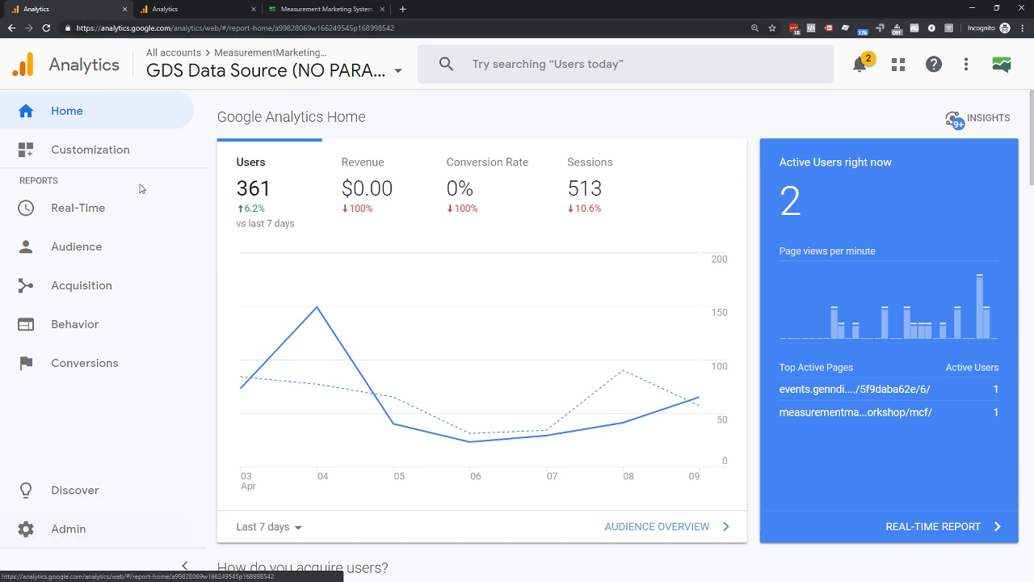
Open the Admin area for both the MeasurementMarketing.io - 2019 property and the My New GA Account property
{"action": "left_click", "coordinate": [31, 529]}
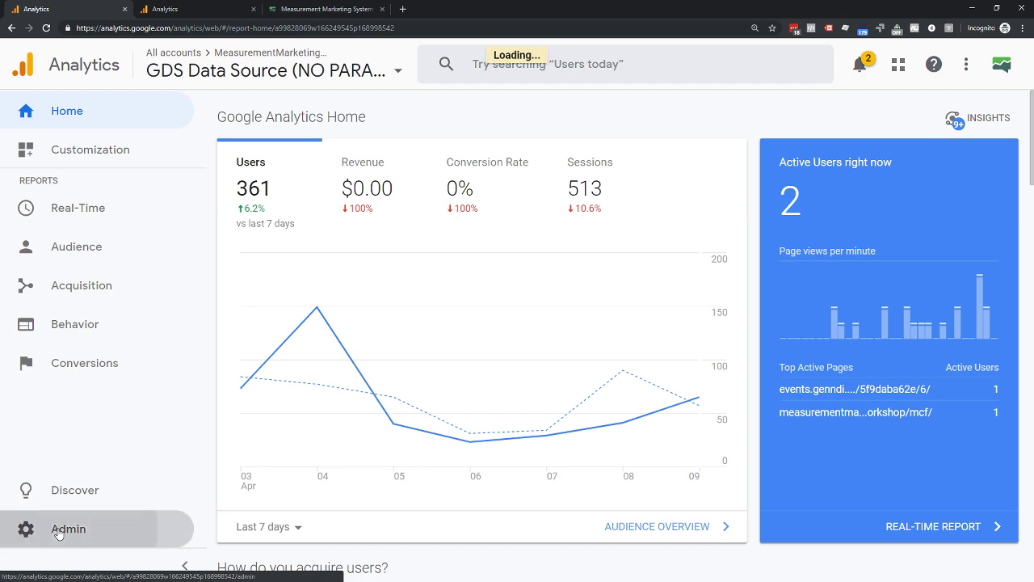
{"action": "left_click", "coordinate": [166, 9]}
{"action": "left_click", "coordinate": [60, 534]}
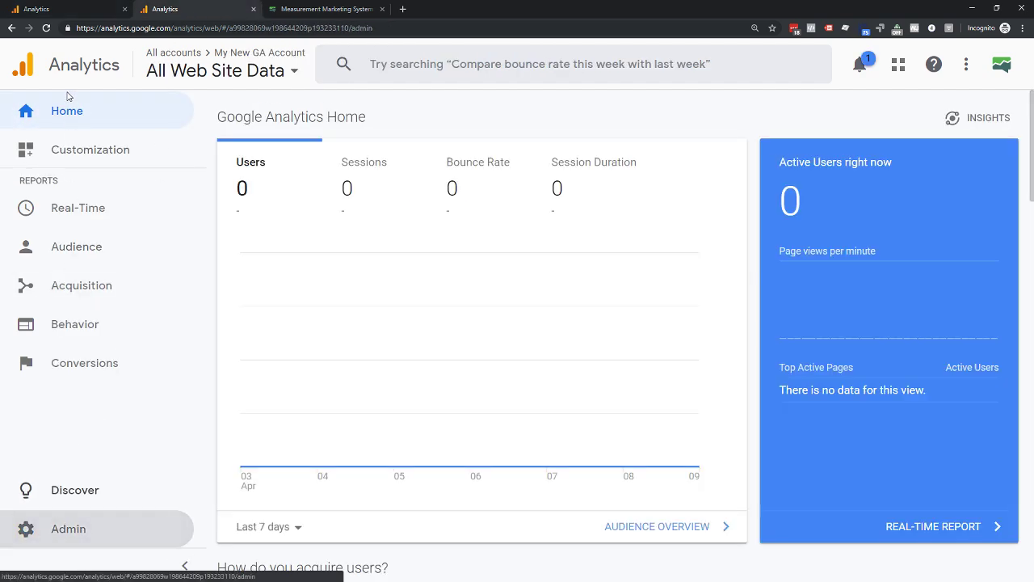
{"action": "left_click", "coordinate": [63, 12]}
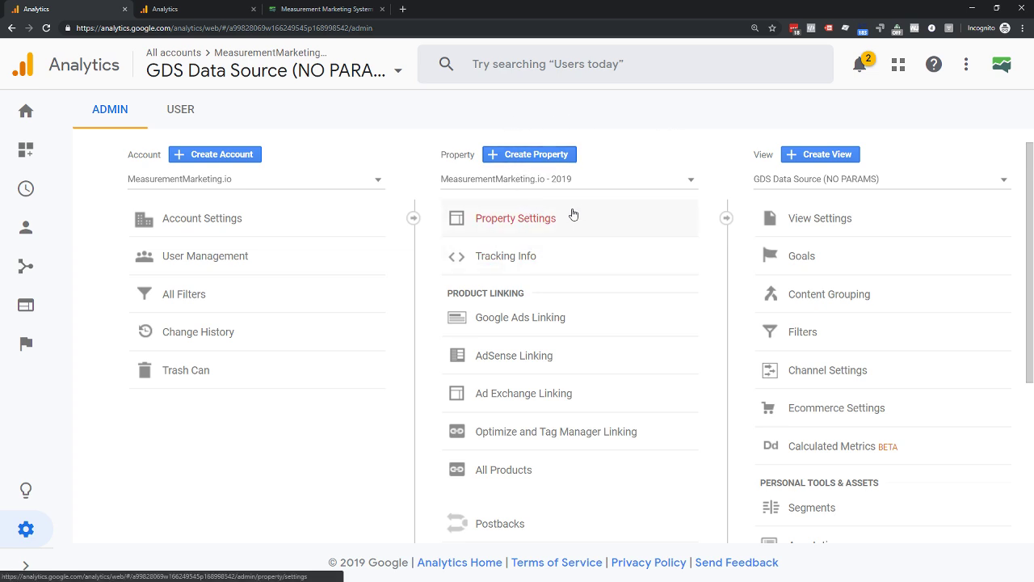
Examine the list of views in the MeasurementMarketing.io - 2019 property, from the GDS Data Source views to the backup view
{"action": "left_click", "coordinate": [770, 190]}
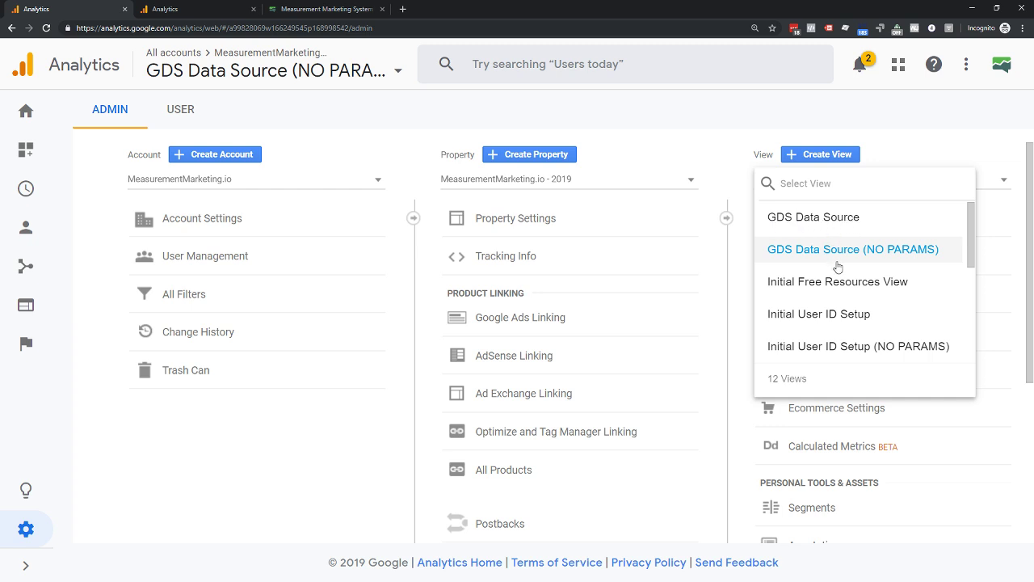
{"action": "scroll", "coordinate": [836, 291], "scroll_direction": "down", "scroll_amount": 3}
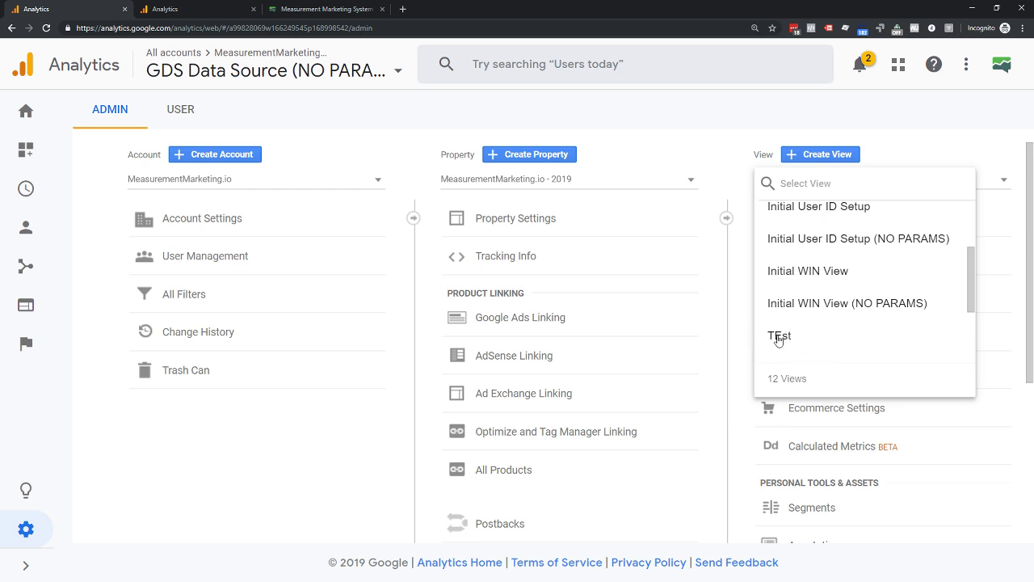
{"action": "scroll", "coordinate": [834, 320], "scroll_direction": "up", "scroll_amount": 1}
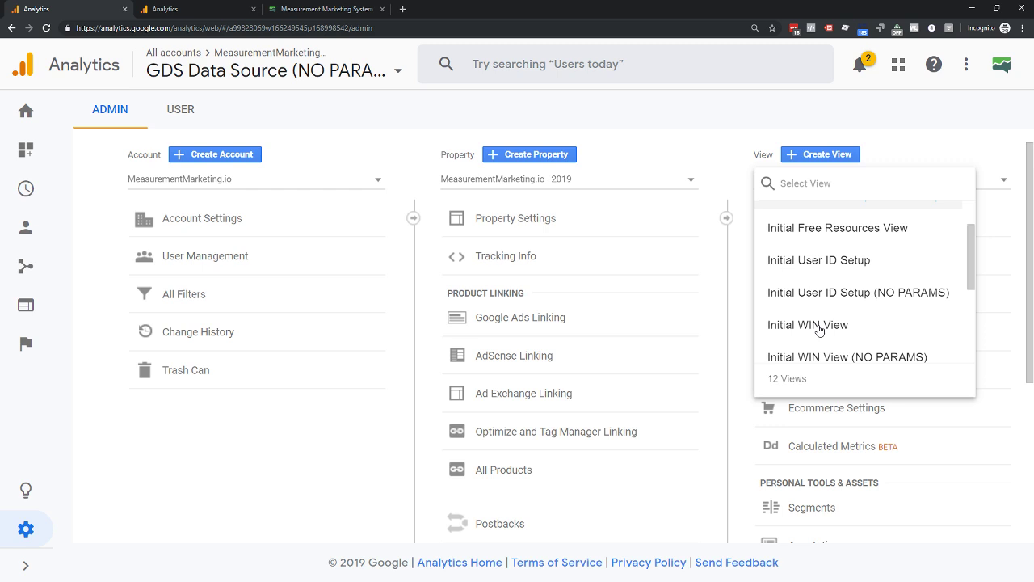
{"action": "scroll", "coordinate": [820, 330], "scroll_direction": "down", "scroll_amount": 1}
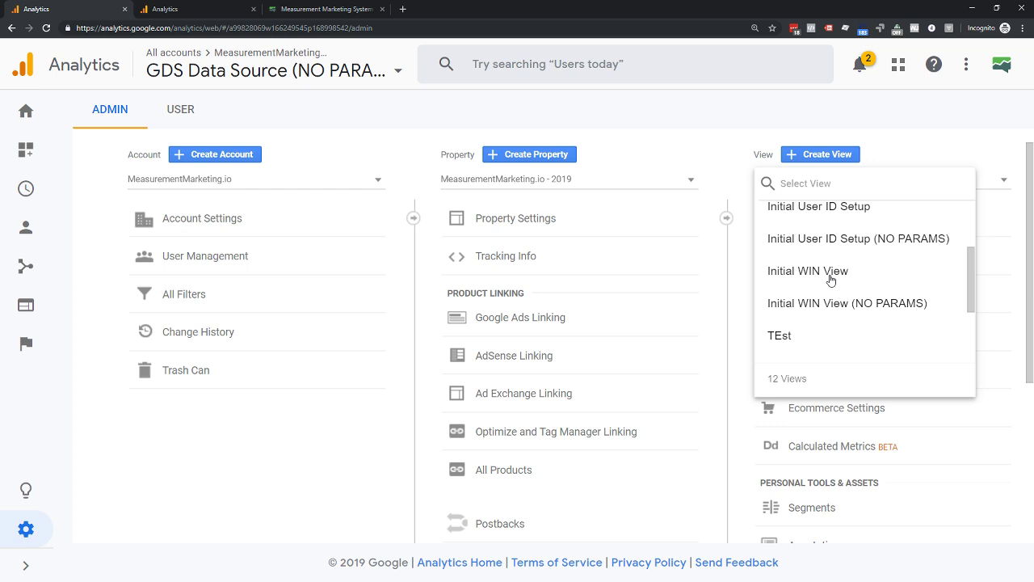
{"action": "scroll", "coordinate": [837, 275], "scroll_direction": "up", "scroll_amount": 1}
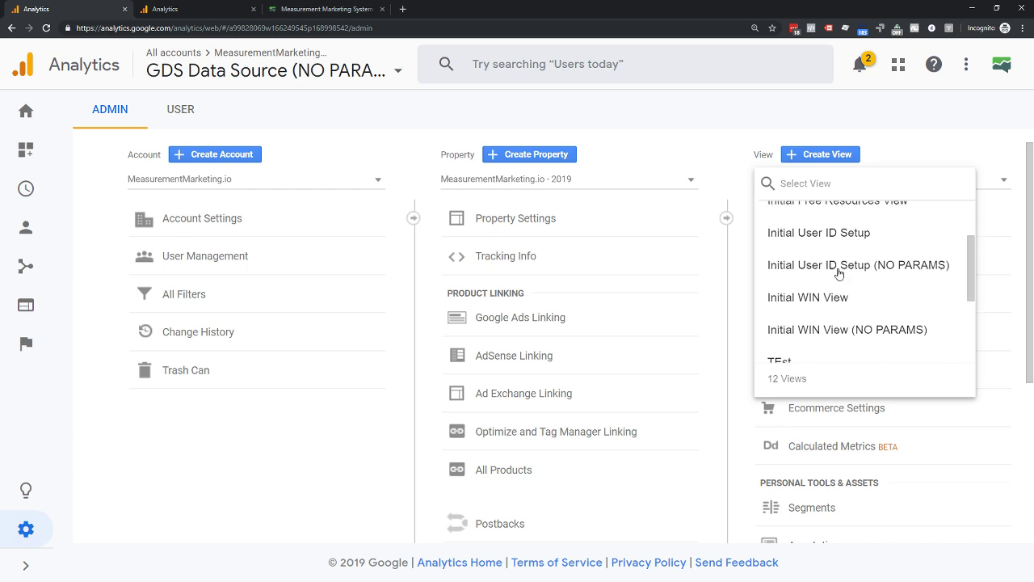
{"action": "scroll", "coordinate": [823, 291], "scroll_direction": "up", "scroll_amount": 1}
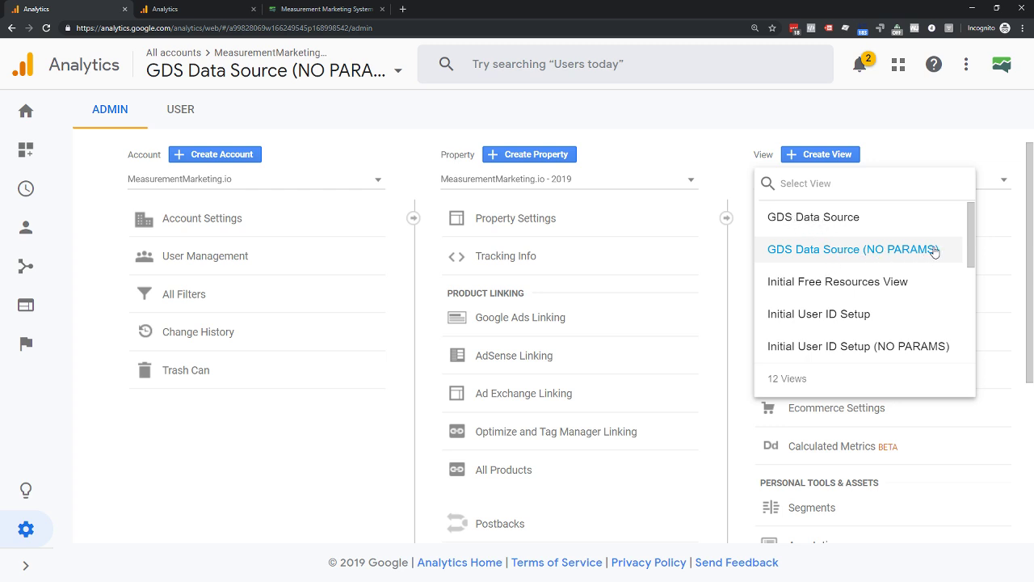
{"action": "scroll", "coordinate": [926, 272], "scroll_direction": "down", "scroll_amount": 1}
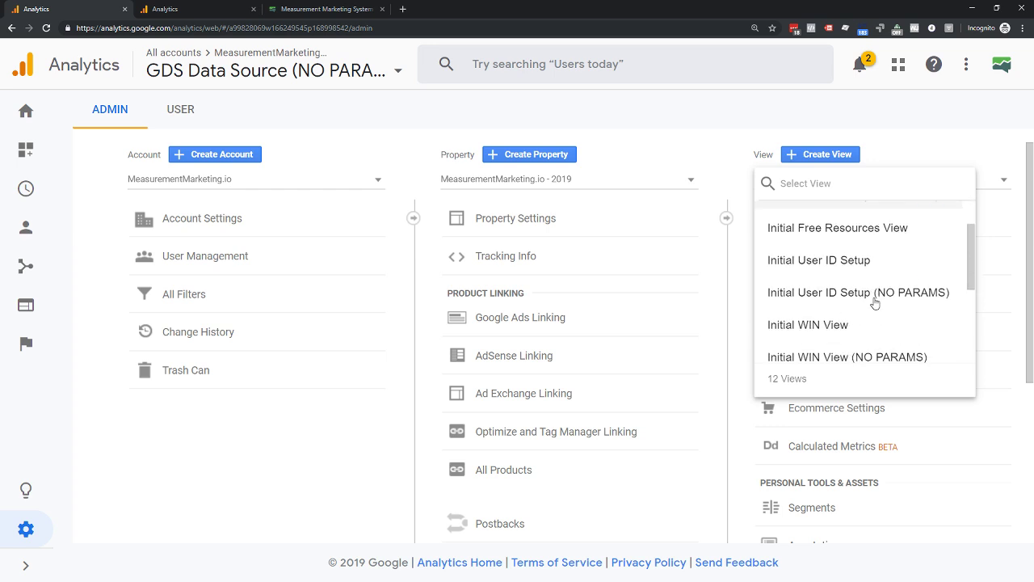
{"action": "scroll", "coordinate": [879, 302], "scroll_direction": "up", "scroll_amount": 1}
{"action": "scroll", "coordinate": [879, 302], "scroll_direction": "down", "scroll_amount": 1}
{"action": "scroll", "coordinate": [865, 260], "scroll_direction": "up", "scroll_amount": 1}
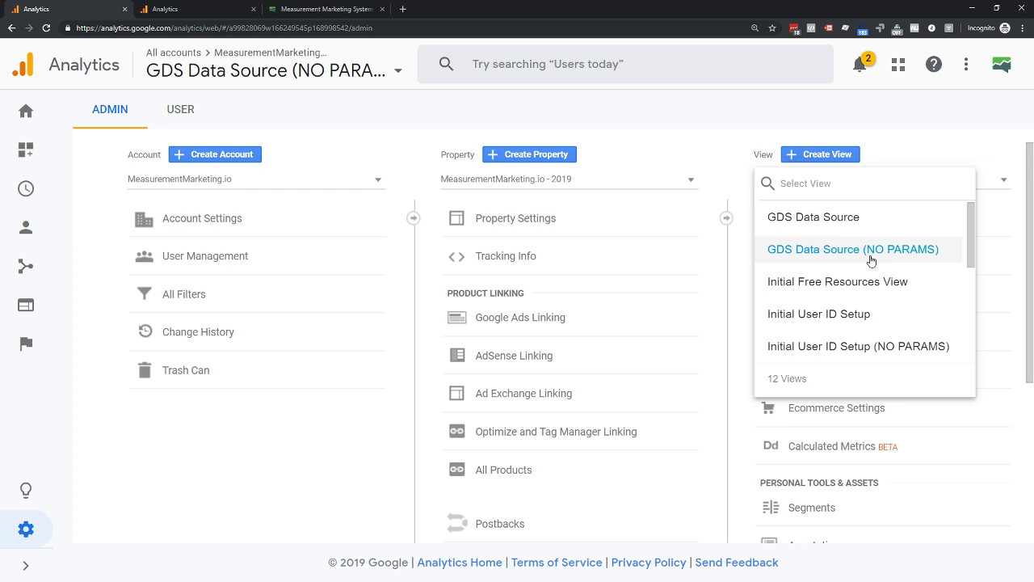
{"action": "scroll", "coordinate": [871, 260], "scroll_direction": "down", "scroll_amount": 3}
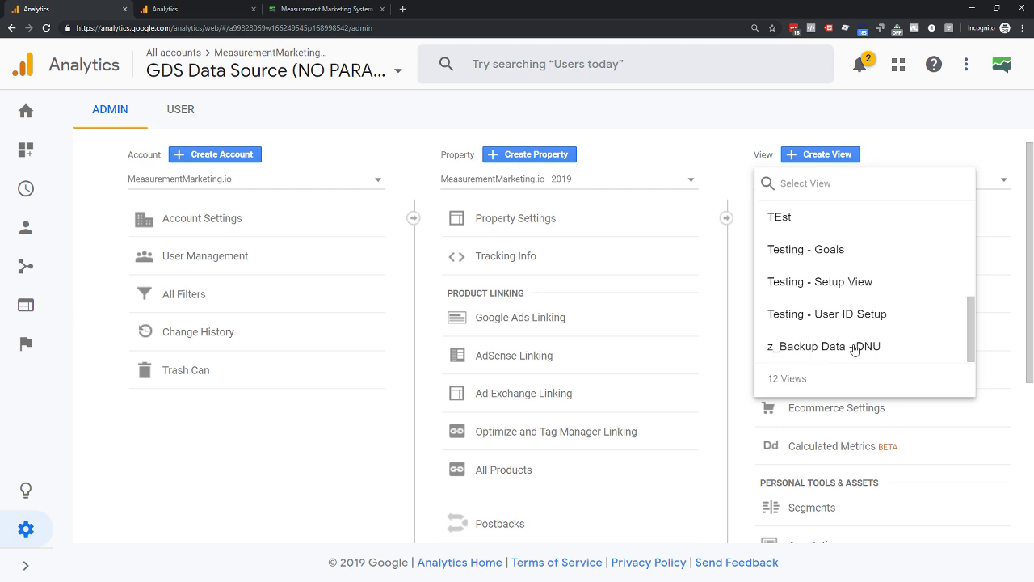
{"action": "scroll", "coordinate": [860, 343], "scroll_direction": "up", "scroll_amount": 4}
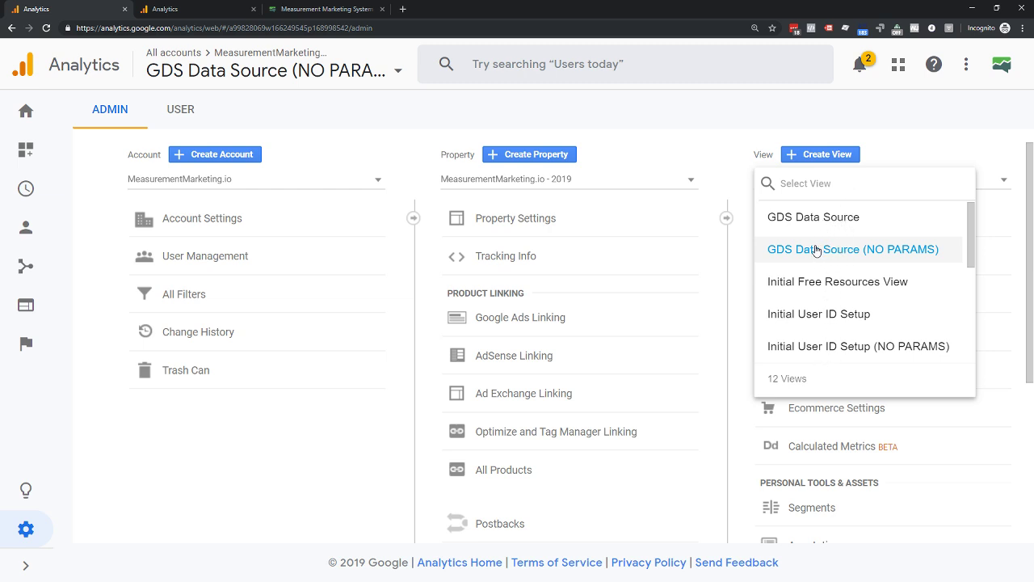
Open the view settings of All Web Site Data in the My New GA Account property
{"action": "left_click", "coordinate": [194, 10]}
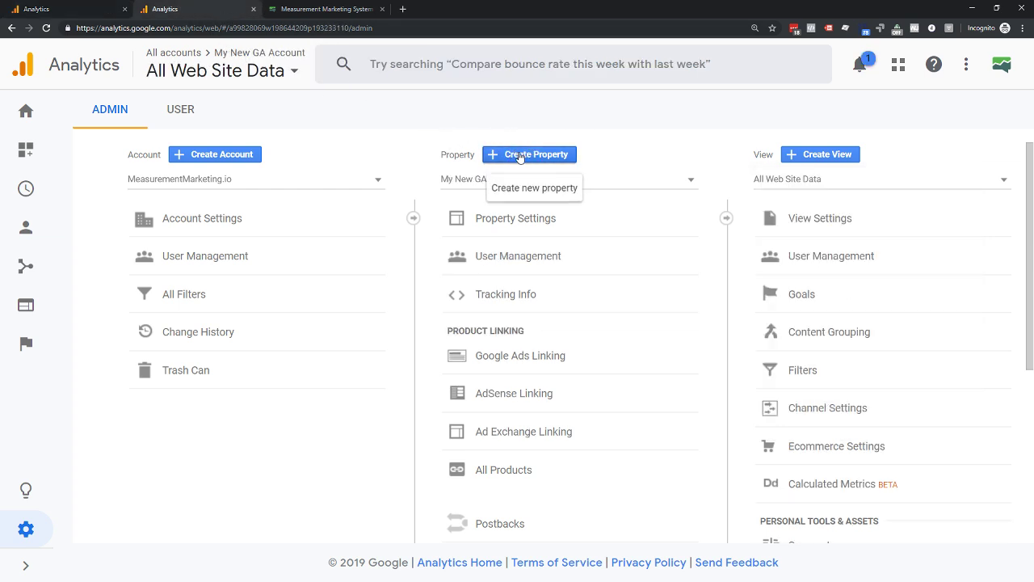
{"action": "left_click", "coordinate": [808, 180]}
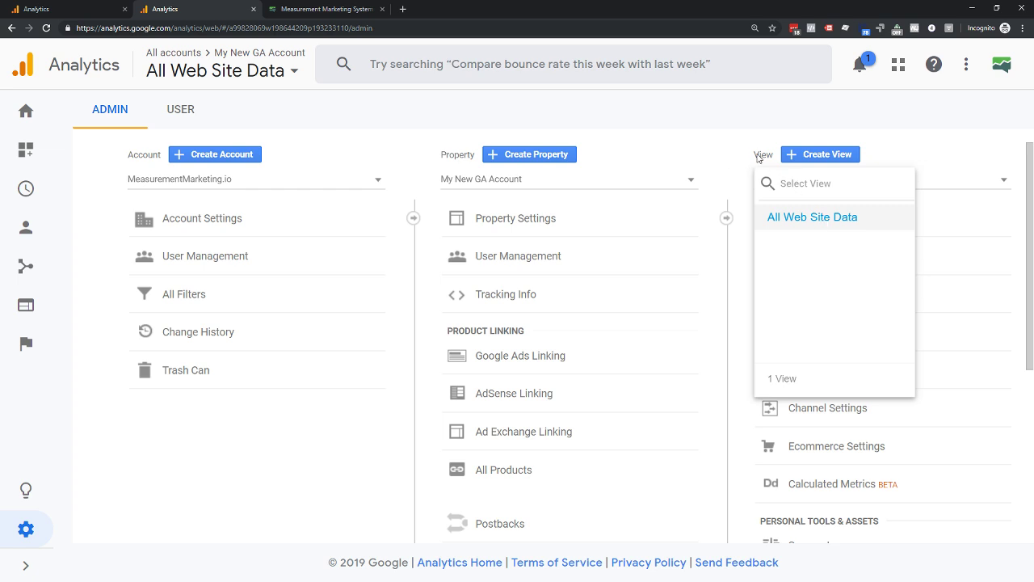
{"action": "left_click", "coordinate": [799, 218]}
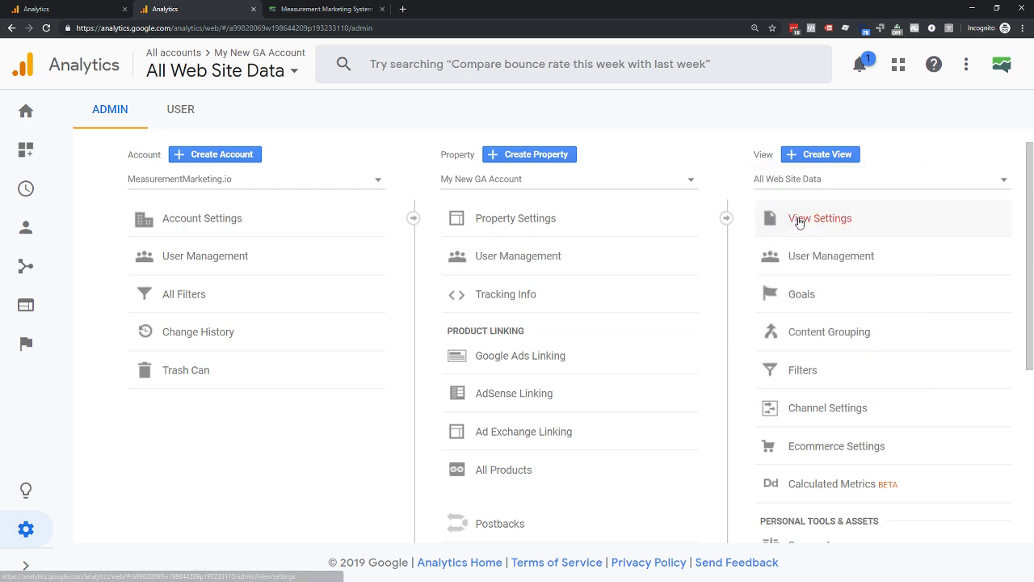
{"action": "left_click", "coordinate": [805, 225]}
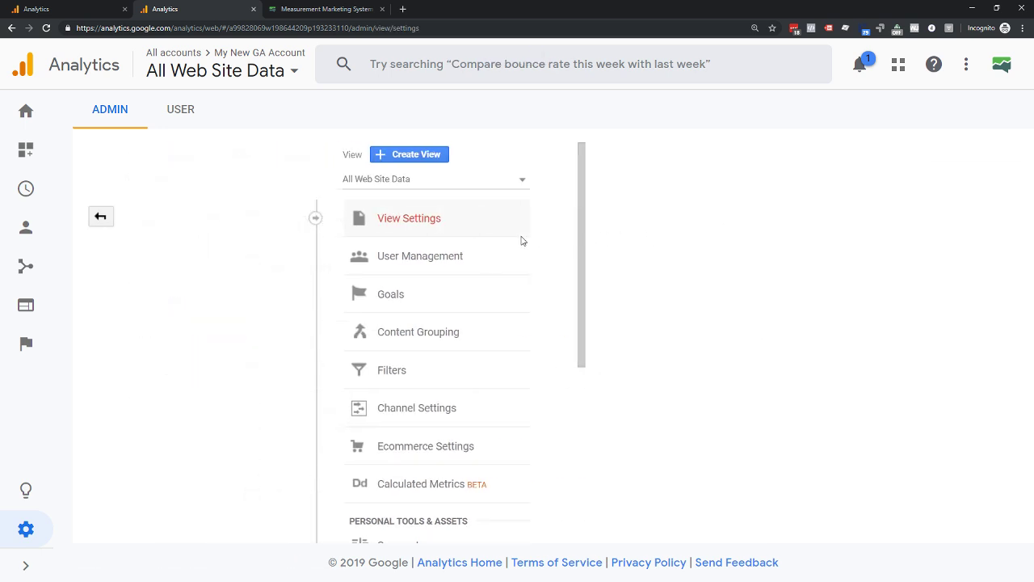
Rename the All Web Site Data view as "z_BACKUP DATA - DO NOT USE" and save its settings
{"action": "left_click", "coordinate": [367, 297]}
{"action": "key", "text": "ctrl+a"}
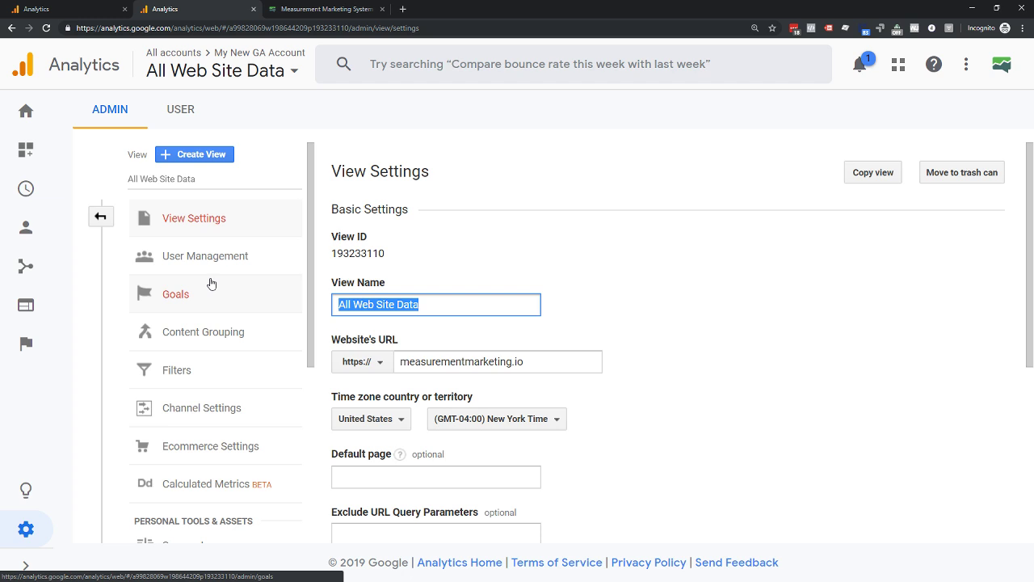
{"action": "type", "text": "z_BACKYP"}
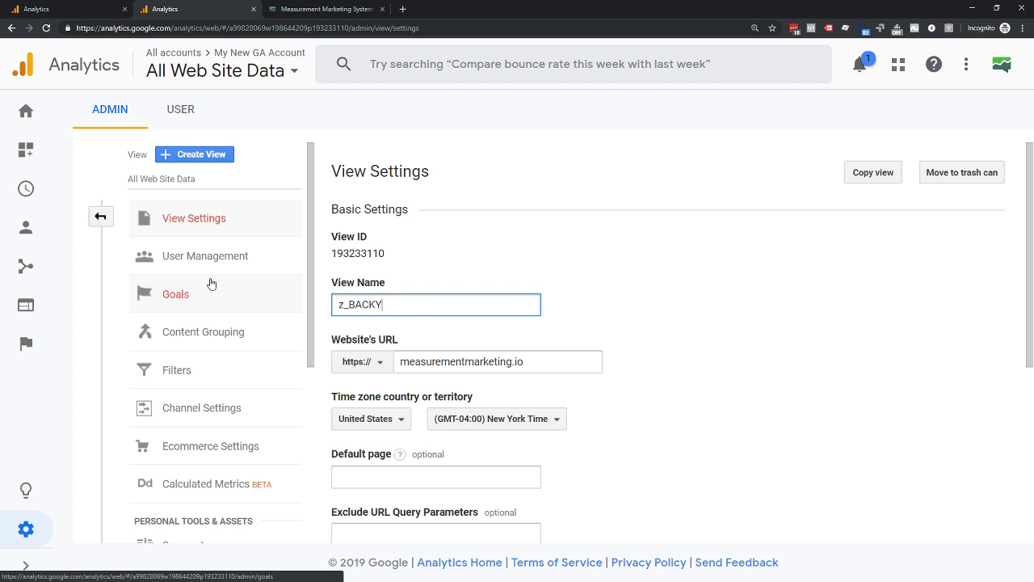
{"action": "key", "text": "BackSpace"}
{"action": "key", "text": "BackSpace"}
{"action": "type", "text": "UP DATAT"}
{"action": "key", "text": "BackSpace"}
{"action": "type", "text": "- DO NO"}
{"action": "key", "text": "BackSpace"}
{"action": "key", "text": "BackSpace"}
{"action": "type", "text": "DO NOT USER"}
{"action": "key", "text": "BackSpace"}
{"action": "left_click", "coordinate": [470, 269]}
{"action": "scroll", "coordinate": [436, 339], "scroll_direction": "down", "scroll_amount": 4}
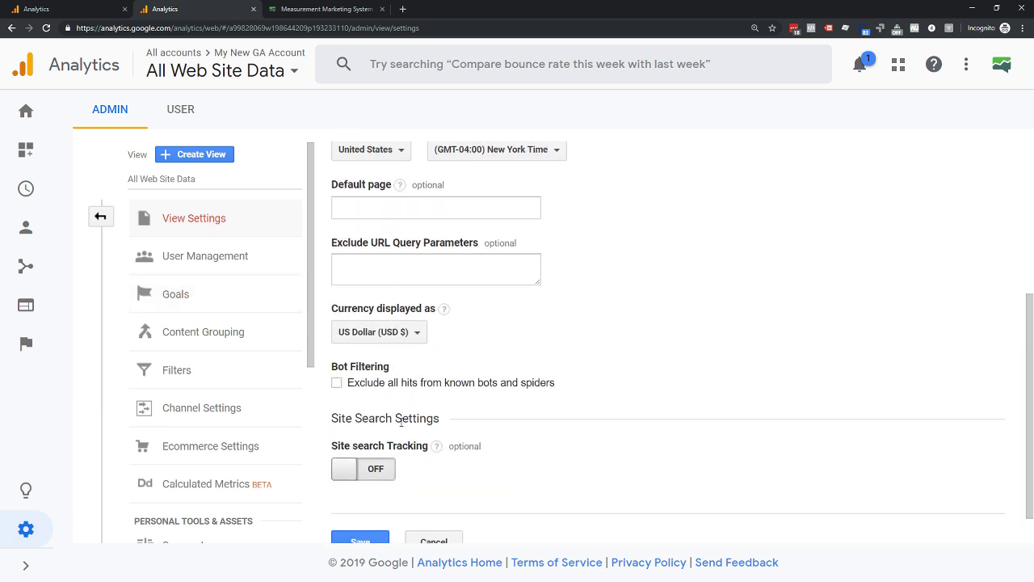
{"action": "left_click", "coordinate": [361, 499]}
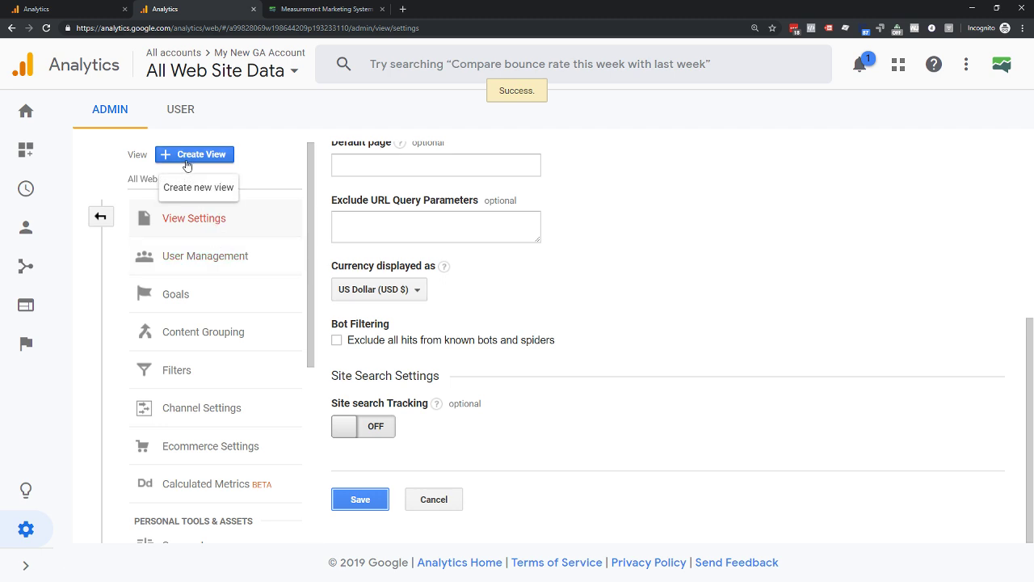
Start a new website reporting view and name it "Working View"
{"action": "left_click", "coordinate": [213, 161]}
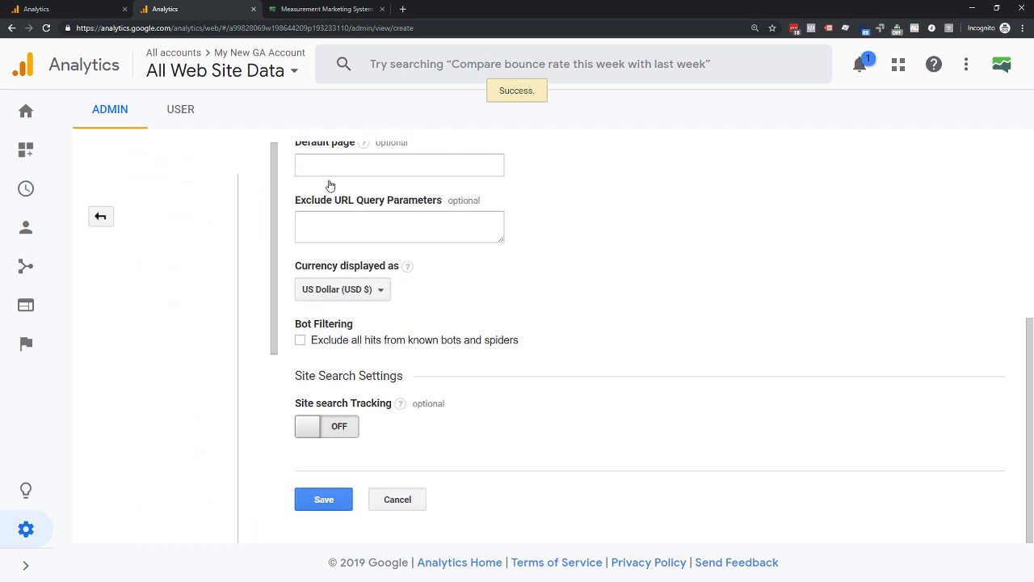
{"action": "left_click", "coordinate": [150, 434]}
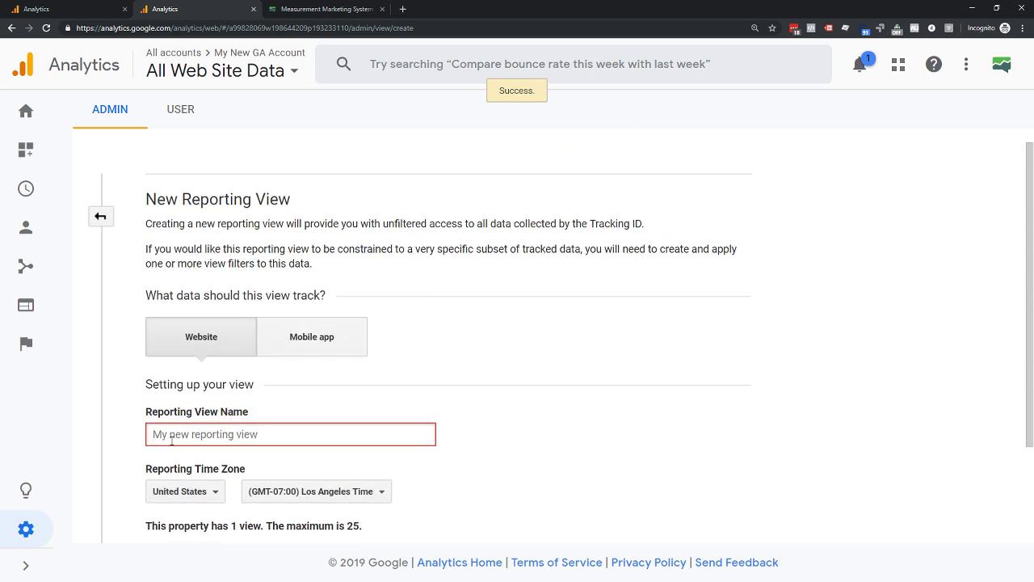
{"action": "type", "text": "Working W"}
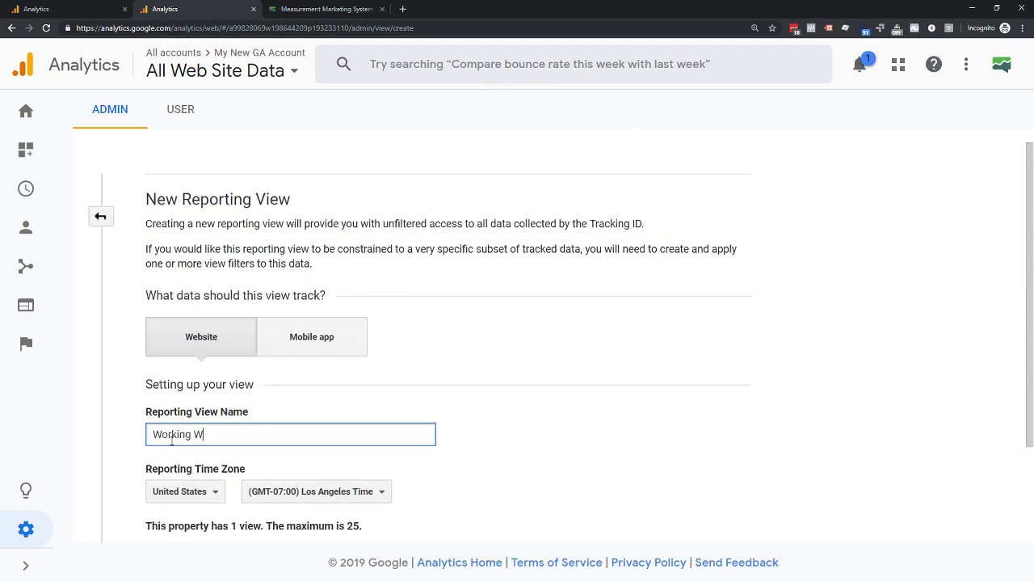
{"action": "key", "text": "BackSpace"}
{"action": "type", "text": "View"}
Create the view with its reporting time zone set to (GMT-04:00) New York Time, and check the property's list of views
{"action": "left_click", "coordinate": [346, 492]}
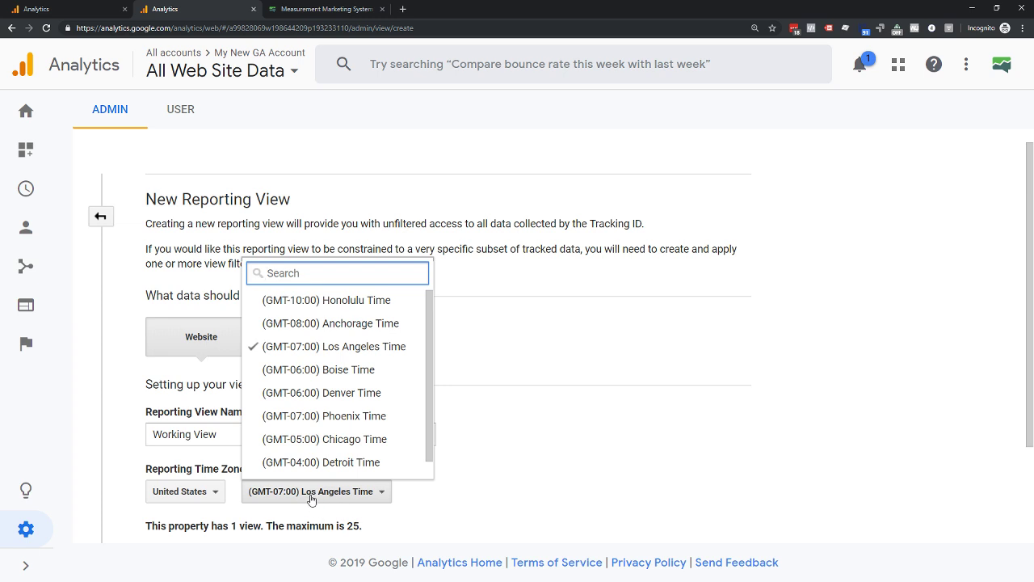
{"action": "scroll", "coordinate": [346, 385], "scroll_direction": "down", "scroll_amount": 1}
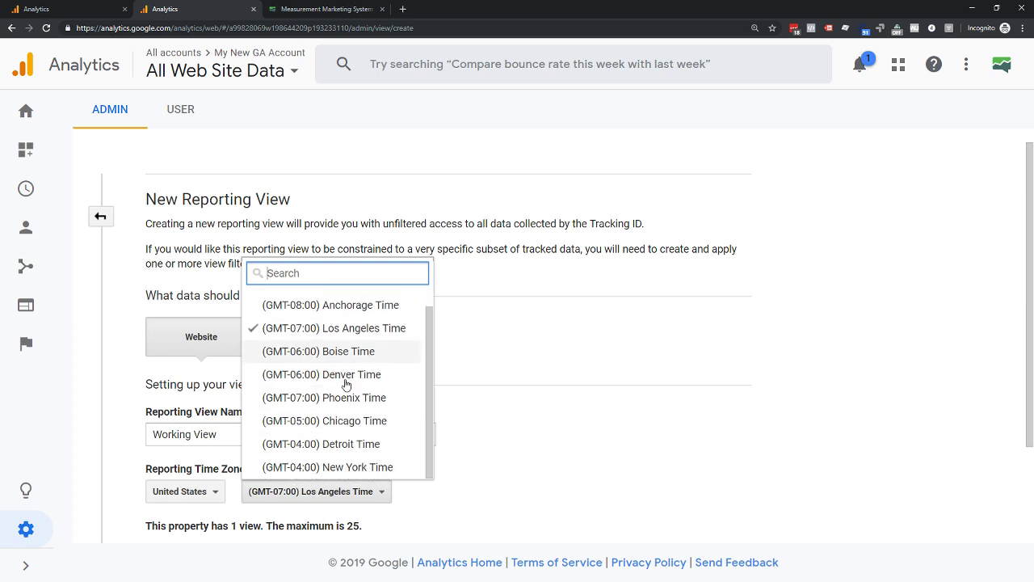
{"action": "scroll", "coordinate": [346, 384], "scroll_direction": "down", "scroll_amount": 1}
{"action": "left_click", "coordinate": [331, 413]}
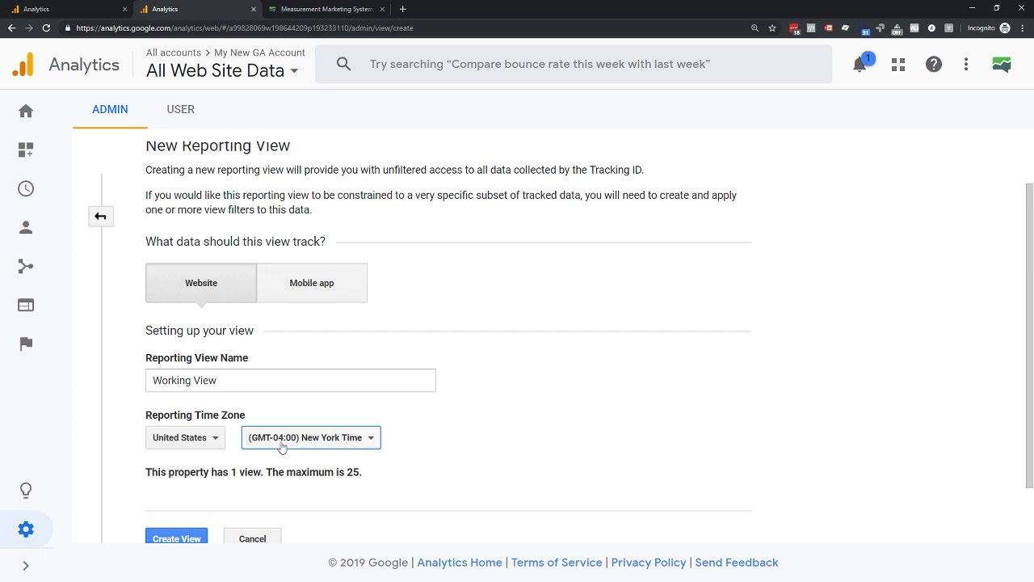
{"action": "left_click", "coordinate": [183, 539]}
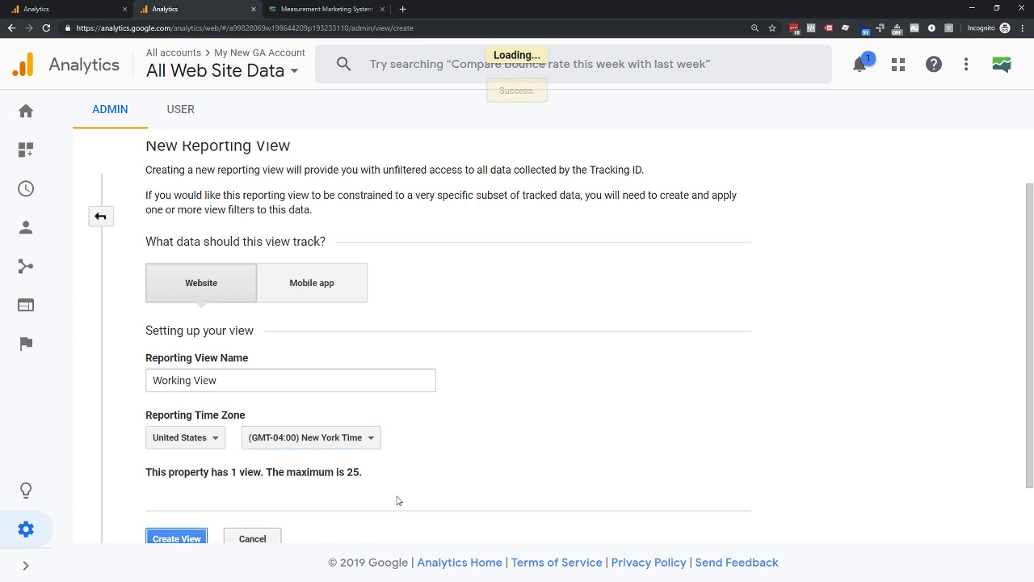
{"action": "left_click", "coordinate": [789, 194]}
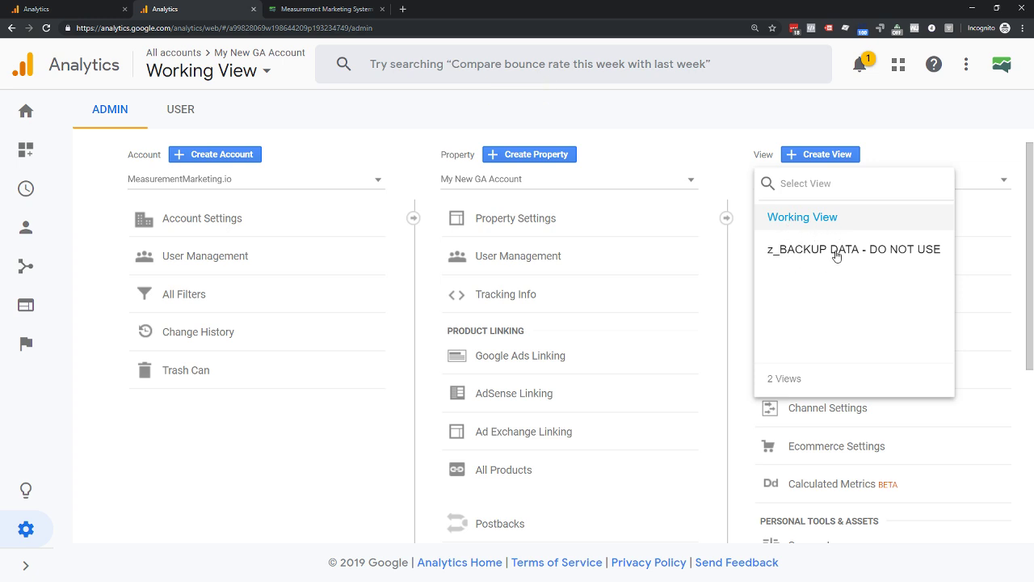
{"action": "left_click", "coordinate": [709, 159]}
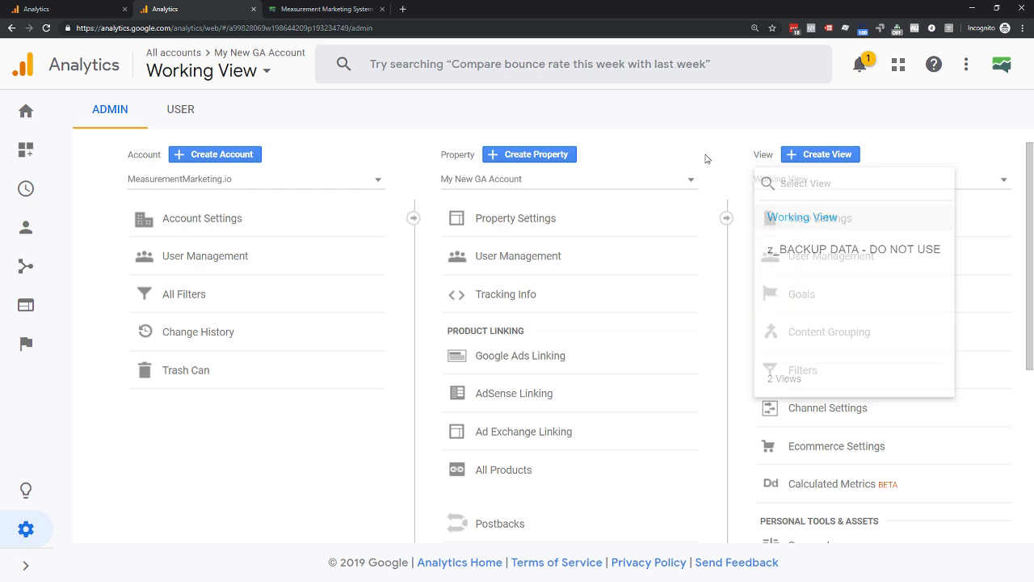
Make Working View the default view in the settings of the My New GA Account property and save
{"action": "left_click", "coordinate": [504, 224]}
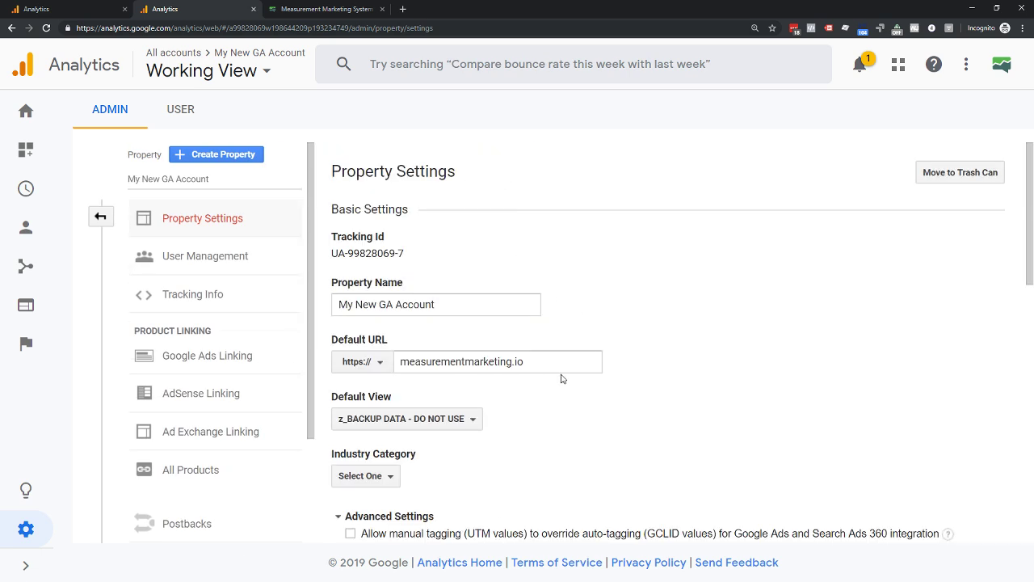
{"action": "scroll", "coordinate": [563, 382], "scroll_direction": "down", "scroll_amount": 1}
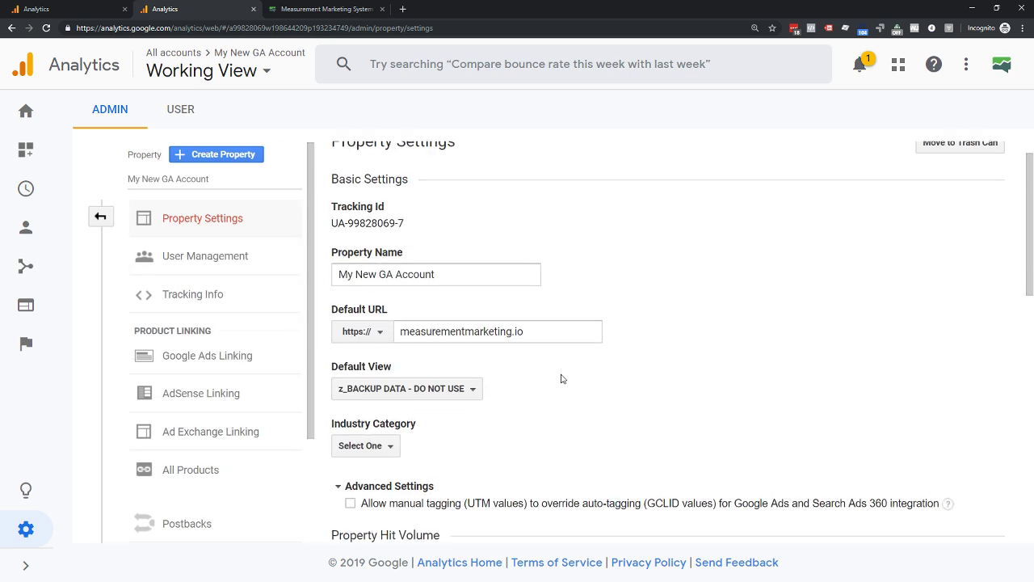
{"action": "left_click", "coordinate": [368, 371]}
{"action": "left_click", "coordinate": [370, 426]}
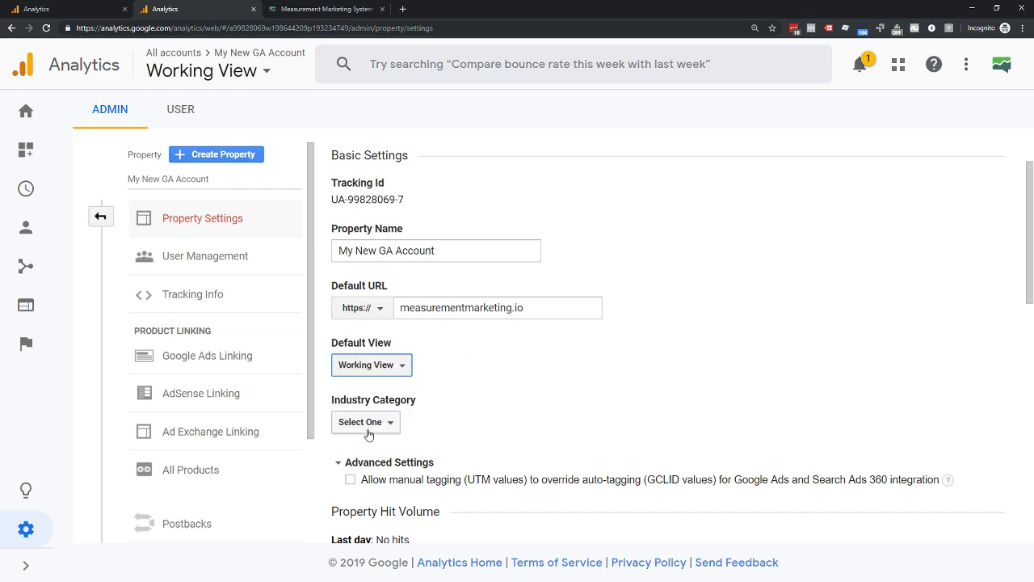
{"action": "scroll", "coordinate": [501, 406], "scroll_direction": "down", "scroll_amount": 1}
{"action": "scroll", "coordinate": [501, 407], "scroll_direction": "down", "scroll_amount": 8}
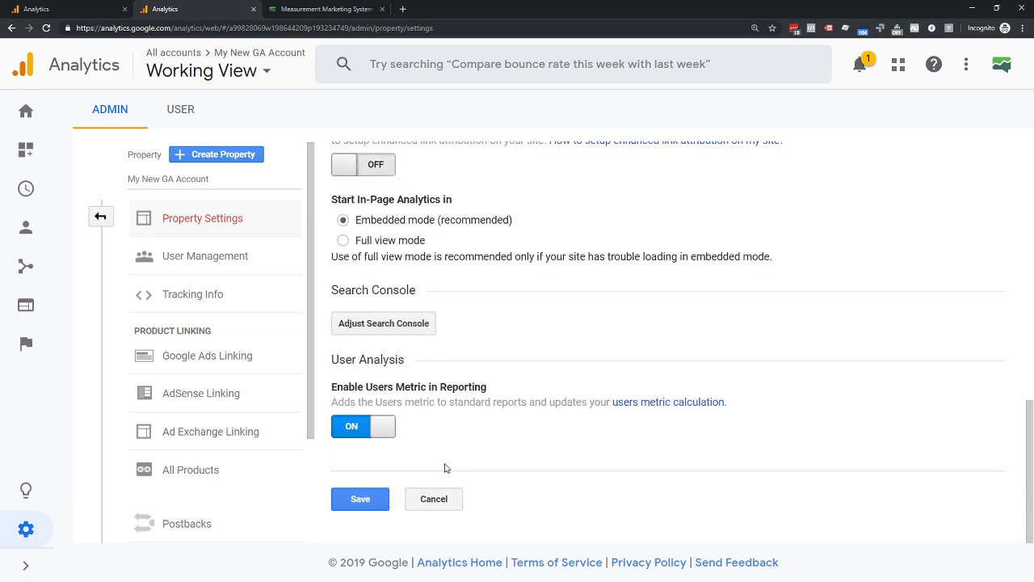
{"action": "left_click", "coordinate": [360, 499]}
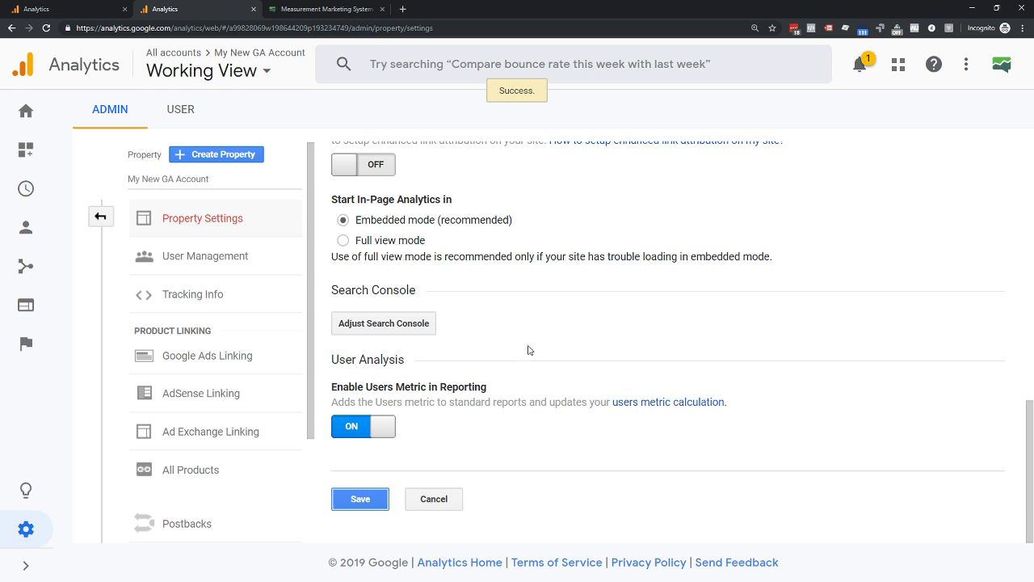
Leave the property settings and list the views of the My New GA Account property
{"action": "scroll", "coordinate": [529, 349], "scroll_direction": "up", "scroll_amount": 3}
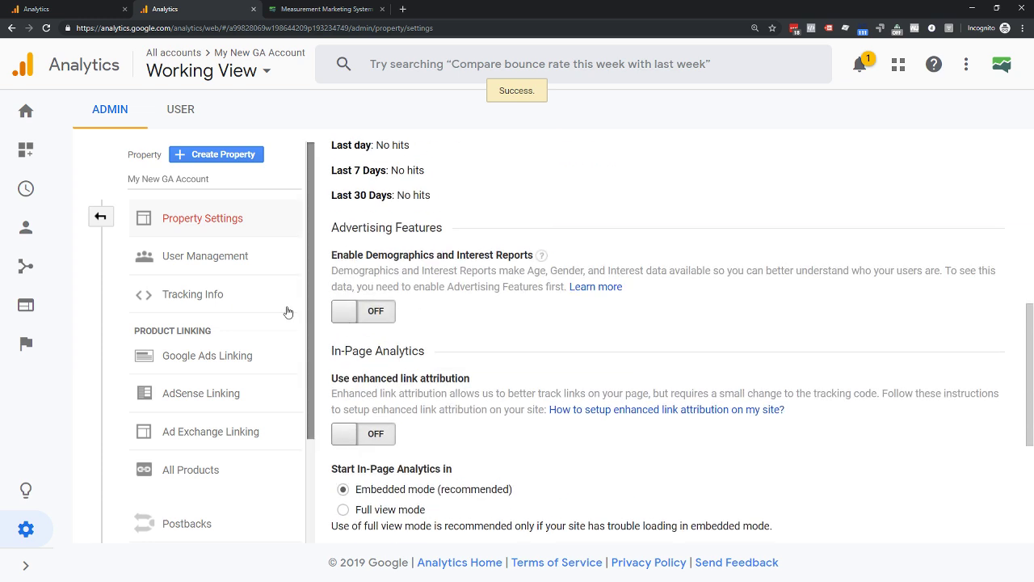
{"action": "left_click", "coordinate": [101, 216]}
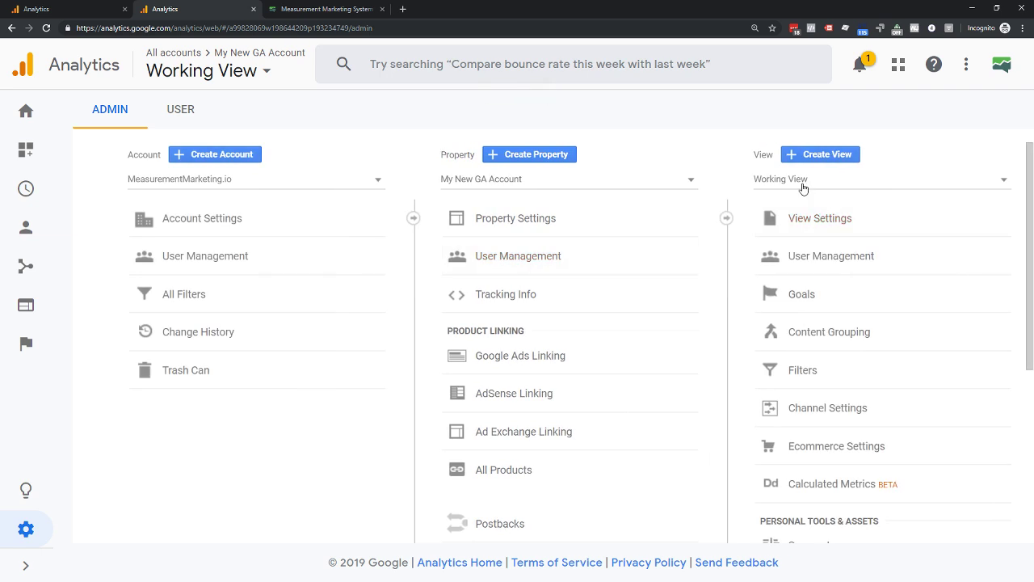
{"action": "left_click", "coordinate": [803, 182]}
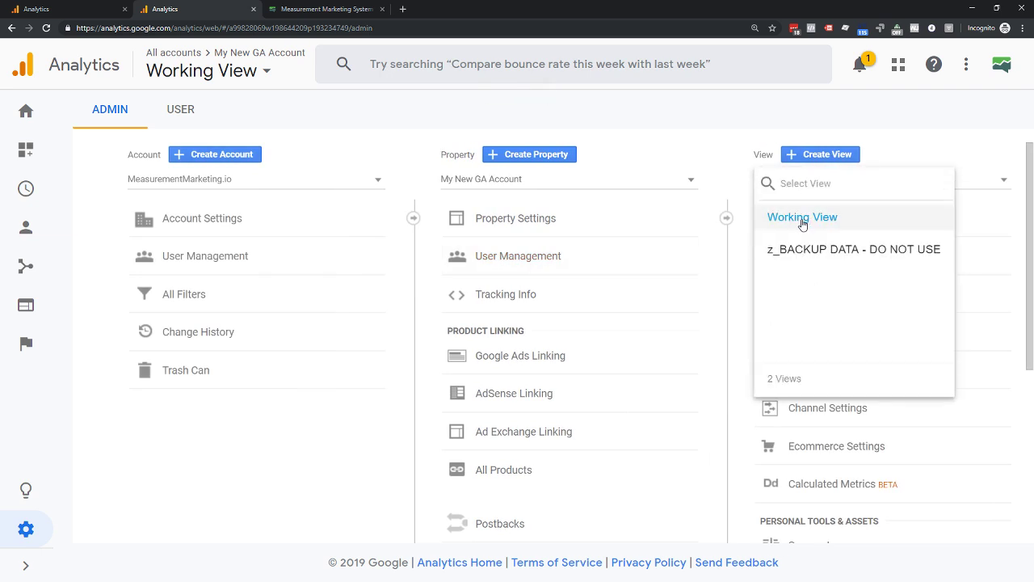
Switch to the MeasurementMarketing.io - 2019 property and look through its full list of views
{"action": "left_click", "coordinate": [84, 10]}
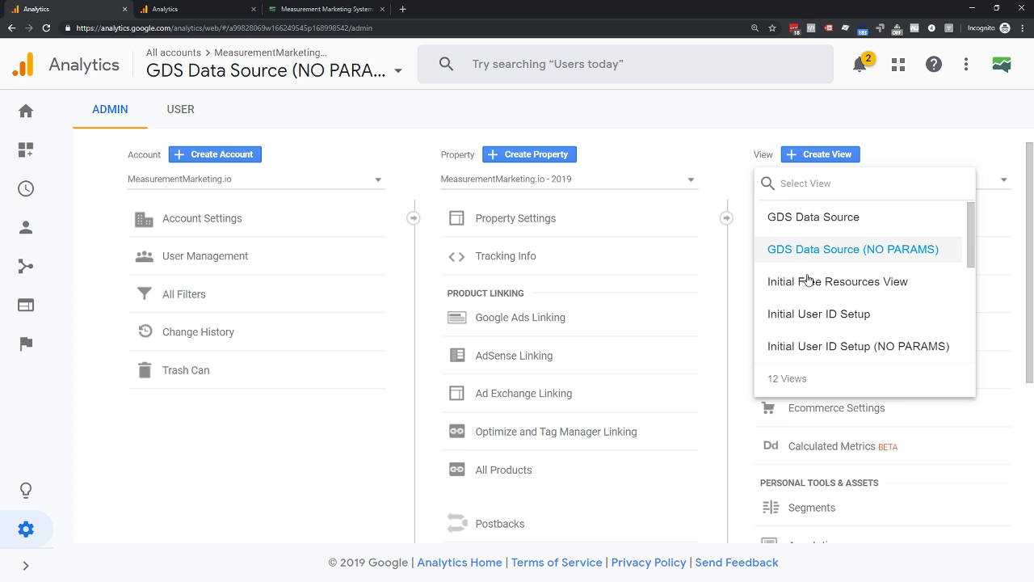
{"action": "scroll", "coordinate": [809, 311], "scroll_direction": "down", "scroll_amount": 3}
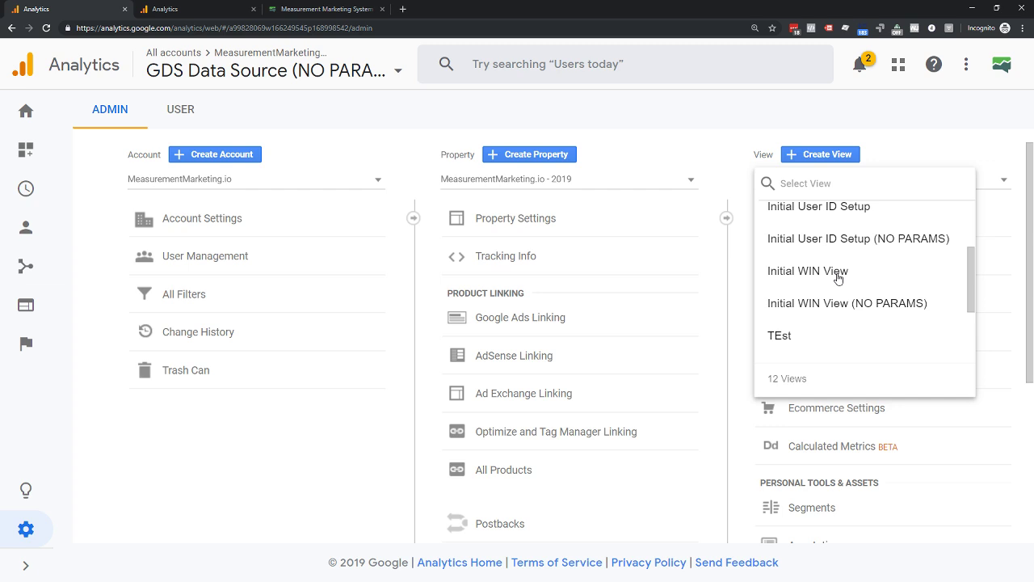
{"action": "scroll", "coordinate": [837, 276], "scroll_direction": "down", "scroll_amount": 3}
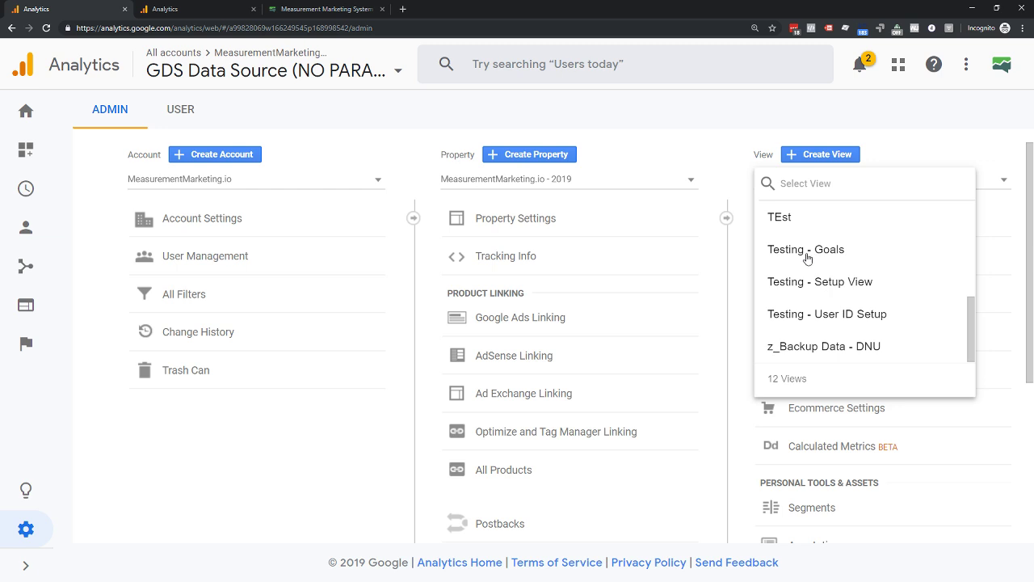
{"action": "scroll", "coordinate": [791, 282], "scroll_direction": "up", "scroll_amount": 2}
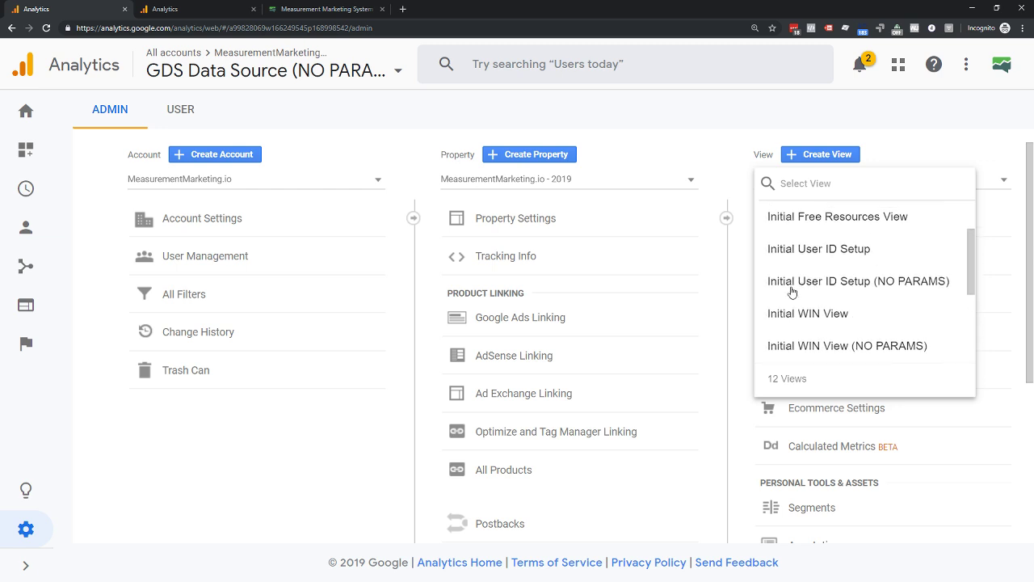
{"action": "scroll", "coordinate": [793, 257], "scroll_direction": "up", "scroll_amount": 1}
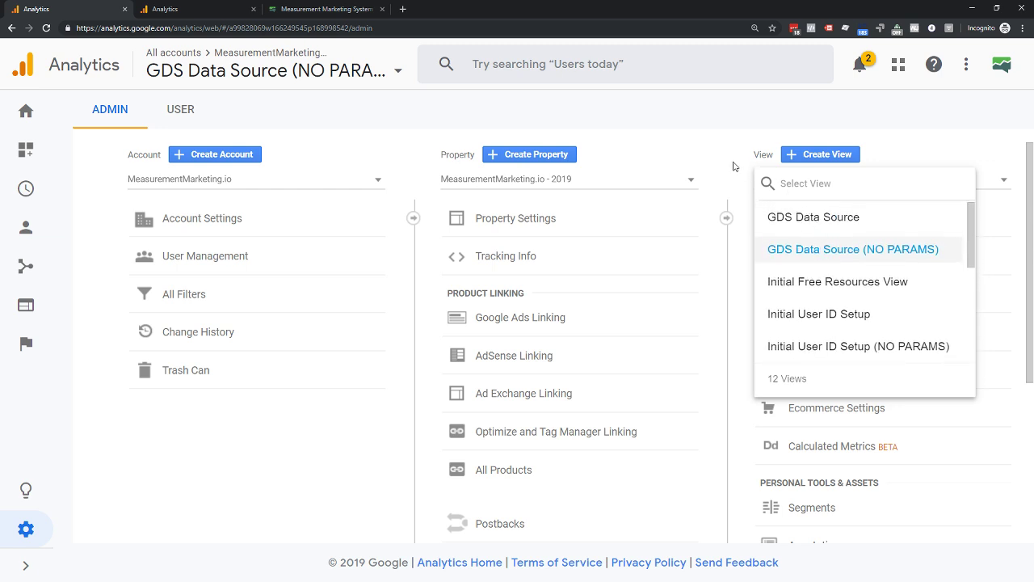
Check the goals and filters of the GDS Data Source (NO PARAMS) view
{"action": "left_click", "coordinate": [821, 252]}
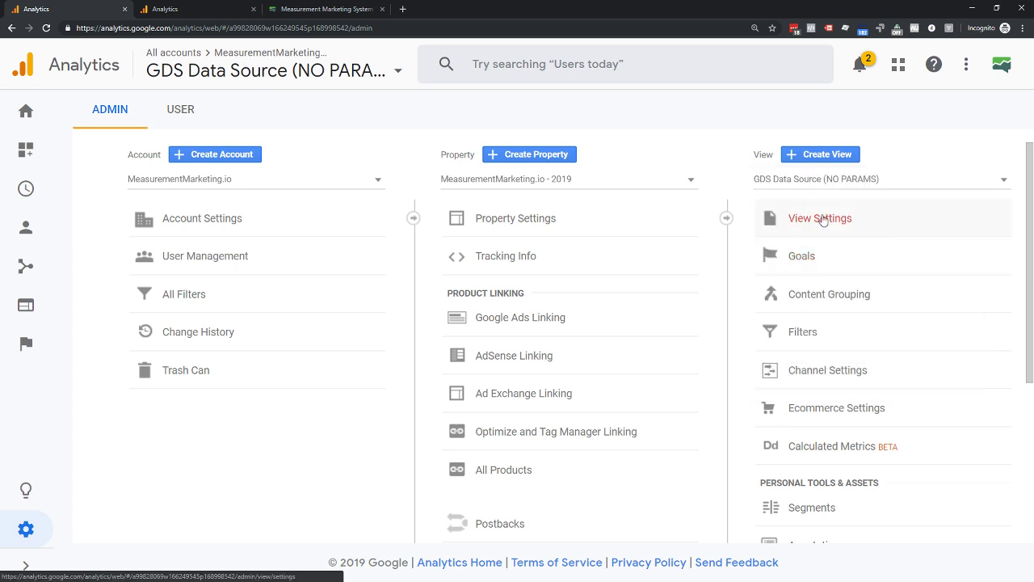
{"action": "left_click", "coordinate": [800, 254]}
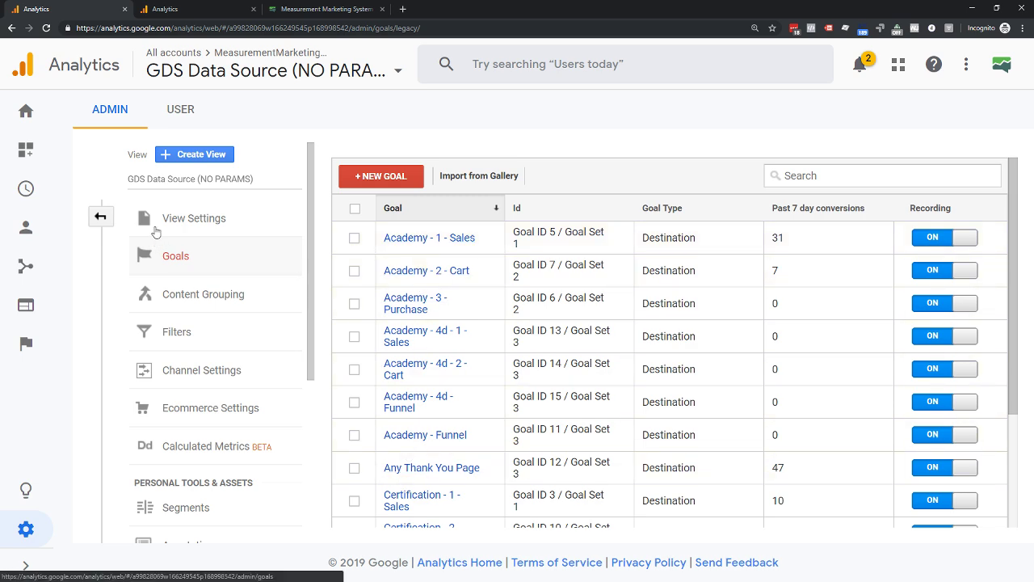
{"action": "left_click", "coordinate": [175, 333]}
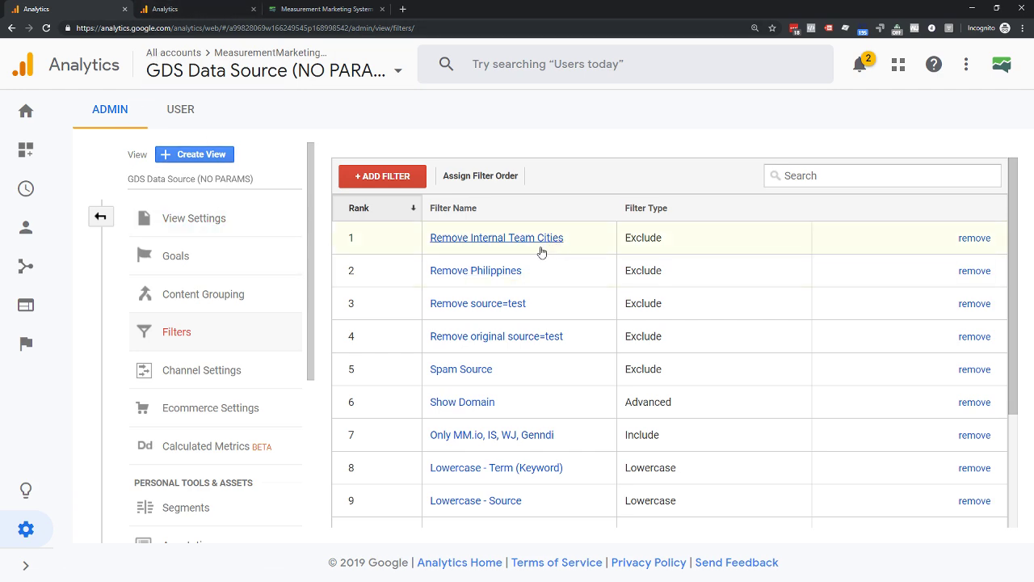
{"action": "scroll", "coordinate": [517, 257], "scroll_direction": "down", "scroll_amount": 2}
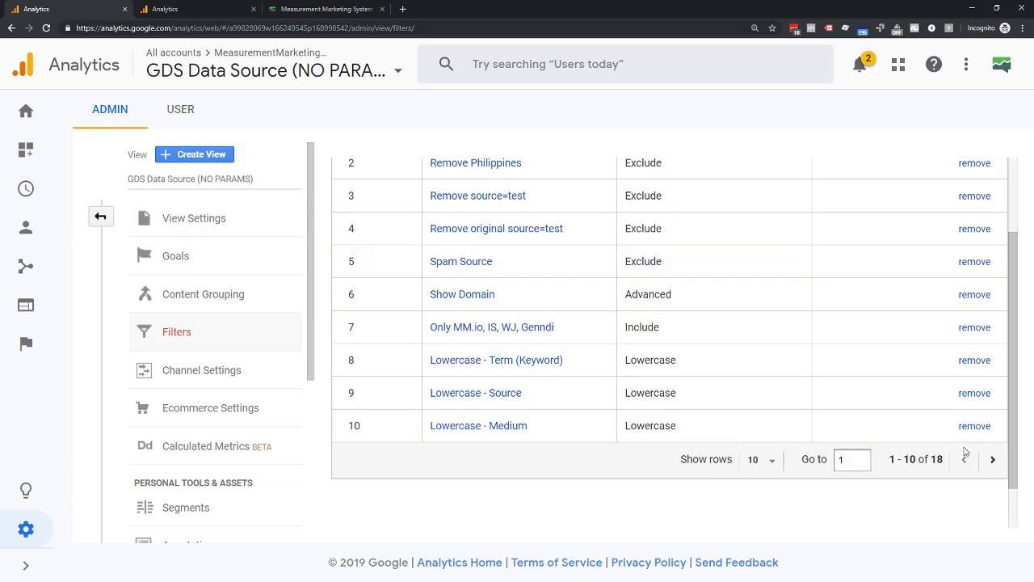
{"action": "scroll", "coordinate": [606, 364], "scroll_direction": "up", "scroll_amount": 2}
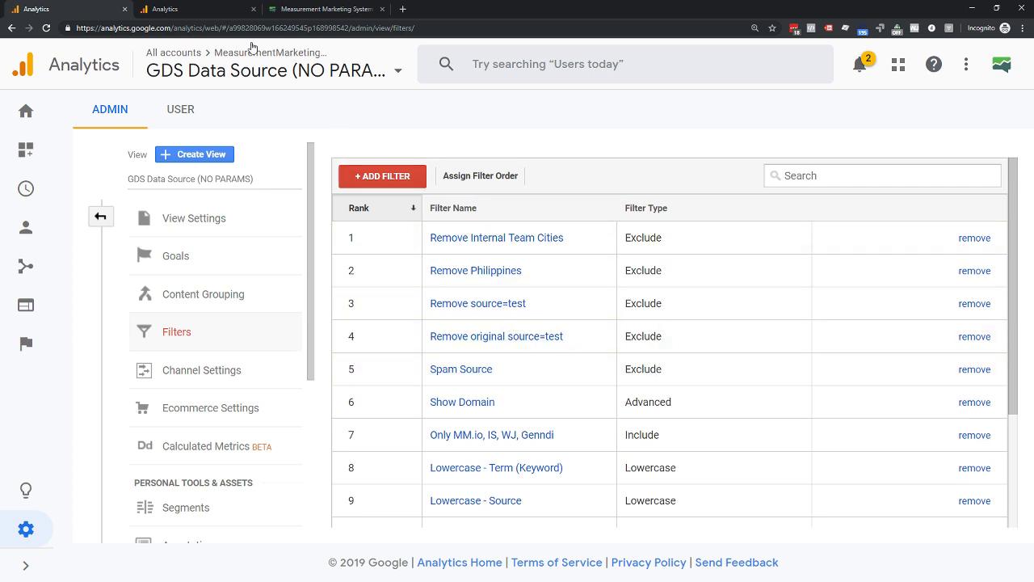
Return to the My New GA Account property and open the filters of Working View
{"action": "left_click", "coordinate": [186, 9]}
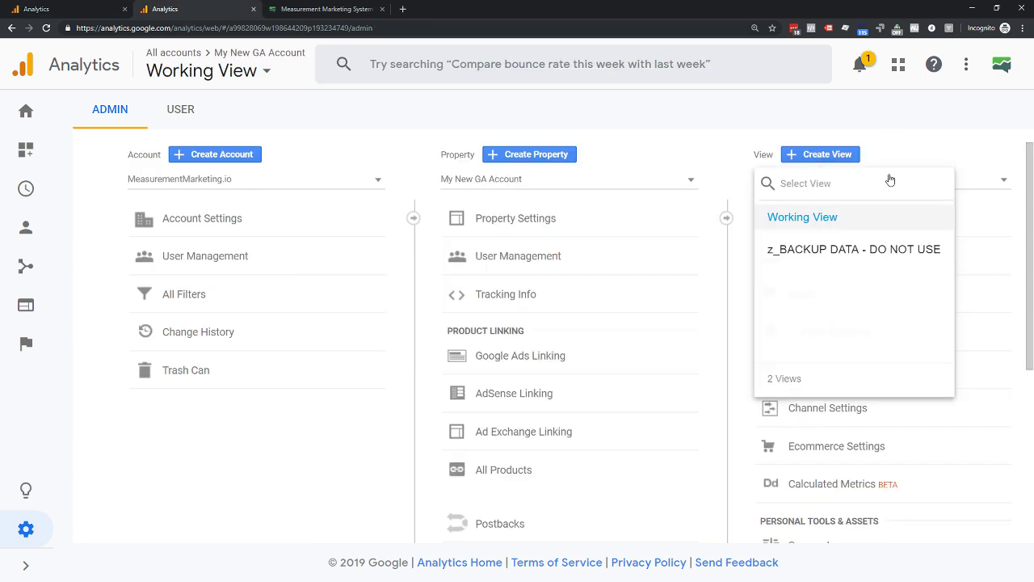
{"action": "left_click", "coordinate": [803, 217]}
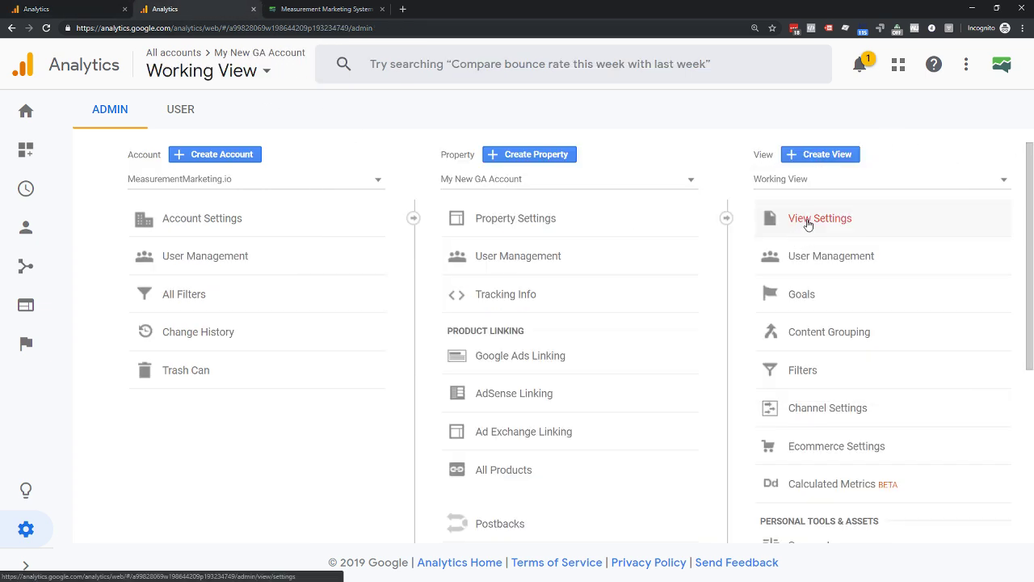
{"action": "left_click", "coordinate": [800, 382]}
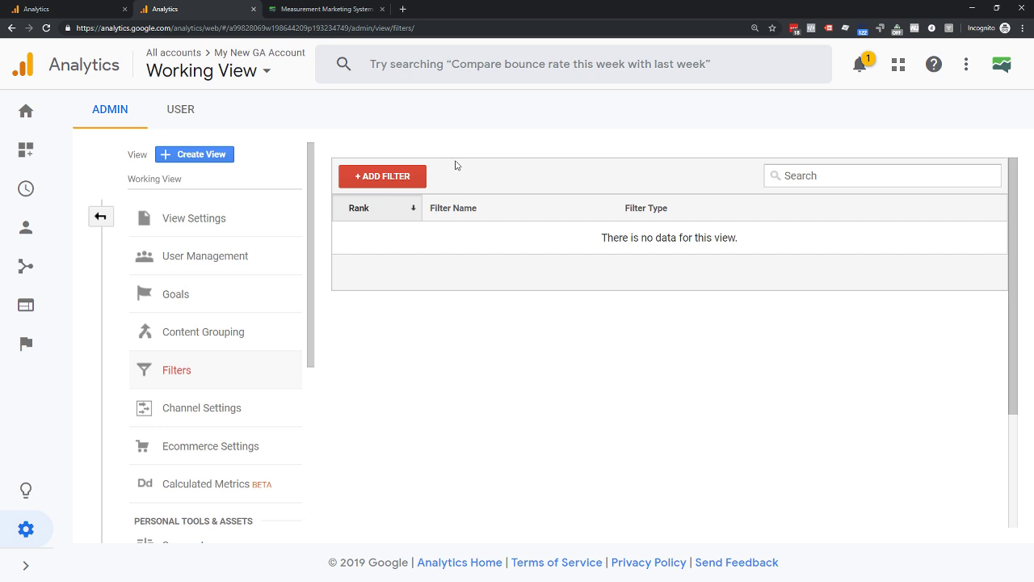
Go back to the GDS Data Source (NO PARAMS) view and read through its list of filters
{"action": "key", "text": "ctrl+shift+Tab"}
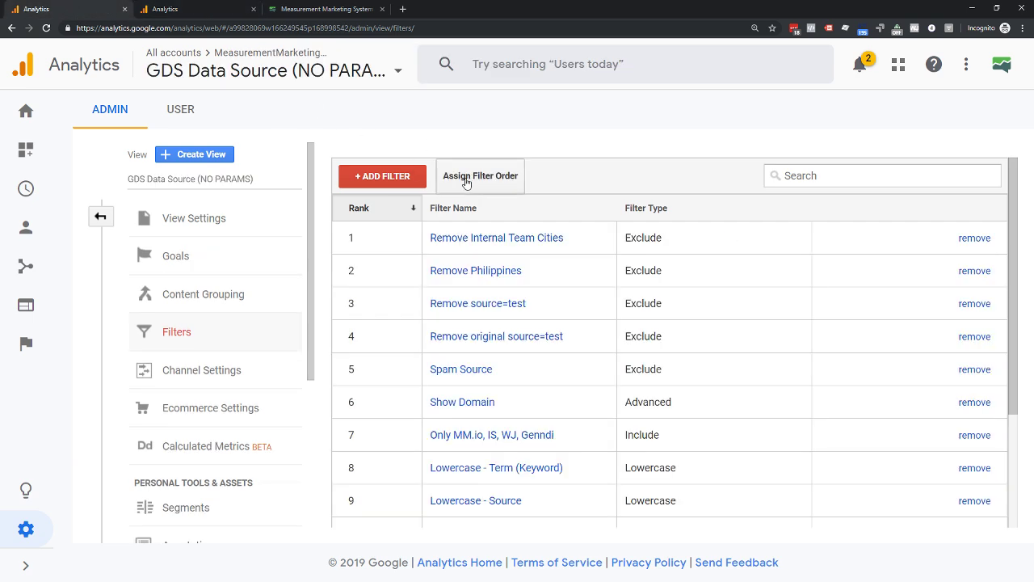
{"action": "scroll", "coordinate": [492, 261], "scroll_direction": "down", "scroll_amount": 3}
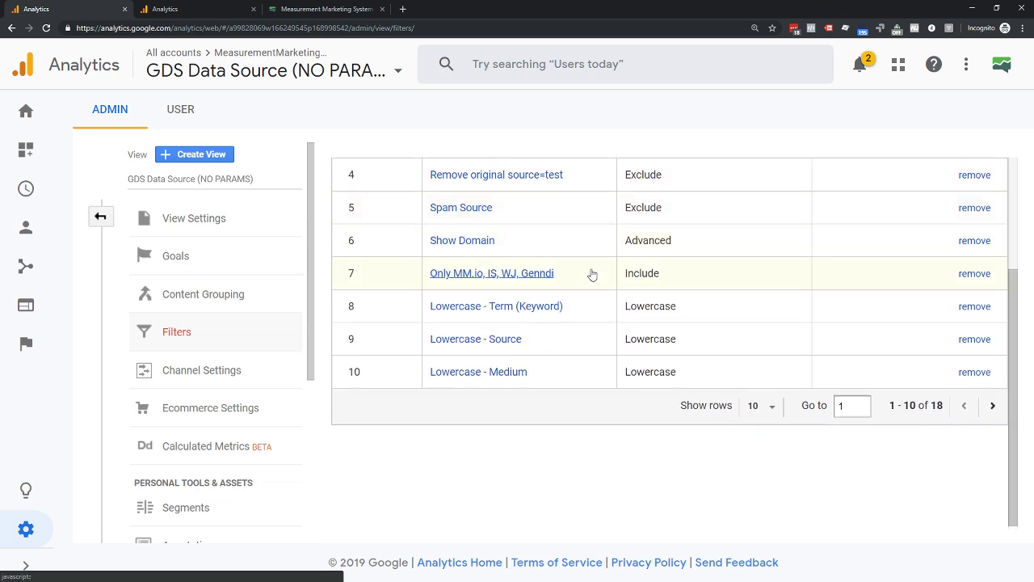
{"action": "scroll", "coordinate": [590, 275], "scroll_direction": "up", "scroll_amount": 3}
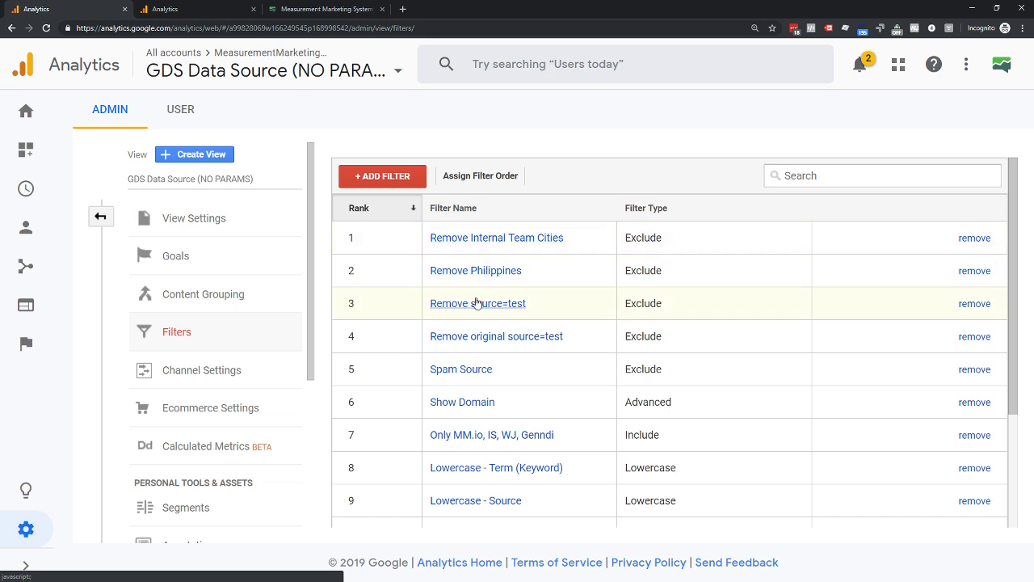
{"action": "scroll", "coordinate": [469, 353], "scroll_direction": "down", "scroll_amount": 1}
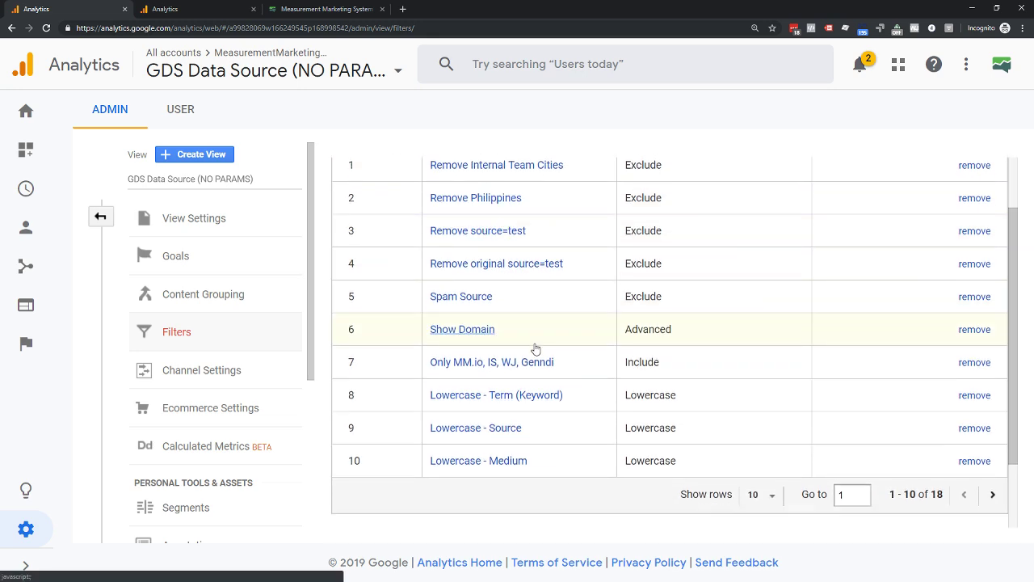
{"action": "scroll", "coordinate": [536, 349], "scroll_direction": "down", "scroll_amount": 1}
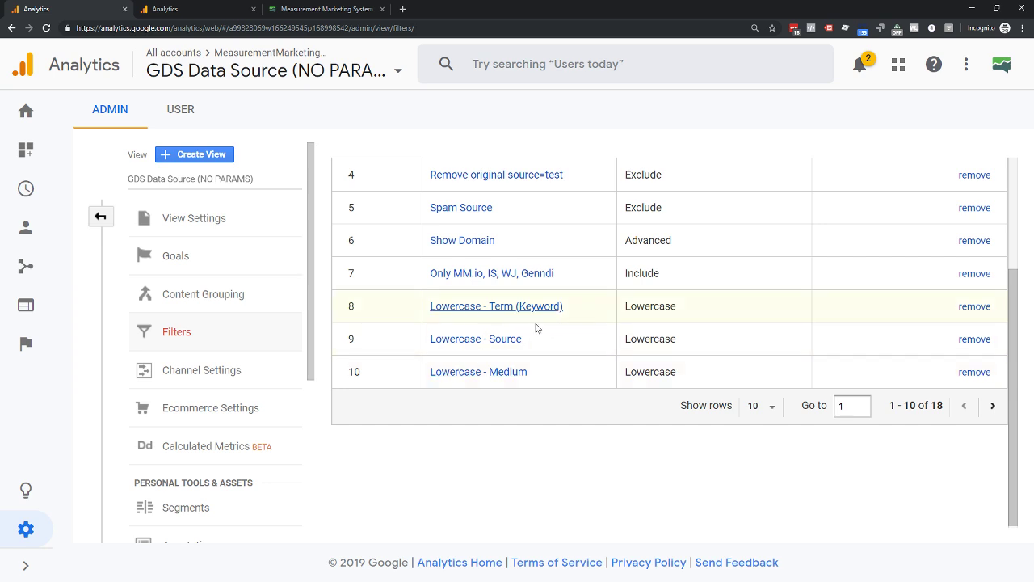
Examine the name, type and filter field of the Lowercase - Source filter, leaving it without saving
{"action": "left_click", "coordinate": [462, 344]}
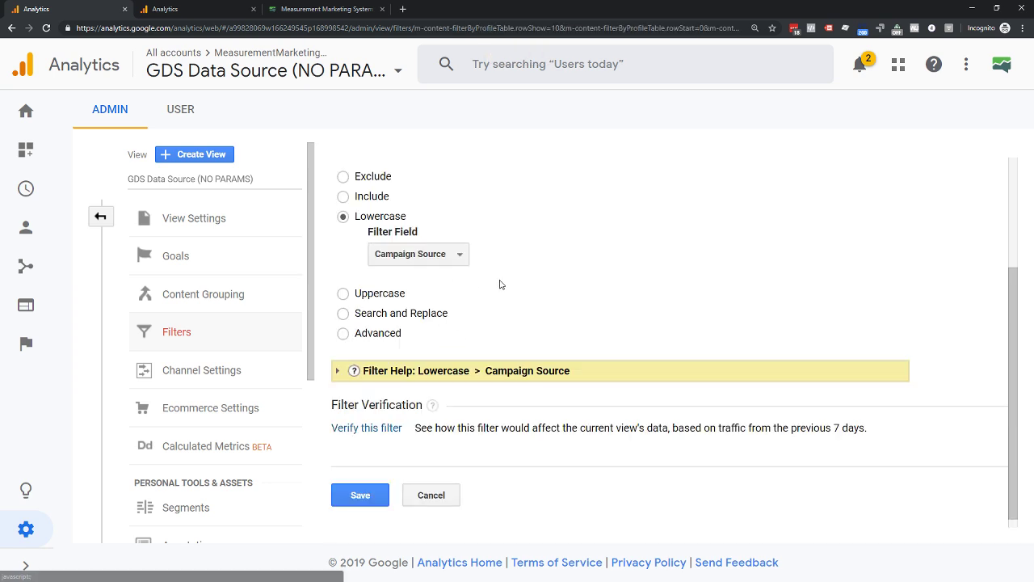
{"action": "scroll", "coordinate": [521, 284], "scroll_direction": "up", "scroll_amount": 3}
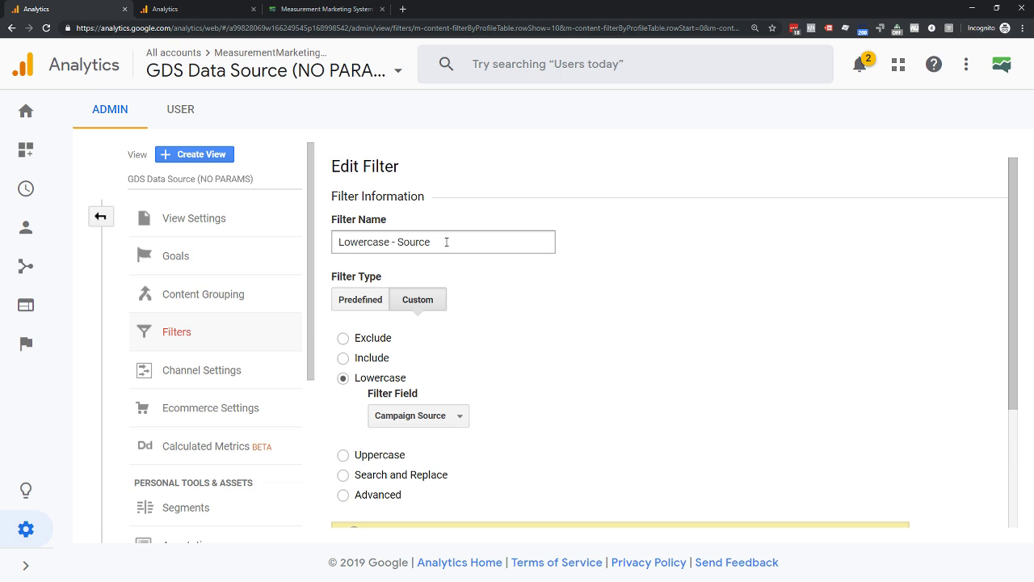
{"action": "scroll", "coordinate": [446, 242], "scroll_direction": "down", "scroll_amount": 1}
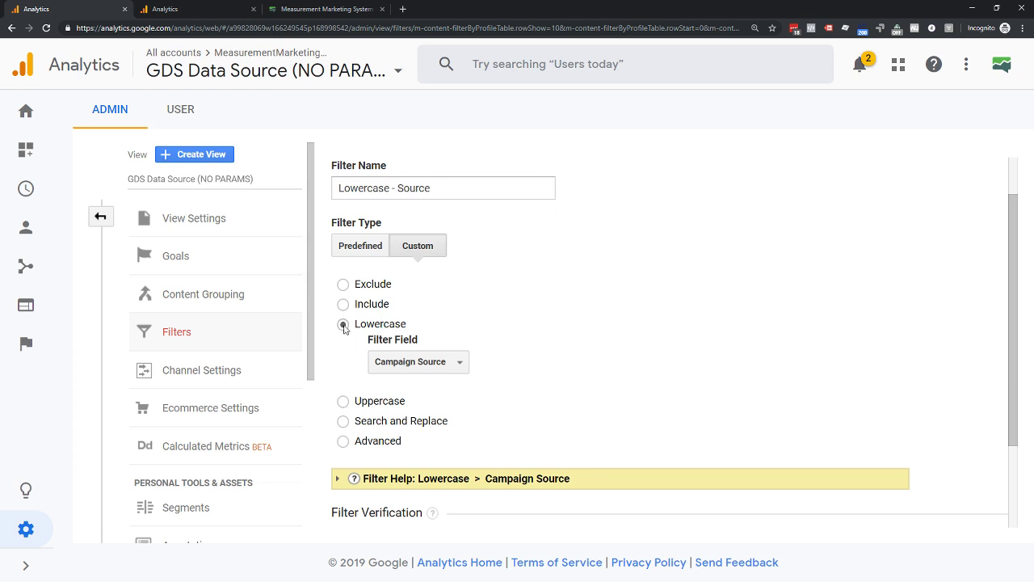
{"action": "scroll", "coordinate": [410, 209], "scroll_direction": "up", "scroll_amount": 1}
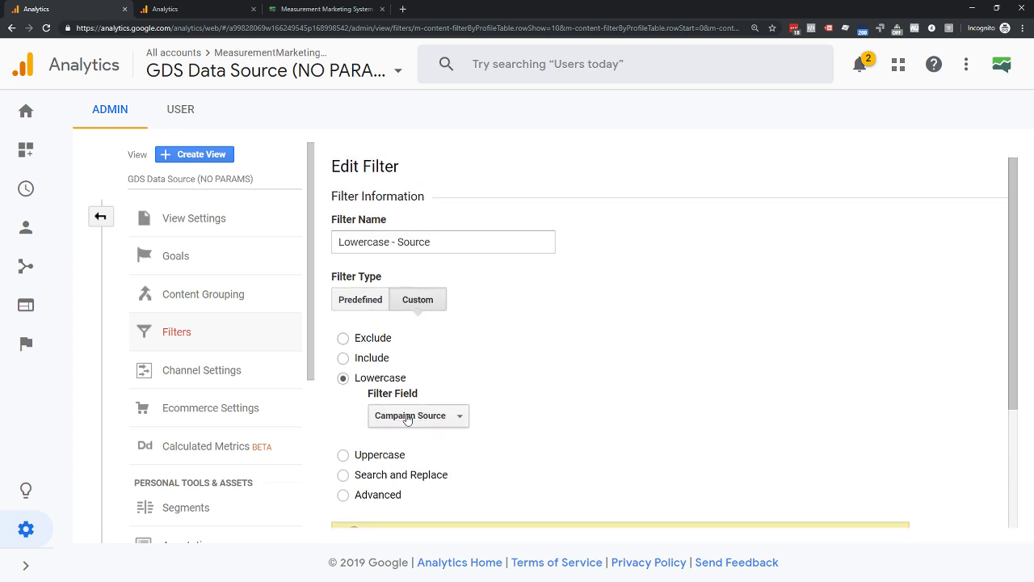
{"action": "scroll", "coordinate": [430, 424], "scroll_direction": "down", "scroll_amount": 3}
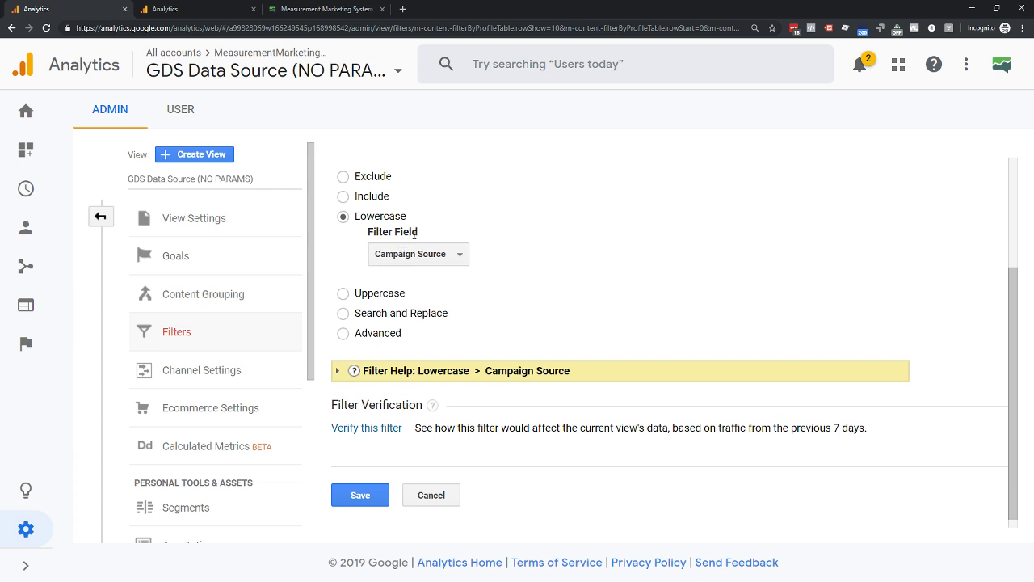
{"action": "scroll", "coordinate": [414, 233], "scroll_direction": "up", "scroll_amount": 2}
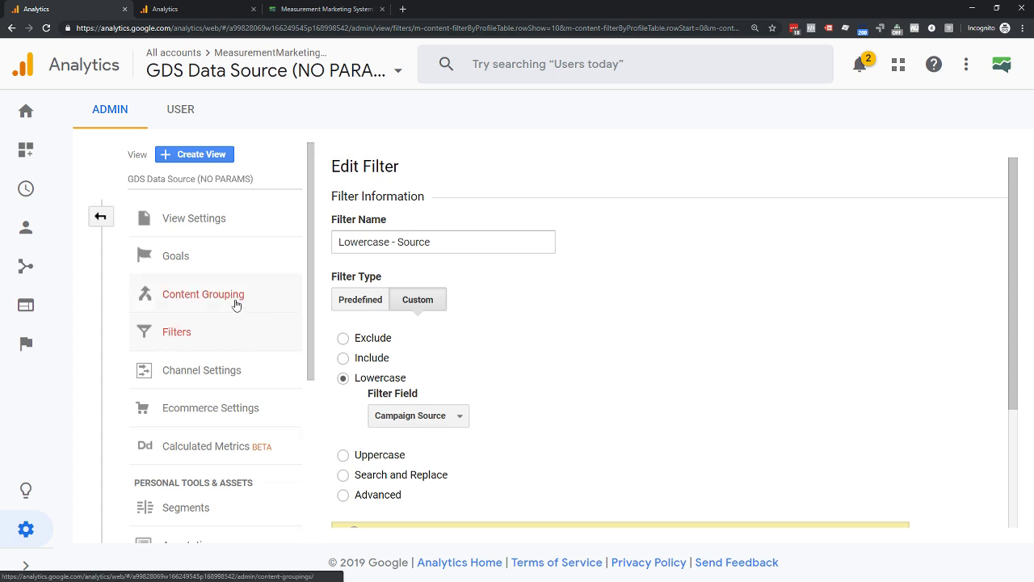
{"action": "scroll", "coordinate": [492, 447], "scroll_direction": "down", "scroll_amount": 2}
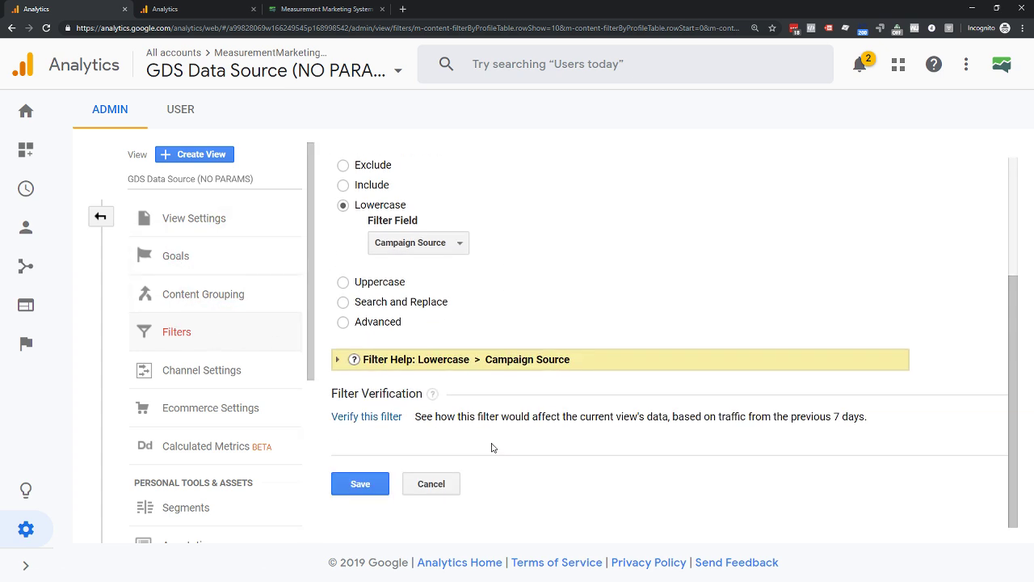
{"action": "left_click", "coordinate": [431, 483]}
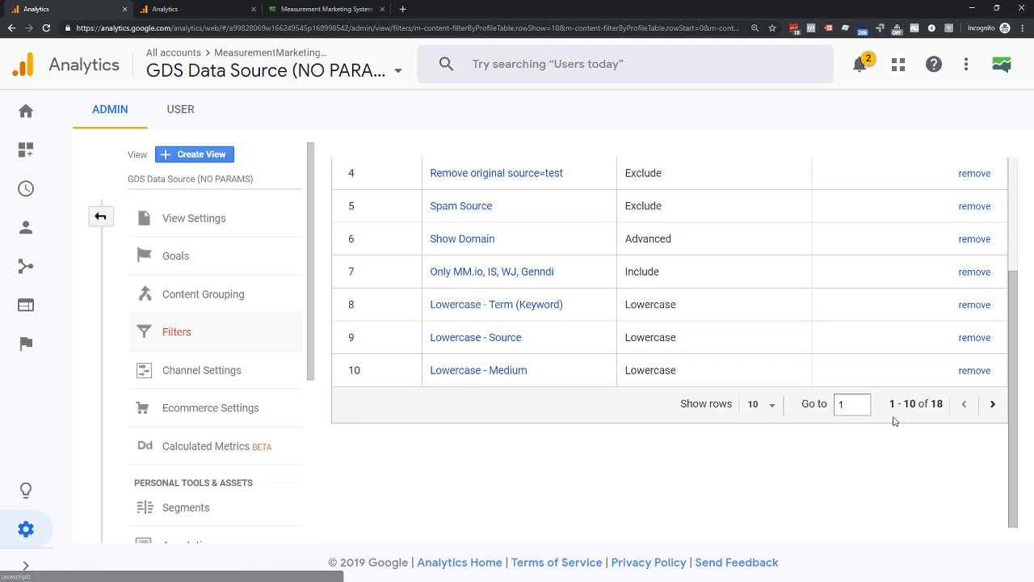
Show 25 rows in the filter list and review the view's filters
{"action": "left_click", "coordinate": [764, 404]}
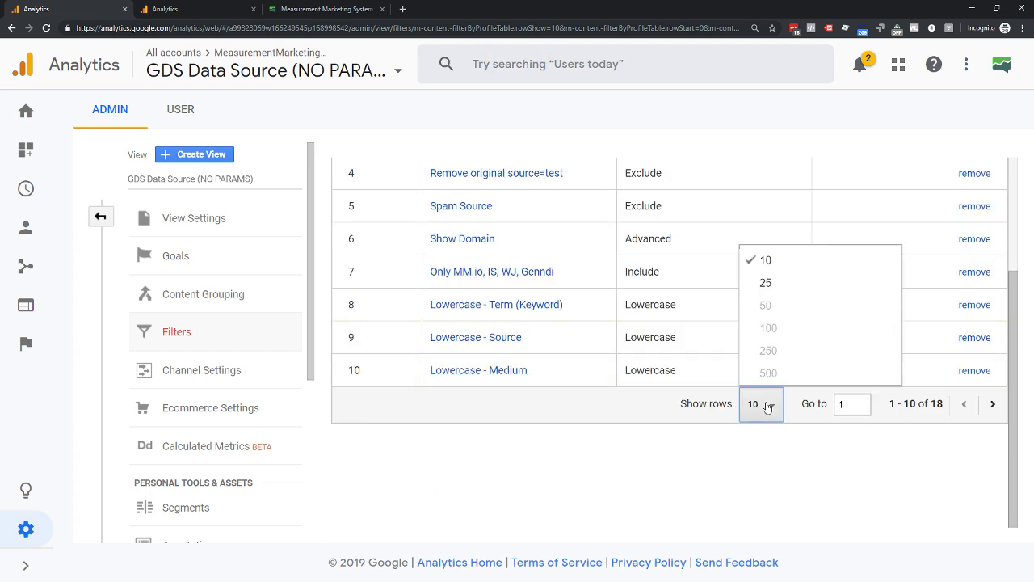
{"action": "left_click", "coordinate": [771, 282]}
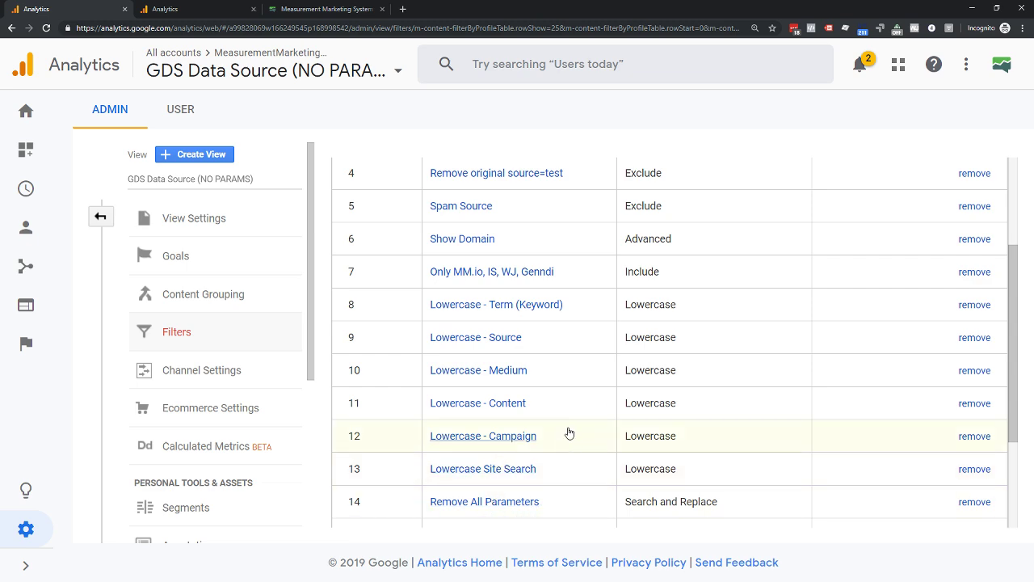
{"action": "scroll", "coordinate": [544, 395], "scroll_direction": "up", "scroll_amount": 3}
{"action": "scroll", "coordinate": [538, 371], "scroll_direction": "up", "scroll_amount": 1}
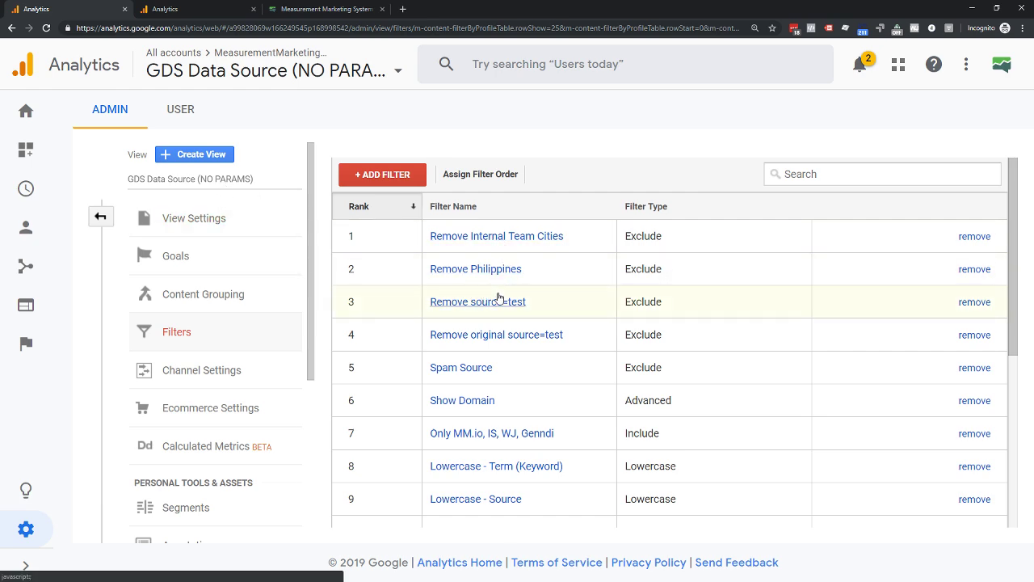
Find the Show Domain filter in the list and open its settings for inspection
{"action": "scroll", "coordinate": [497, 258], "scroll_direction": "down", "scroll_amount": 2}
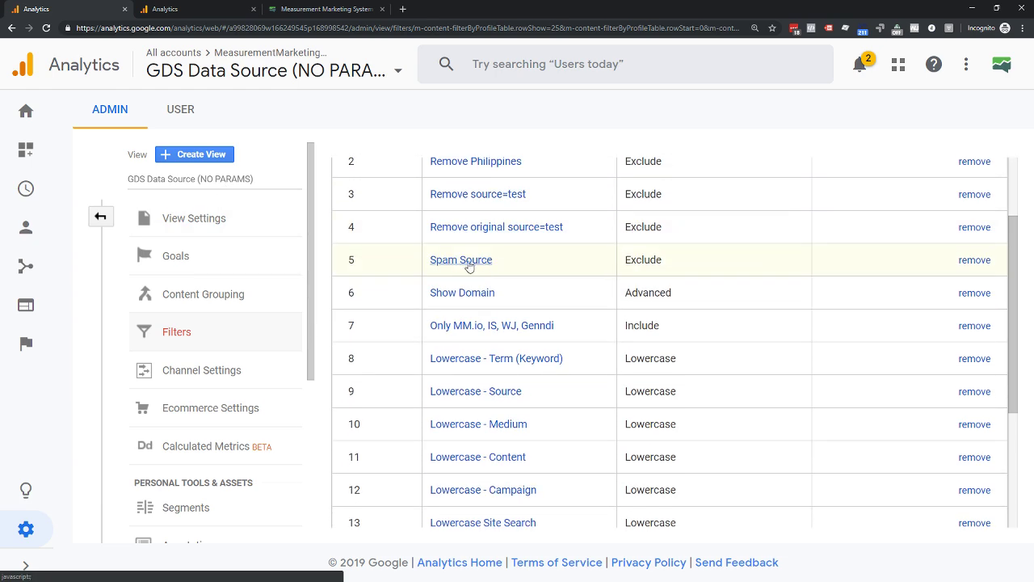
{"action": "scroll", "coordinate": [493, 283], "scroll_direction": "down", "scroll_amount": 1}
{"action": "left_click", "coordinate": [462, 236]}
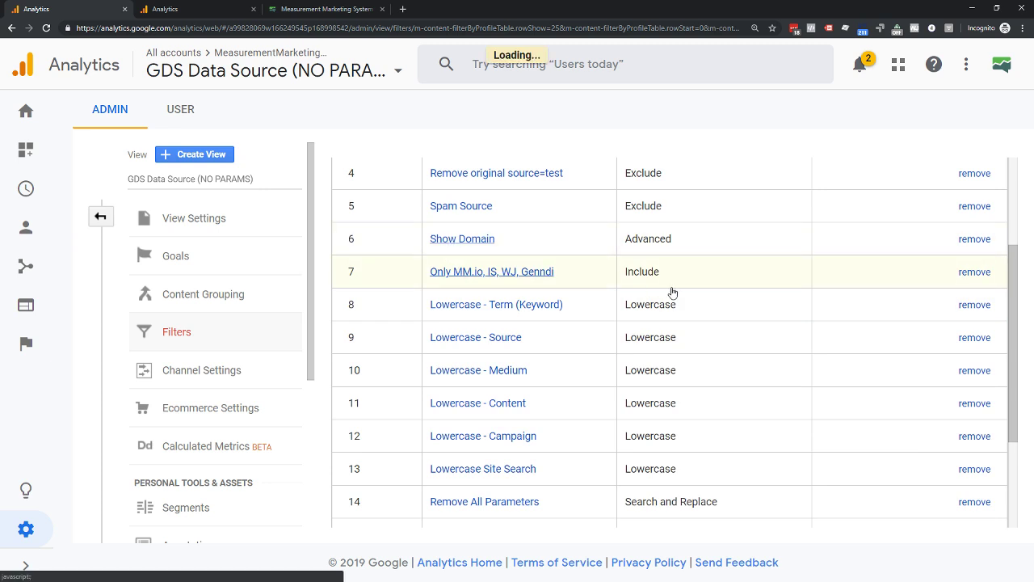
{"action": "scroll", "coordinate": [512, 263], "scroll_direction": "up", "scroll_amount": 2}
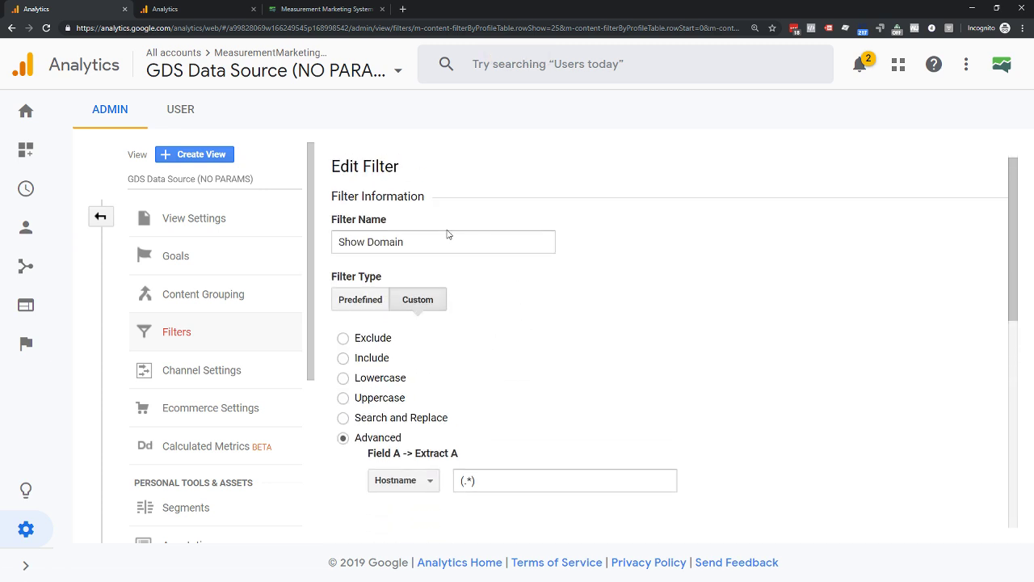
Examine the Show Domain filter's advanced settings: the Hostname and Request URI extraction patterns and the output constructor
{"action": "scroll", "coordinate": [449, 234], "scroll_direction": "down", "scroll_amount": 2}
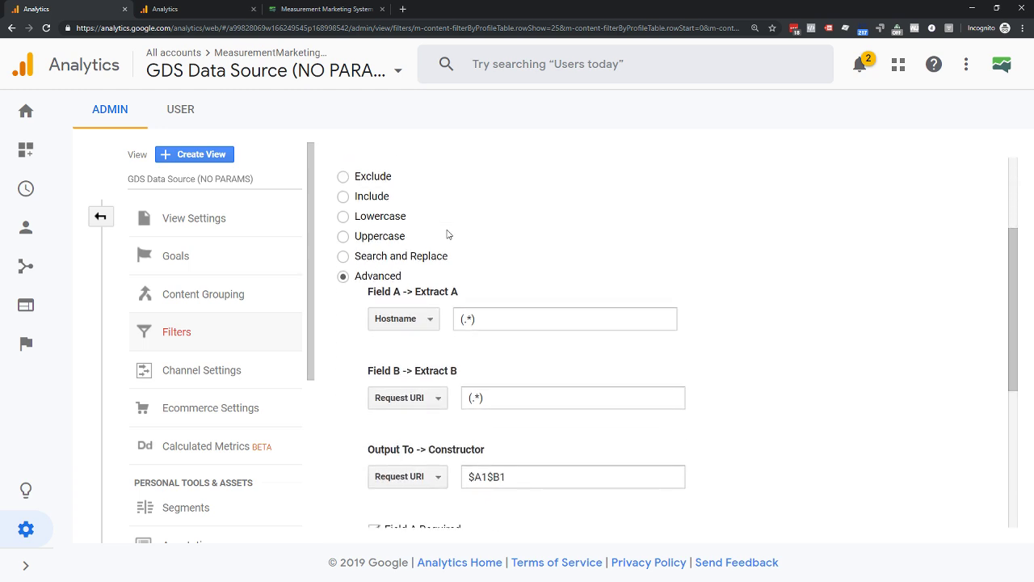
{"action": "scroll", "coordinate": [485, 258], "scroll_direction": "down", "scroll_amount": 1}
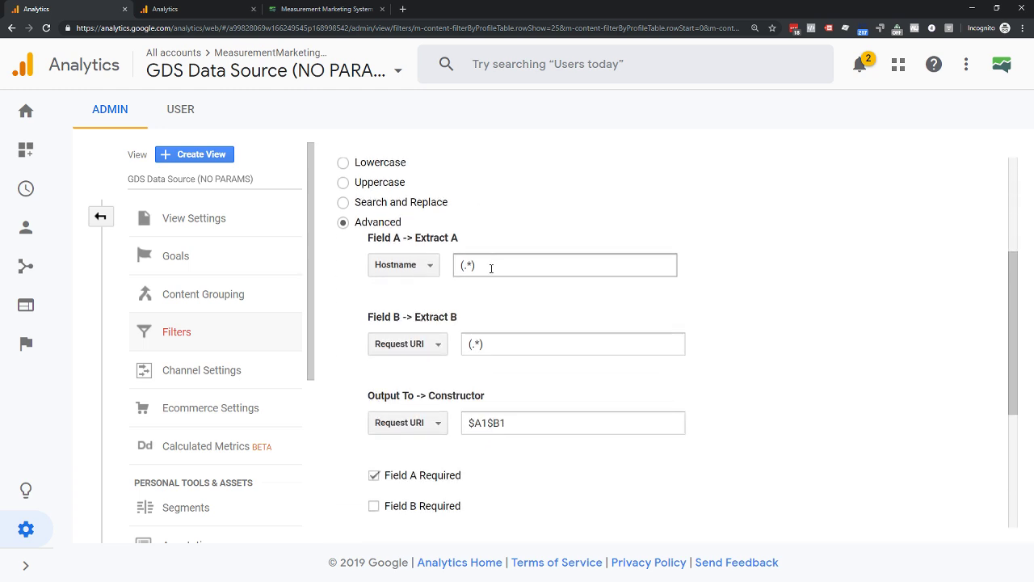
{"action": "scroll", "coordinate": [555, 266], "scroll_direction": "up", "scroll_amount": 3}
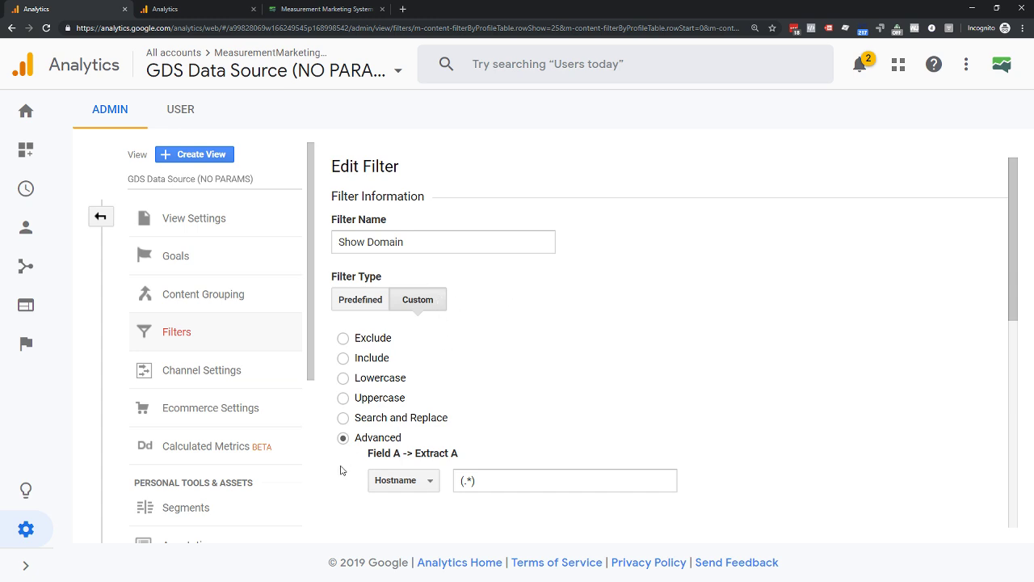
{"action": "scroll", "coordinate": [557, 412], "scroll_direction": "down", "scroll_amount": 2}
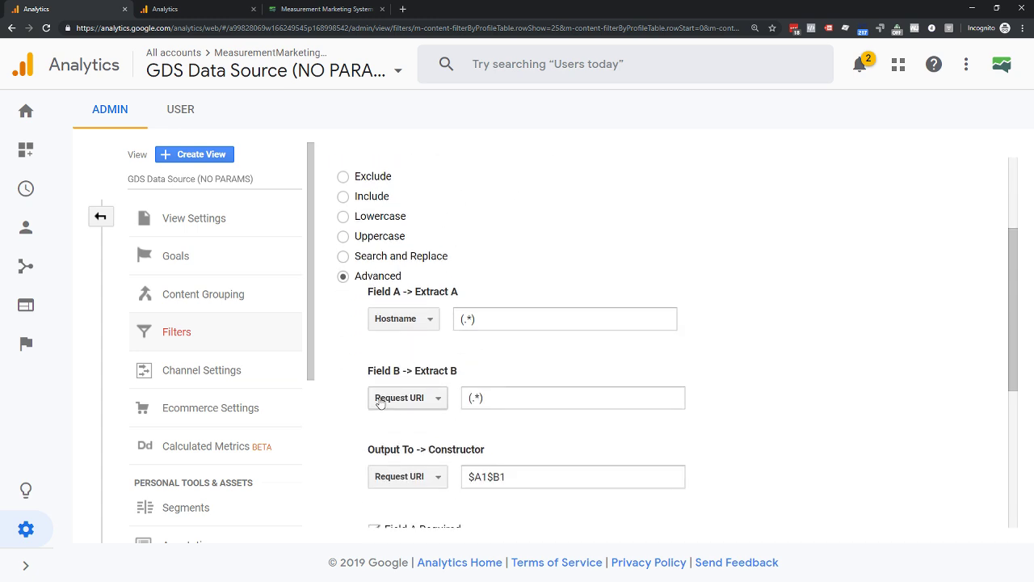
{"action": "left_click", "coordinate": [470, 320]}
{"action": "left_click", "coordinate": [499, 401]}
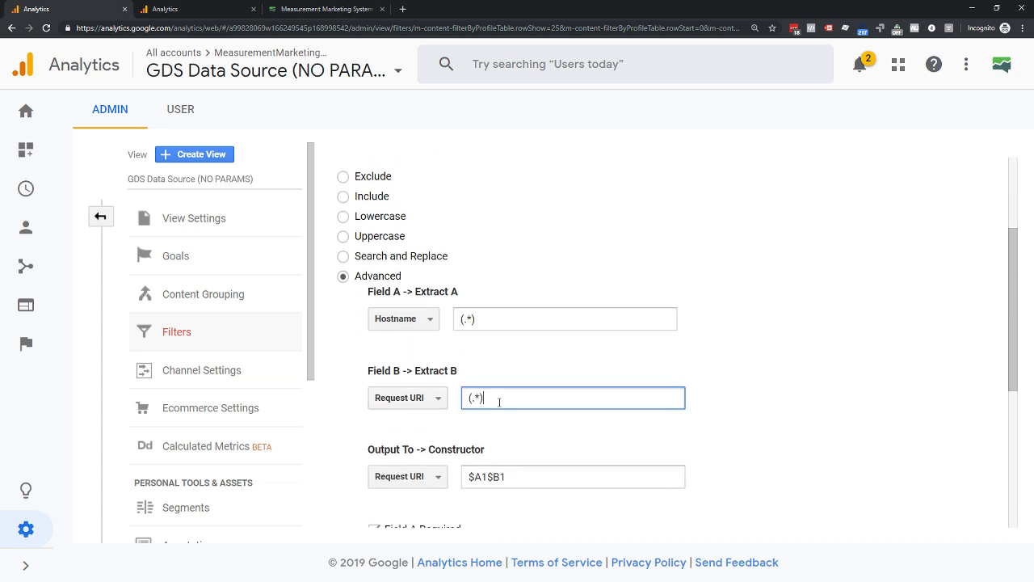
{"action": "scroll", "coordinate": [485, 405], "scroll_direction": "down", "scroll_amount": 1}
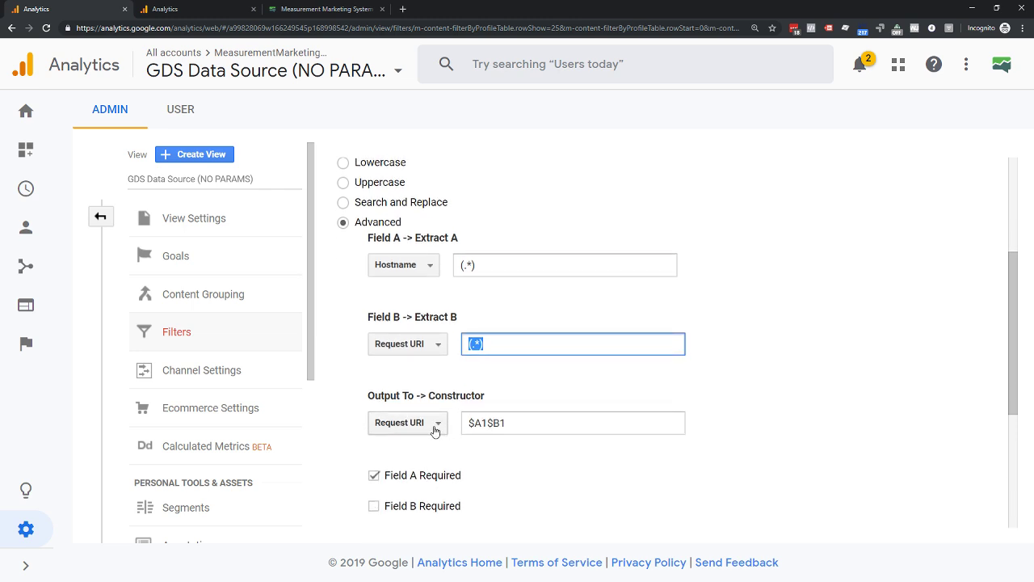
{"action": "left_click_drag", "start_coordinate": [520, 423], "coordinate": [463, 421]}
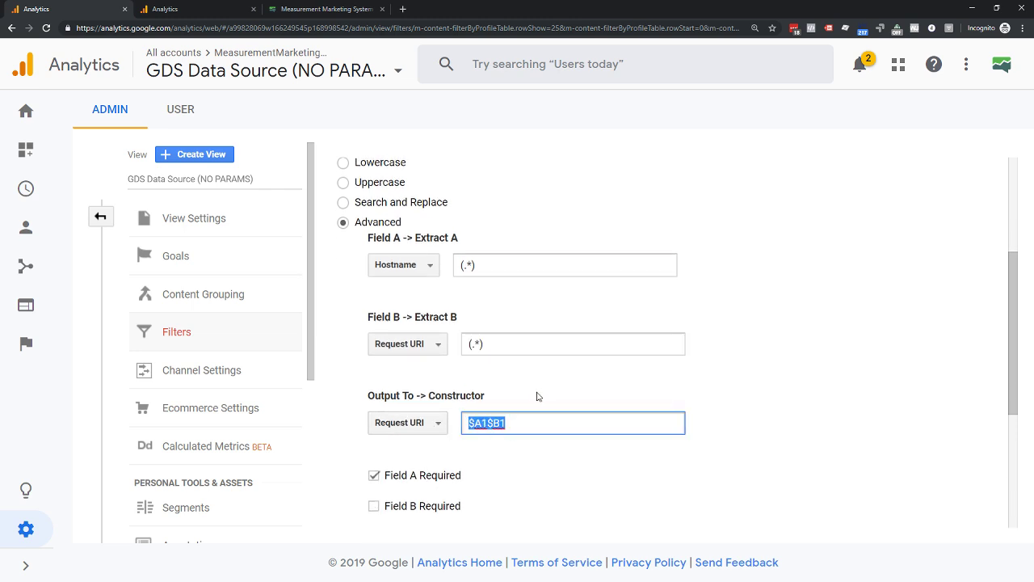
{"action": "left_click", "coordinate": [535, 457]}
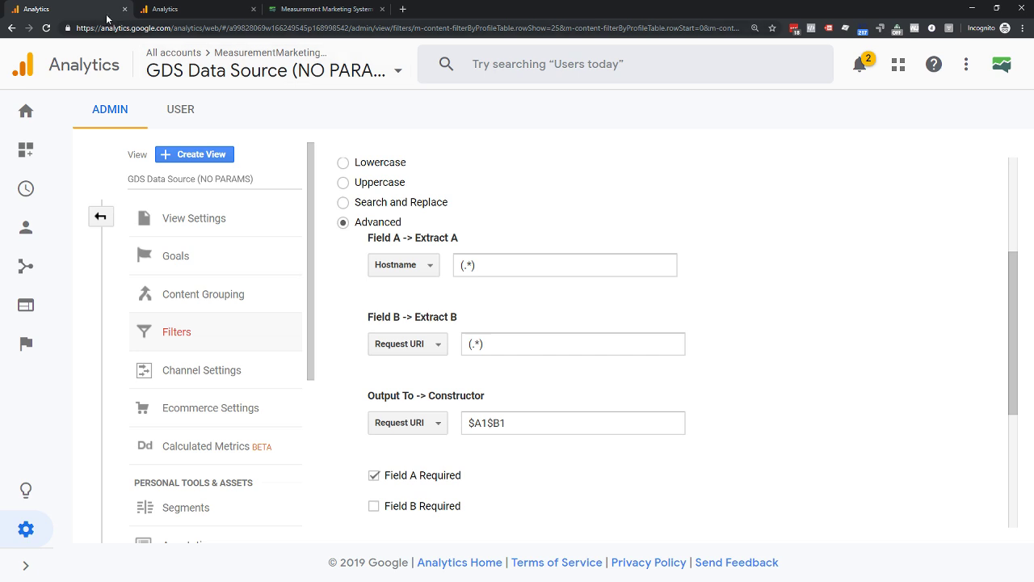
Open the Behavior All Pages report for this view and read through how the page addresses show their domain
{"action": "left_click", "coordinate": [26, 305]}
{"action": "left_click", "coordinate": [85, 420]}
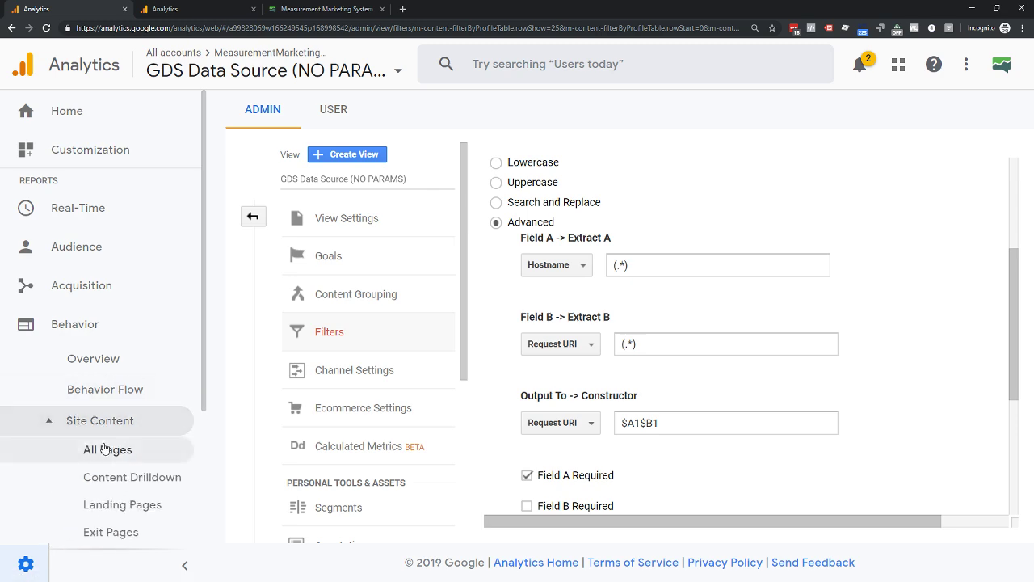
{"action": "left_click", "coordinate": [104, 450]}
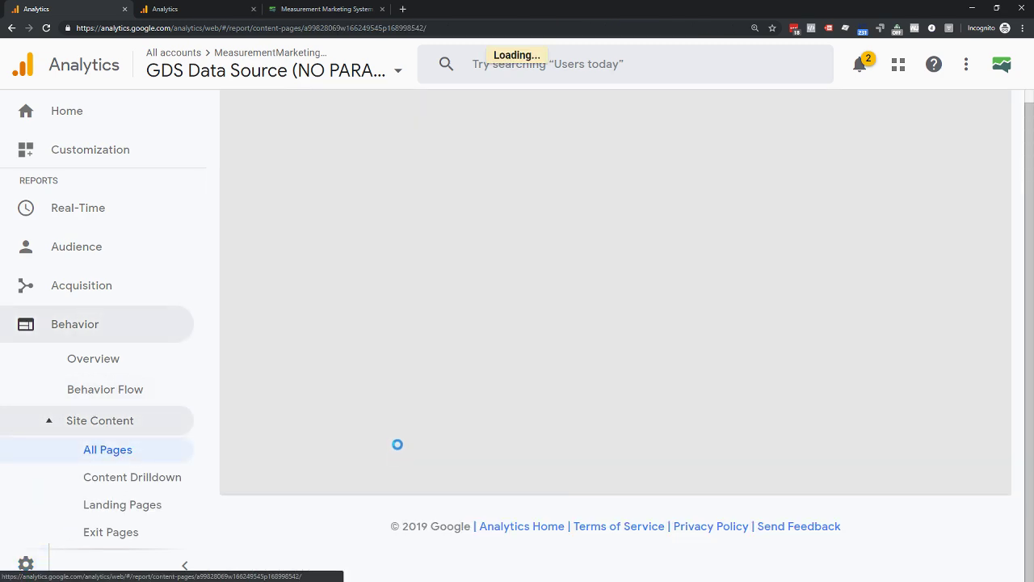
{"action": "scroll", "coordinate": [397, 434], "scroll_direction": "down", "scroll_amount": 2}
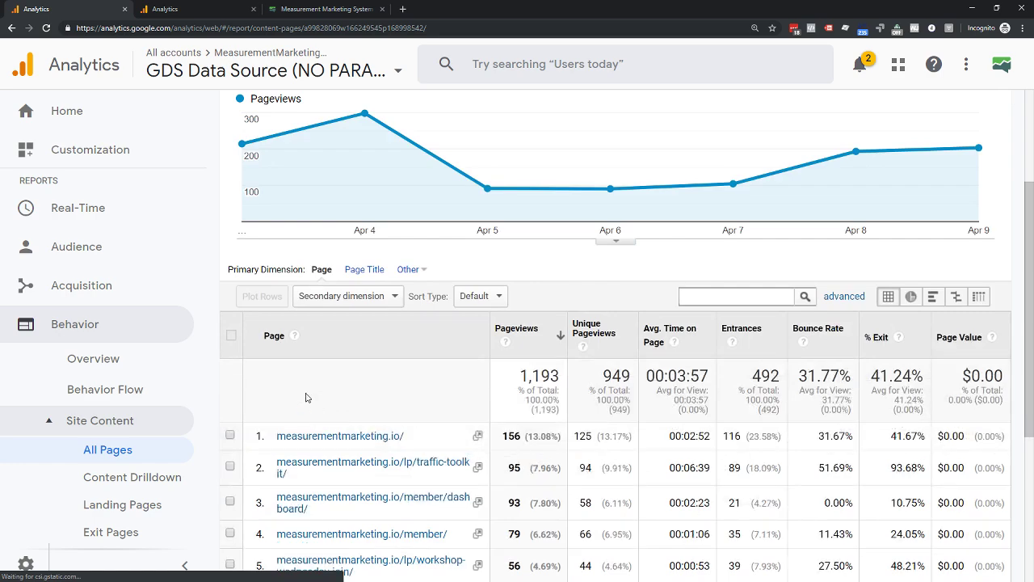
{"action": "scroll", "coordinate": [306, 397], "scroll_direction": "down", "scroll_amount": 1}
{"action": "scroll", "coordinate": [307, 481], "scroll_direction": "down", "scroll_amount": 2}
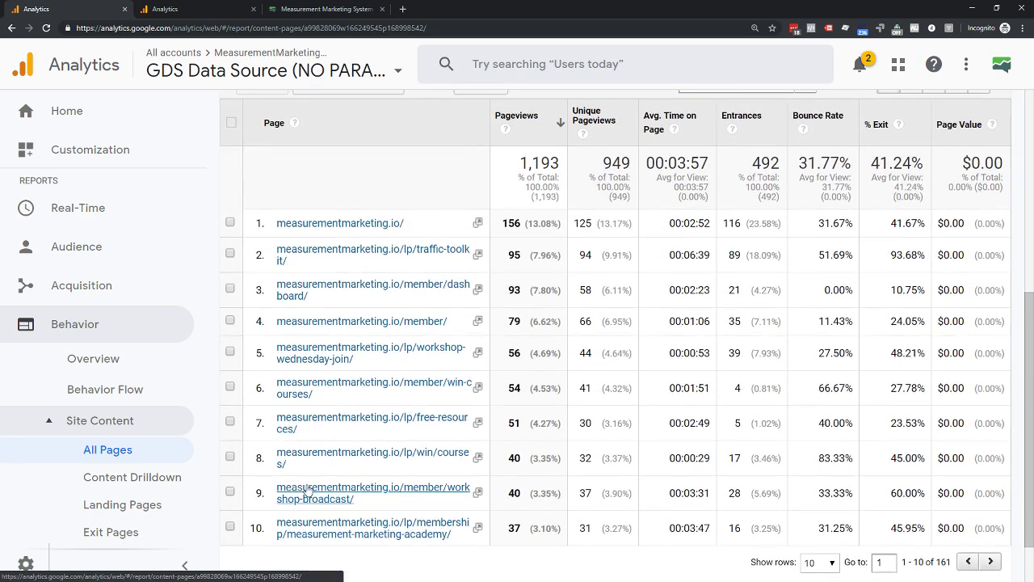
{"action": "scroll", "coordinate": [307, 491], "scroll_direction": "down", "scroll_amount": 1}
{"action": "scroll", "coordinate": [339, 496], "scroll_direction": "up", "scroll_amount": 2}
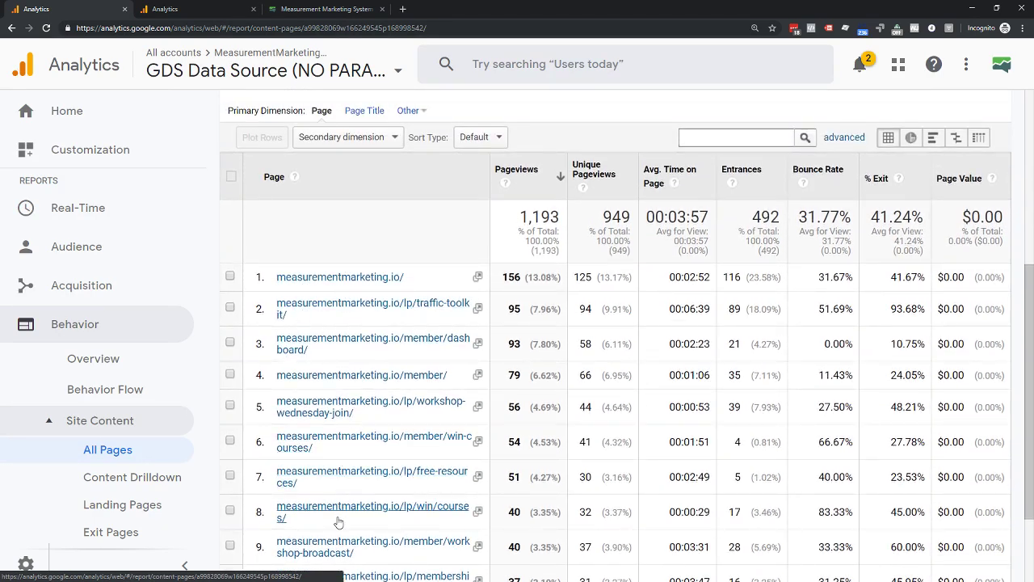
{"action": "scroll", "coordinate": [339, 517], "scroll_direction": "down", "scroll_amount": 2}
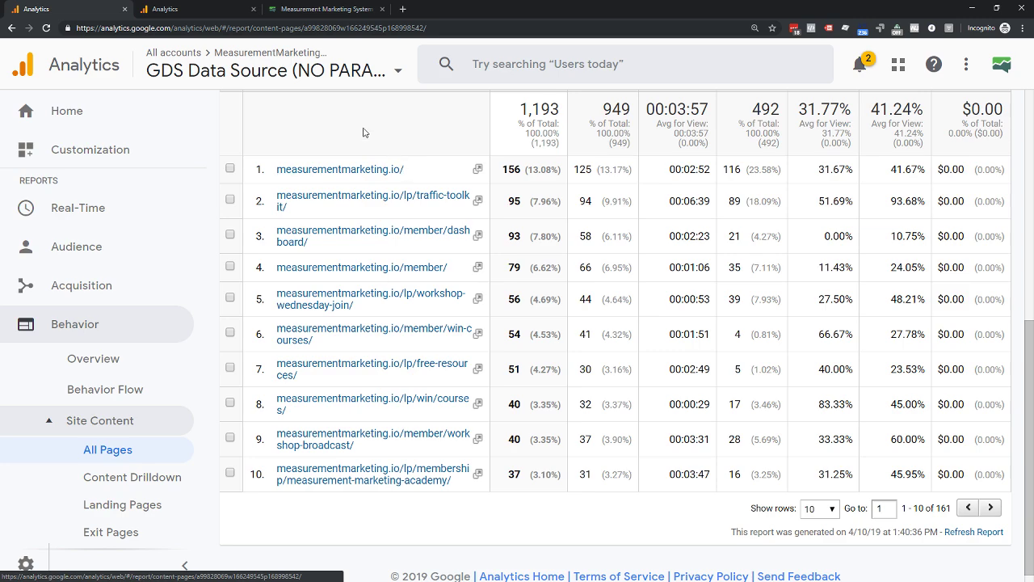
Switch to the z_Backup Data - DNU view of the same property
{"action": "left_click", "coordinate": [260, 80]}
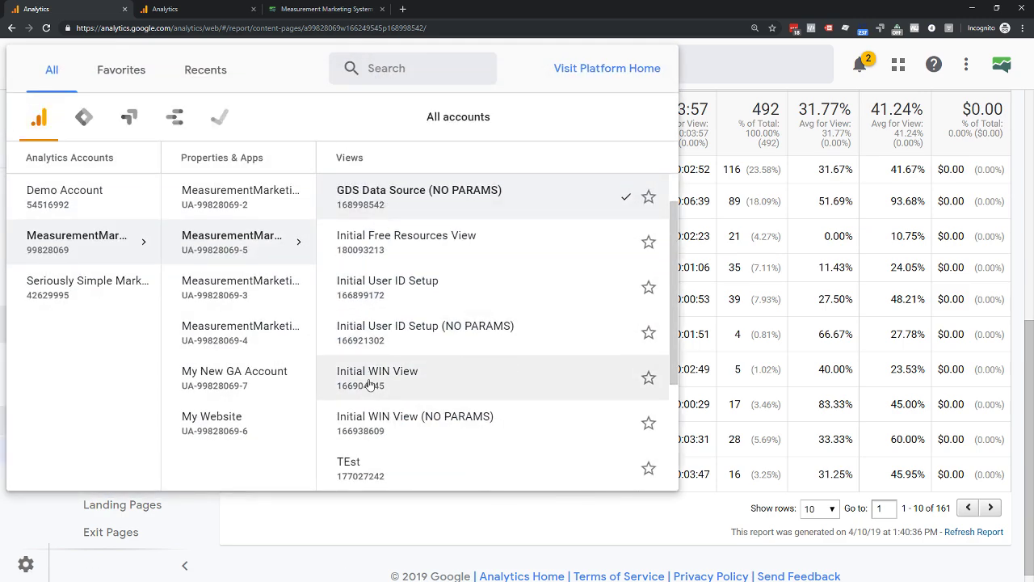
{"action": "scroll", "coordinate": [380, 420], "scroll_direction": "down", "scroll_amount": 2}
{"action": "left_click", "coordinate": [388, 471]}
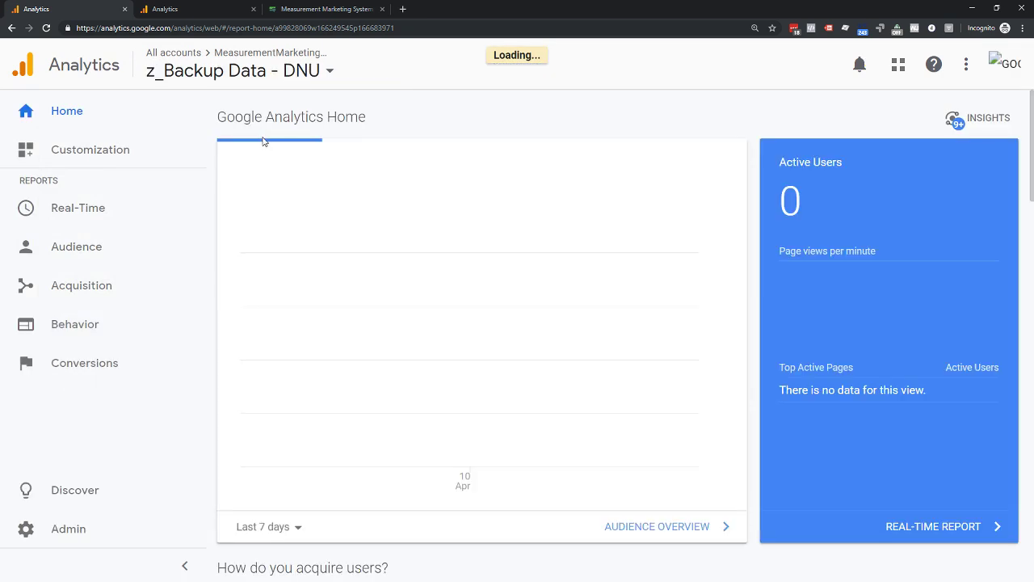
Open the All Pages report in the backup view and read through its page paths for comparison
{"action": "left_click", "coordinate": [76, 331]}
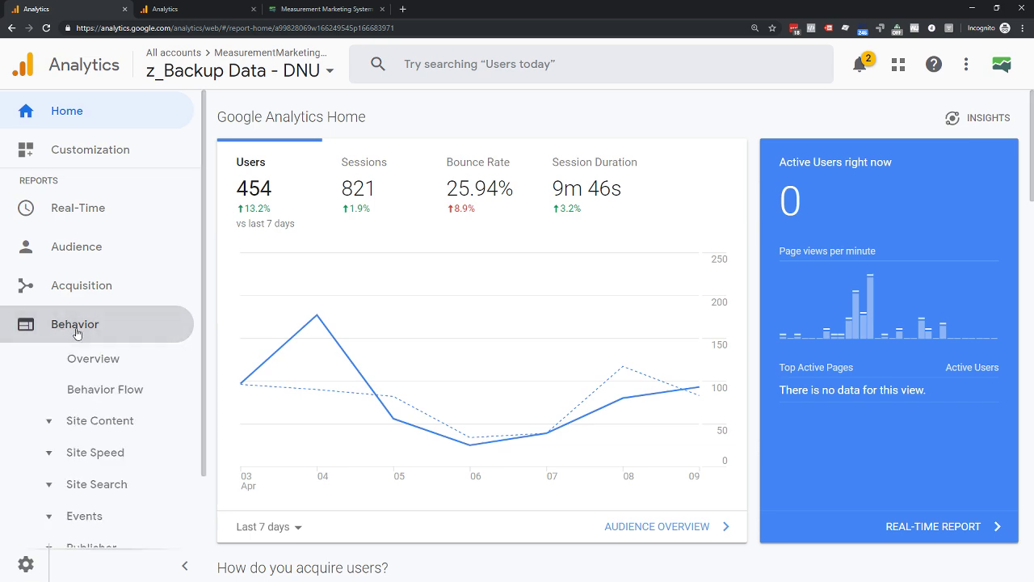
{"action": "left_click", "coordinate": [77, 420]}
{"action": "left_click", "coordinate": [97, 452]}
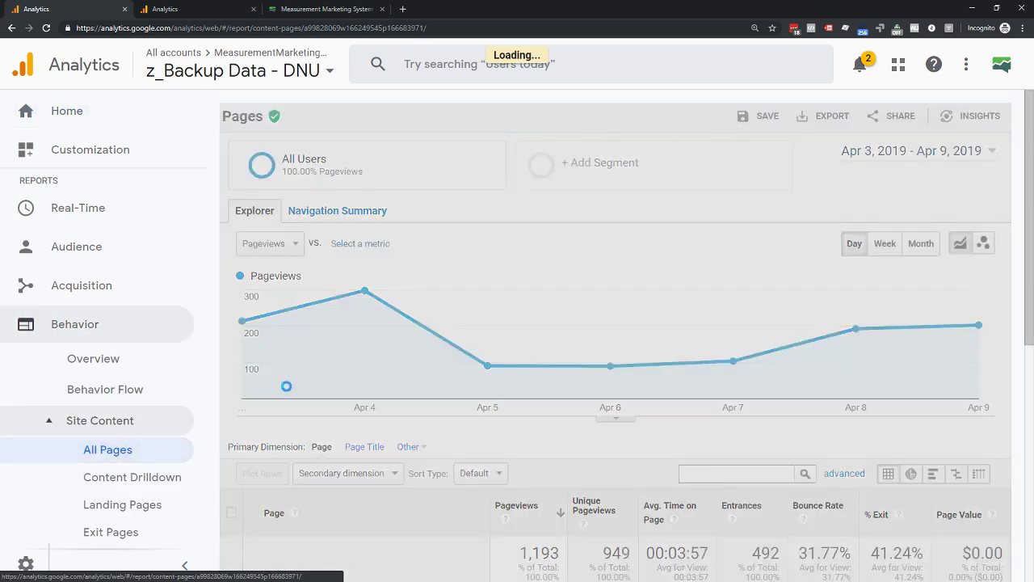
{"action": "scroll", "coordinate": [302, 319], "scroll_direction": "down", "scroll_amount": 4}
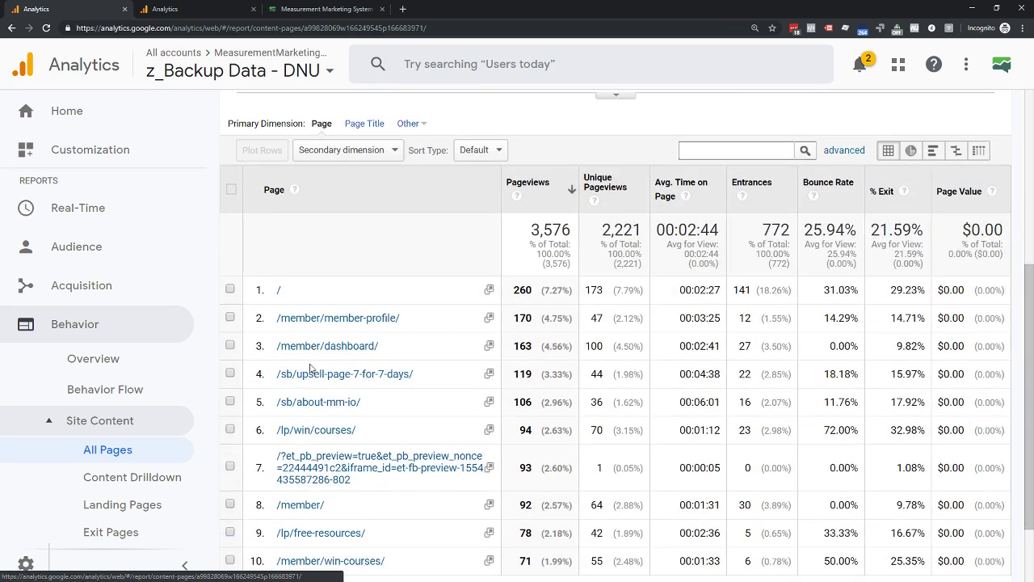
{"action": "scroll", "coordinate": [318, 444], "scroll_direction": "down", "scroll_amount": 2}
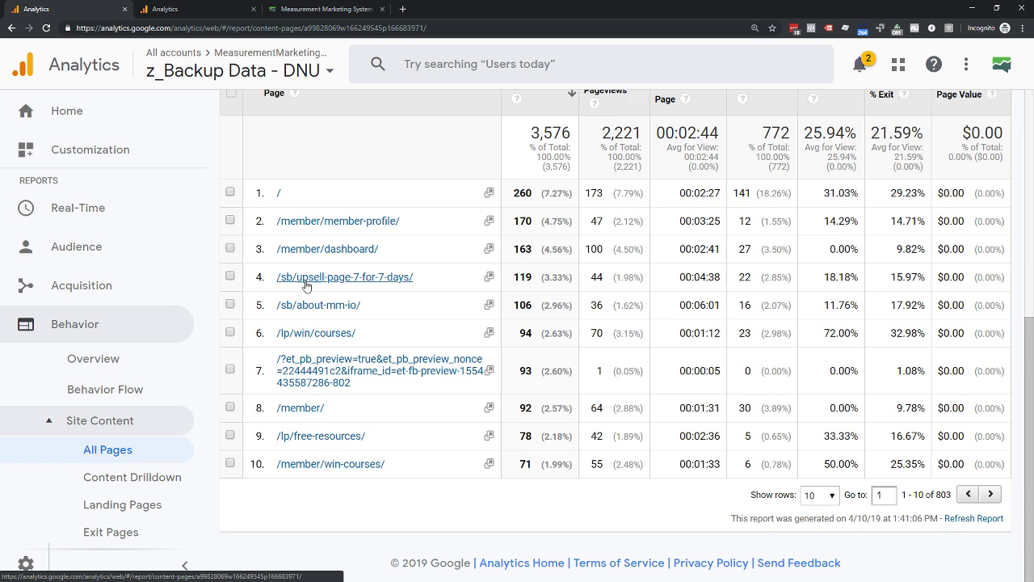
Return to the Home overview and switch back to the GDS Data Source (NO PARAMS) view
{"action": "left_click", "coordinate": [209, 50]}
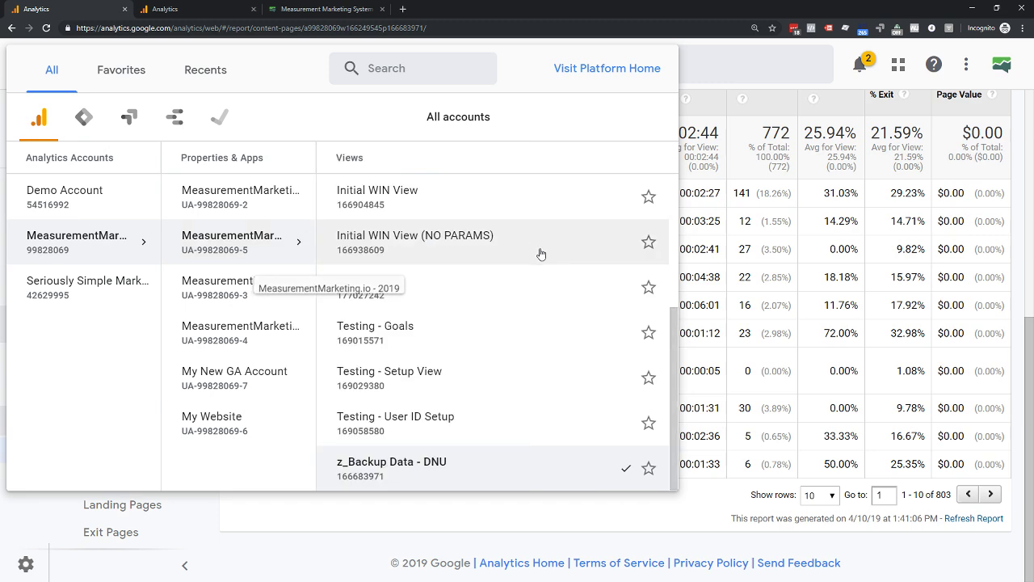
{"action": "left_click", "coordinate": [697, 73]}
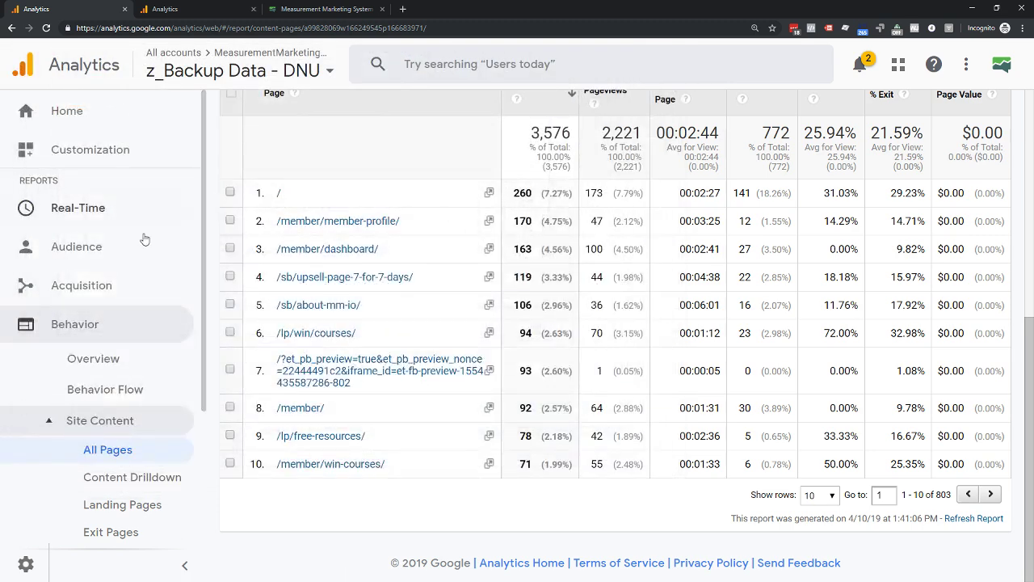
{"action": "left_click", "coordinate": [74, 113]}
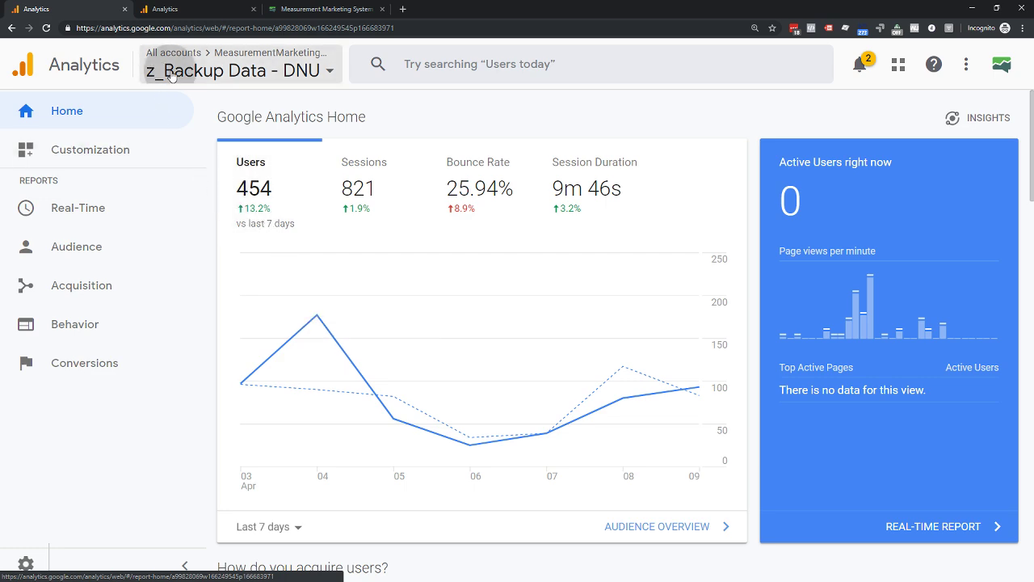
{"action": "left_click", "coordinate": [206, 71]}
{"action": "left_click", "coordinate": [519, 252]}
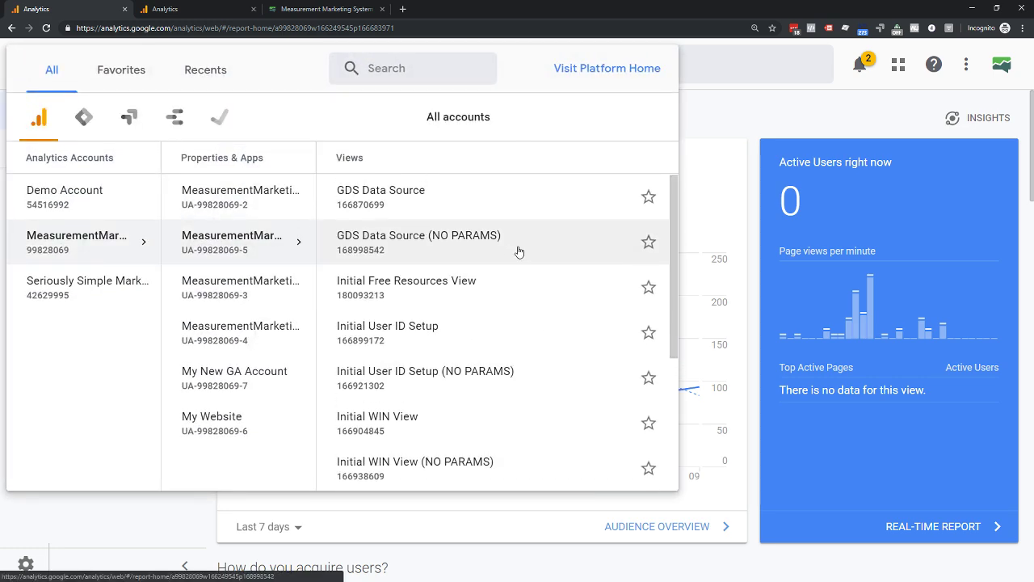
{"action": "left_click", "coordinate": [388, 236]}
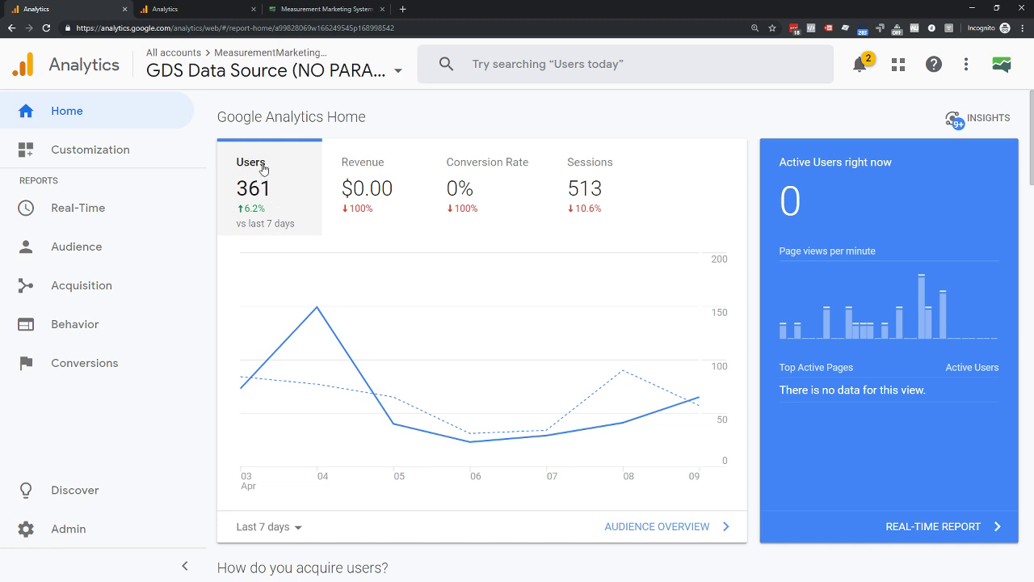
Reopen the All Pages report in the GDS Data Source (NO PARAMS) view and review the full page addresses
{"action": "left_click", "coordinate": [61, 324]}
{"action": "left_click", "coordinate": [89, 422]}
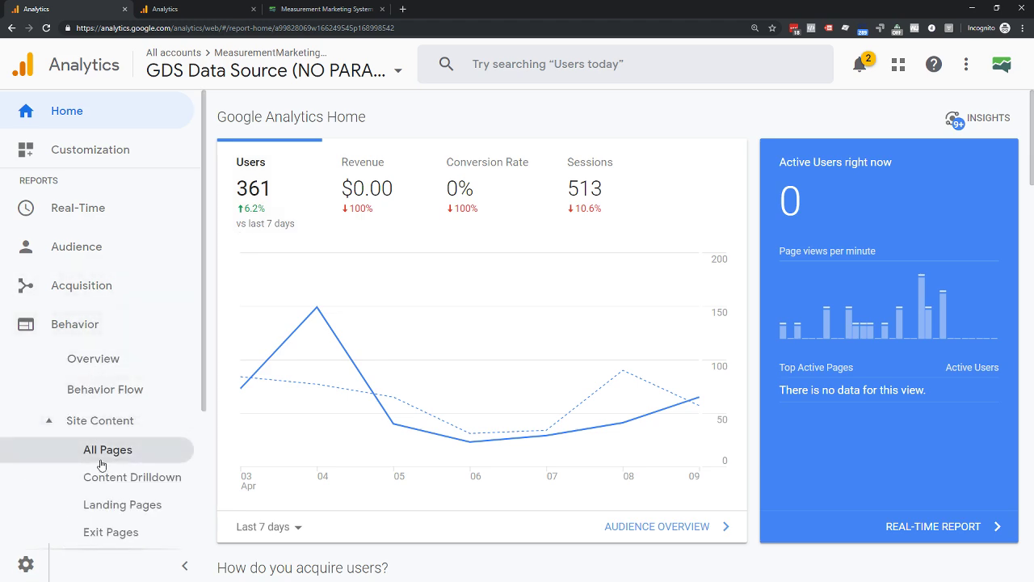
{"action": "left_click", "coordinate": [87, 449]}
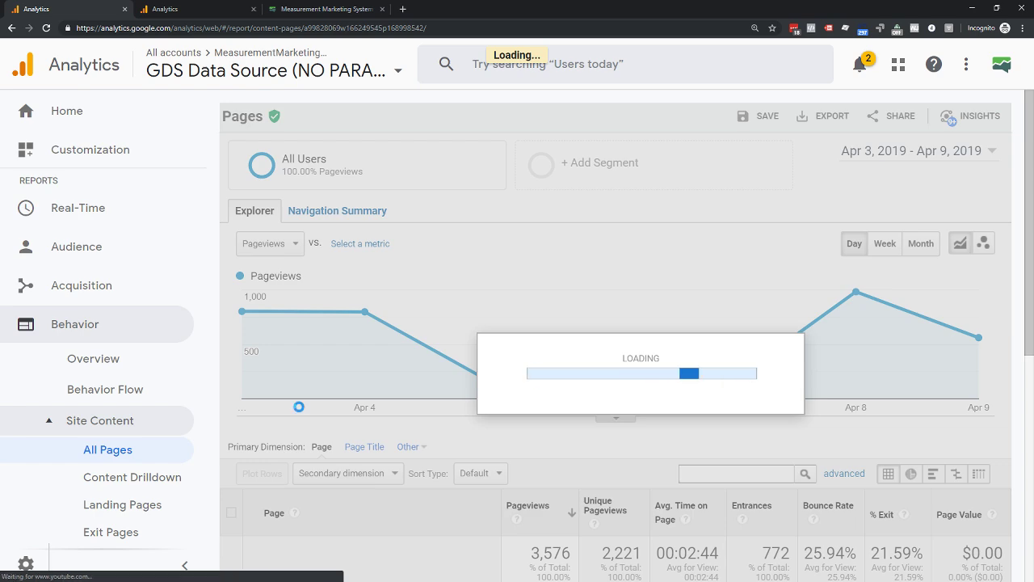
{"action": "scroll", "coordinate": [317, 379], "scroll_direction": "down", "scroll_amount": 5}
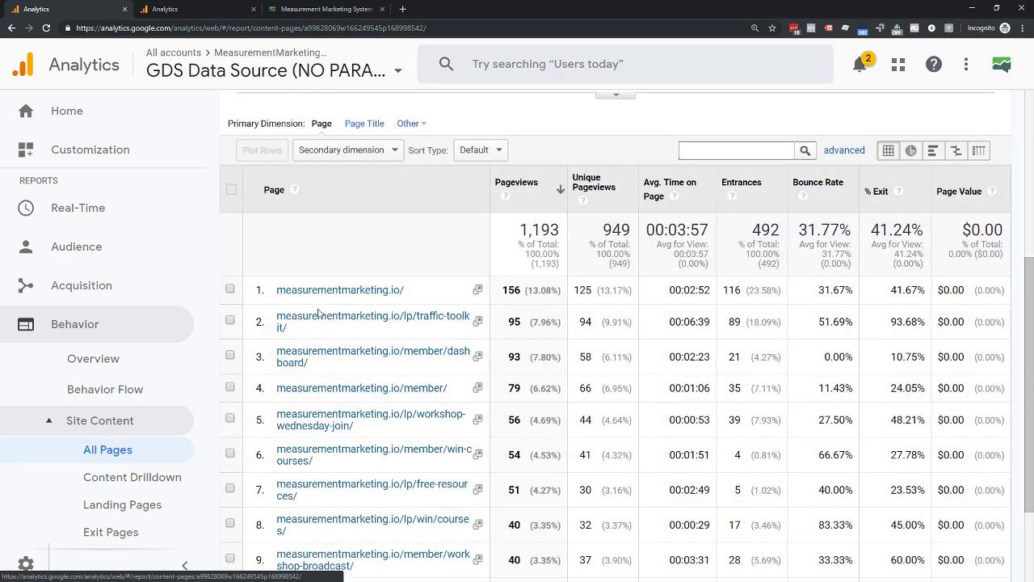
{"action": "scroll", "coordinate": [314, 485], "scroll_direction": "down", "scroll_amount": 2}
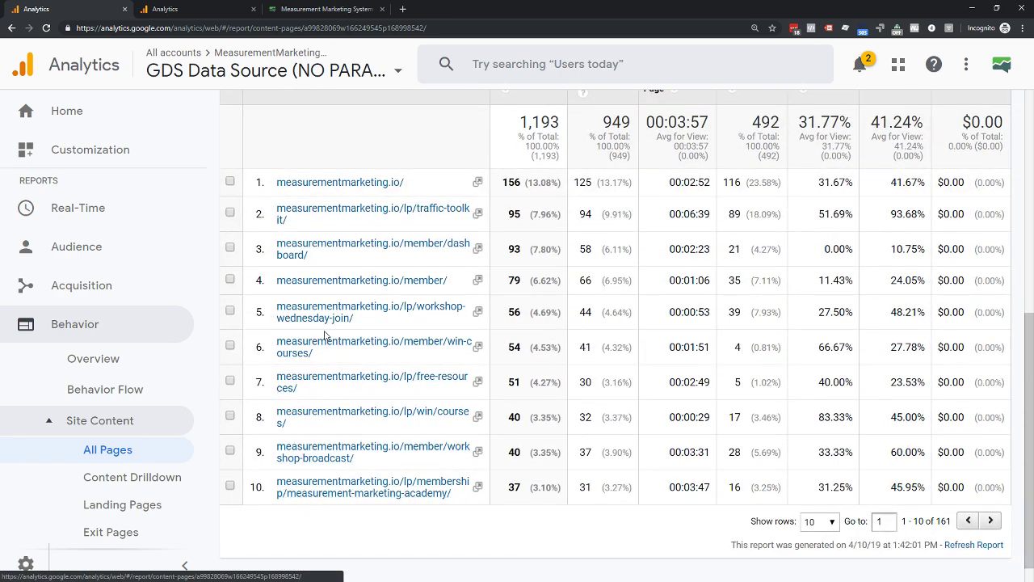
Search the page list for infus and for gen, reading through the third-party domain pages each search matches
{"action": "scroll", "coordinate": [330, 318], "scroll_direction": "up", "scroll_amount": 2}
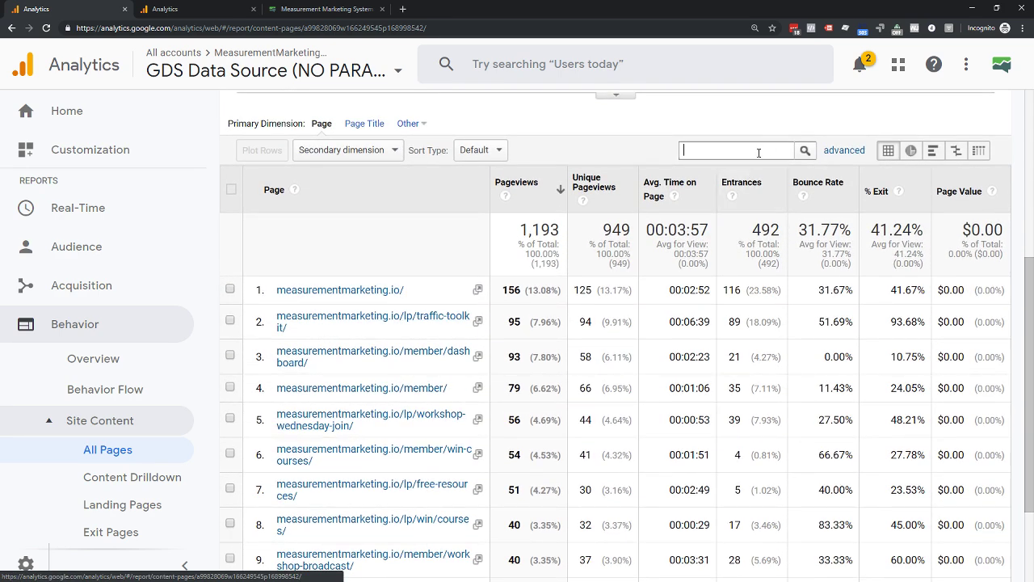
{"action": "key", "text": "Return"}
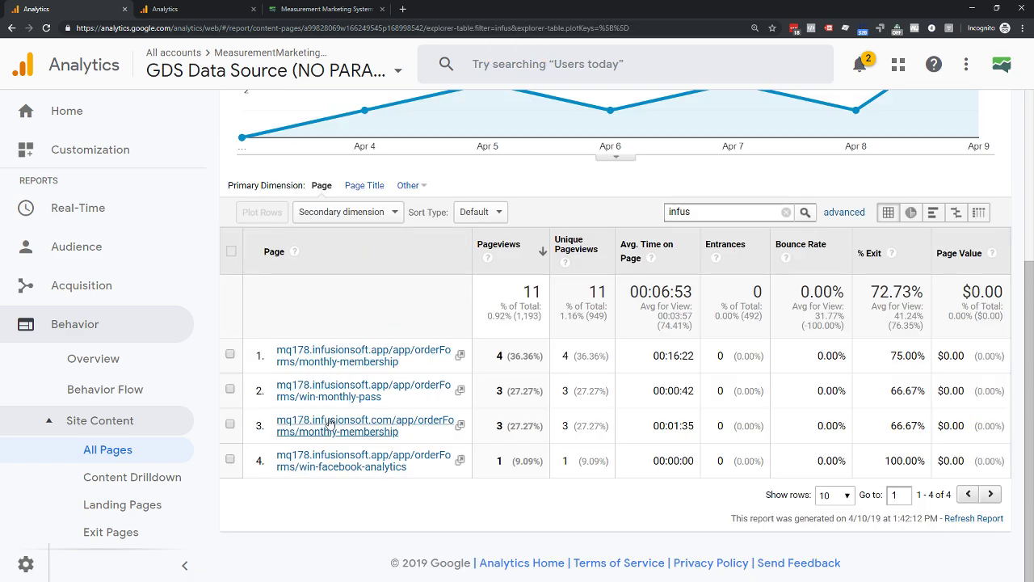
{"action": "double_click", "coordinate": [661, 205]}
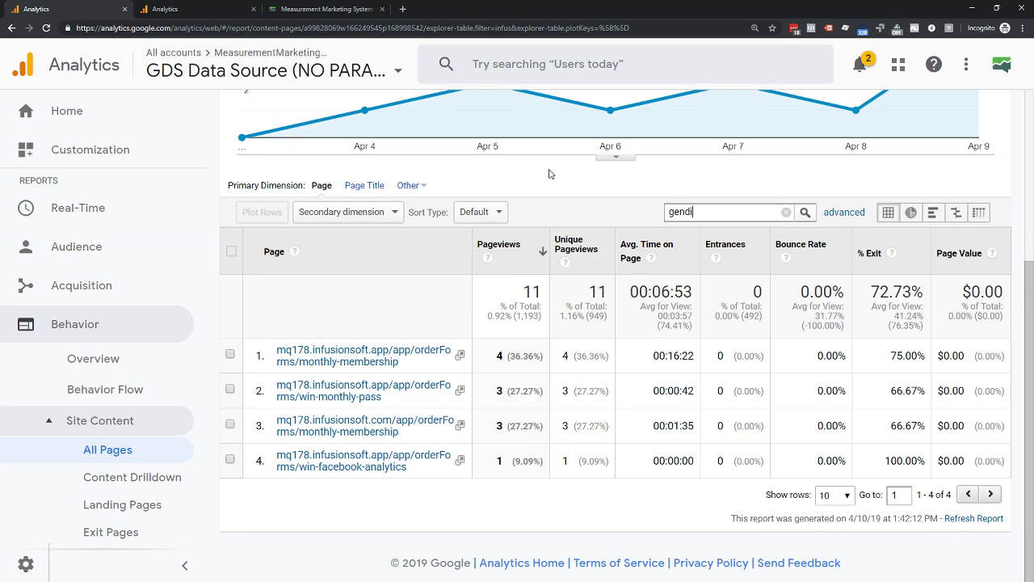
{"action": "key", "text": "Return"}
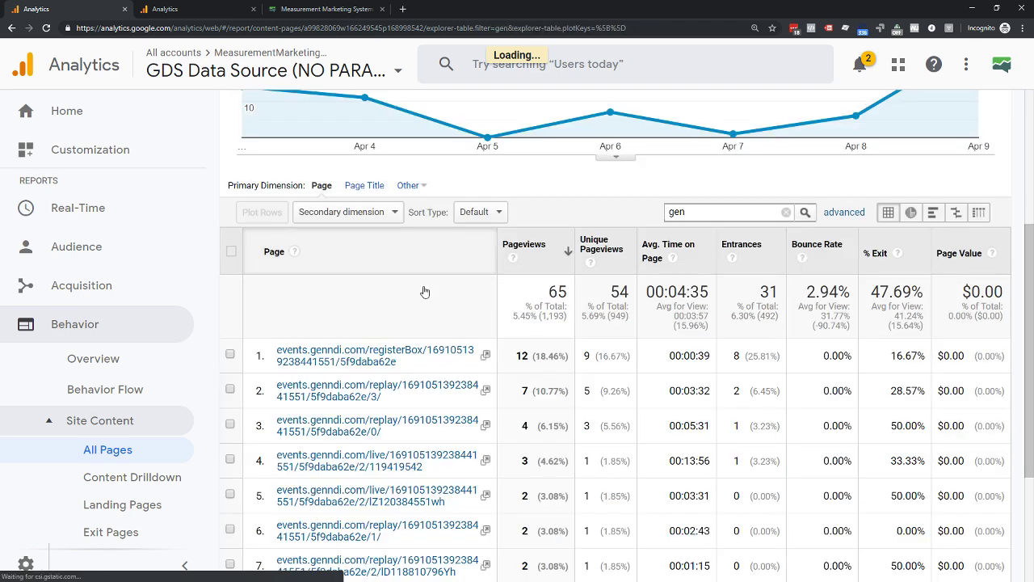
{"action": "scroll", "coordinate": [408, 297], "scroll_direction": "down", "scroll_amount": 1}
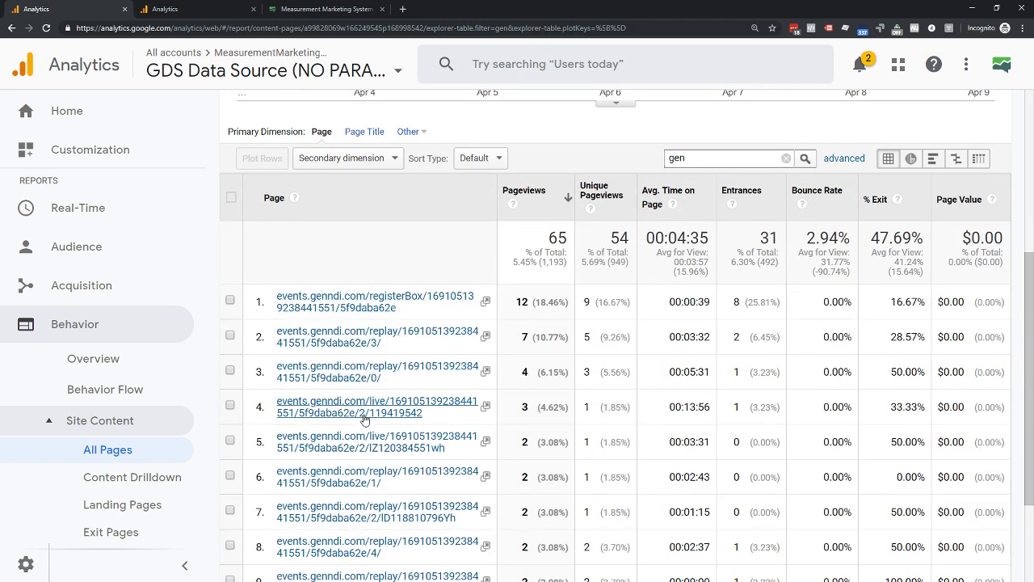
{"action": "scroll", "coordinate": [385, 414], "scroll_direction": "down", "scroll_amount": 3}
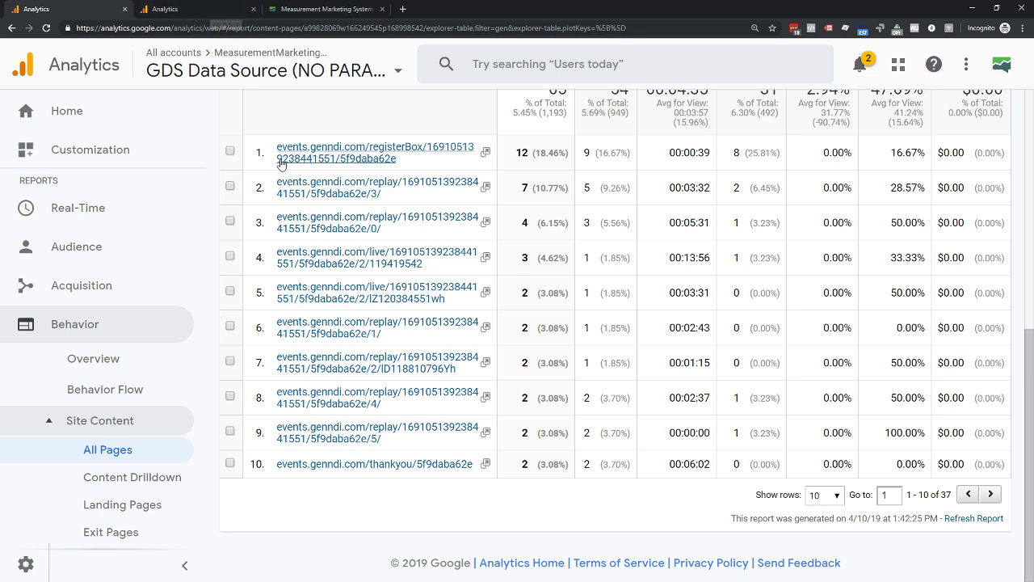
Return to the GDS Data Source (NO PARAMS) view's filter list and show 25 rows
{"action": "left_click_drag", "start_coordinate": [105, 27], "coordinate": [308, 28]}
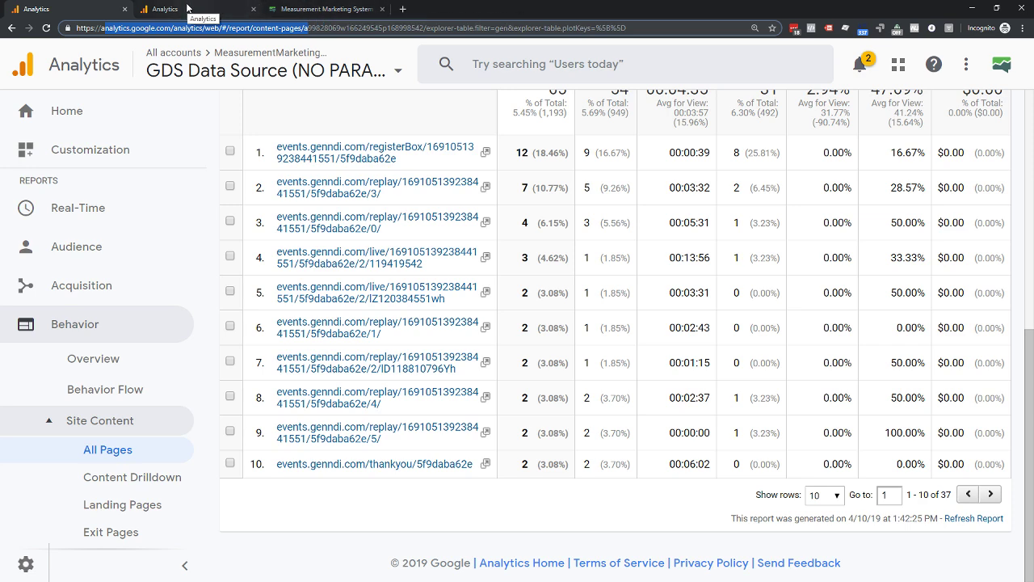
{"action": "left_click", "coordinate": [221, 8]}
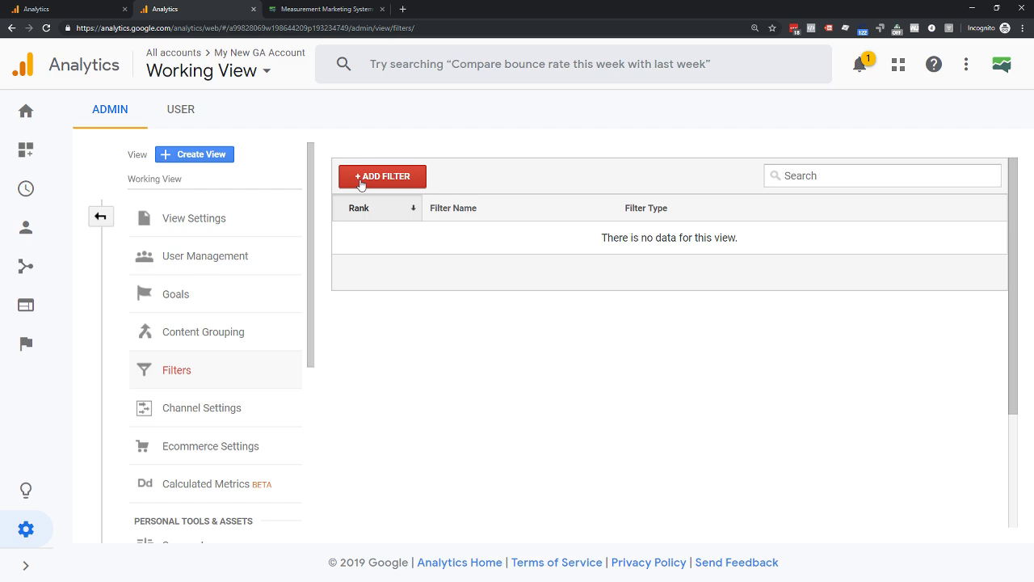
{"action": "left_click", "coordinate": [73, 9]}
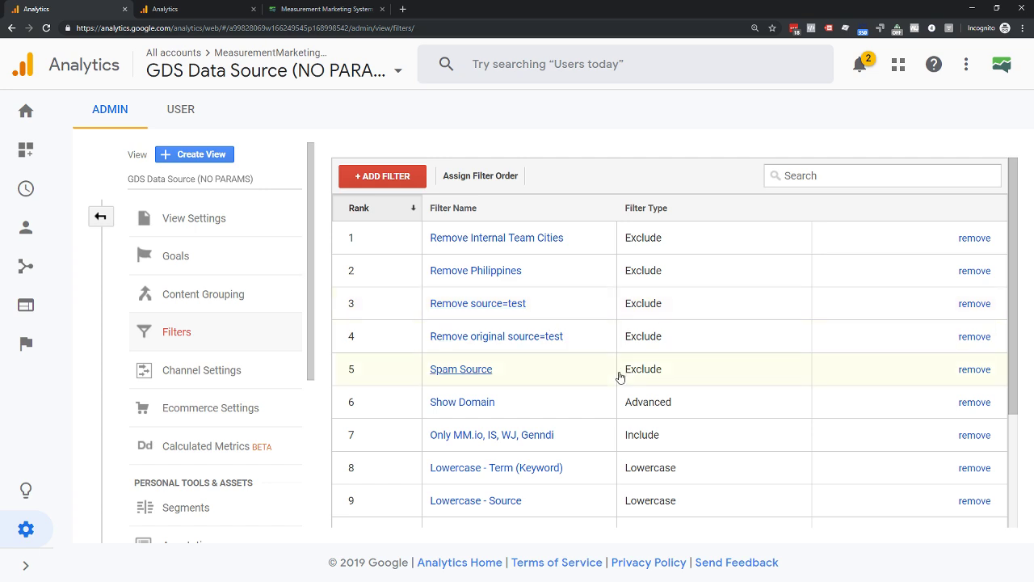
{"action": "scroll", "coordinate": [619, 375], "scroll_direction": "down", "scroll_amount": 2}
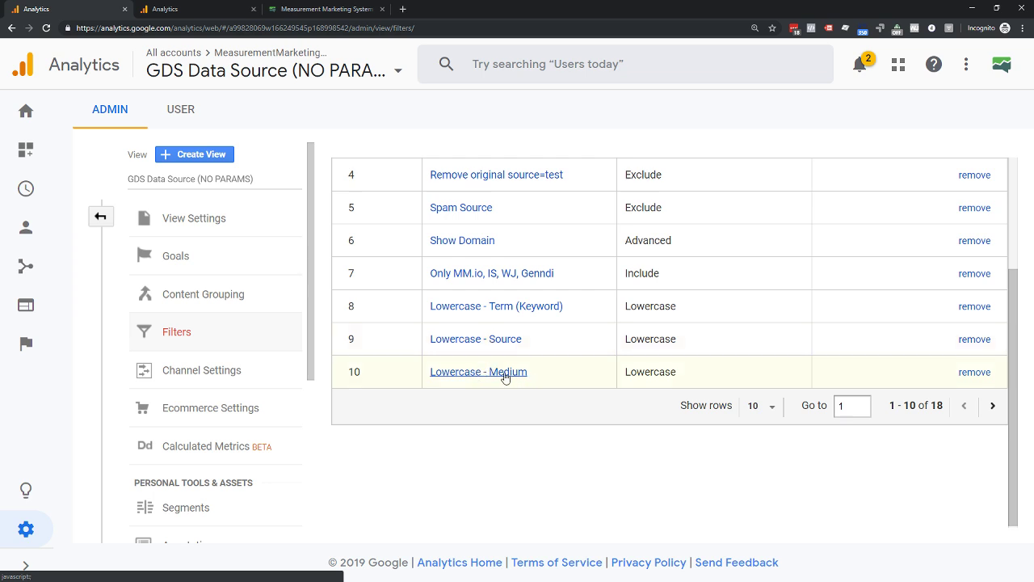
{"action": "left_click", "coordinate": [766, 407]}
{"action": "left_click", "coordinate": [770, 286]}
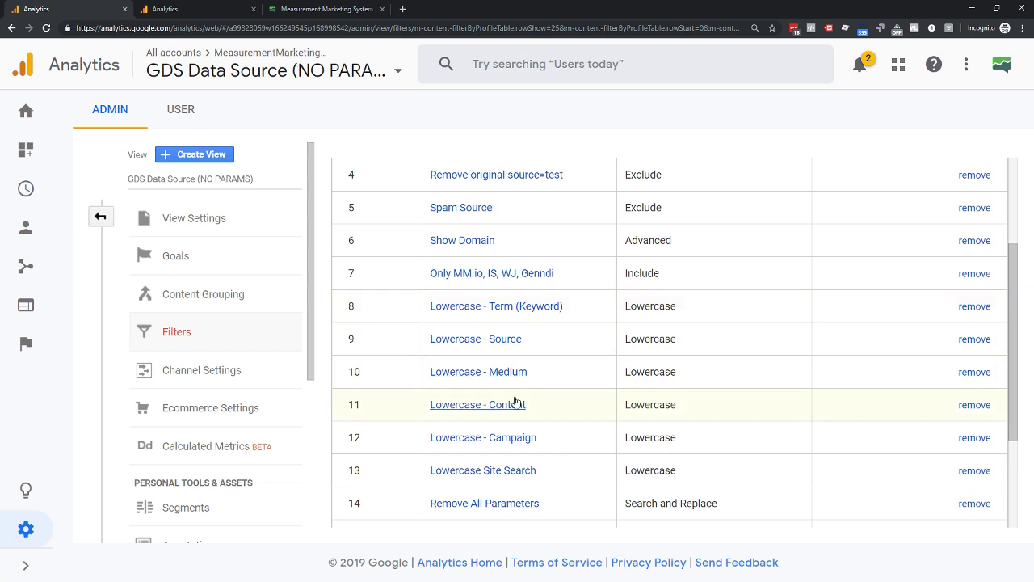
Open the Lowercase Site Search filter, review its type and available filter fields, and leave it without saving
{"action": "left_click", "coordinate": [477, 477]}
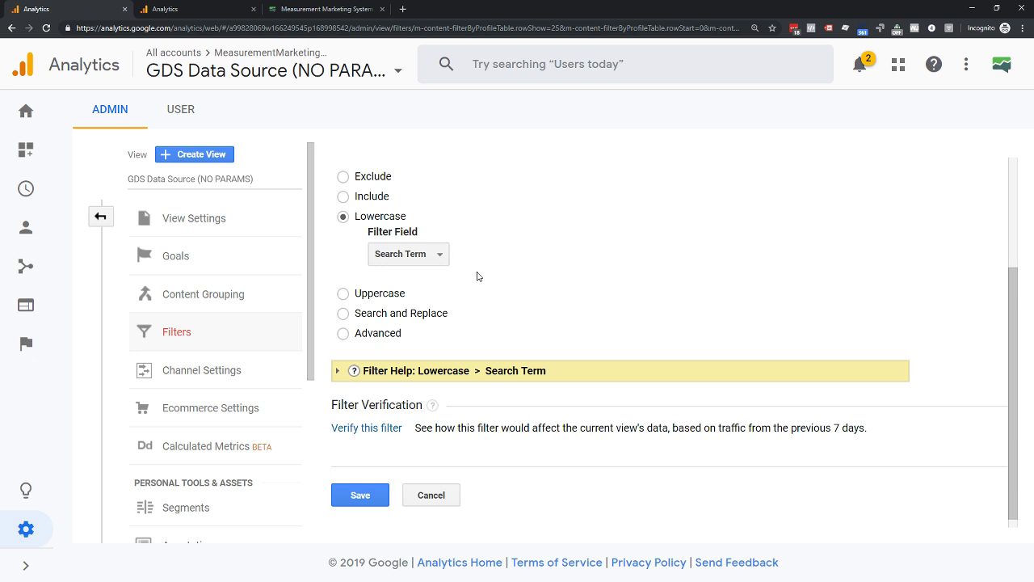
{"action": "scroll", "coordinate": [414, 226], "scroll_direction": "up", "scroll_amount": 1}
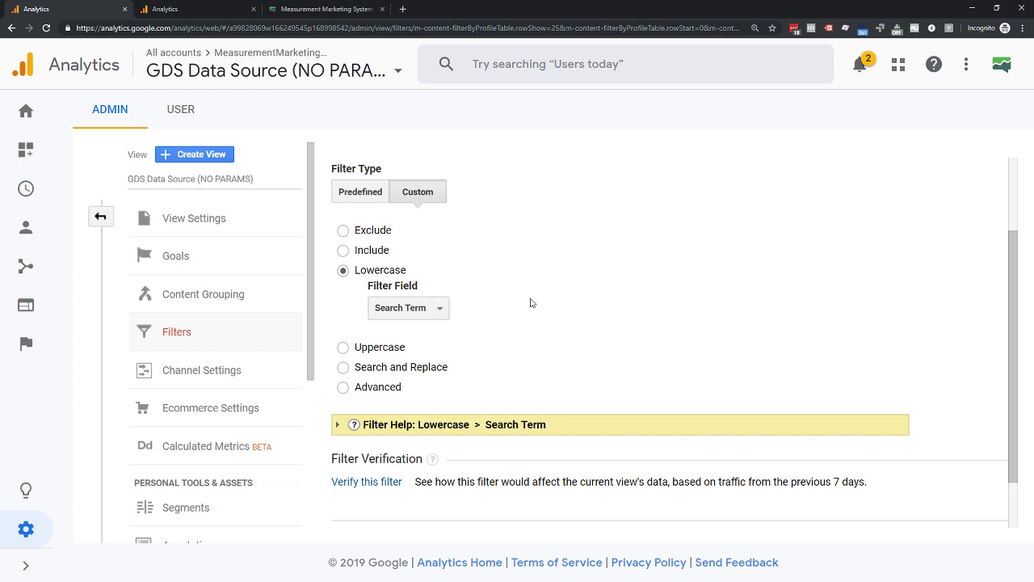
{"action": "scroll", "coordinate": [430, 262], "scroll_direction": "up", "scroll_amount": 1}
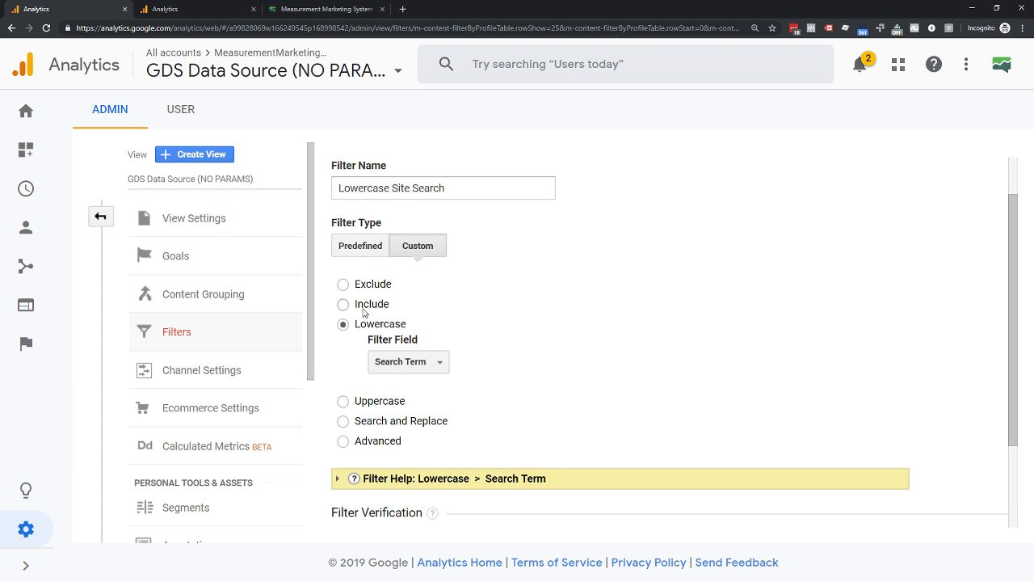
{"action": "left_click", "coordinate": [391, 363]}
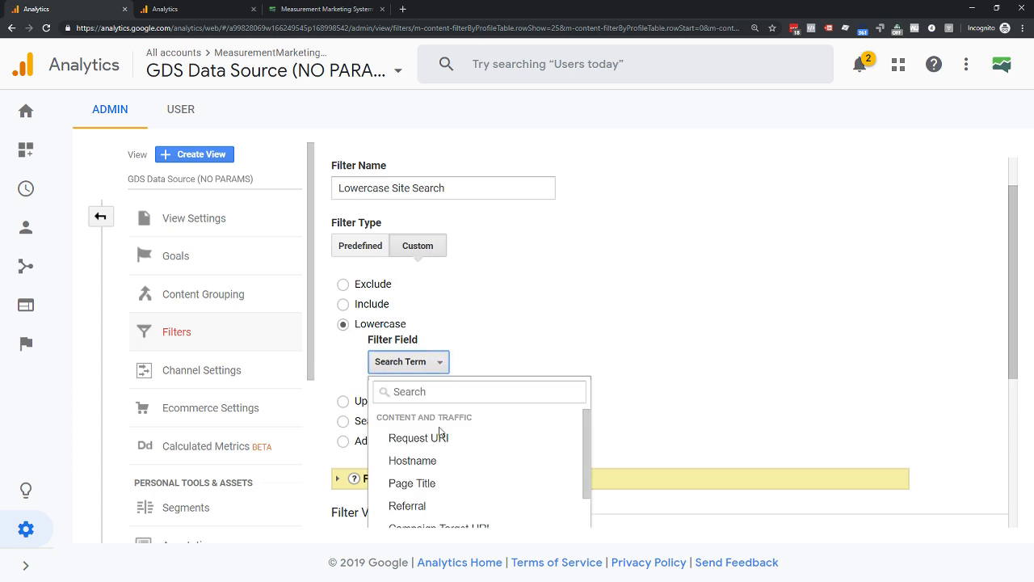
{"action": "scroll", "coordinate": [527, 430], "scroll_direction": "down", "scroll_amount": 5}
{"action": "left_click", "coordinate": [598, 312]}
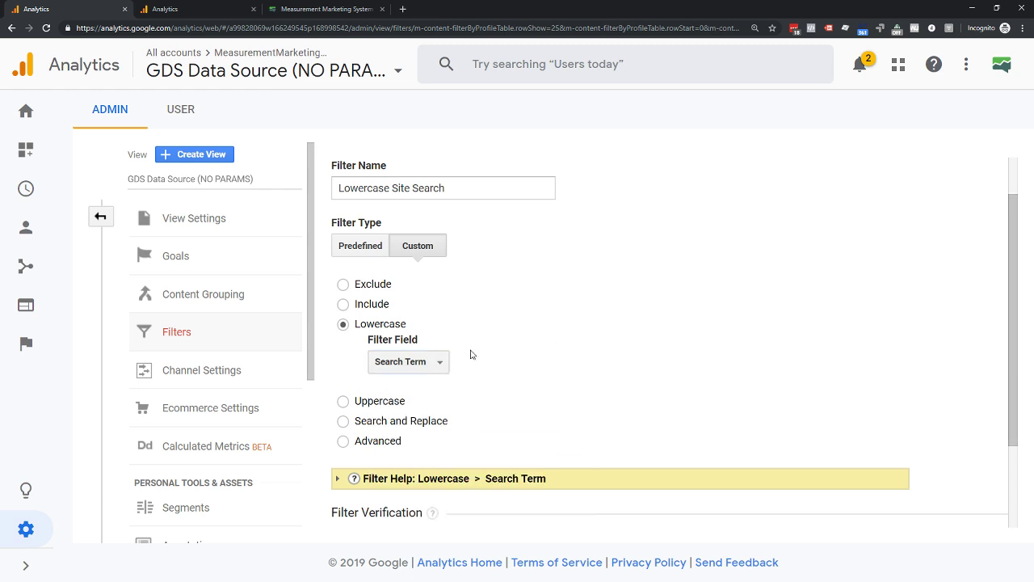
{"action": "scroll", "coordinate": [531, 374], "scroll_direction": "down", "scroll_amount": 2}
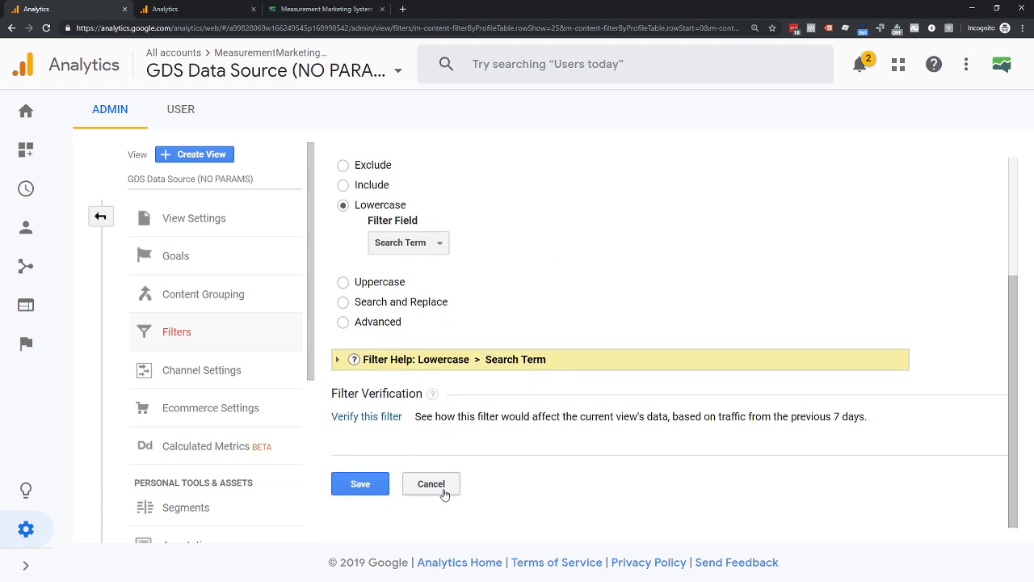
{"action": "left_click", "coordinate": [444, 493]}
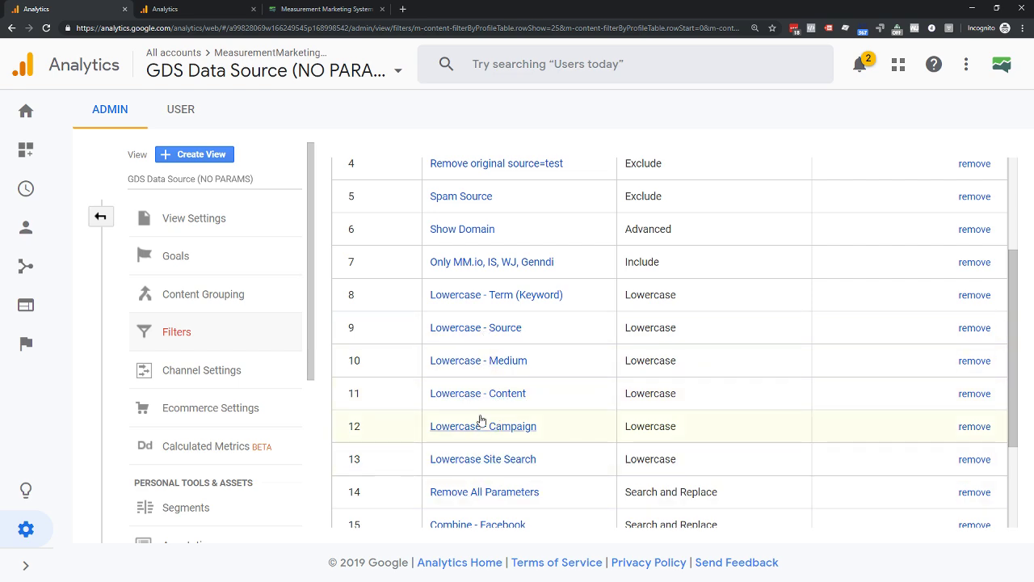
Open the Combine - Facebook filter and review its search and replace settings
{"action": "scroll", "coordinate": [480, 421], "scroll_direction": "down", "scroll_amount": 2}
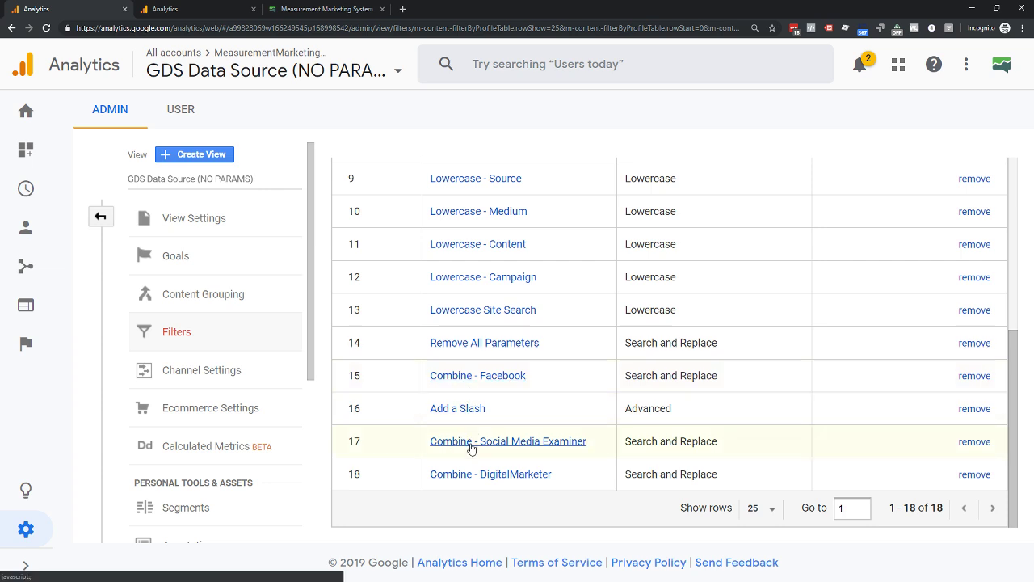
{"action": "left_click", "coordinate": [477, 377]}
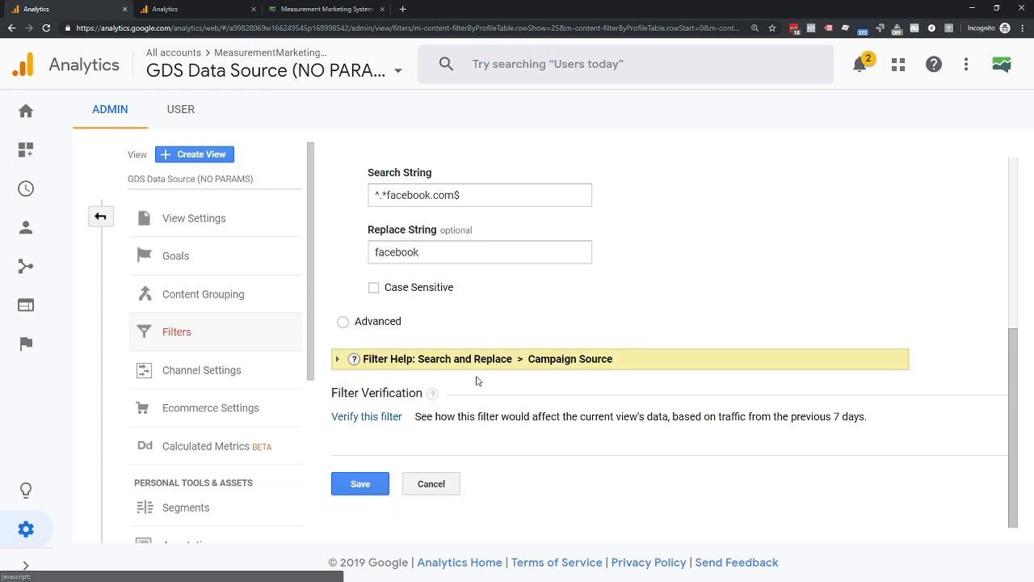
{"action": "scroll", "coordinate": [525, 294], "scroll_direction": "up", "scroll_amount": 2}
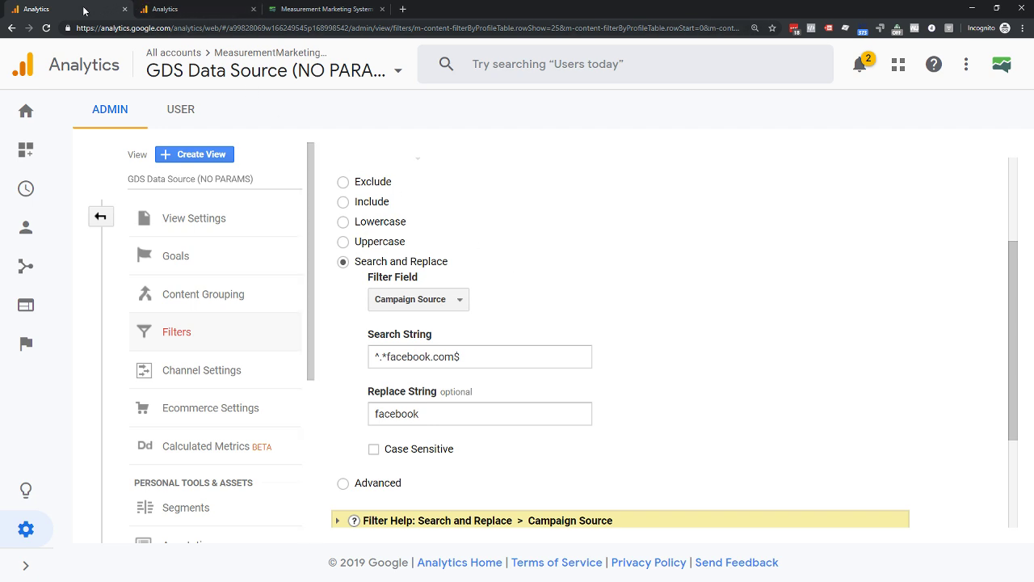
In the browser tab showing Working View, switch to the z_Backup Data - DNU view of the MeasurementMarketing.io - 2019 property
{"action": "left_click", "coordinate": [179, 10]}
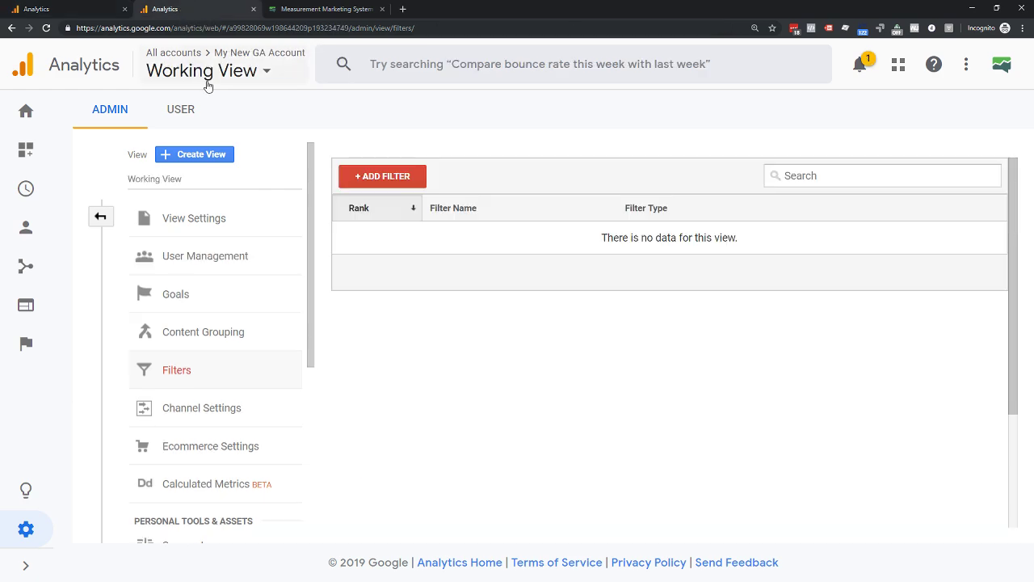
{"action": "left_click", "coordinate": [210, 71]}
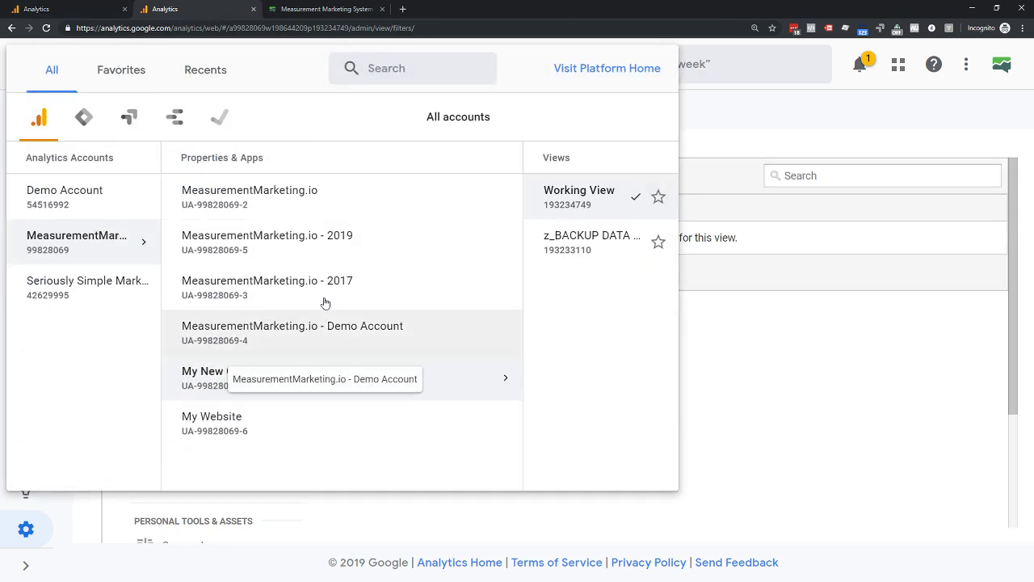
{"action": "left_click", "coordinate": [324, 257]}
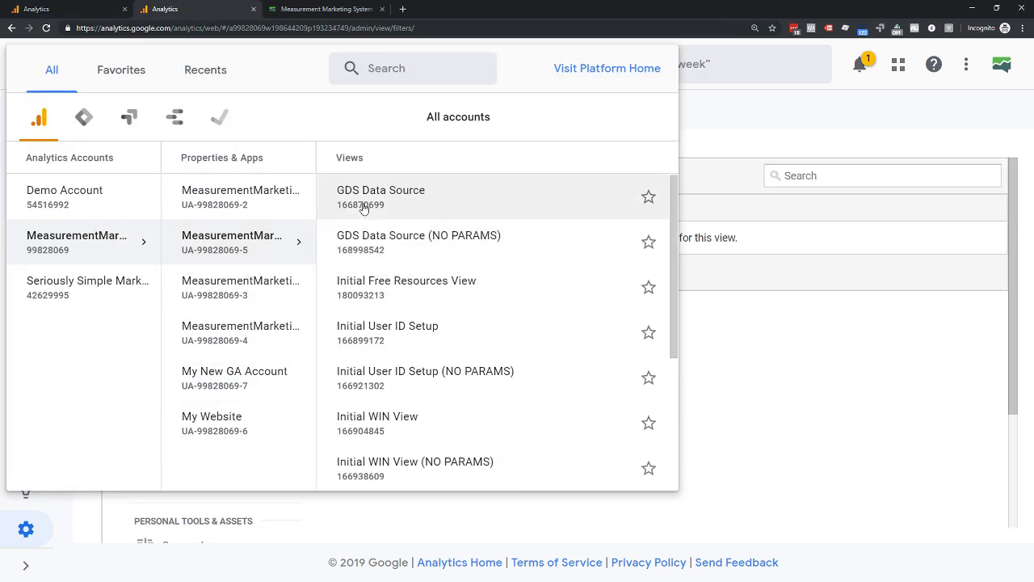
{"action": "scroll", "coordinate": [445, 387], "scroll_direction": "down", "scroll_amount": 3}
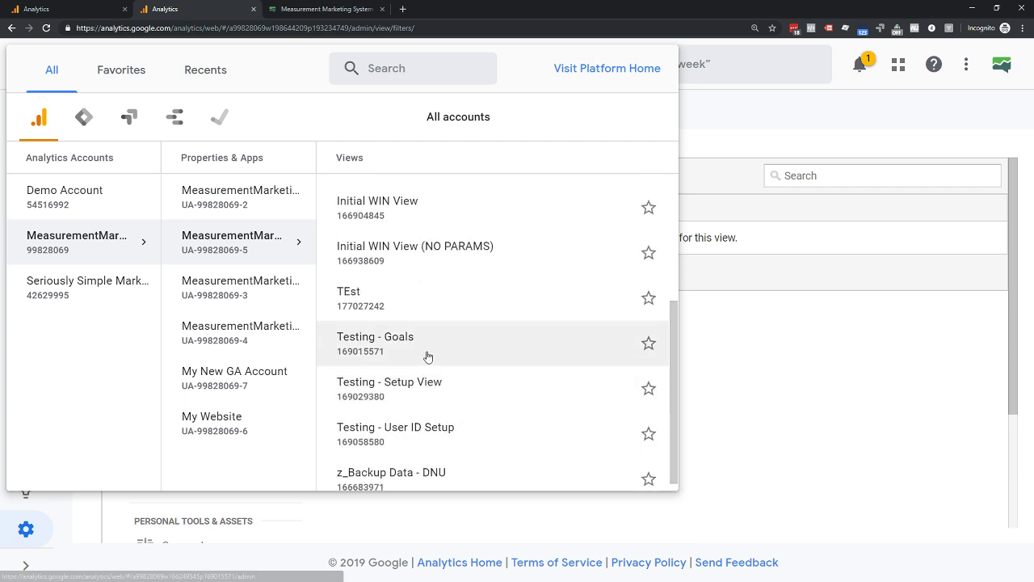
{"action": "scroll", "coordinate": [412, 420], "scroll_direction": "down", "scroll_amount": 1}
{"action": "left_click", "coordinate": [388, 469]}
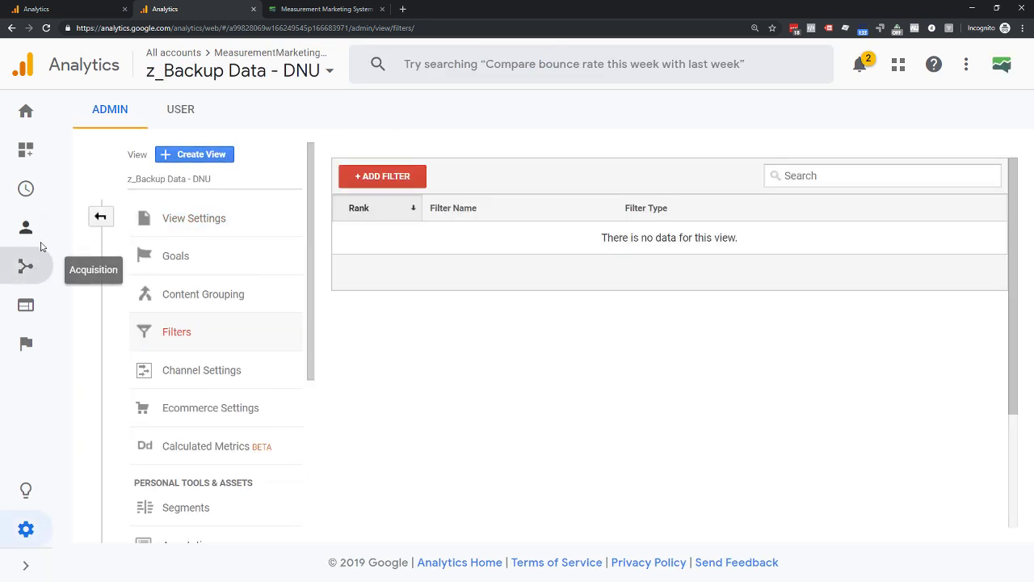
Open the Source/Medium acquisition report for the backup view and read through its traffic sources
{"action": "left_click", "coordinate": [24, 269]}
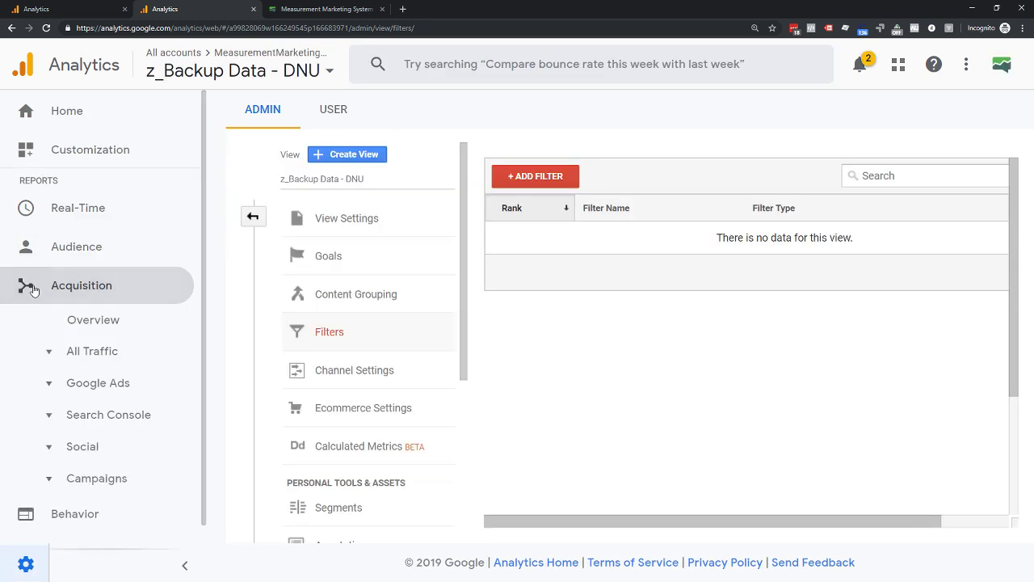
{"action": "left_click", "coordinate": [76, 356]}
{"action": "left_click", "coordinate": [99, 437]}
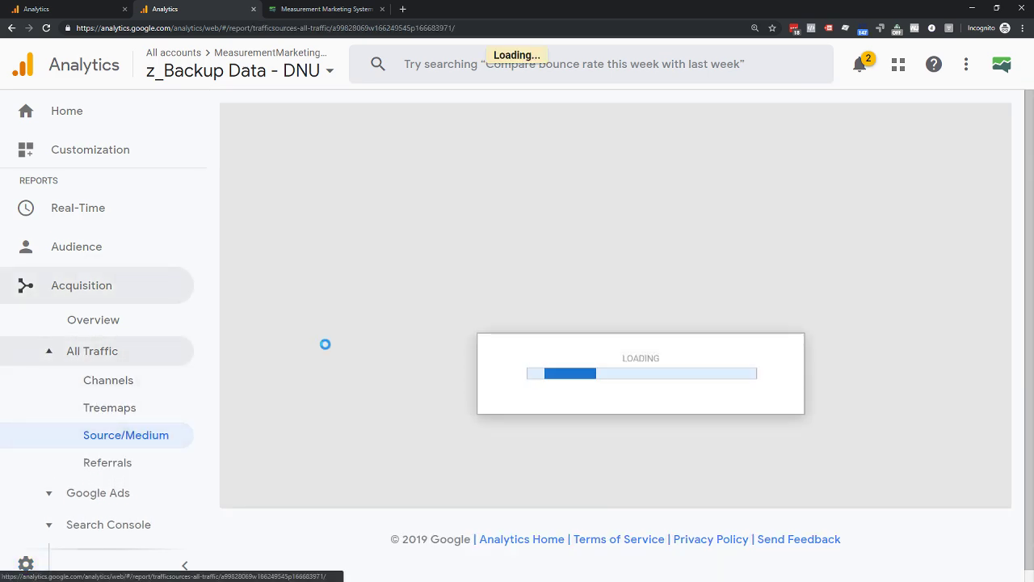
{"action": "scroll", "coordinate": [348, 345], "scroll_direction": "down", "scroll_amount": 3}
{"action": "scroll", "coordinate": [350, 345], "scroll_direction": "down", "scroll_amount": 2}
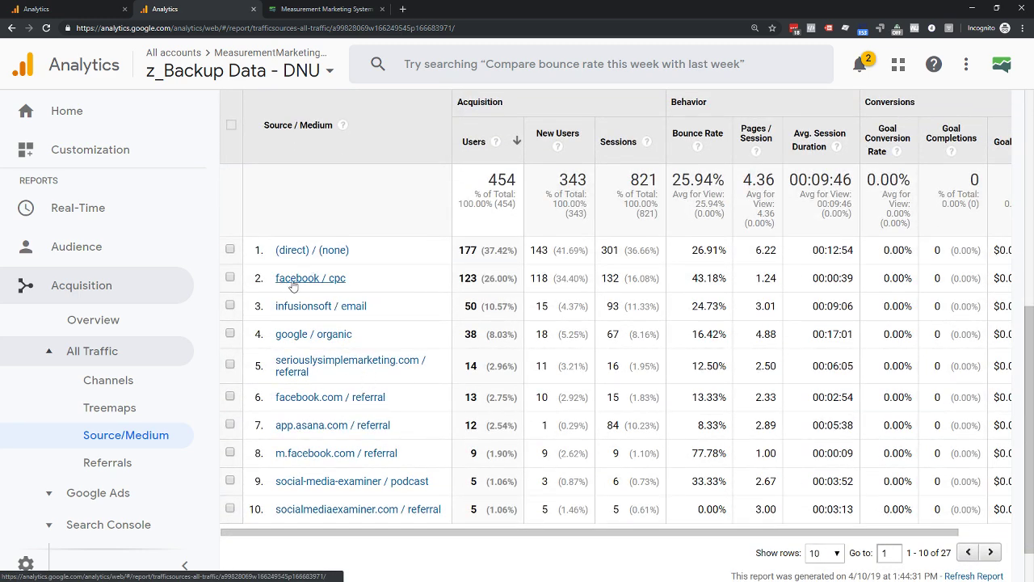
Search the Source/Medium table for face to compare the Facebook traffic sources
{"action": "scroll", "coordinate": [484, 364], "scroll_direction": "up", "scroll_amount": 1}
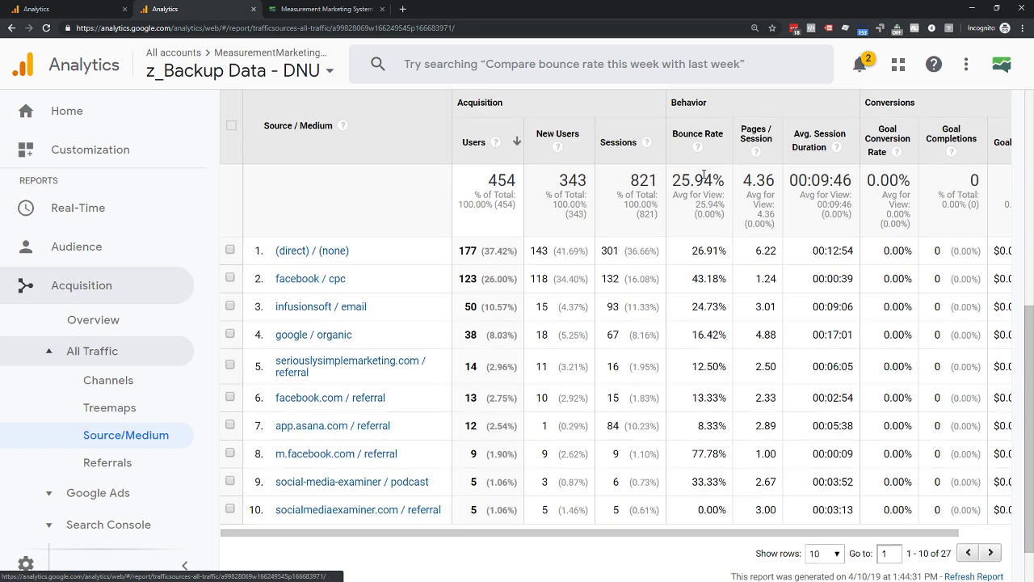
{"action": "left_click", "coordinate": [720, 179]}
{"action": "type", "text": "face"}
{"action": "key", "text": "Return"}
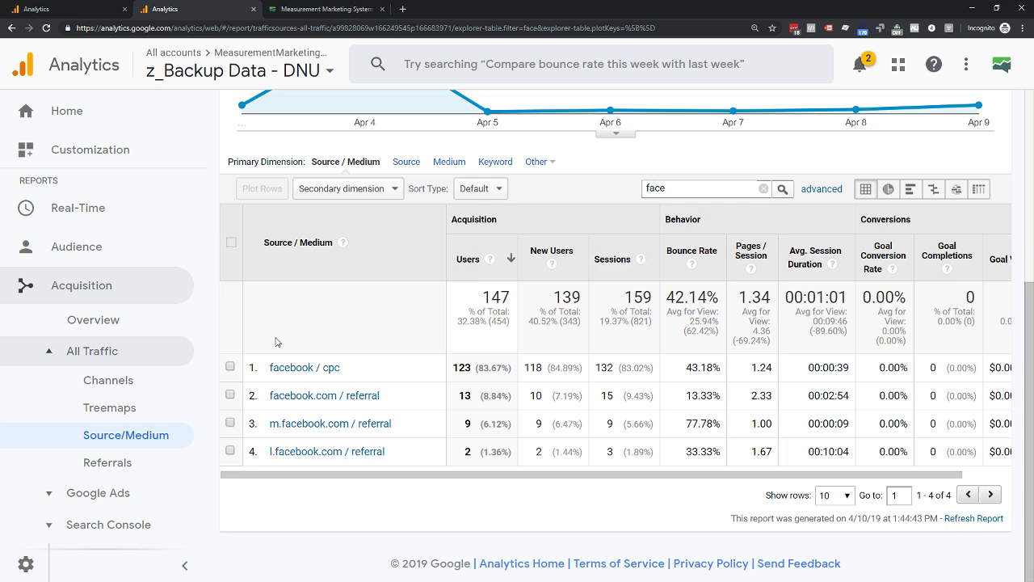
{"action": "left_click", "coordinate": [346, 194]}
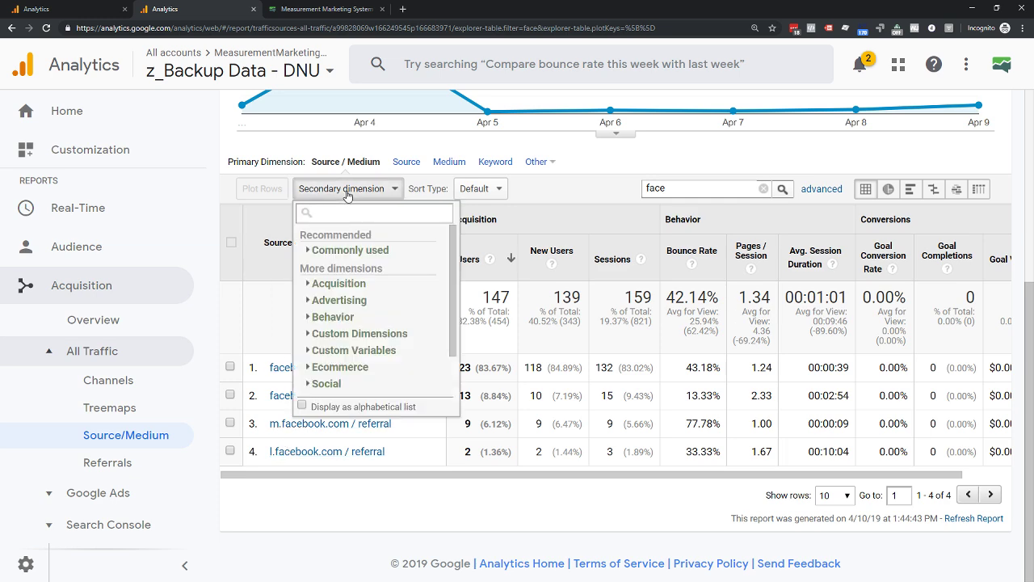
{"action": "type", "text": "devi"}
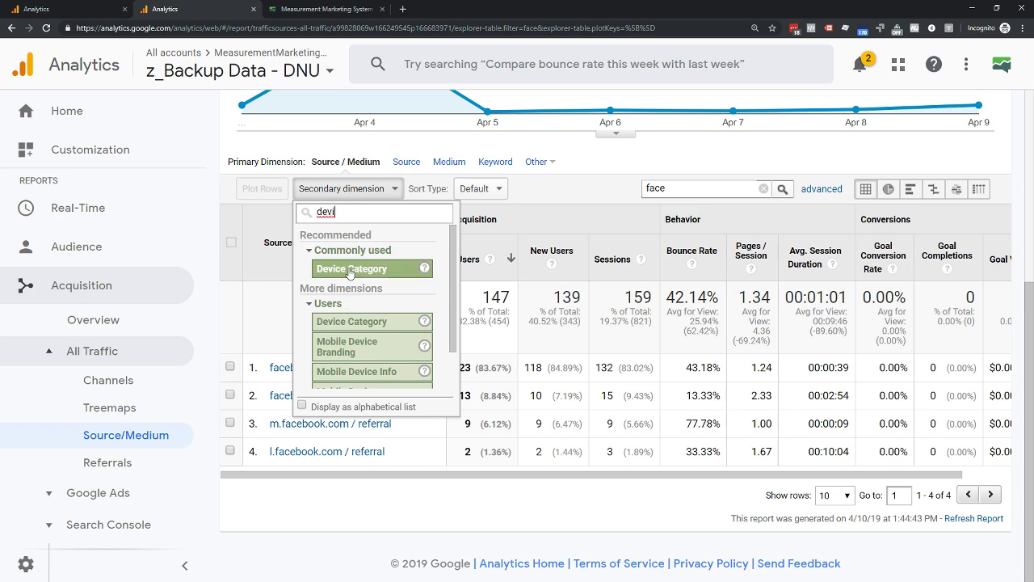
{"action": "left_click", "coordinate": [275, 318]}
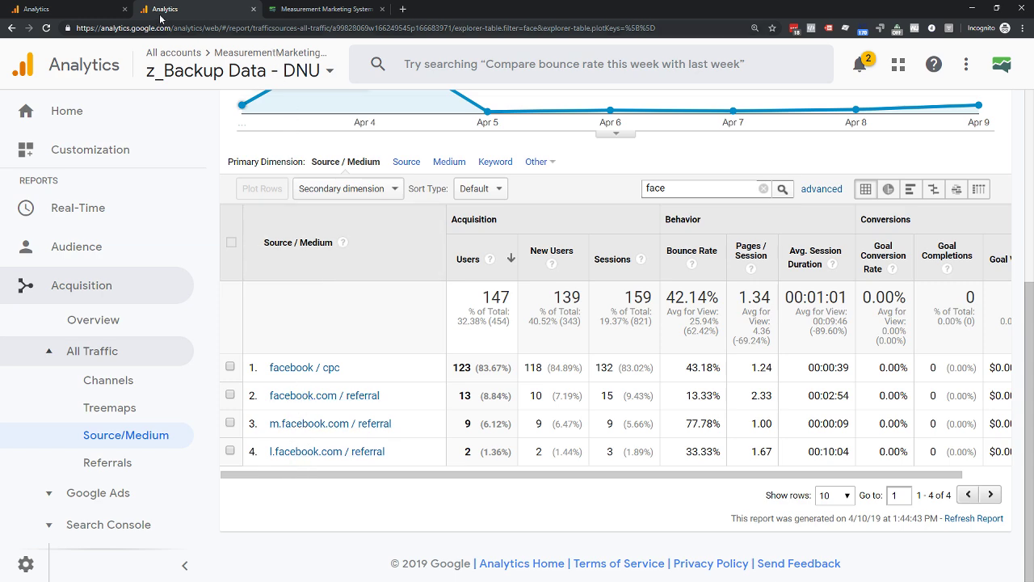
Return to the Combine - Facebook filter and examine its Campaign Source field, search string and replace string
{"action": "left_click", "coordinate": [81, 9]}
{"action": "scroll", "coordinate": [485, 322], "scroll_direction": "up", "scroll_amount": 1}
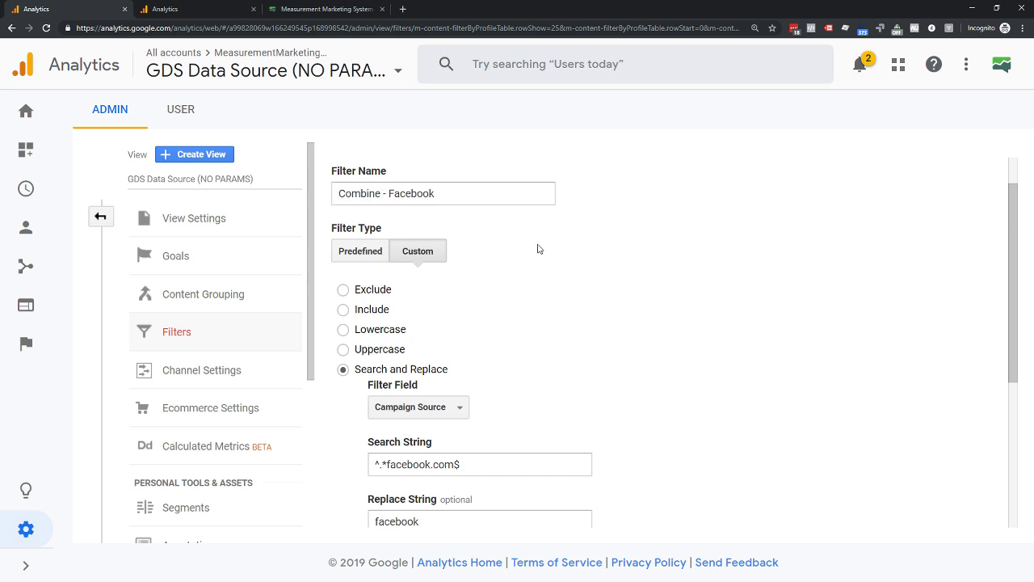
{"action": "scroll", "coordinate": [477, 271], "scroll_direction": "down", "scroll_amount": 1}
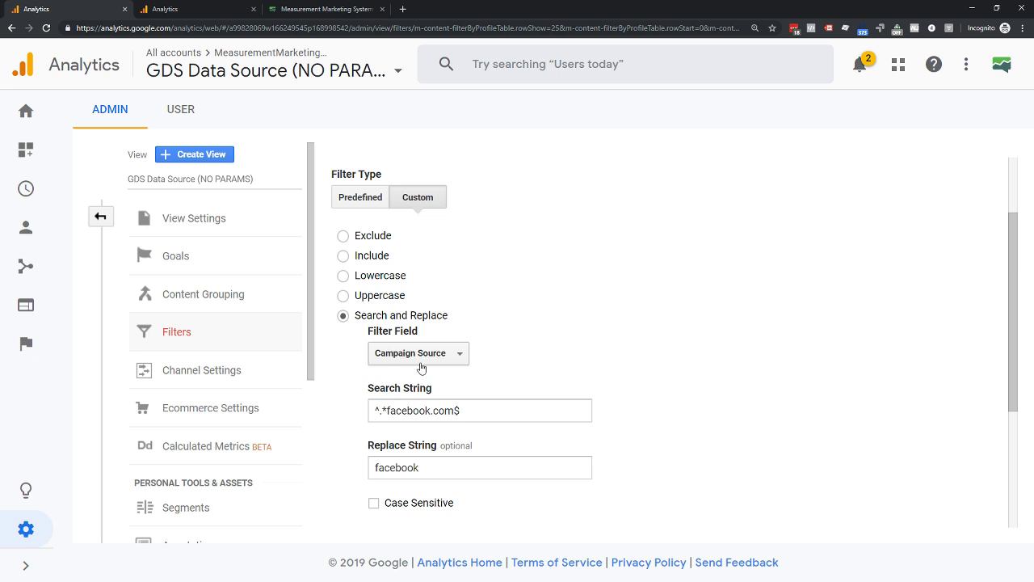
{"action": "scroll", "coordinate": [421, 367], "scroll_direction": "down", "scroll_amount": 1}
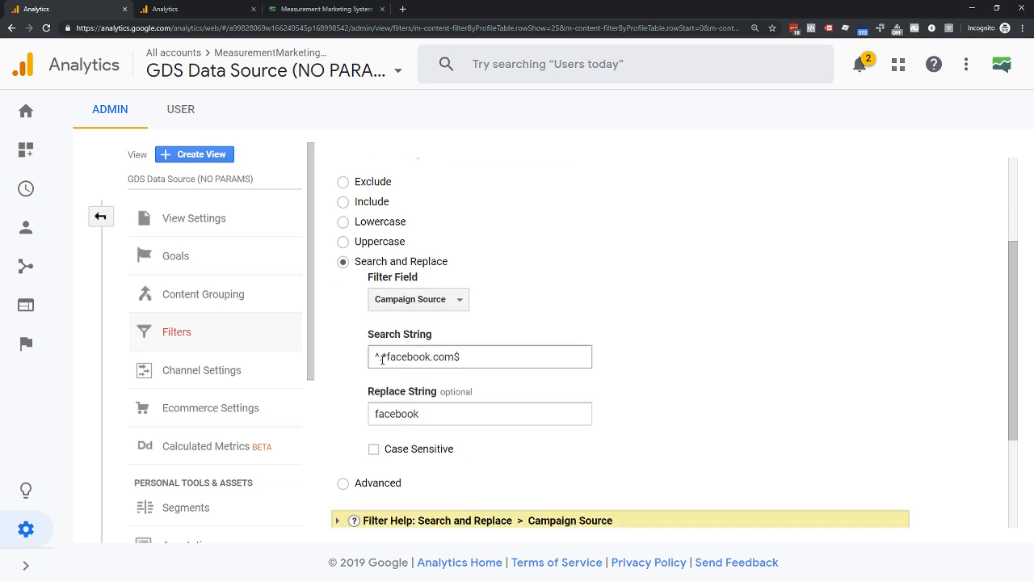
{"action": "left_click_drag", "start_coordinate": [375, 356], "coordinate": [476, 356]}
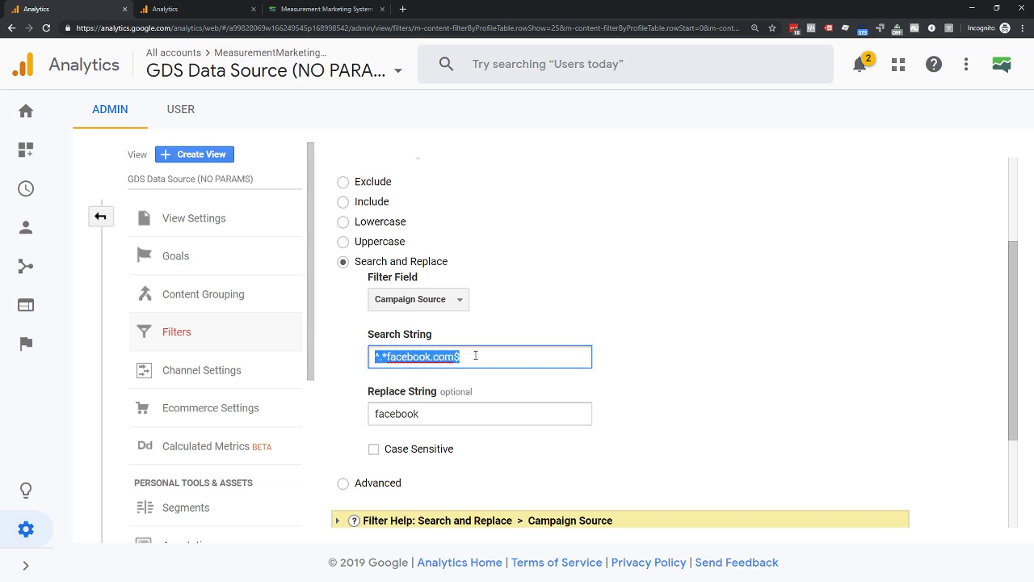
{"action": "left_click", "coordinate": [476, 357]}
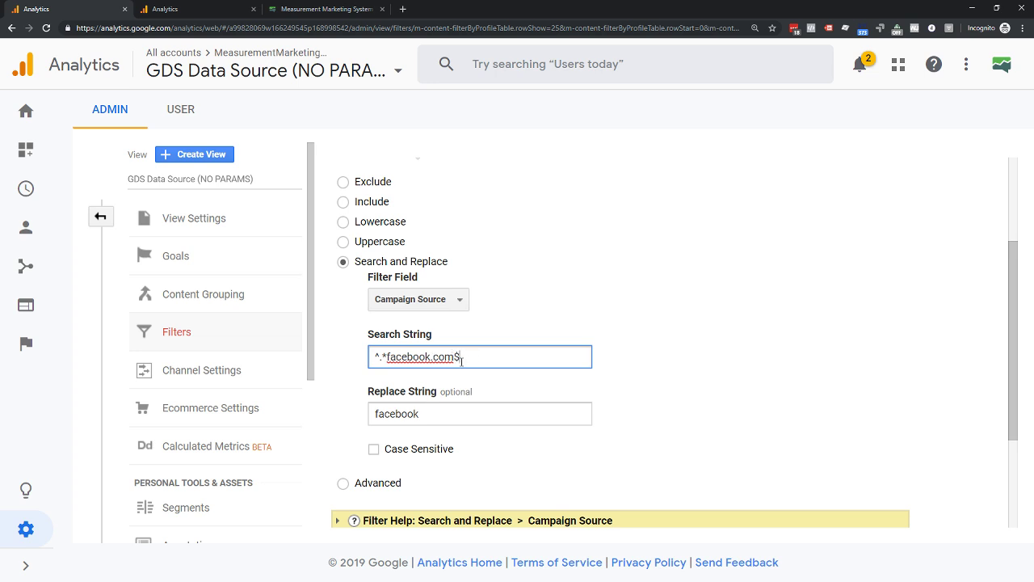
{"action": "left_click_drag", "start_coordinate": [455, 357], "coordinate": [385, 357]}
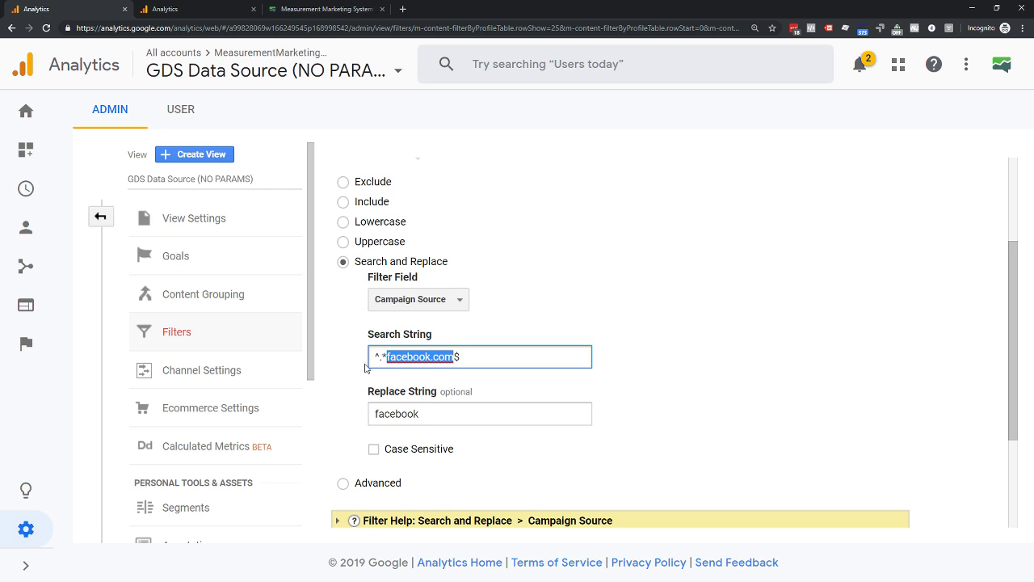
{"action": "left_click_drag", "start_coordinate": [375, 414], "coordinate": [427, 415]}
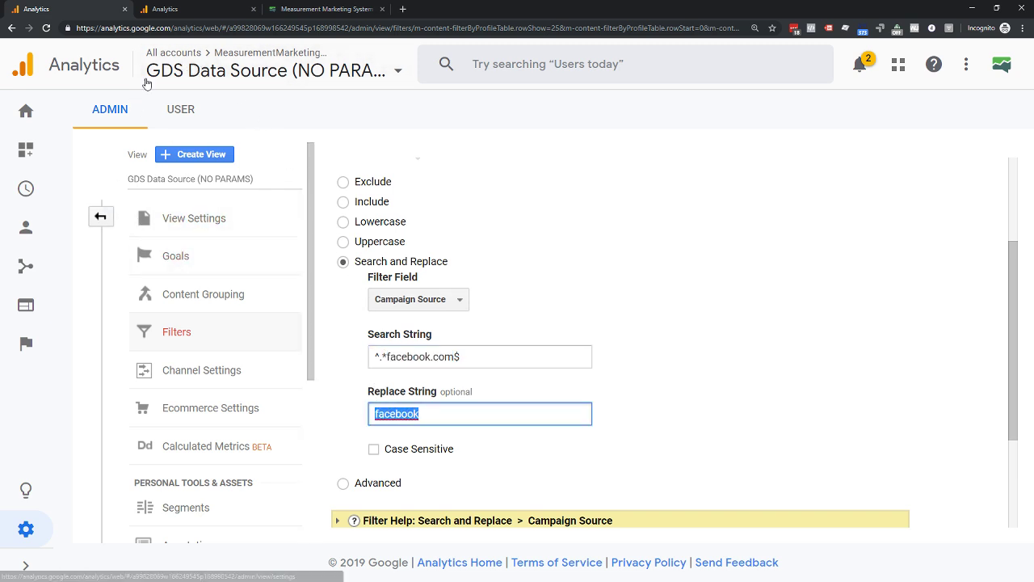
In the browser tab showing the backup view's report, switch to the GDS Data Source (NO PARAMS) view
{"action": "left_click", "coordinate": [162, 9]}
{"action": "left_click", "coordinate": [256, 80]}
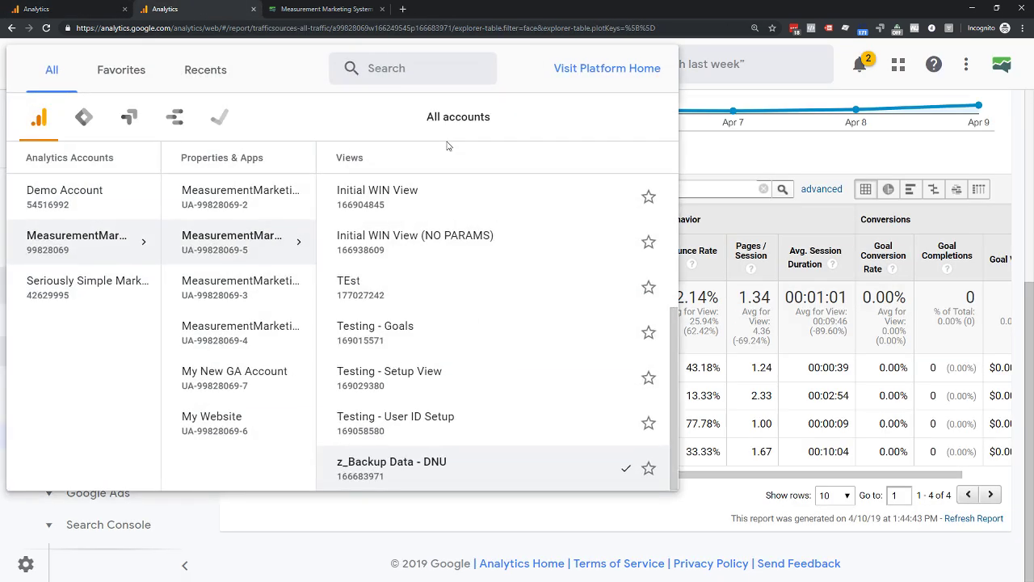
{"action": "scroll", "coordinate": [409, 231], "scroll_direction": "up", "scroll_amount": 3}
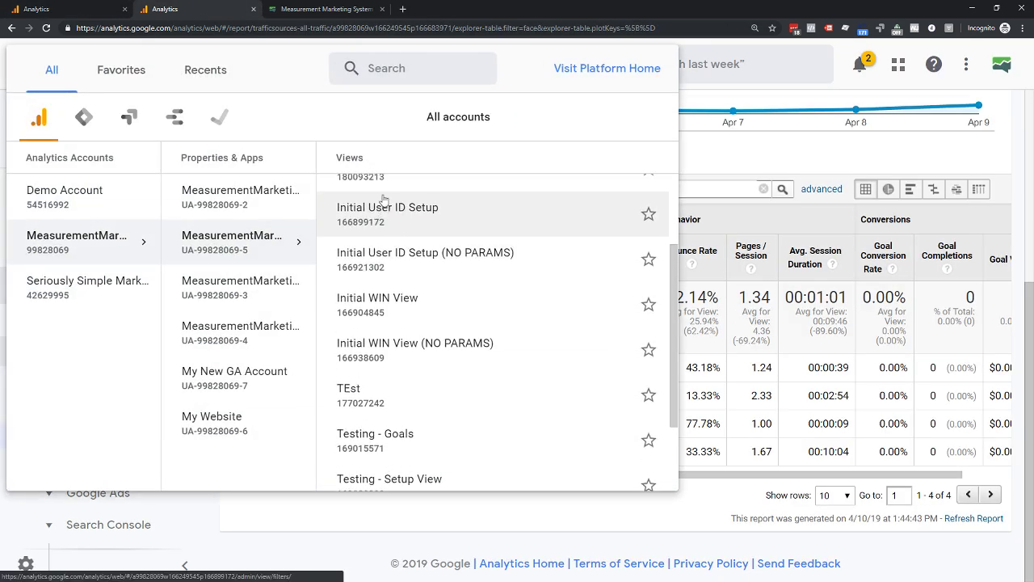
{"action": "left_click", "coordinate": [395, 240]}
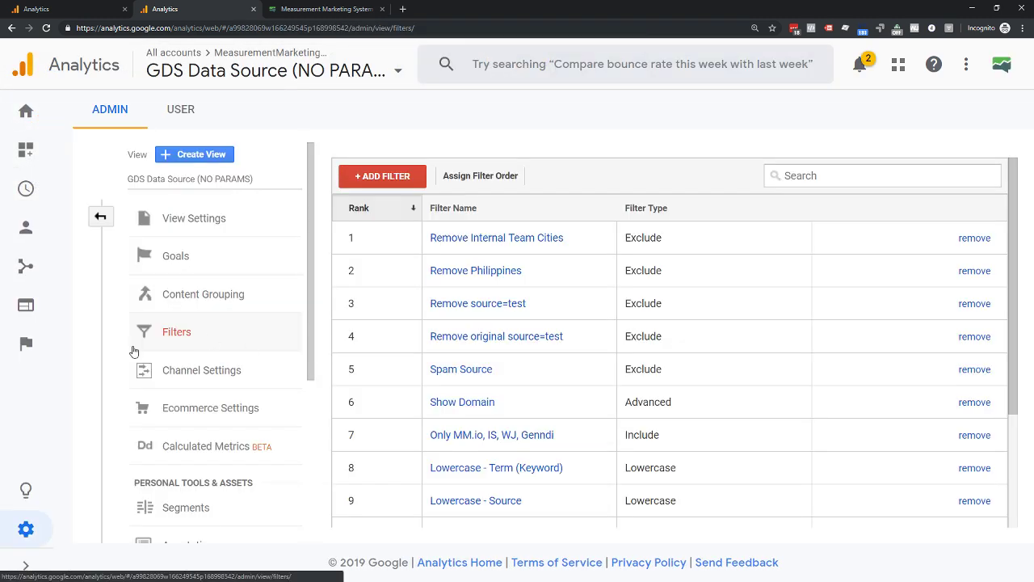
Open the Source/Medium acquisition report for this view and examine the Facebook rows under the face search
{"action": "left_click", "coordinate": [26, 266]}
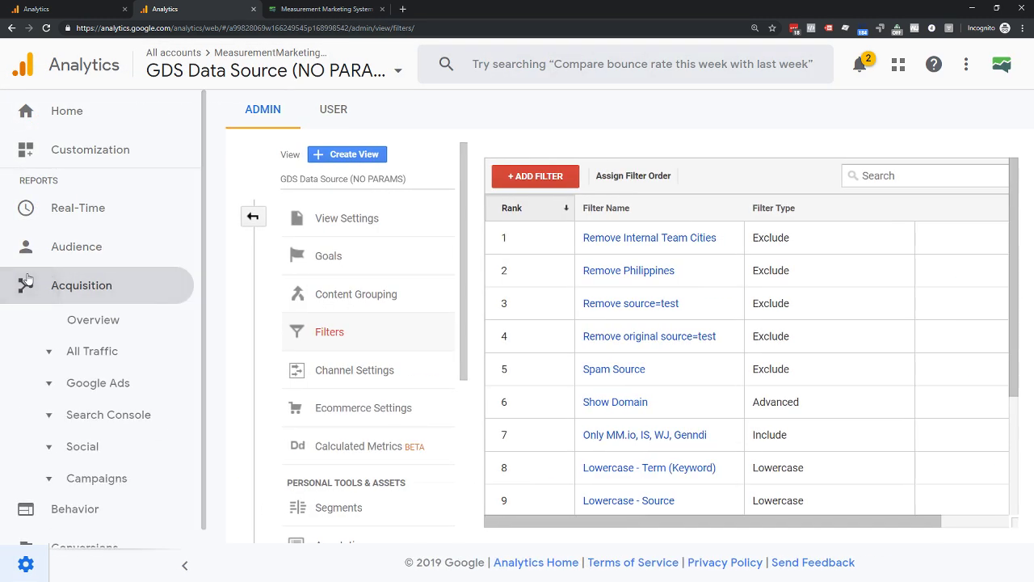
{"action": "left_click", "coordinate": [74, 356]}
{"action": "left_click", "coordinate": [93, 434]}
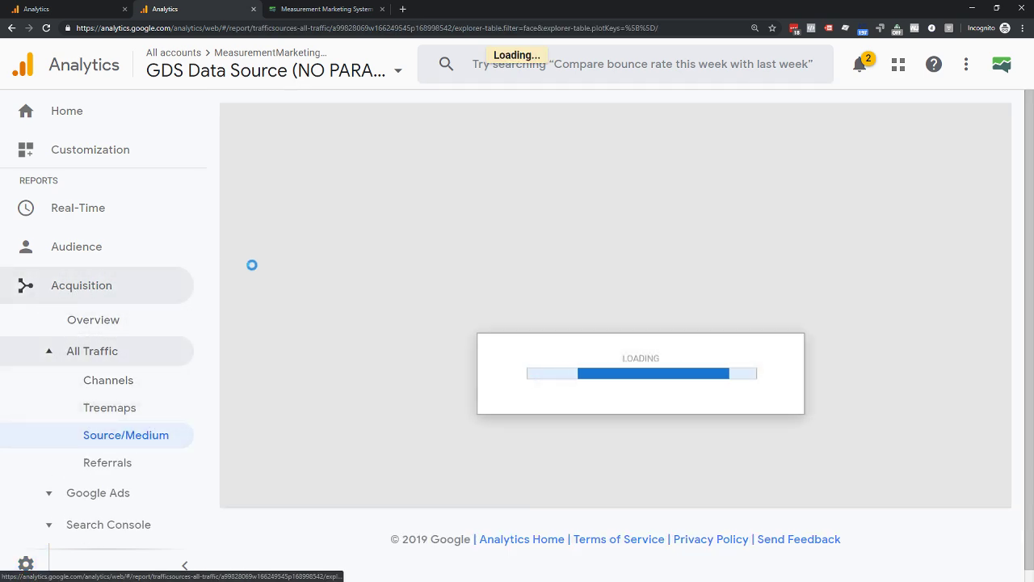
{"action": "scroll", "coordinate": [399, 361], "scroll_direction": "down", "scroll_amount": 3}
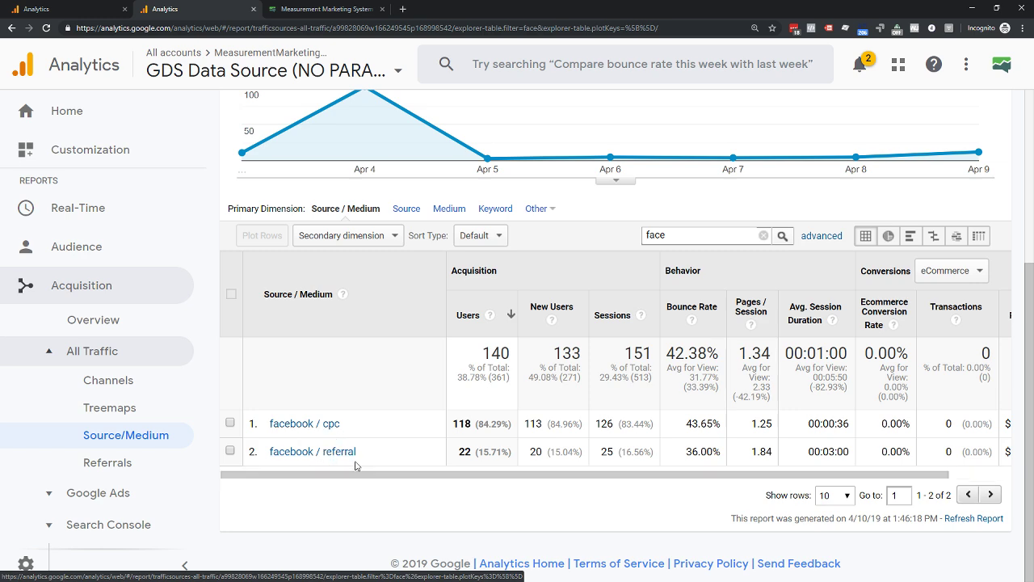
Add Device Category as the secondary dimension of the Source/Medium table and compare the Facebook rows by device
{"action": "left_click", "coordinate": [329, 242]}
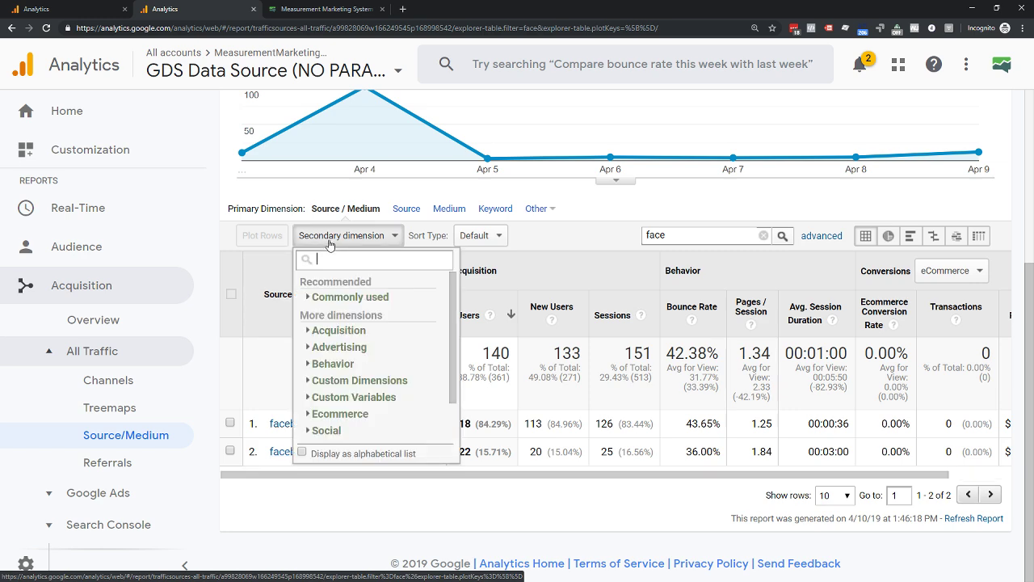
{"action": "type", "text": "devi"}
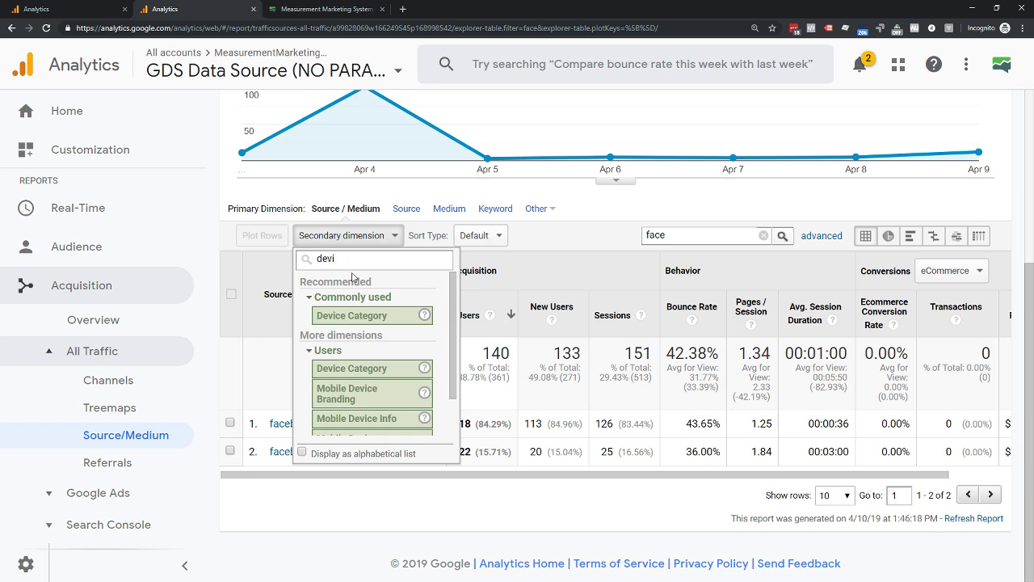
{"action": "left_click", "coordinate": [354, 316]}
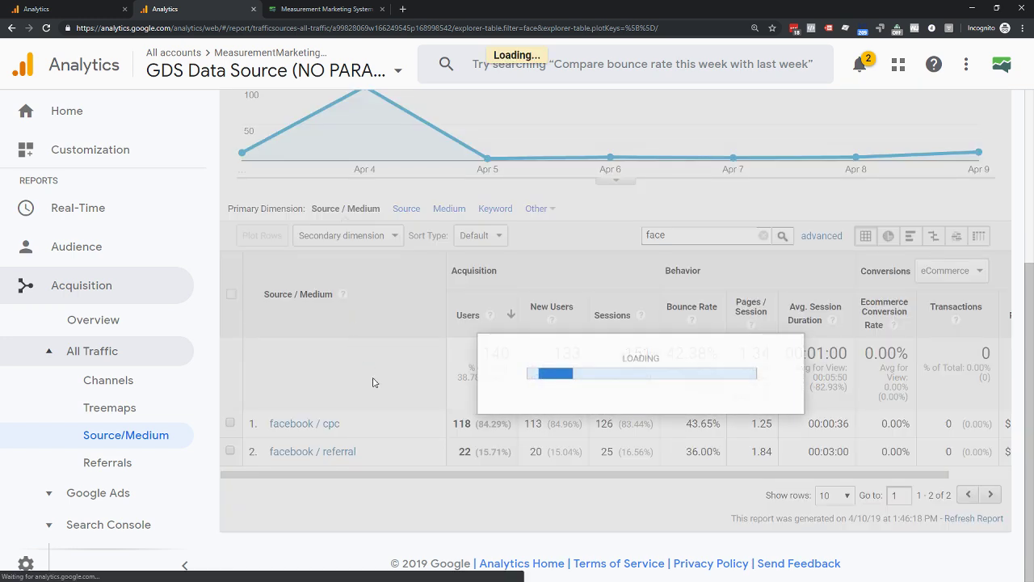
{"action": "scroll", "coordinate": [374, 369], "scroll_direction": "down", "scroll_amount": 2}
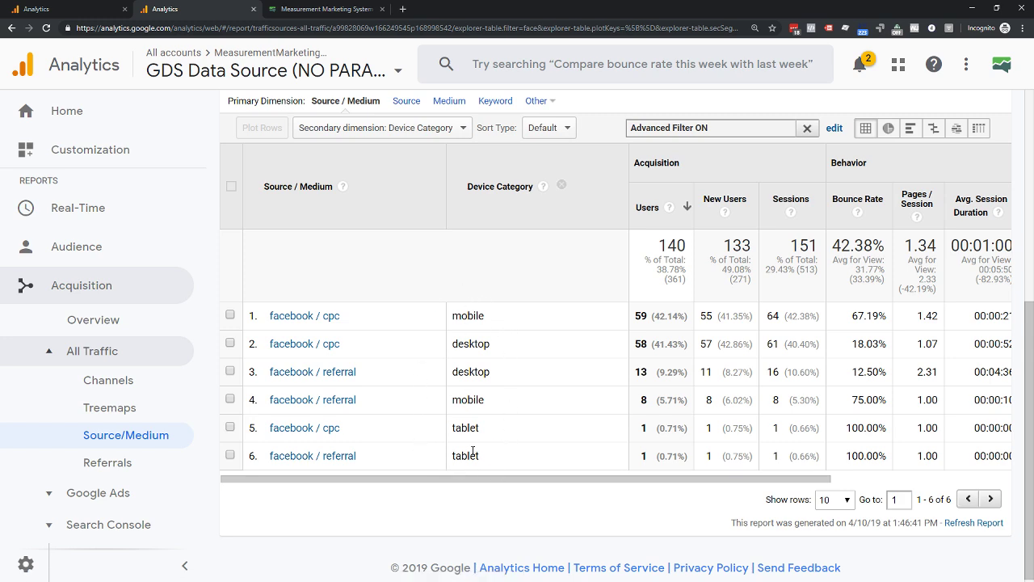
{"action": "scroll", "coordinate": [477, 428], "scroll_direction": "up", "scroll_amount": 5}
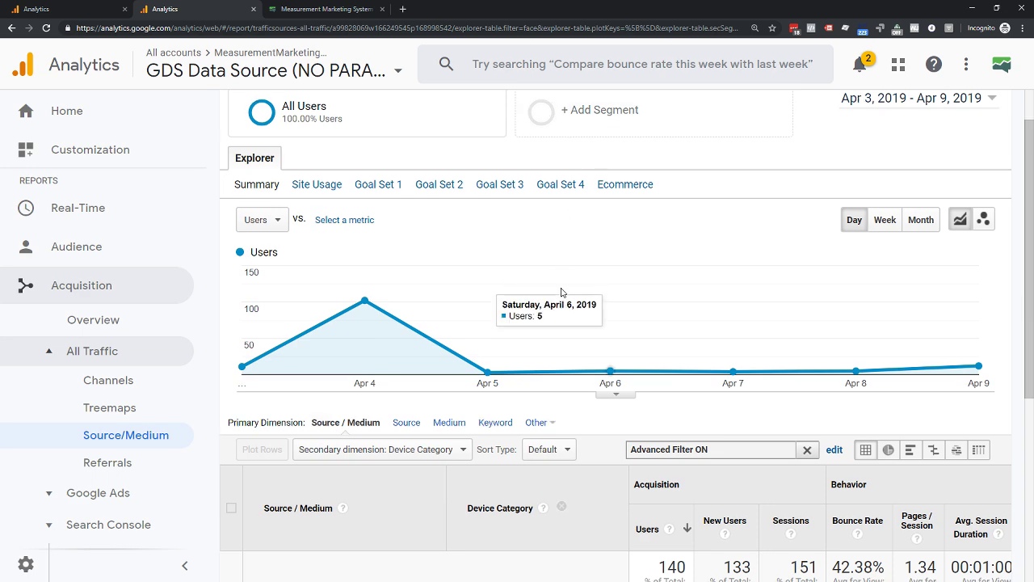
{"action": "scroll", "coordinate": [410, 386], "scroll_direction": "down", "scroll_amount": 3}
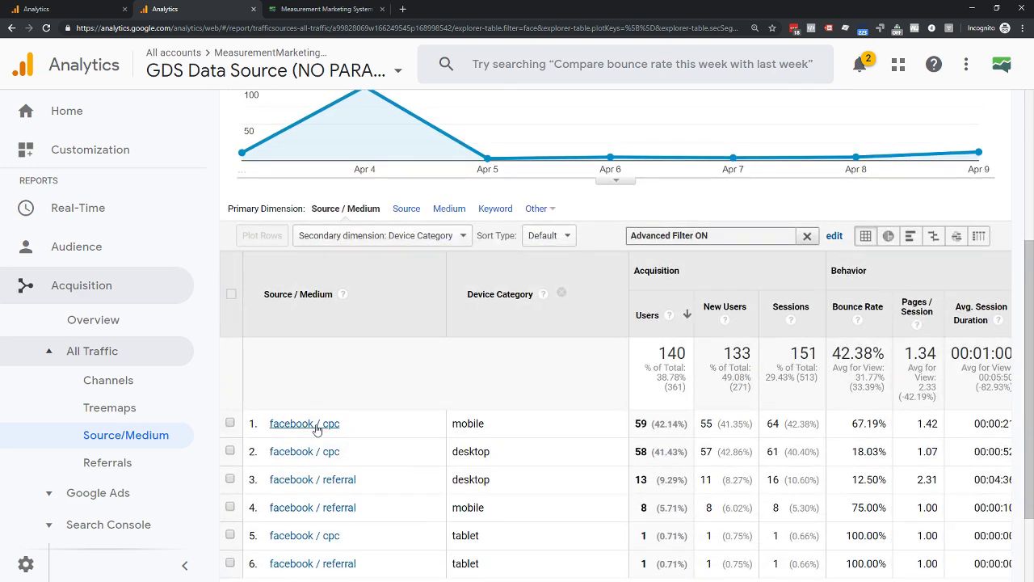
{"action": "scroll", "coordinate": [315, 430], "scroll_direction": "down", "scroll_amount": 1}
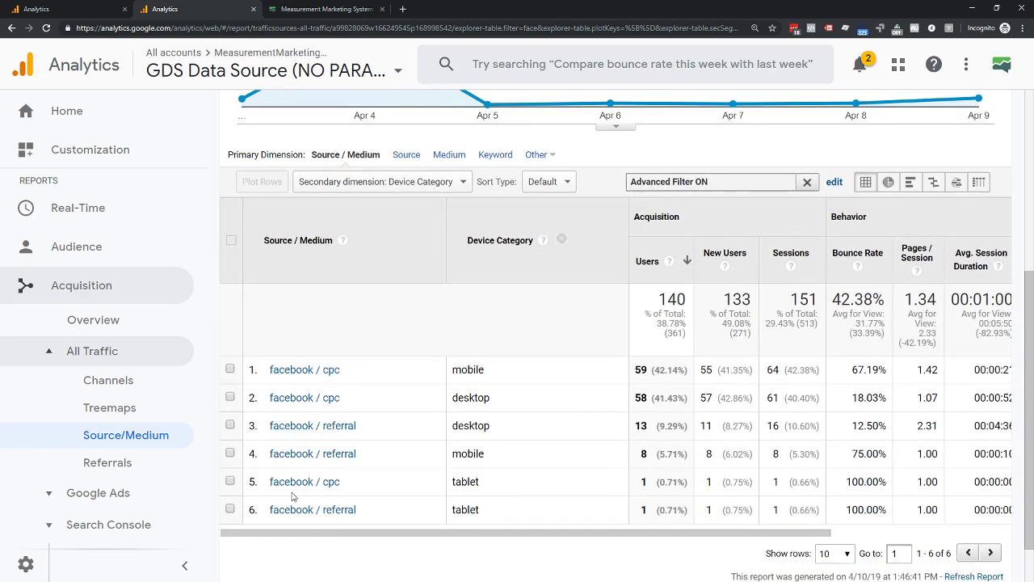
Open the All Campaigns report under Acquisition and read through the campaign list
{"action": "scroll", "coordinate": [105, 420], "scroll_direction": "down", "scroll_amount": 3}
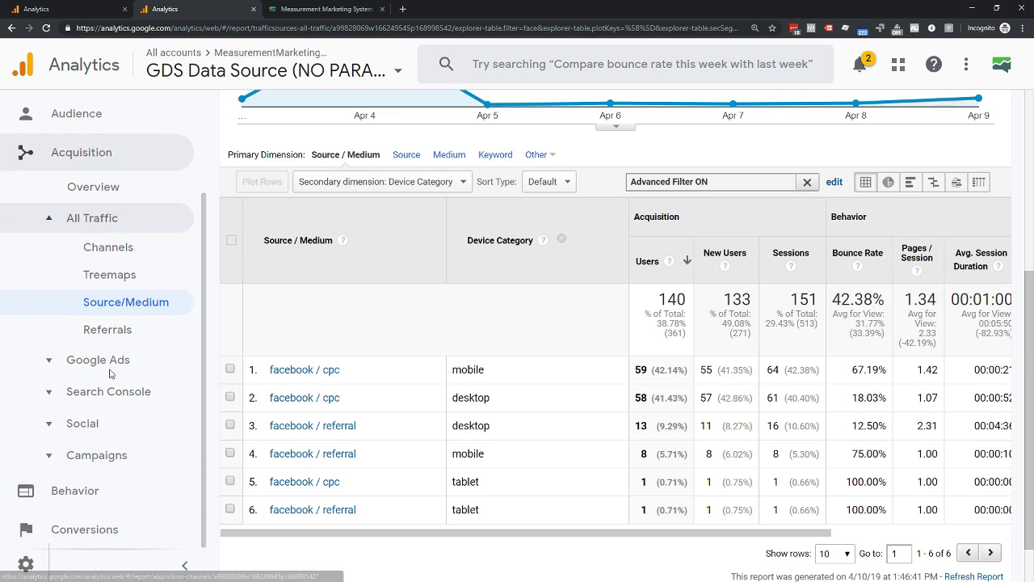
{"action": "left_click", "coordinate": [83, 454]}
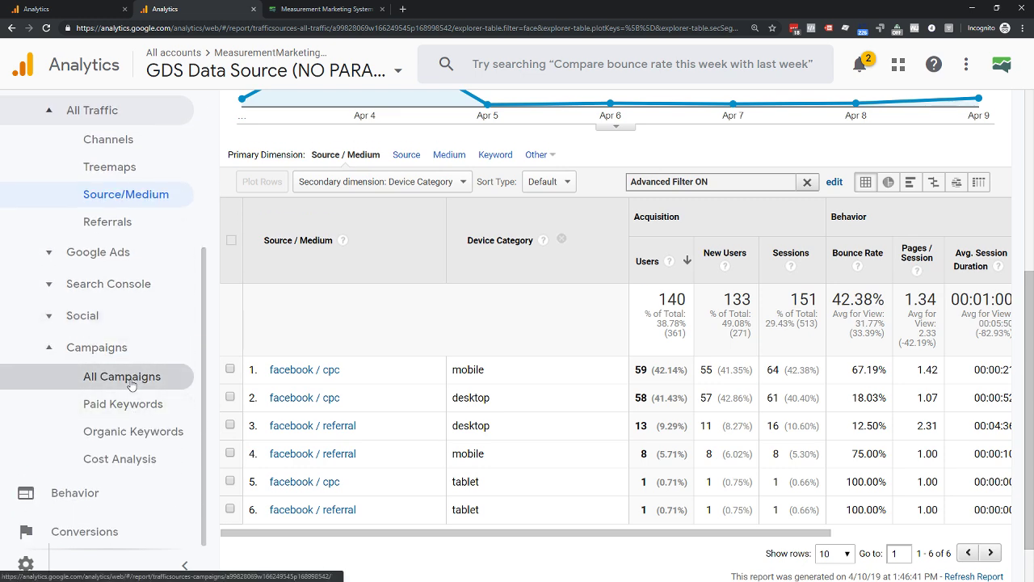
{"action": "left_click", "coordinate": [127, 376]}
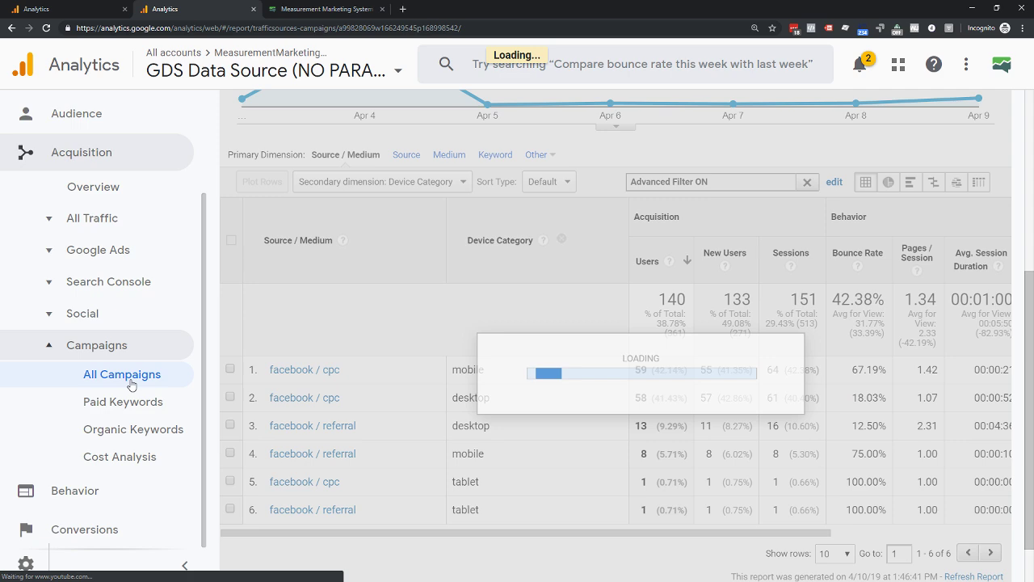
{"action": "scroll", "coordinate": [363, 386], "scroll_direction": "down", "scroll_amount": 2}
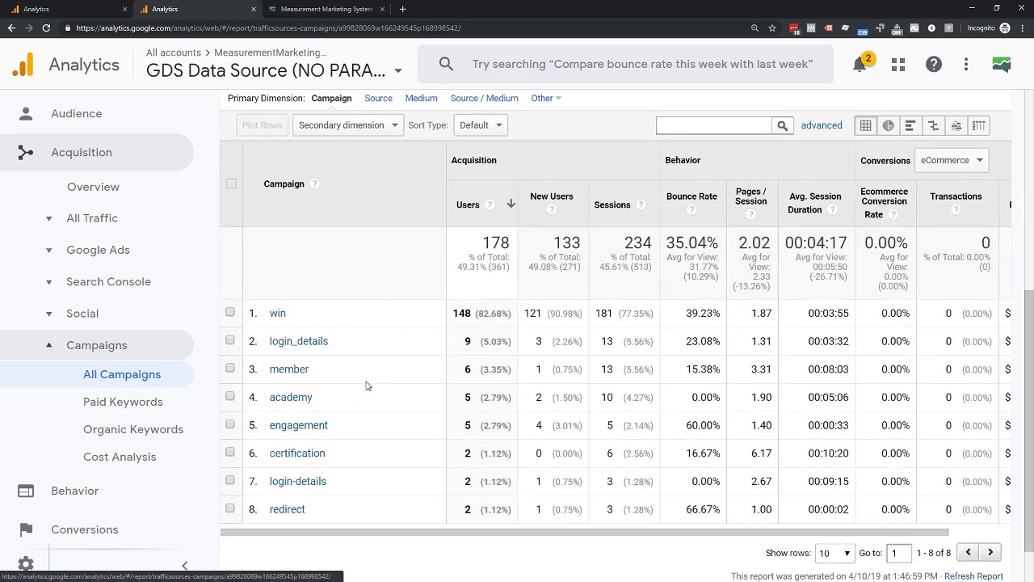
Drill into the win campaign to examine its traffic sources, return to all campaigns and review the list
{"action": "left_click", "coordinate": [277, 314]}
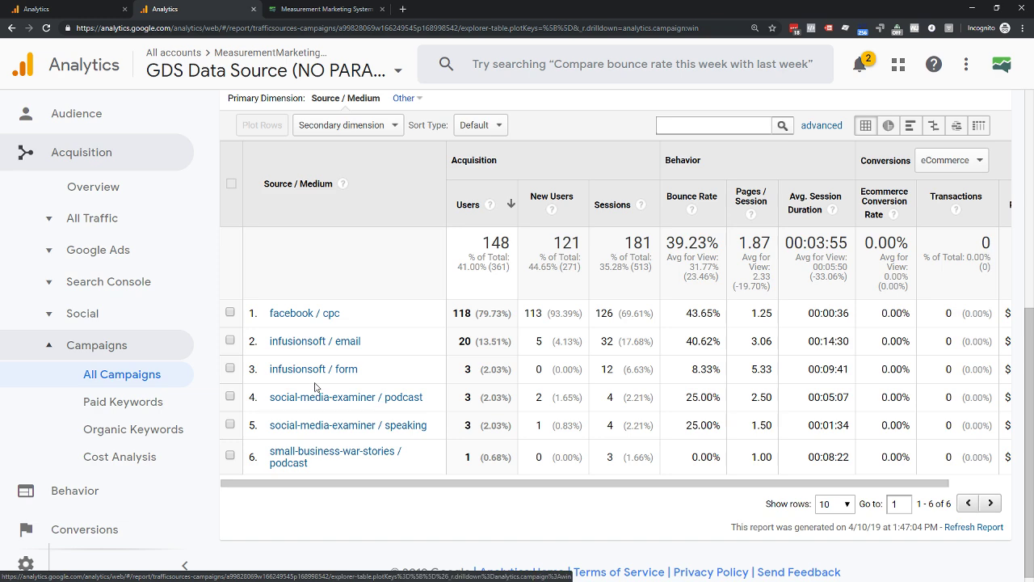
{"action": "scroll", "coordinate": [267, 186], "scroll_direction": "up", "scroll_amount": 5}
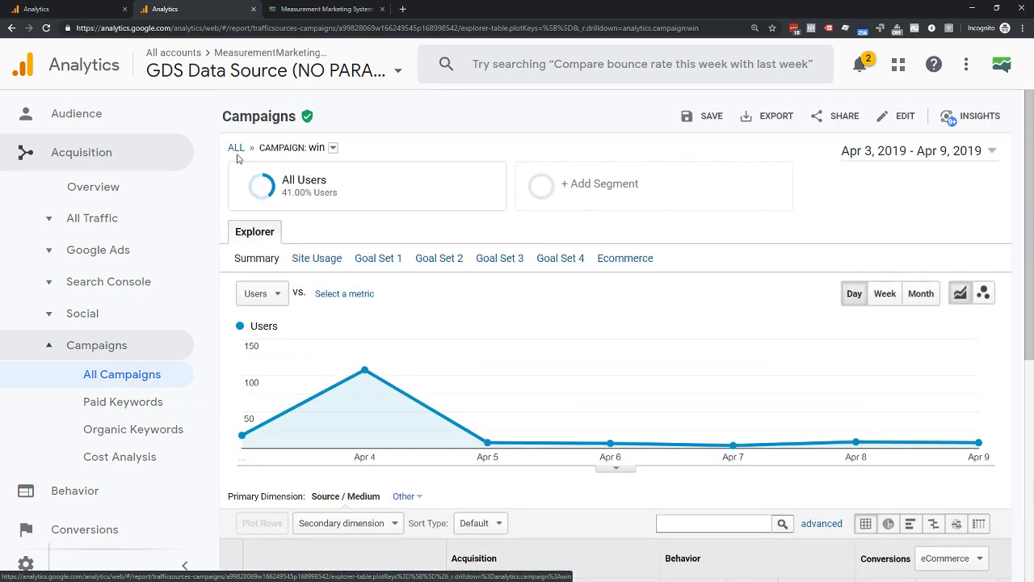
{"action": "left_click", "coordinate": [236, 151]}
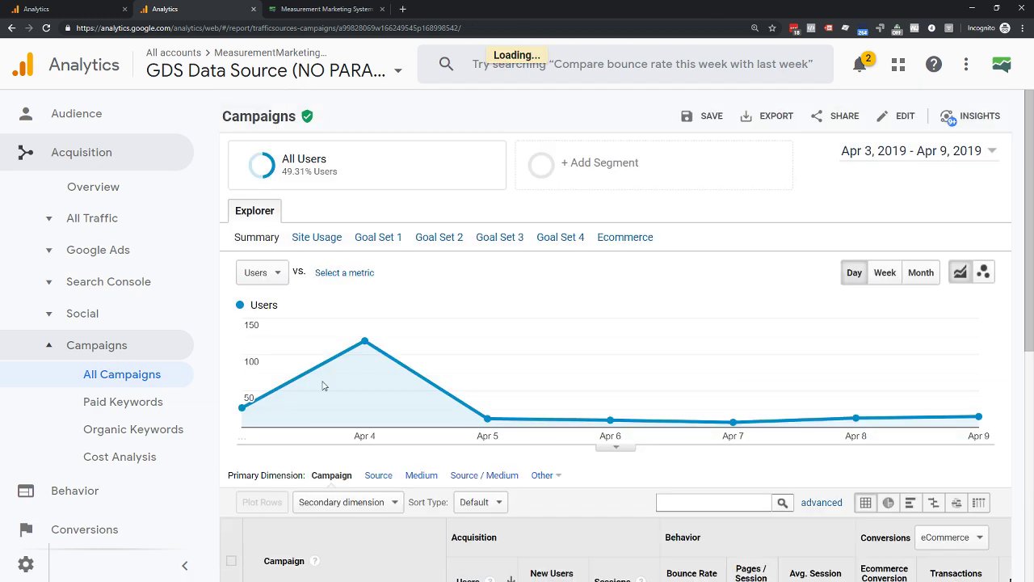
{"action": "scroll", "coordinate": [299, 348], "scroll_direction": "down", "scroll_amount": 5}
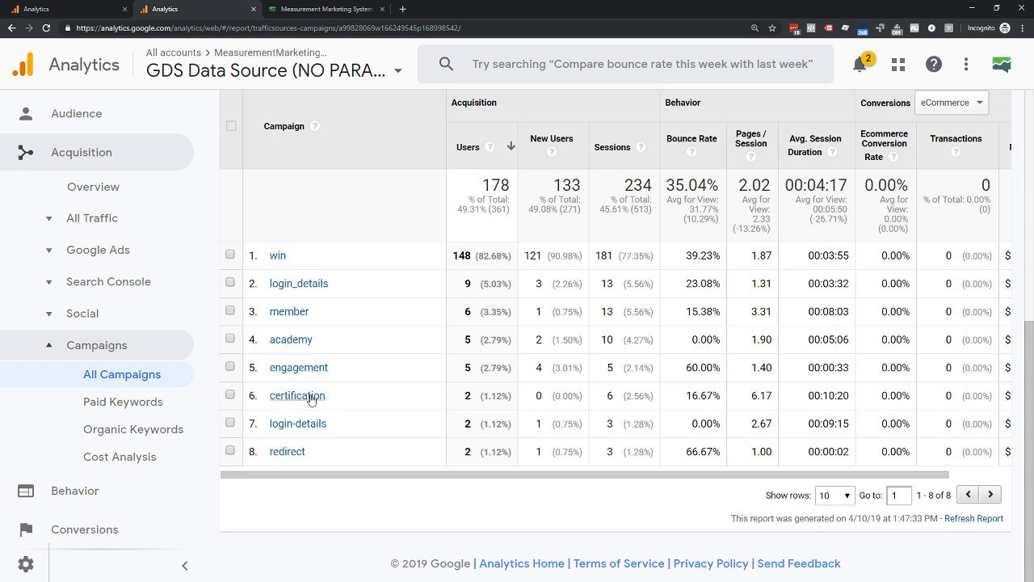
{"action": "scroll", "coordinate": [315, 388], "scroll_direction": "up", "scroll_amount": 1}
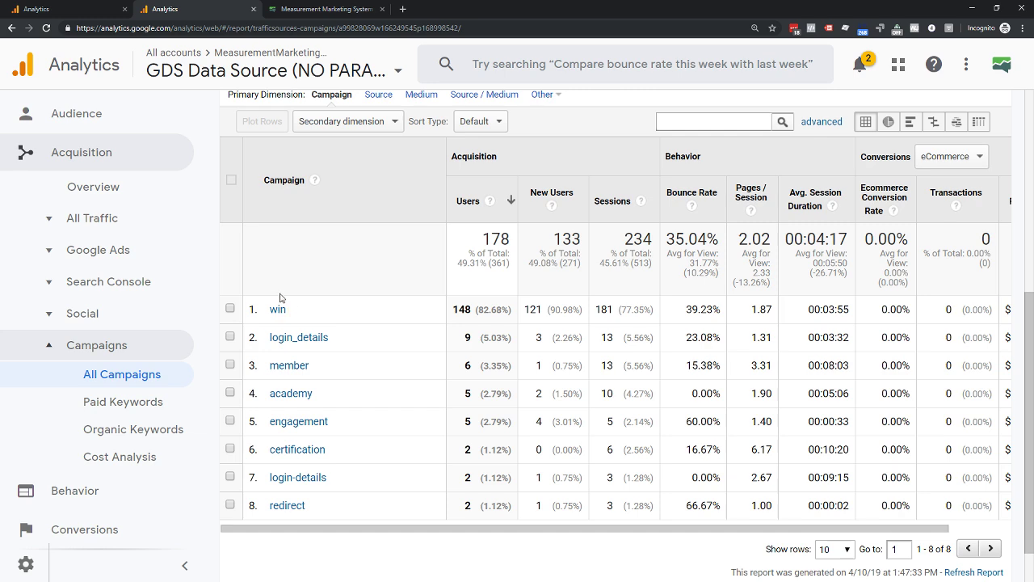
Show the win campaign's Source/Medium breakdown with the Conversions columns set to All Goals
{"action": "left_click", "coordinate": [277, 310]}
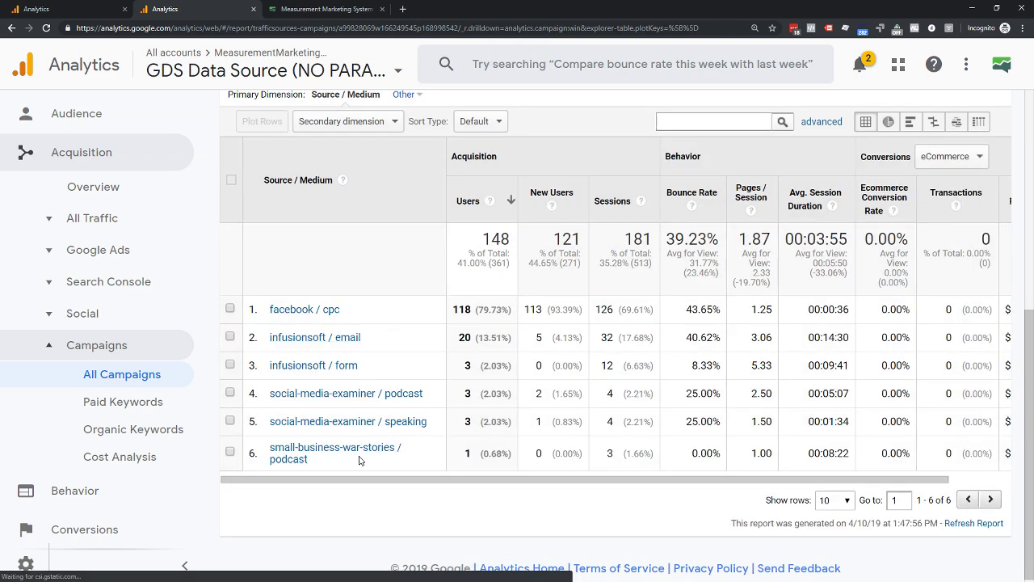
{"action": "left_click", "coordinate": [949, 158]}
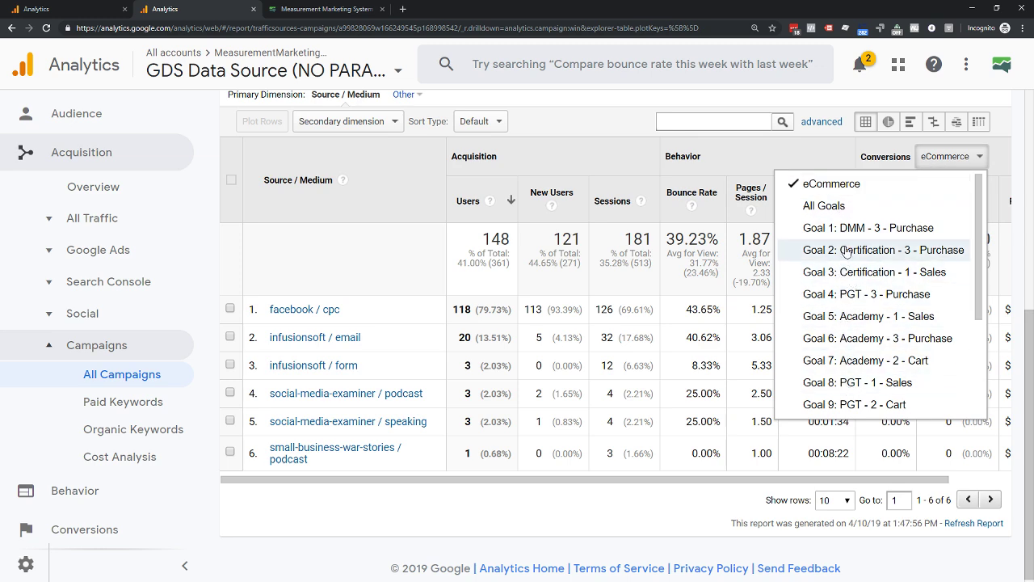
{"action": "left_click", "coordinate": [832, 205]}
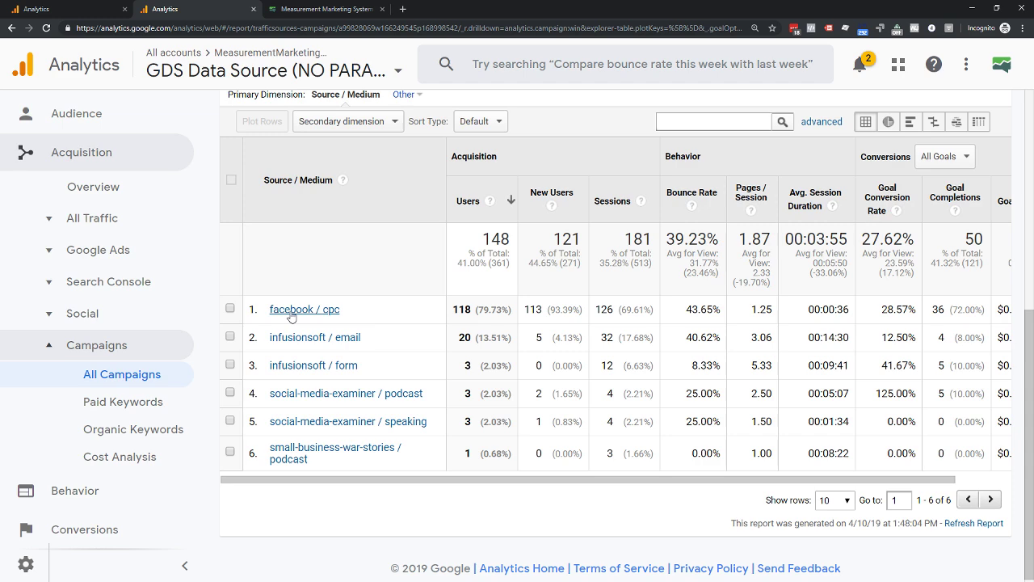
Return to the Combine - Facebook filter, review its settings and leave it without saving
{"action": "left_click", "coordinate": [89, 11]}
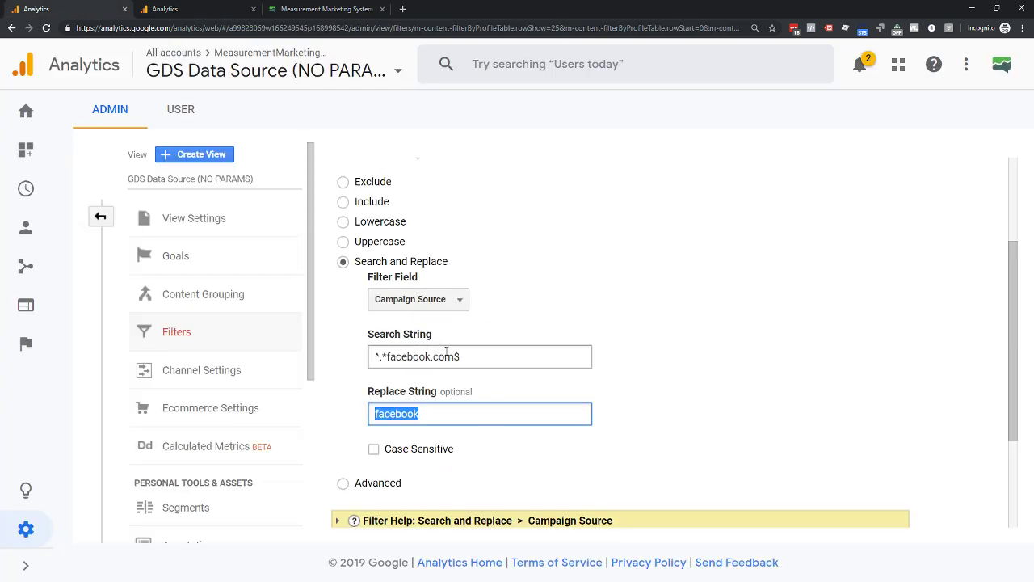
{"action": "scroll", "coordinate": [430, 420], "scroll_direction": "up", "scroll_amount": 2}
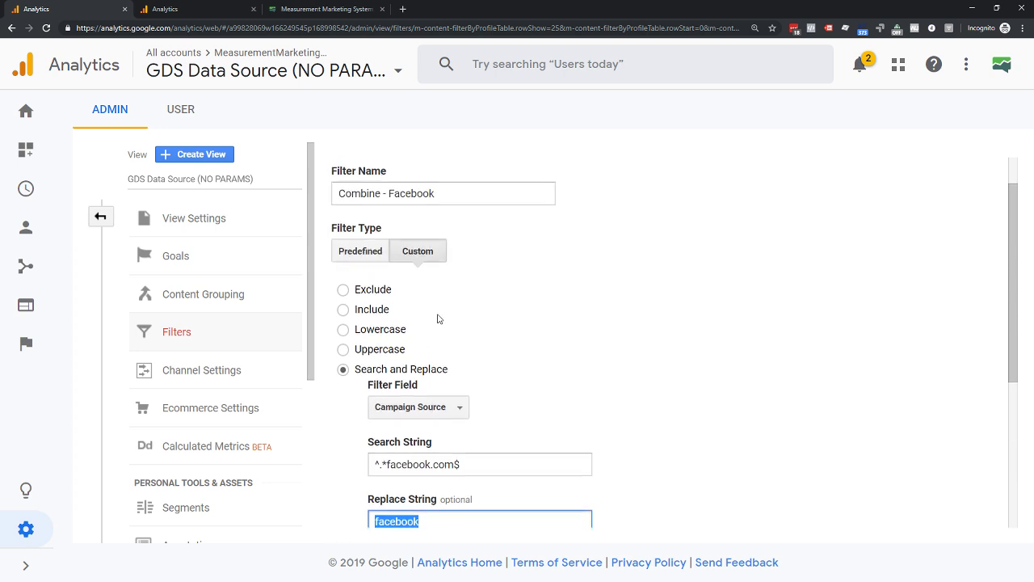
{"action": "scroll", "coordinate": [418, 277], "scroll_direction": "down", "scroll_amount": 5}
{"action": "left_click", "coordinate": [426, 482]}
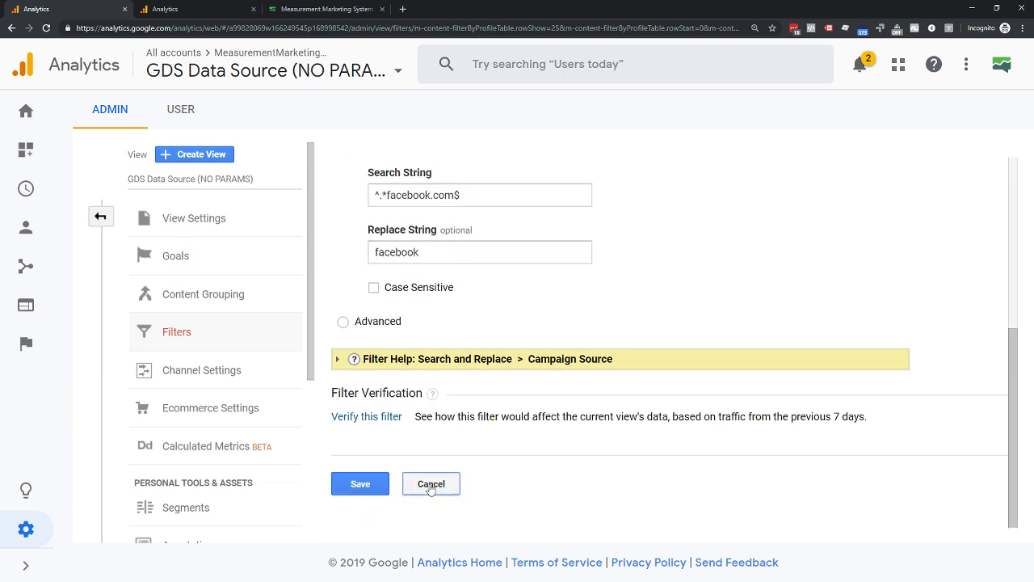
Open the Combine - Social Media Examiner filter and examine its type, Campaign Source field, search string and replace string
{"action": "left_click", "coordinate": [500, 447]}
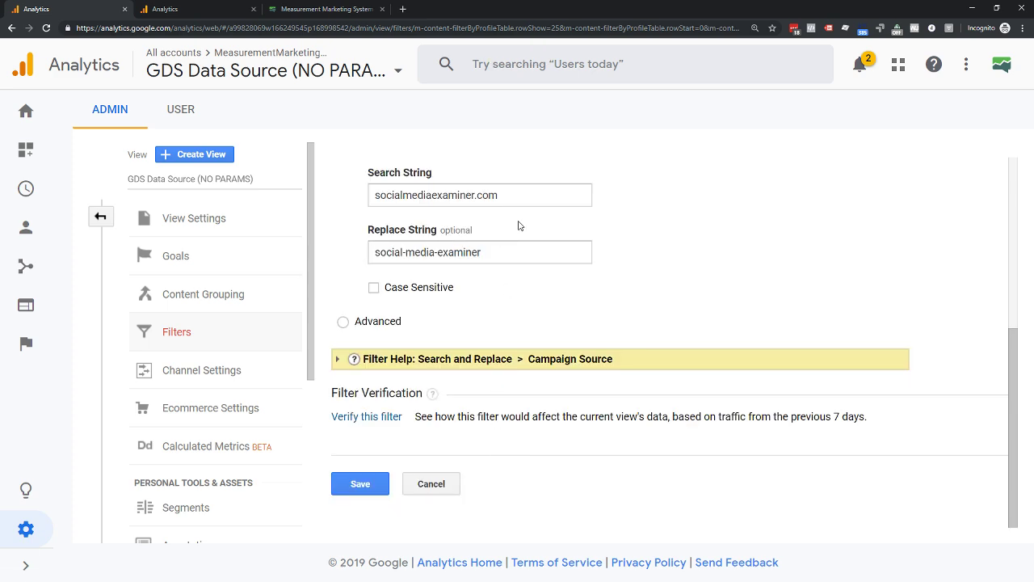
{"action": "scroll", "coordinate": [517, 230], "scroll_direction": "up", "scroll_amount": 1}
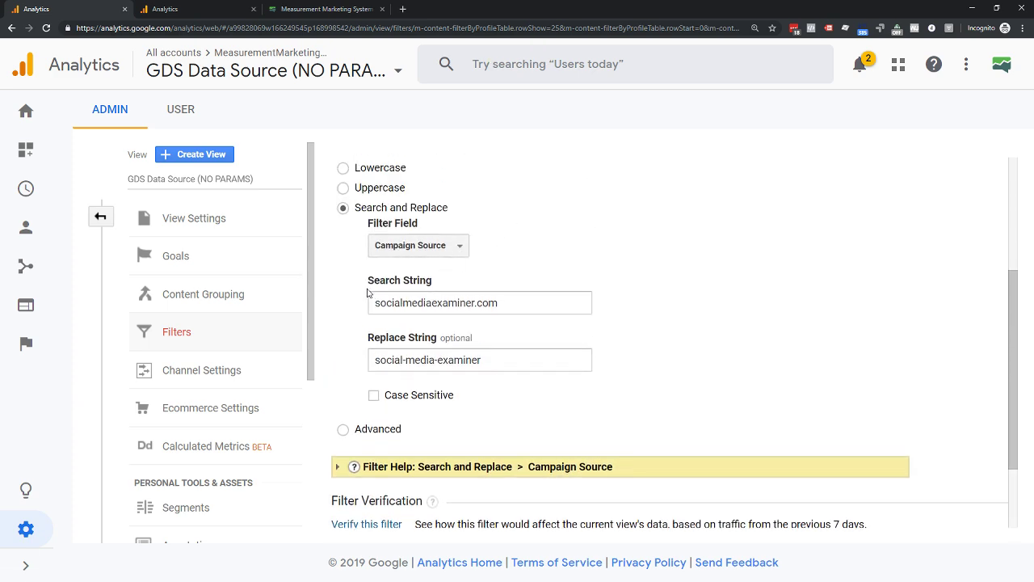
{"action": "scroll", "coordinate": [538, 288], "scroll_direction": "up", "scroll_amount": 2}
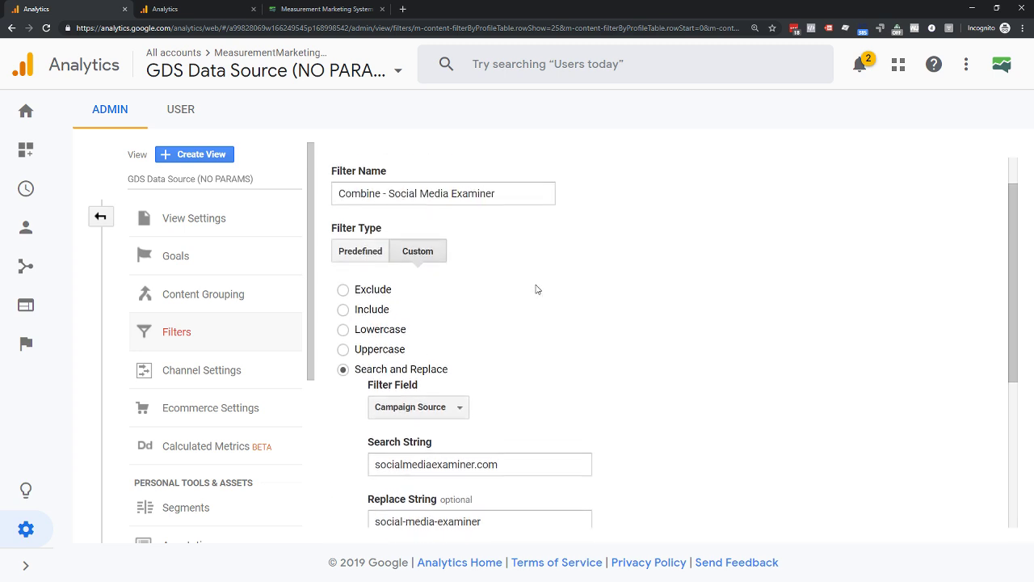
{"action": "scroll", "coordinate": [538, 289], "scroll_direction": "up", "scroll_amount": 1}
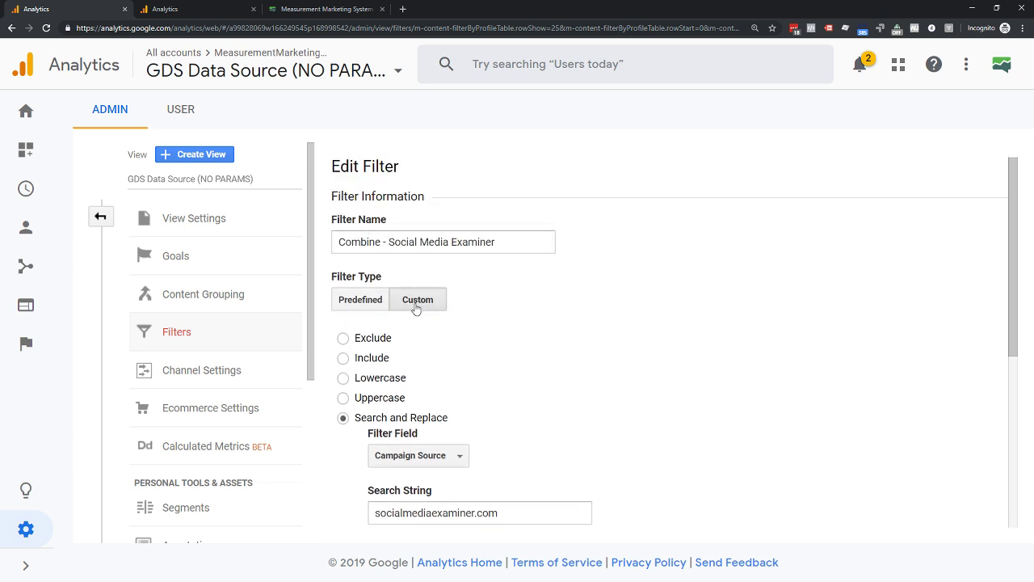
{"action": "scroll", "coordinate": [501, 399], "scroll_direction": "down", "scroll_amount": 1}
{"action": "scroll", "coordinate": [501, 398], "scroll_direction": "down", "scroll_amount": 1}
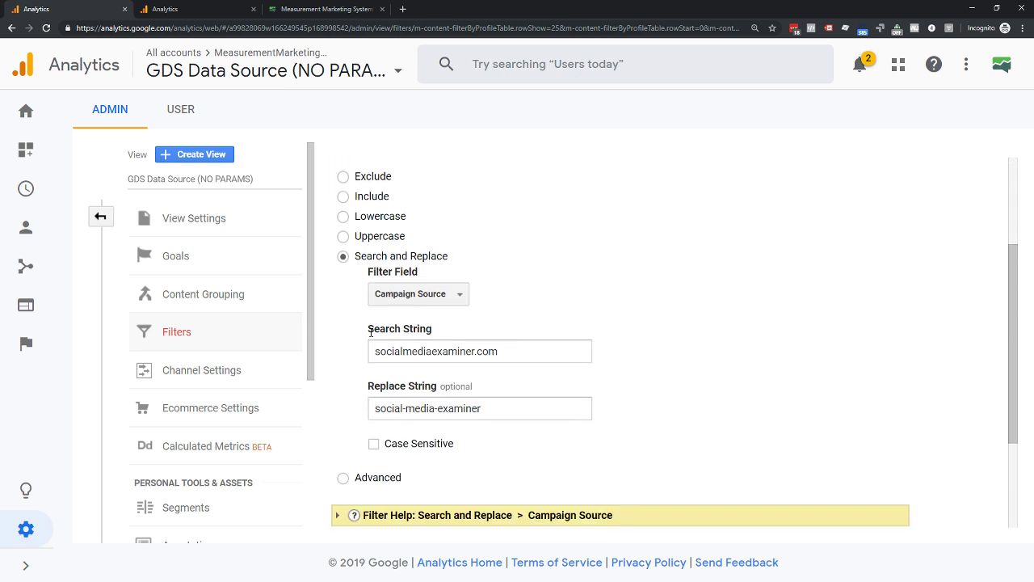
{"action": "left_click_drag", "start_coordinate": [379, 351], "coordinate": [520, 359]}
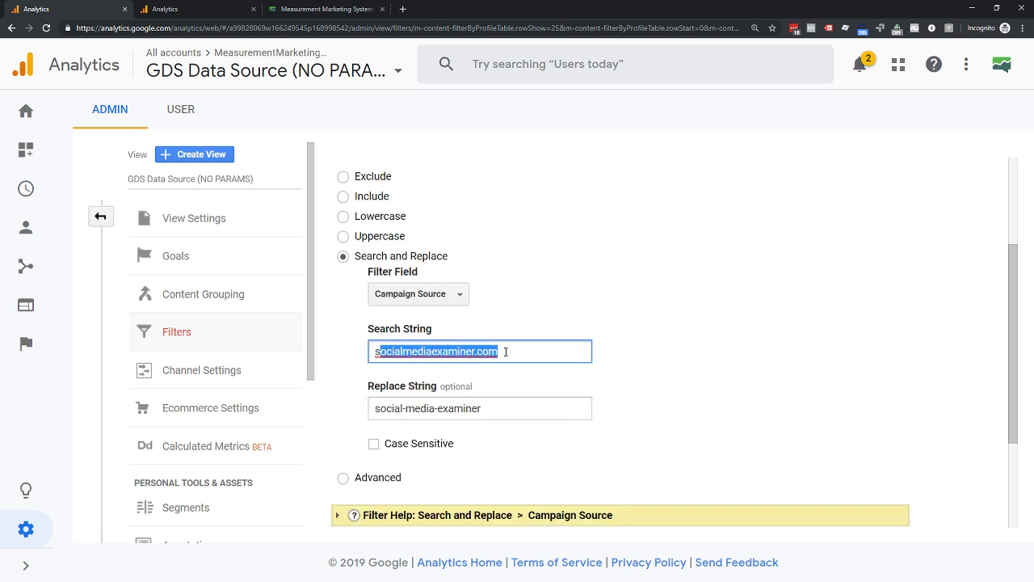
{"action": "left_click", "coordinate": [507, 351]}
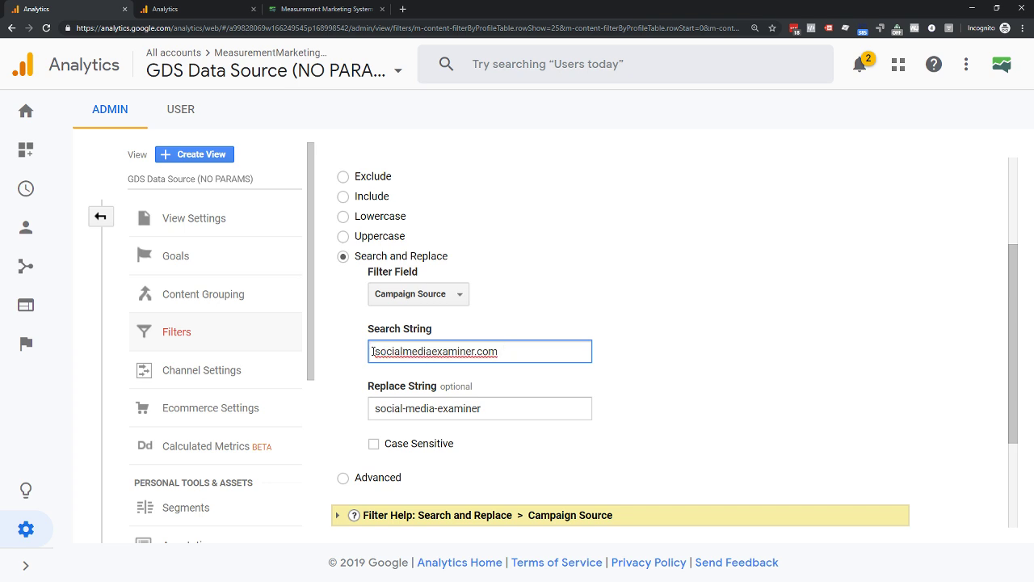
Compare the filter's search string socialmediaexaminer.com with its replace string social-media-examiner
{"action": "left_click_drag", "start_coordinate": [372, 352], "coordinate": [537, 368]}
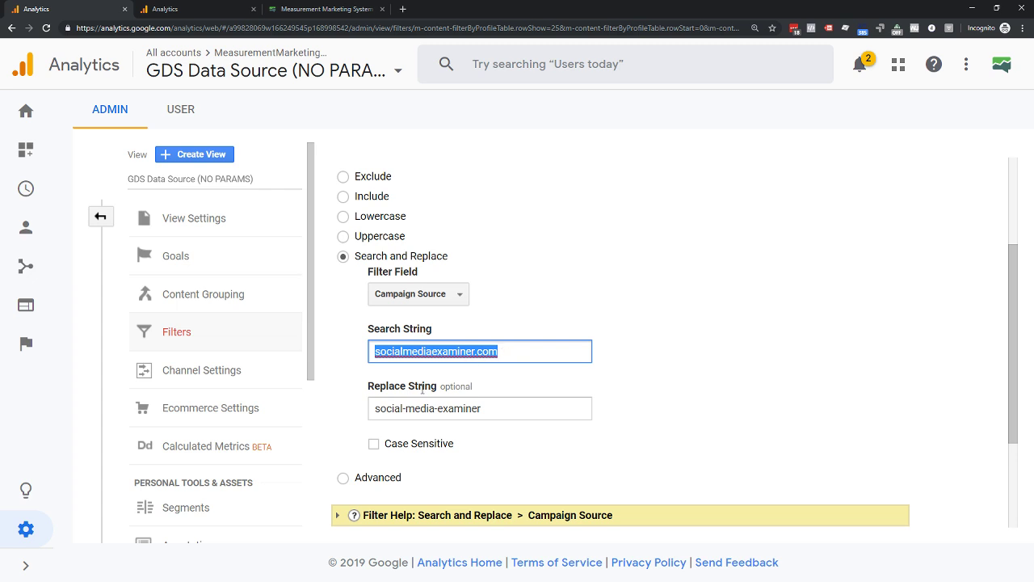
{"action": "left_click_drag", "start_coordinate": [484, 407], "coordinate": [365, 410]}
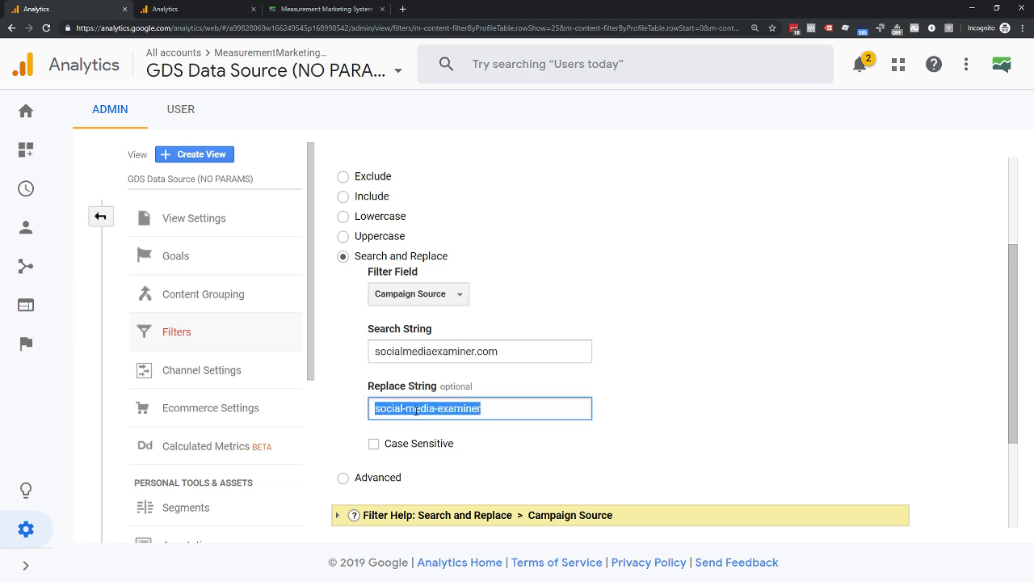
{"action": "left_click_drag", "start_coordinate": [501, 414], "coordinate": [379, 406]}
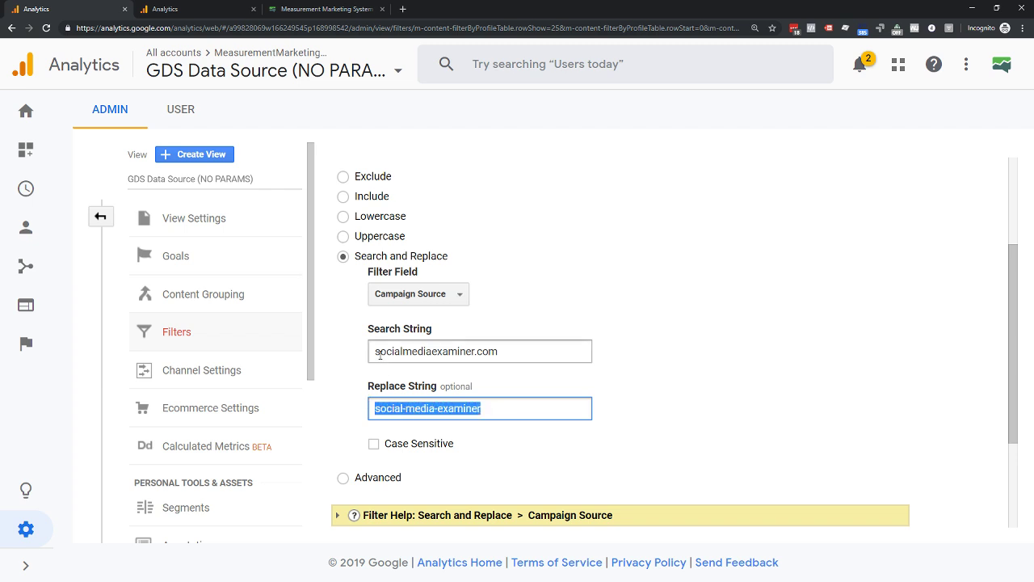
{"action": "left_click_drag", "start_coordinate": [373, 352], "coordinate": [500, 353]}
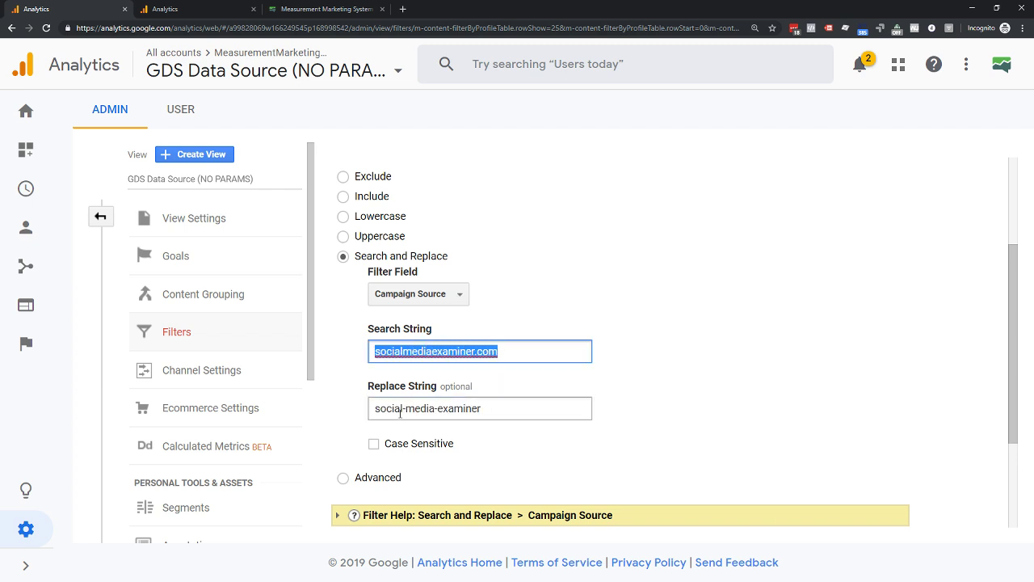
{"action": "left_click_drag", "start_coordinate": [371, 406], "coordinate": [484, 409]}
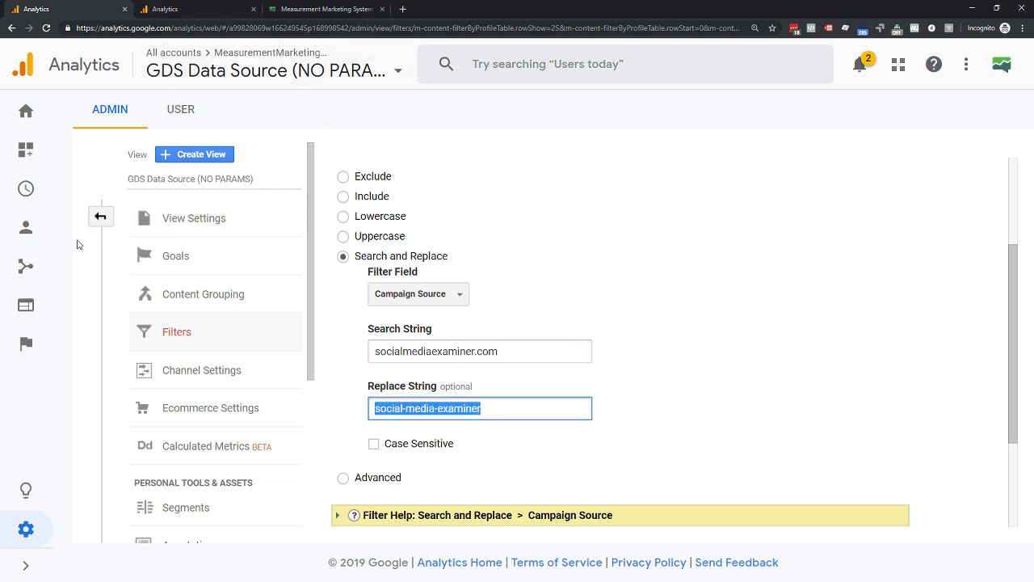
Open the Source/Medium report of the GDS Data Source (NO PARAMS) view and examine its social-media-examiner rows
{"action": "left_click", "coordinate": [24, 266]}
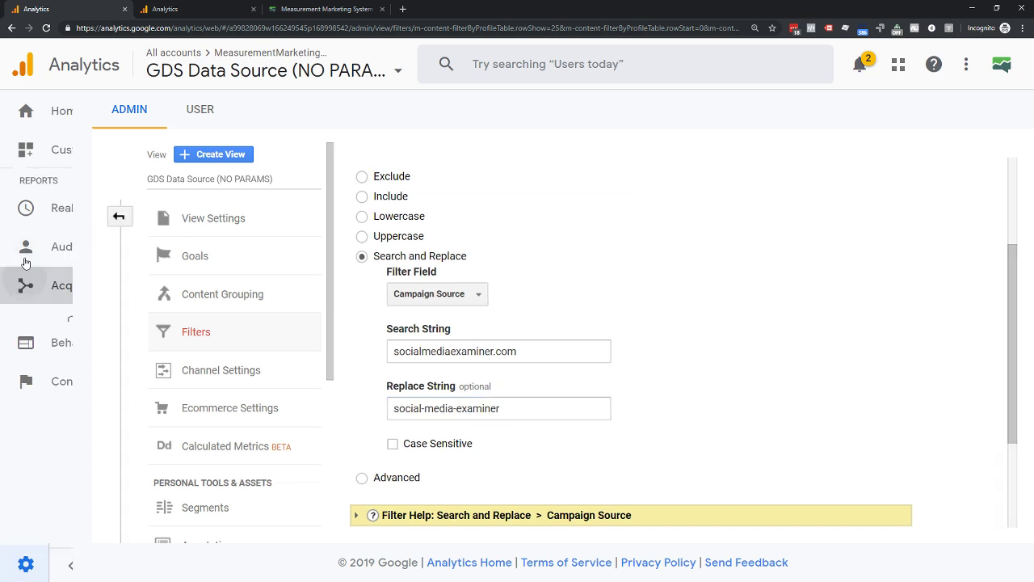
{"action": "left_click", "coordinate": [69, 353]}
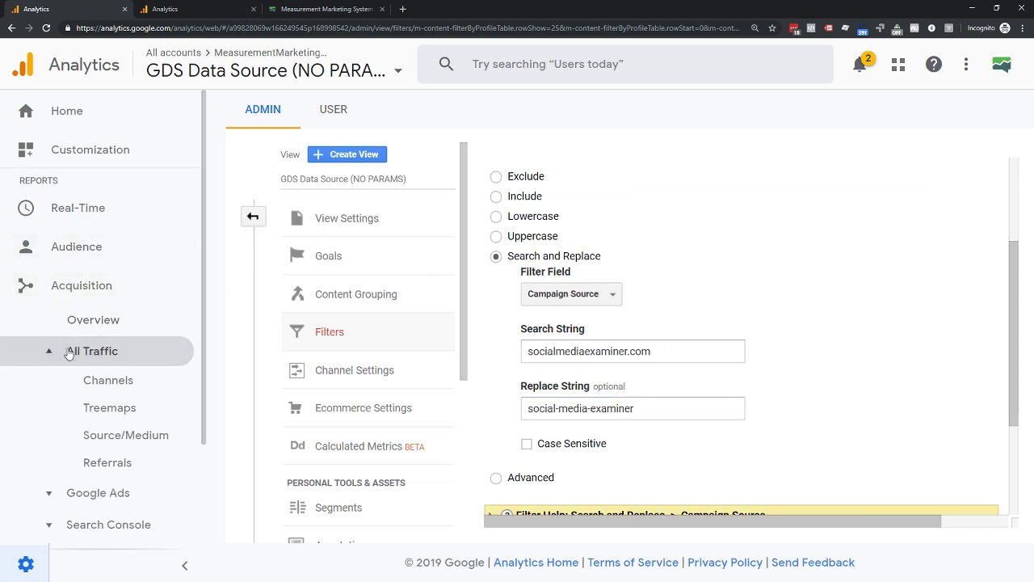
{"action": "left_click", "coordinate": [108, 434]}
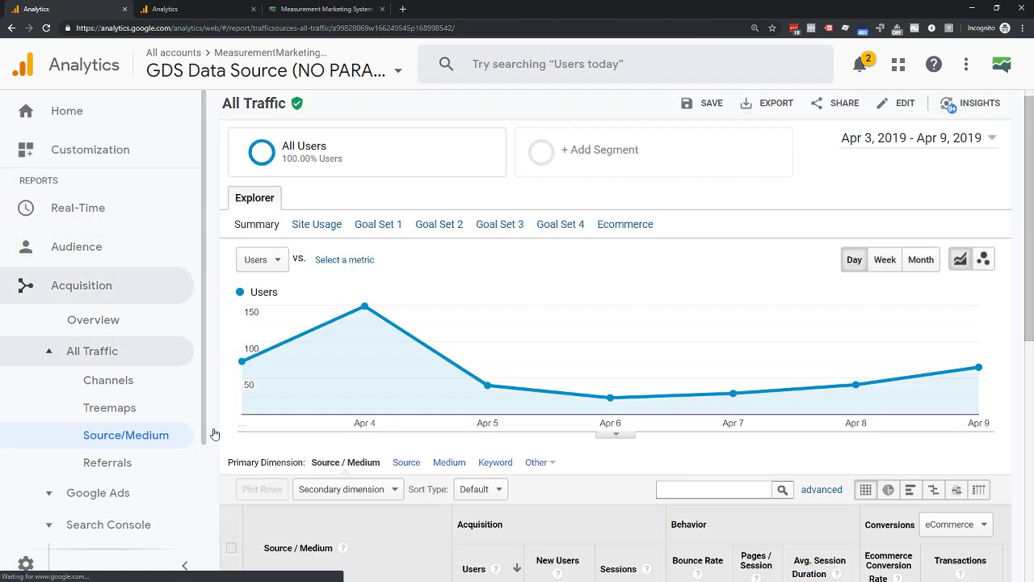
{"action": "scroll", "coordinate": [351, 401], "scroll_direction": "down", "scroll_amount": 3}
{"action": "scroll", "coordinate": [351, 404], "scroll_direction": "down", "scroll_amount": 3}
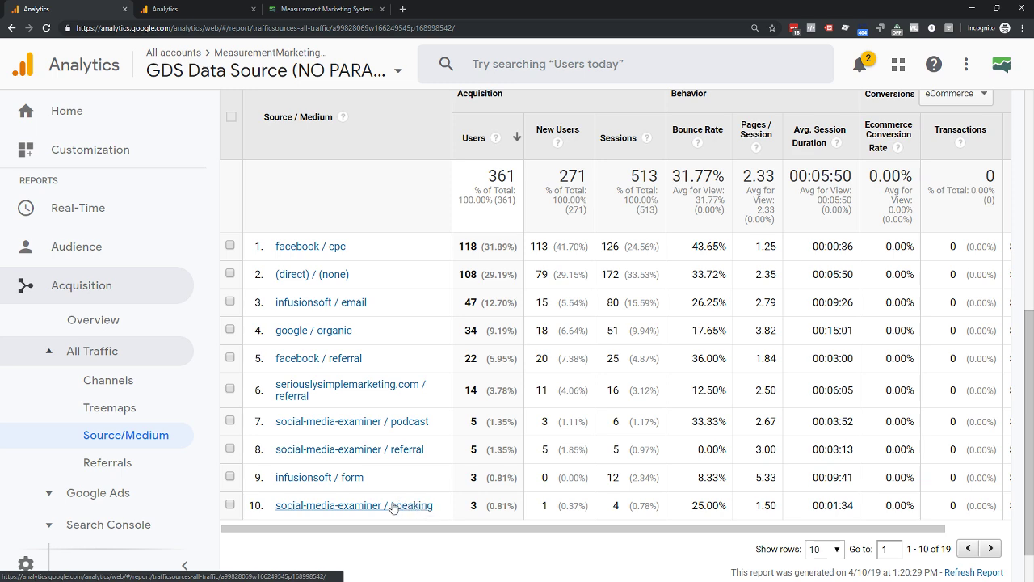
{"action": "scroll", "coordinate": [402, 319], "scroll_direction": "up", "scroll_amount": 2}
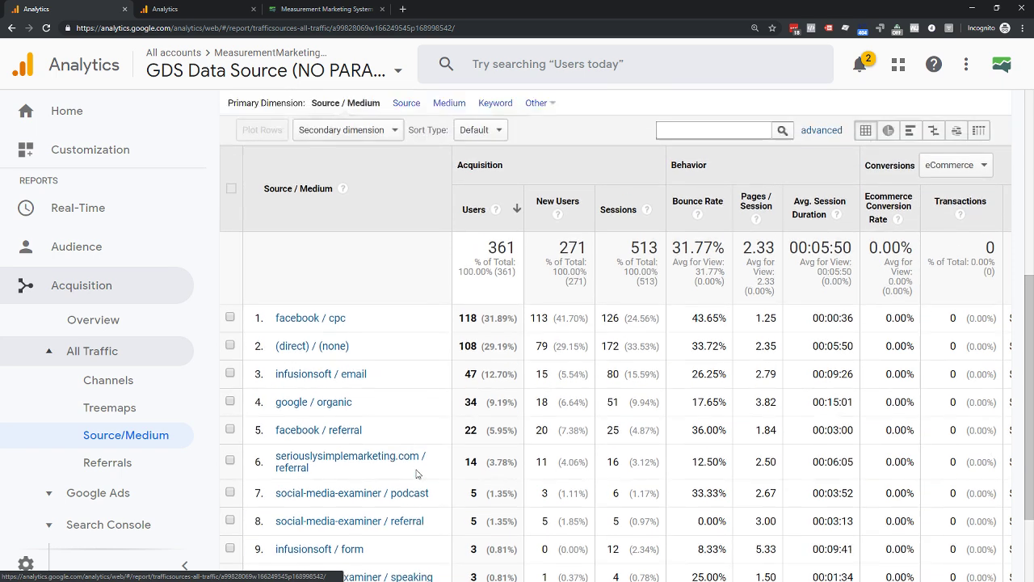
Switch the report's primary dimension to Source and drill into the social-media-examiner source
{"action": "left_click", "coordinate": [406, 194]}
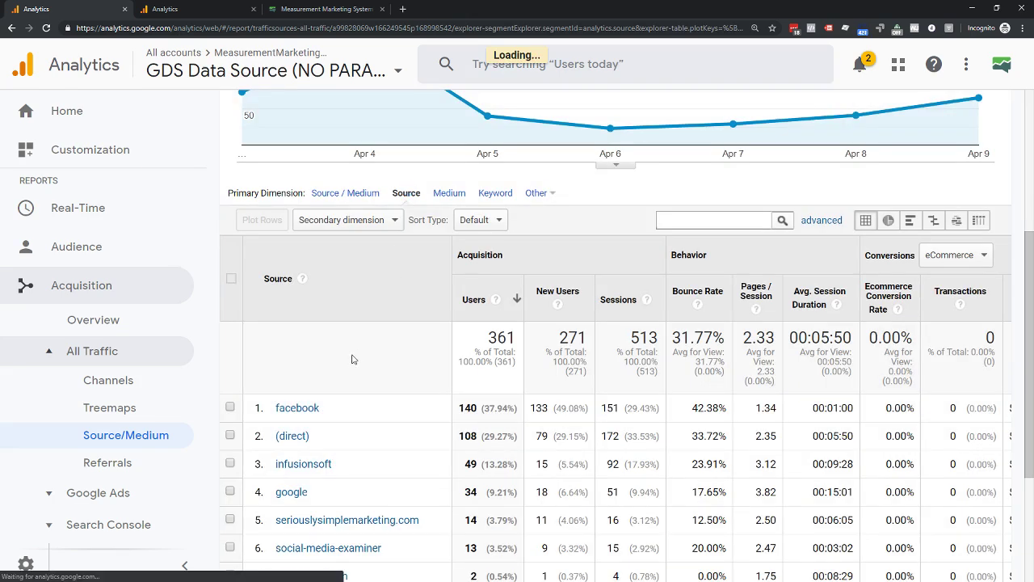
{"action": "scroll", "coordinate": [348, 363], "scroll_direction": "down", "scroll_amount": 2}
{"action": "scroll", "coordinate": [321, 380], "scroll_direction": "down", "scroll_amount": 1}
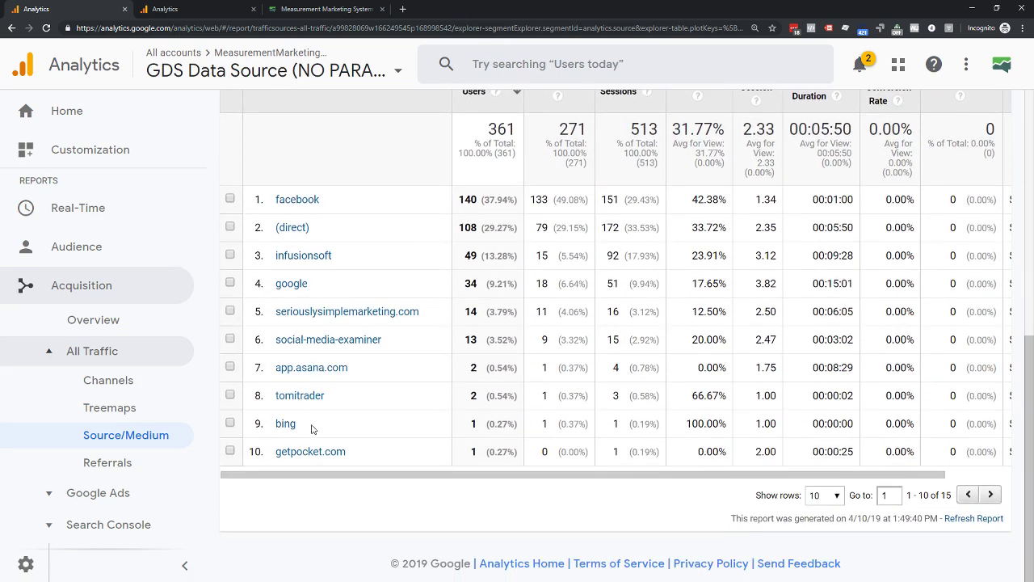
{"action": "left_click", "coordinate": [316, 341]}
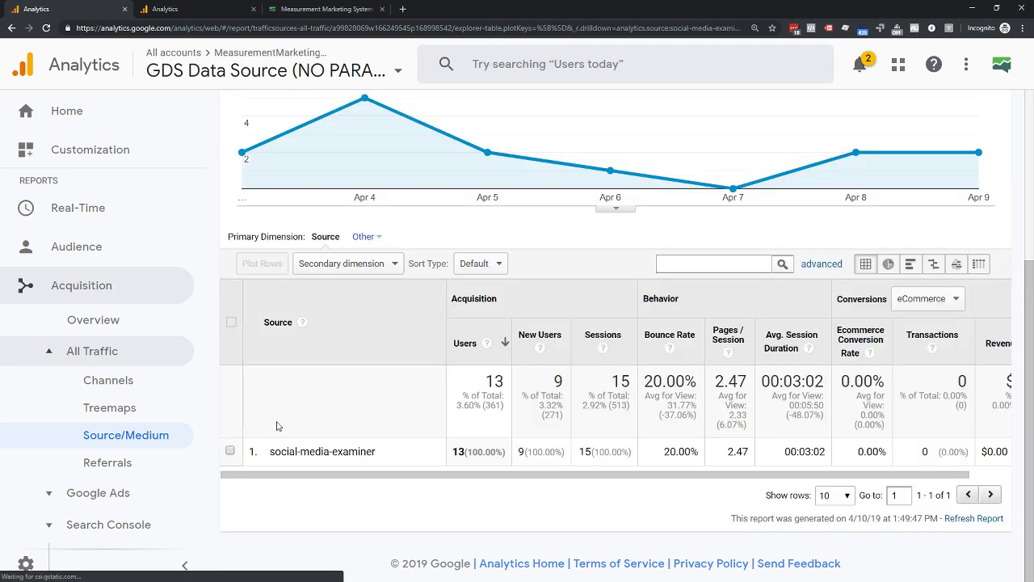
Add Medium as the secondary dimension for social-media-examiner and set the Conversions columns to All Goals
{"action": "left_click", "coordinate": [345, 264]}
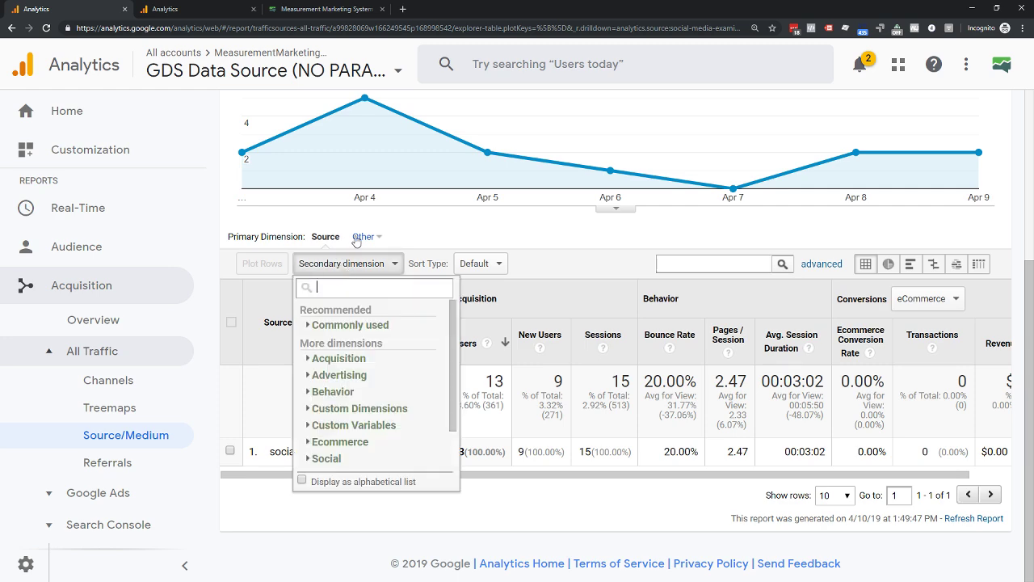
{"action": "type", "text": "mediu"}
{"action": "left_click", "coordinate": [357, 343]}
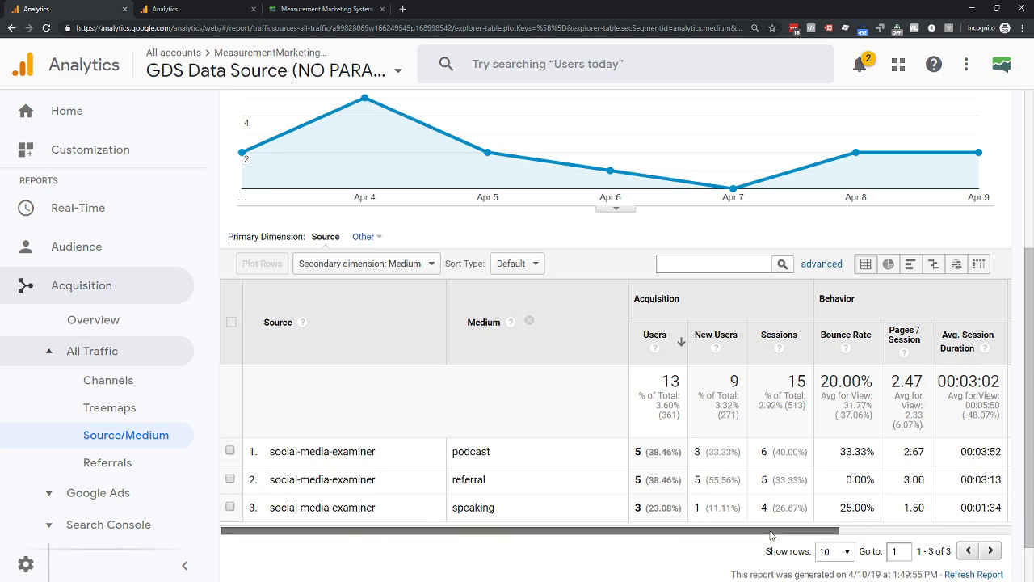
{"action": "left_click_drag", "start_coordinate": [771, 531], "coordinate": [891, 531]}
{"action": "left_click", "coordinate": [955, 296]}
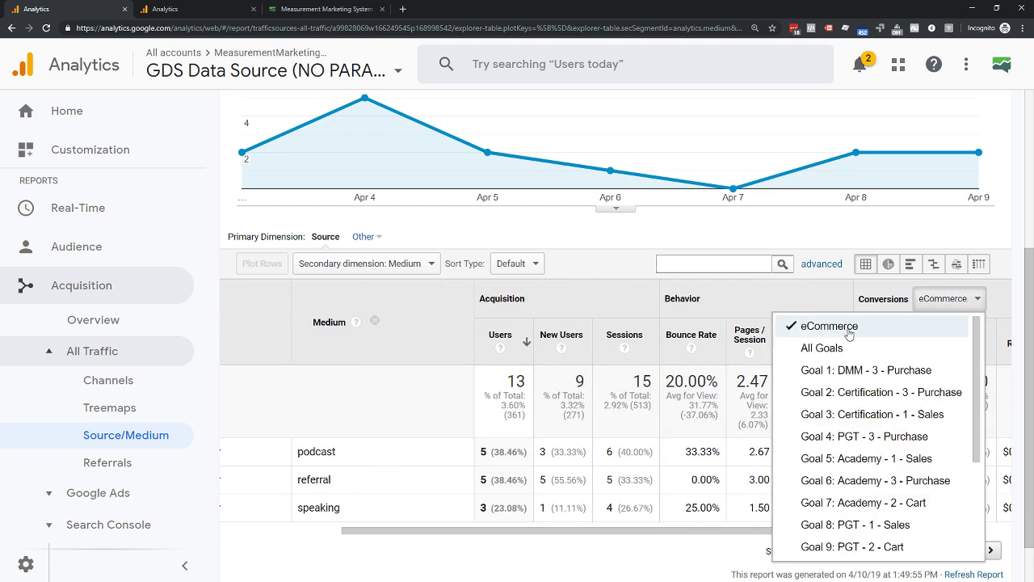
{"action": "left_click", "coordinate": [895, 348]}
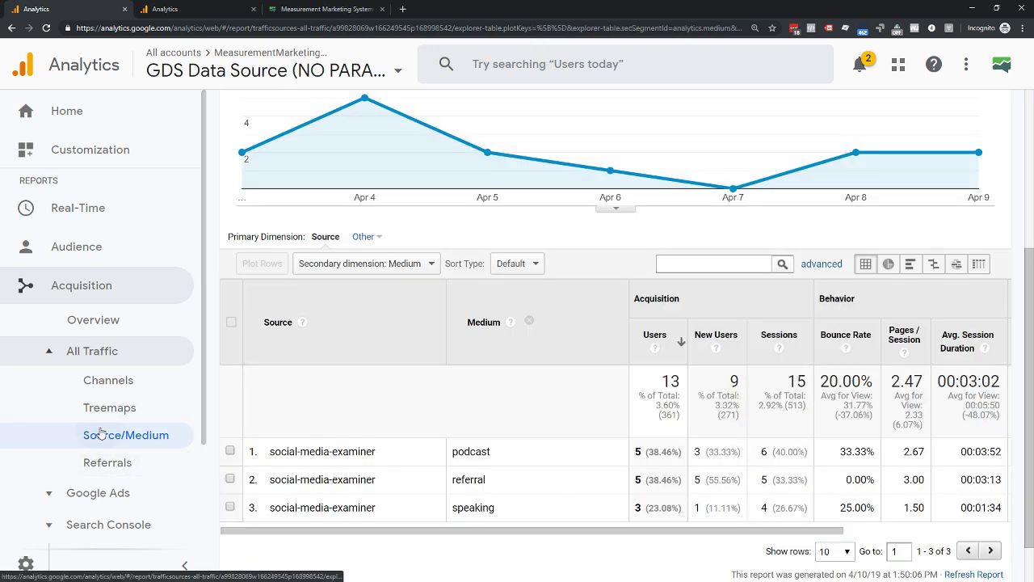
Return to all traffic, switch the primary dimension to Medium and drill into the podcast medium
{"action": "left_click", "coordinate": [323, 451]}
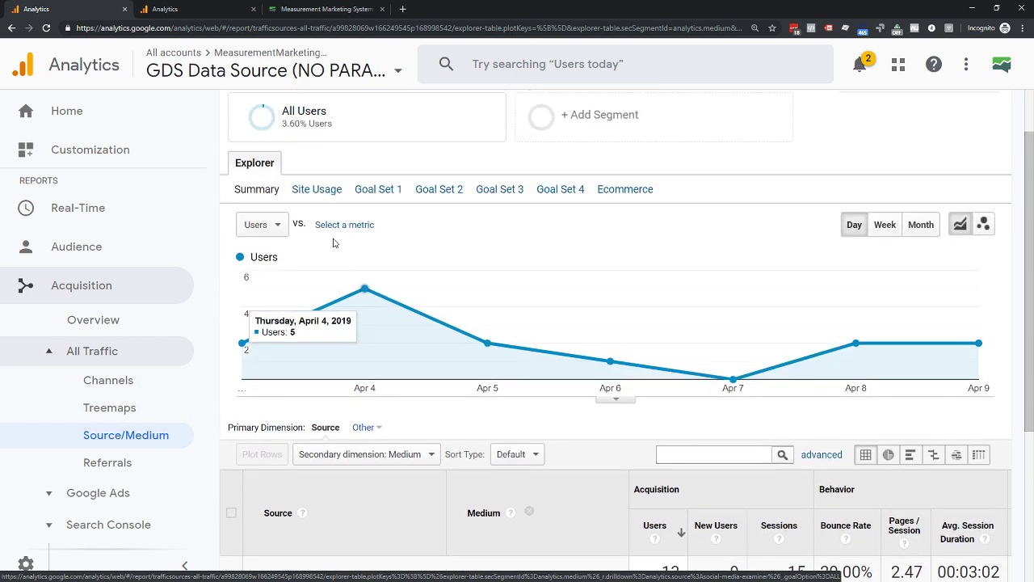
{"action": "left_click", "coordinate": [233, 150]}
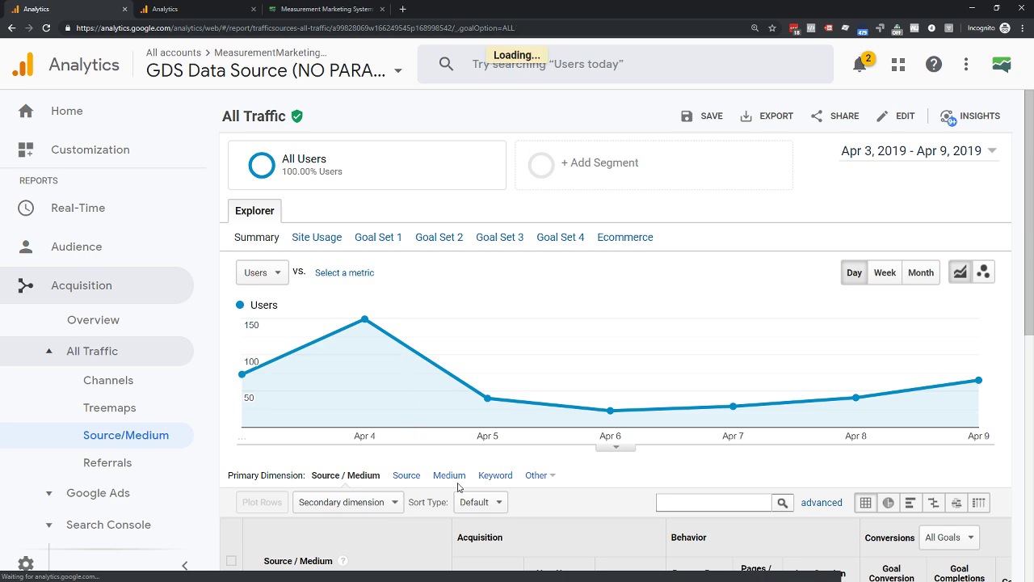
{"action": "left_click", "coordinate": [455, 476]}
{"action": "scroll", "coordinate": [492, 377], "scroll_direction": "down", "scroll_amount": 3}
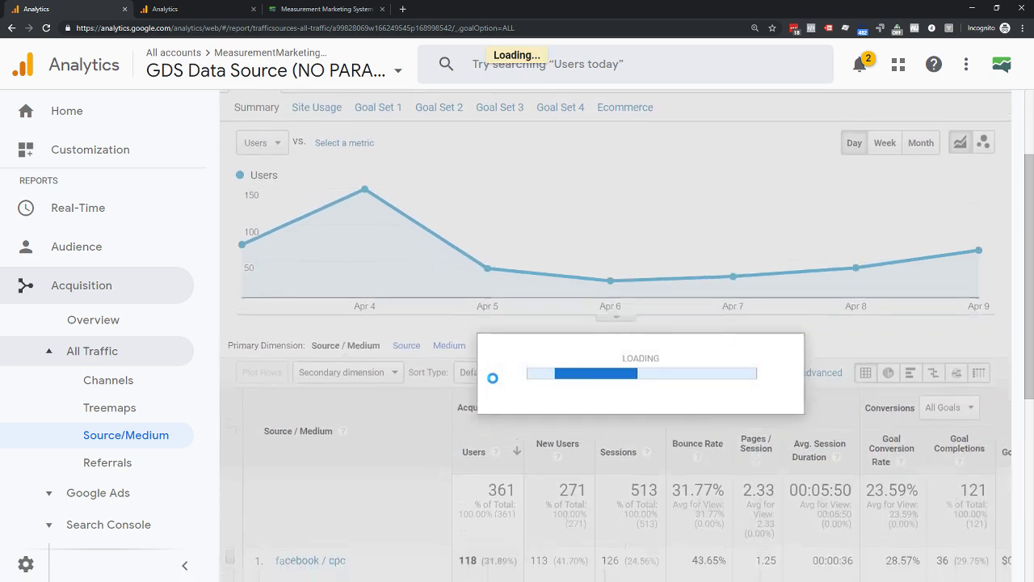
{"action": "scroll", "coordinate": [413, 399], "scroll_direction": "down", "scroll_amount": 2}
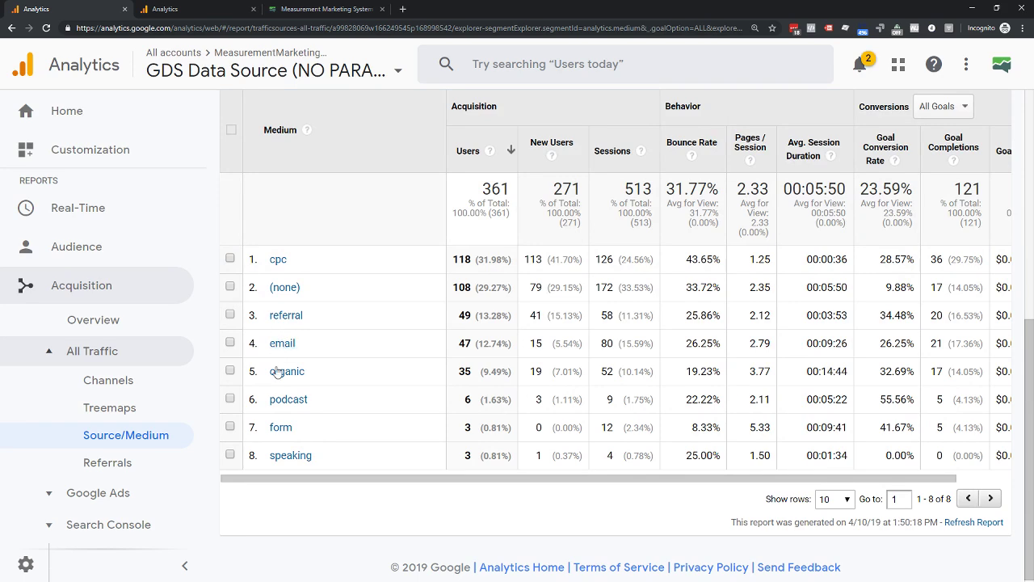
{"action": "left_click", "coordinate": [279, 401]}
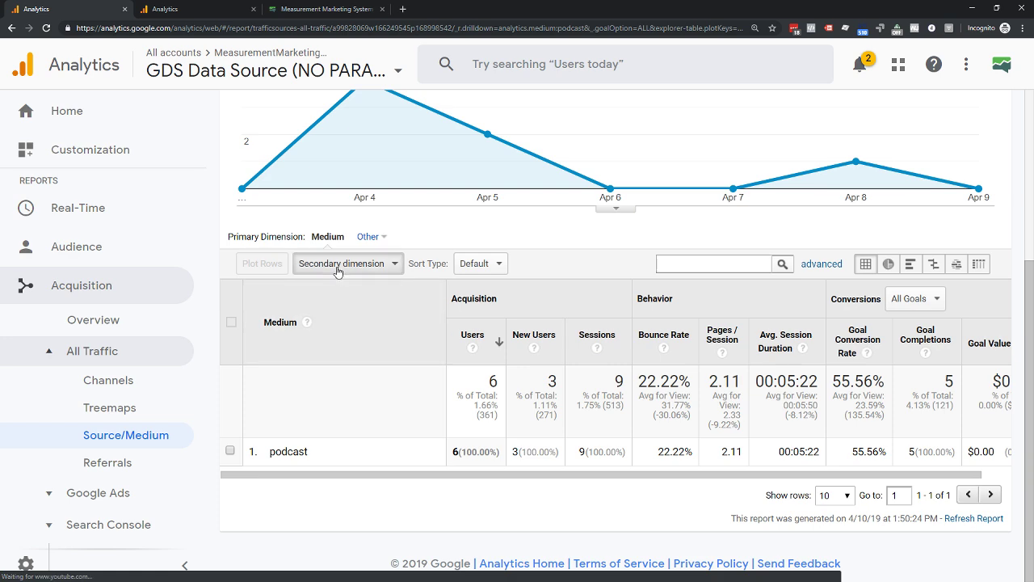
Add Source as the secondary dimension for the podcast medium and highlight the social-media-examiner source
{"action": "left_click", "coordinate": [337, 267]}
{"action": "type", "text": "sdou"}
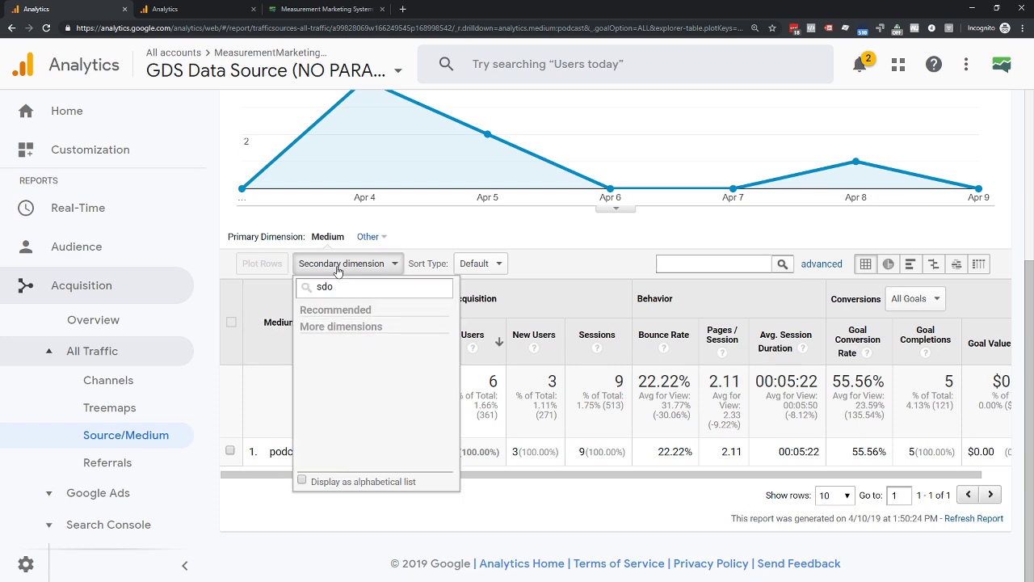
{"action": "key", "text": "BackSpace"}
{"action": "key", "text": "BackSpace"}
{"action": "type", "text": "ourc"}
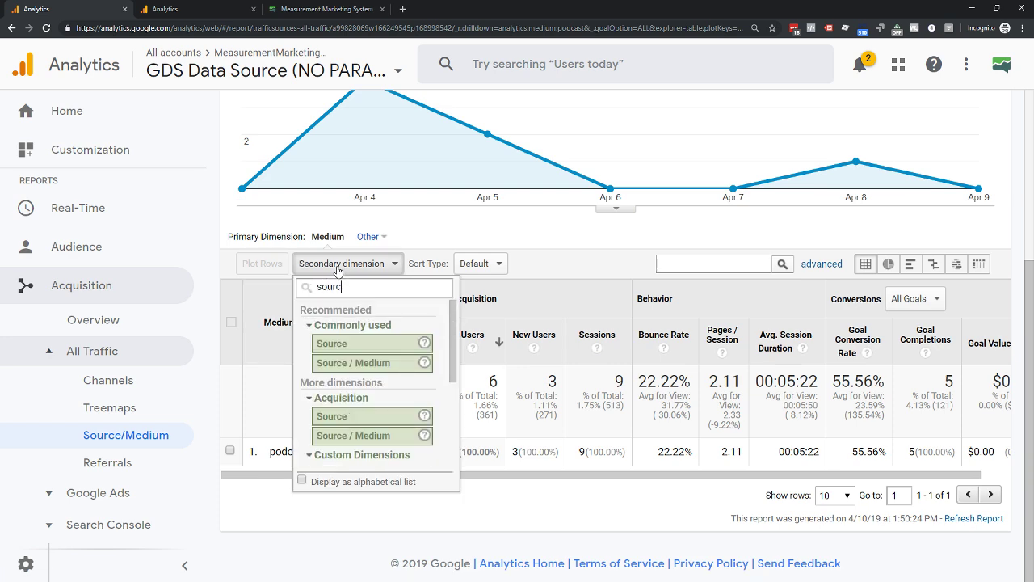
{"action": "left_click", "coordinate": [338, 344]}
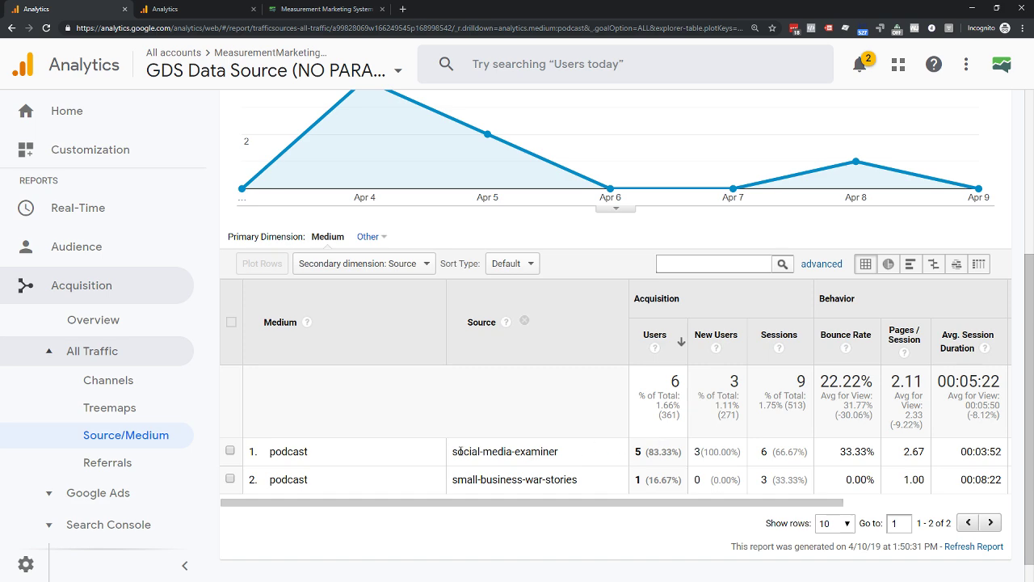
{"action": "left_click_drag", "start_coordinate": [458, 452], "coordinate": [634, 453]}
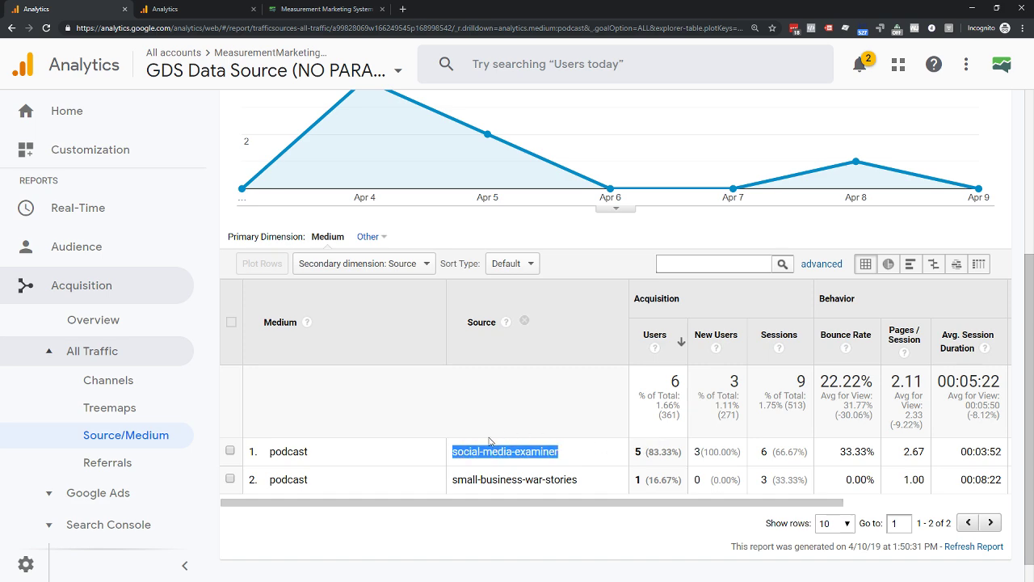
Examine the All Goals conversion columns of the podcast sources and sort the table by Goal Value
{"action": "scroll", "coordinate": [477, 404], "scroll_direction": "up", "scroll_amount": 3}
{"action": "scroll", "coordinate": [468, 387], "scroll_direction": "down", "scroll_amount": 3}
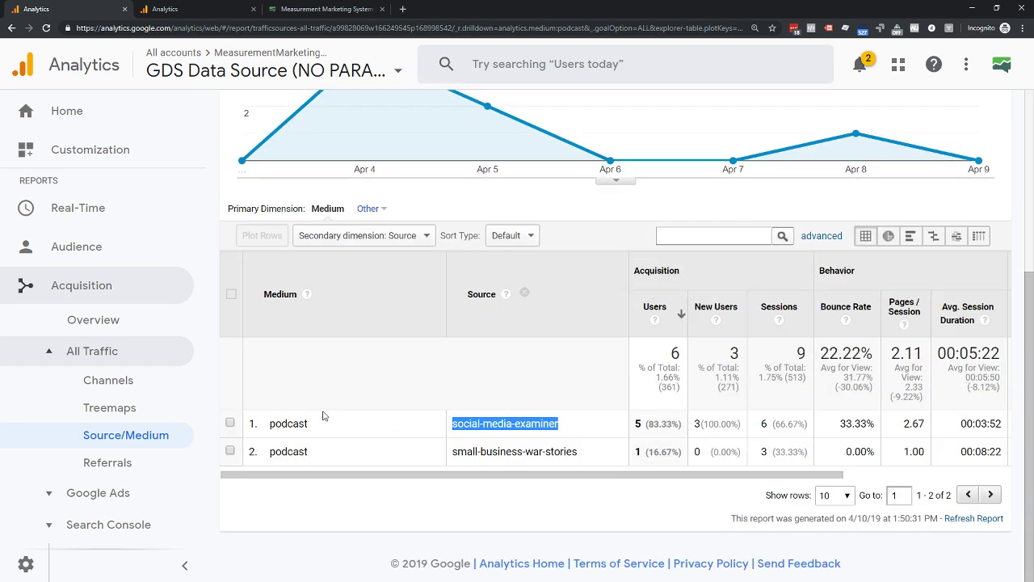
{"action": "left_click_drag", "start_coordinate": [642, 474], "coordinate": [810, 474]}
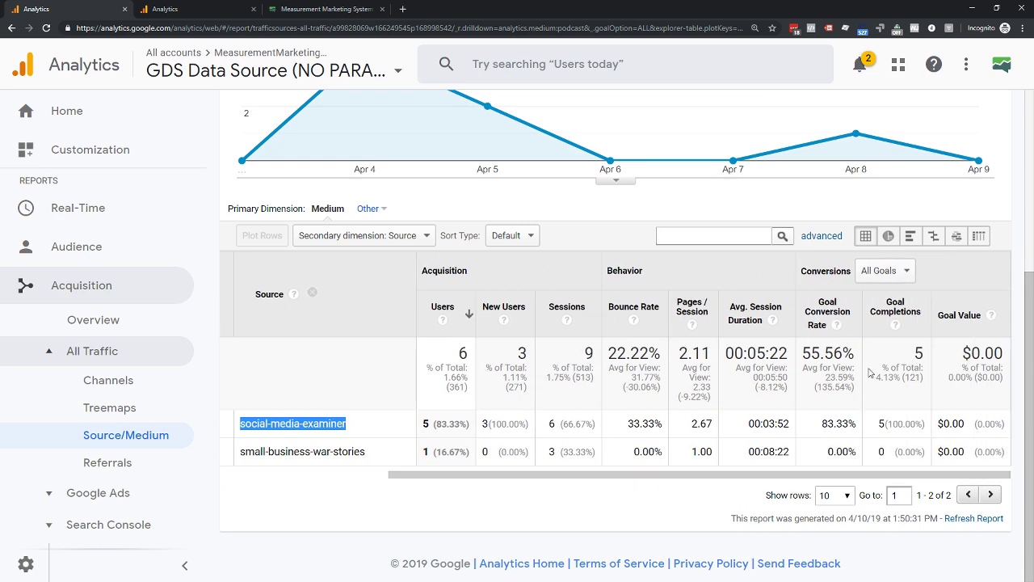
{"action": "left_click", "coordinate": [886, 274]}
{"action": "left_click", "coordinate": [959, 315]}
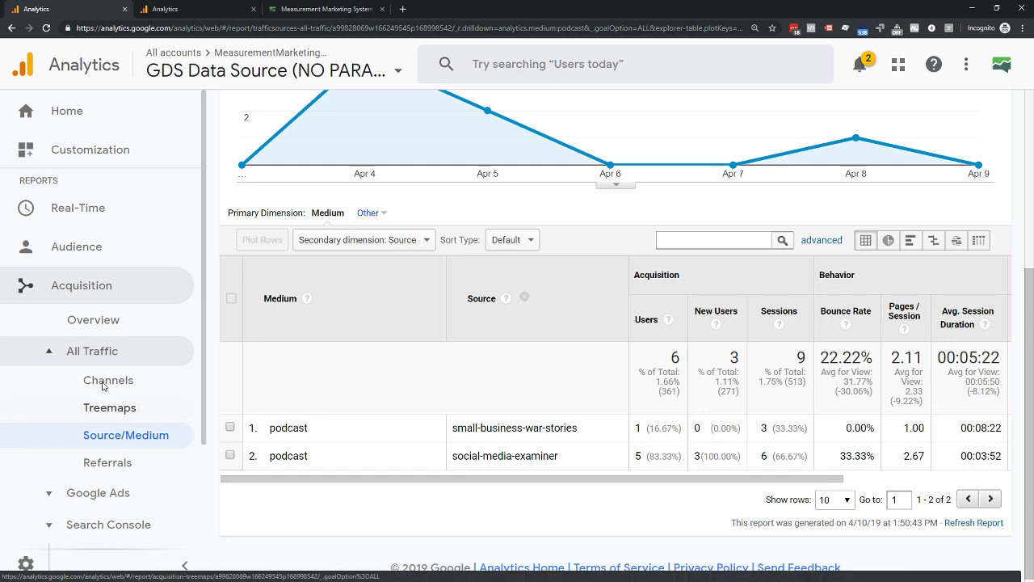
Switch from the current view to the z_Backup Data - DNU view of the same property
{"action": "left_click", "coordinate": [194, 52]}
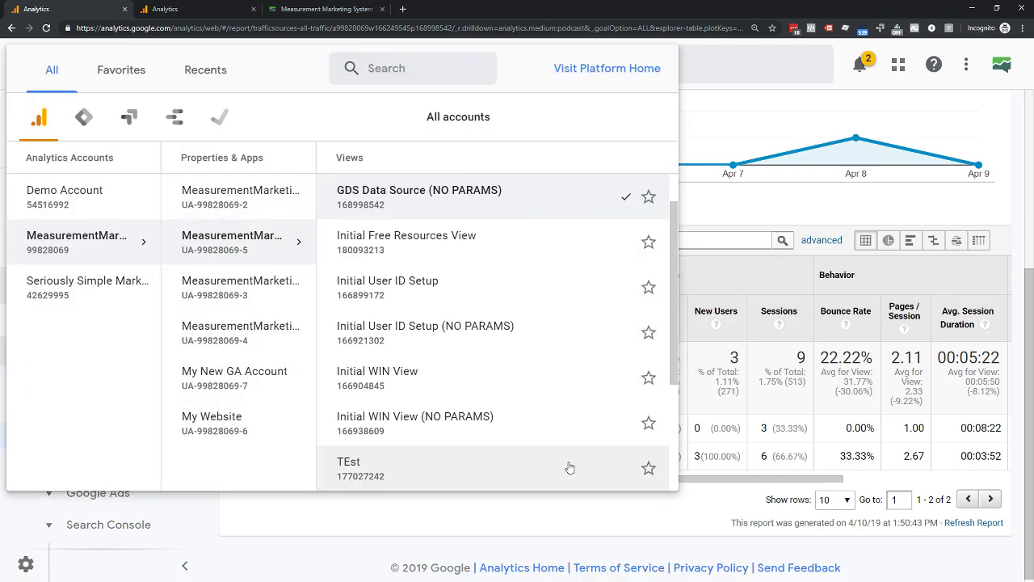
{"action": "scroll", "coordinate": [420, 439], "scroll_direction": "down", "scroll_amount": 2}
{"action": "scroll", "coordinate": [421, 439], "scroll_direction": "down", "scroll_amount": 1}
{"action": "left_click", "coordinate": [386, 467]}
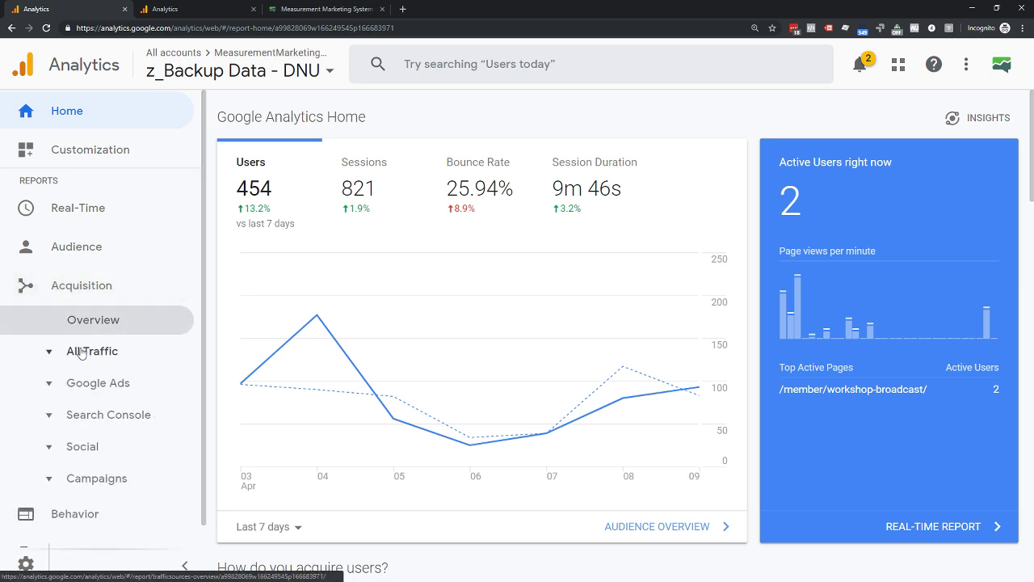
Open the backup view's Source/Medium report and examine its Facebook and Social Media Examiner rows
{"action": "left_click", "coordinate": [77, 359]}
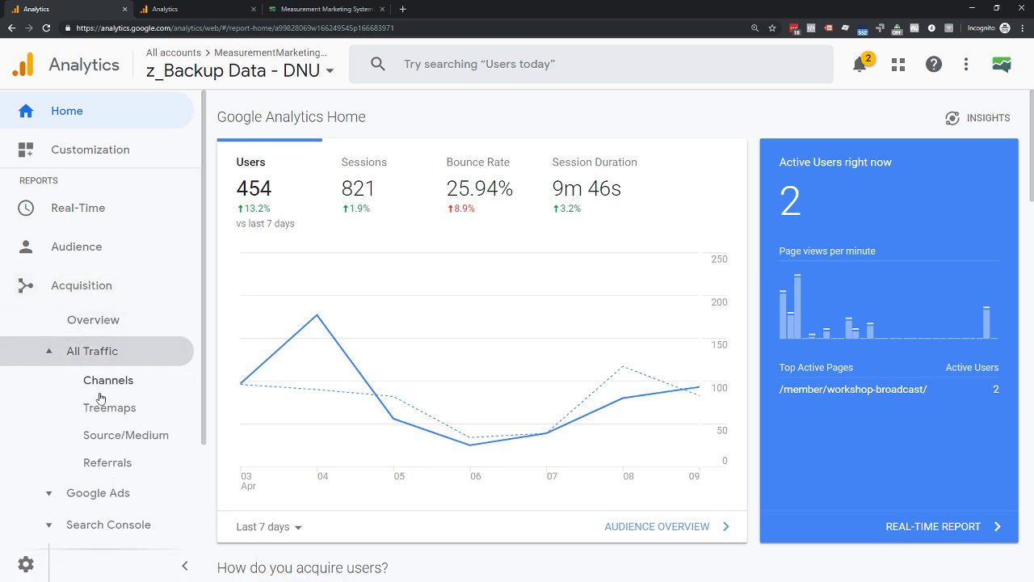
{"action": "left_click", "coordinate": [126, 436]}
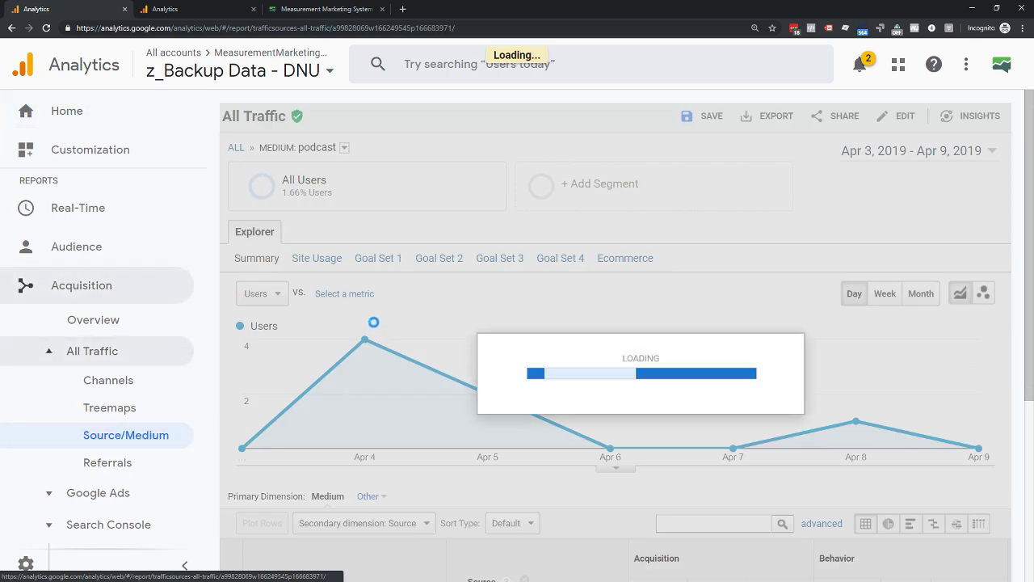
{"action": "scroll", "coordinate": [374, 326], "scroll_direction": "down", "scroll_amount": 6}
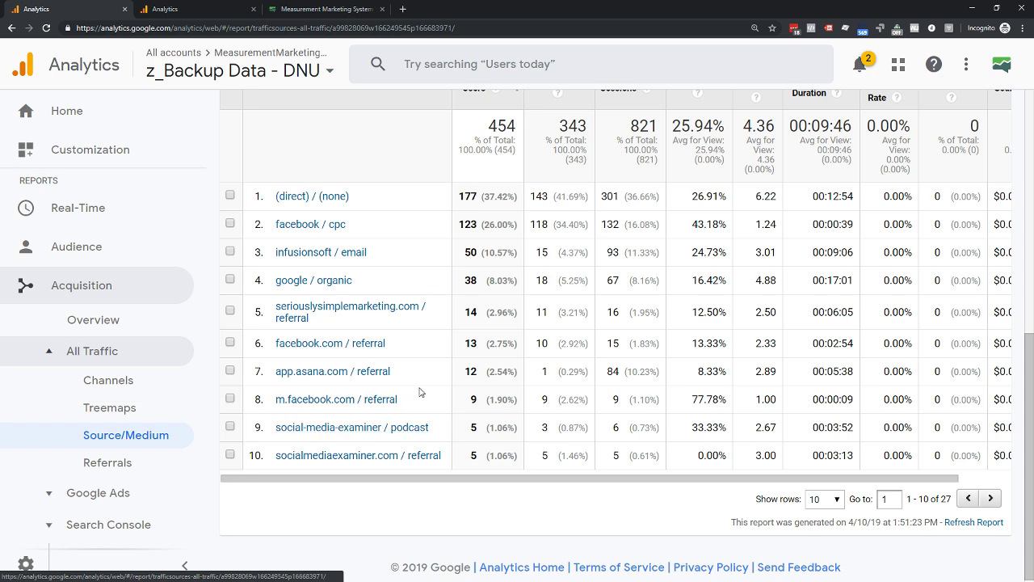
{"action": "scroll", "coordinate": [418, 394], "scroll_direction": "up", "scroll_amount": 3}
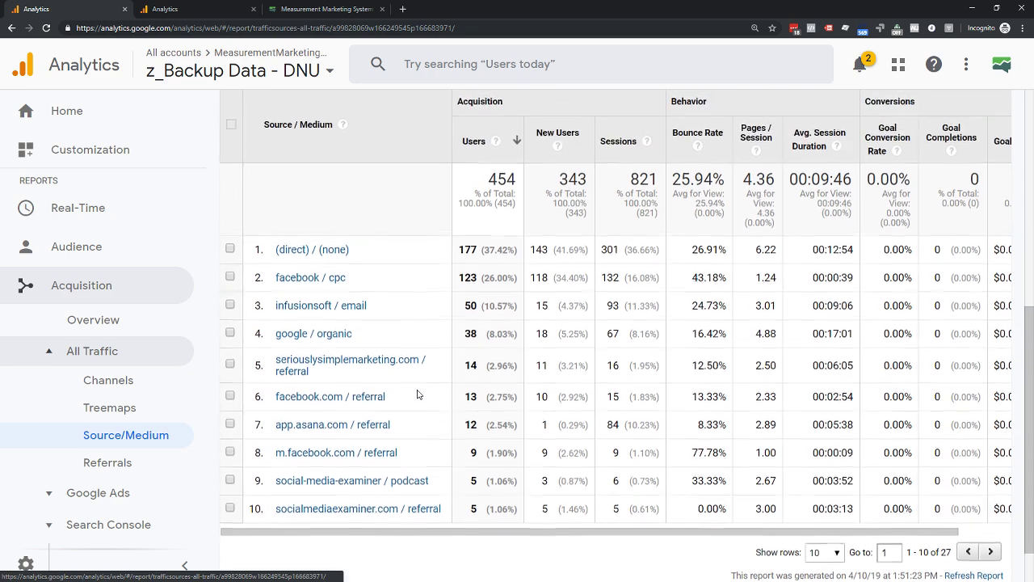
Open the admin Filters list of the GDS Data Source (NO PARAMS) view and review its filters
{"action": "left_click", "coordinate": [170, 8]}
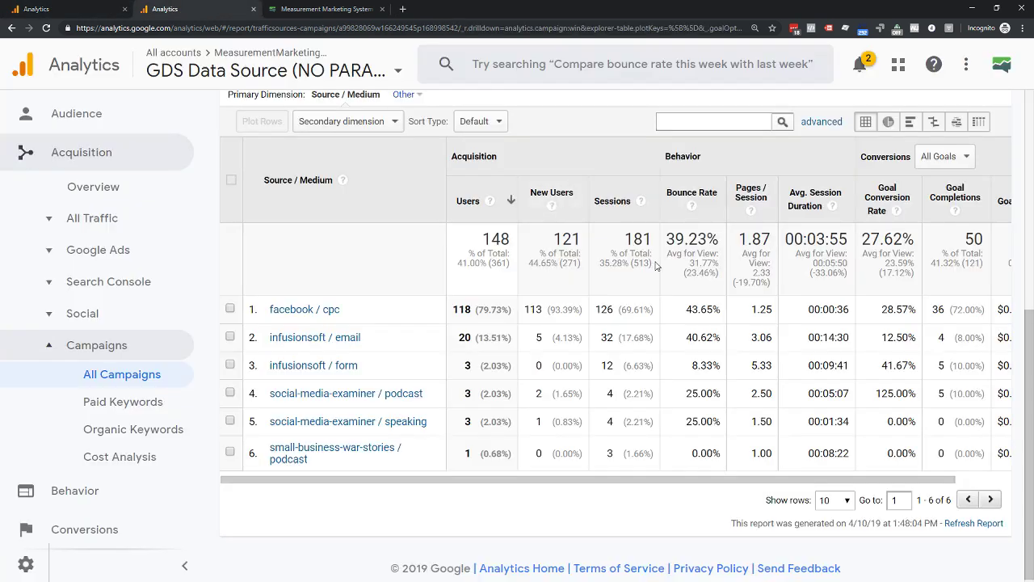
{"action": "scroll", "coordinate": [478, 230], "scroll_direction": "up", "scroll_amount": 3}
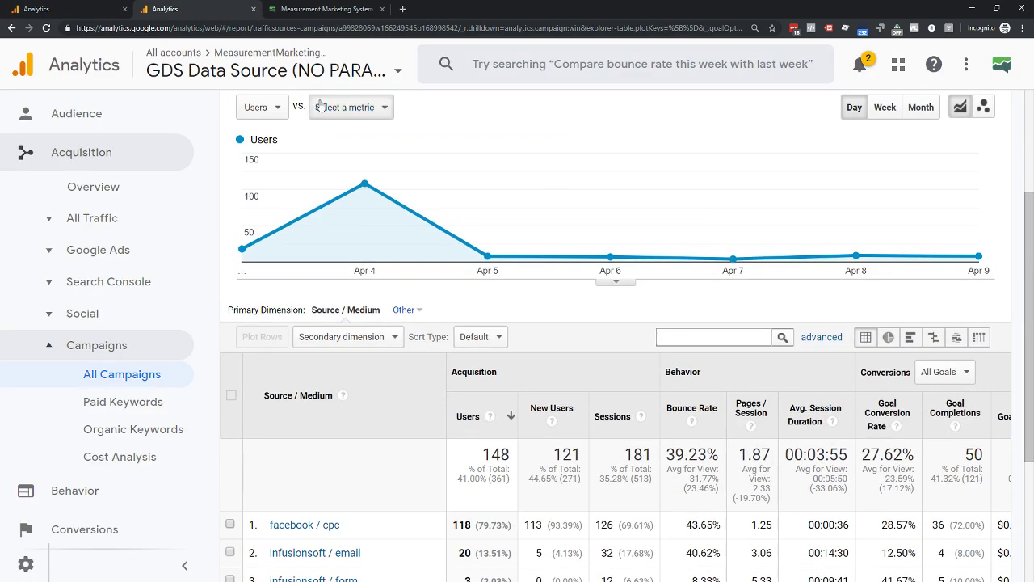
{"action": "left_click", "coordinate": [36, 571]}
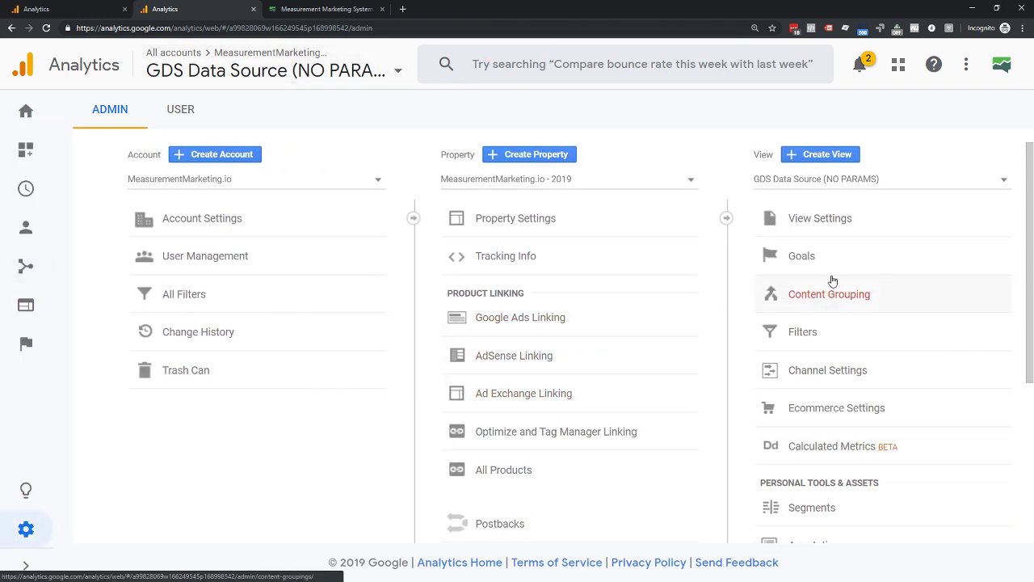
{"action": "left_click", "coordinate": [797, 334]}
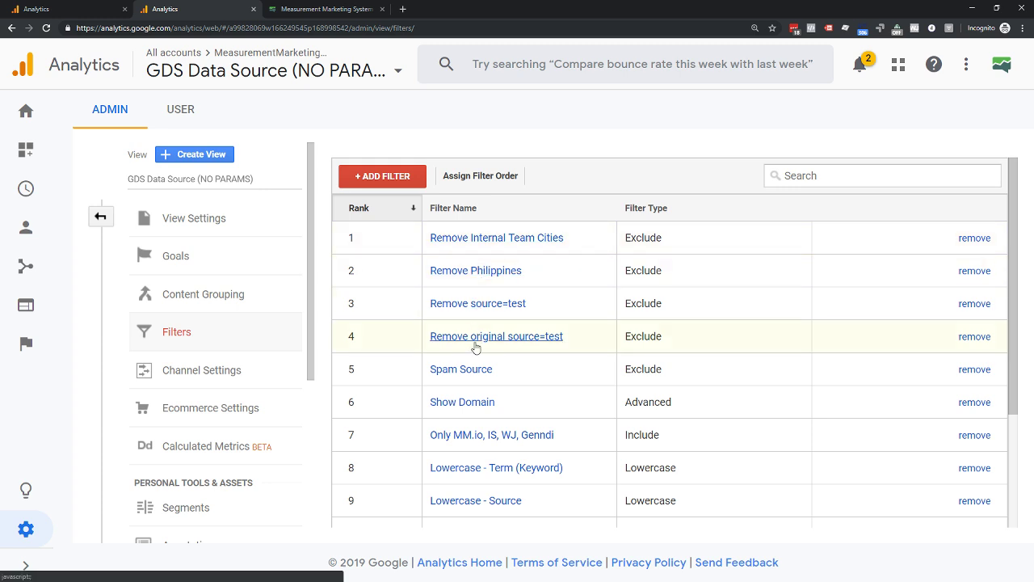
{"action": "scroll", "coordinate": [510, 367], "scroll_direction": "down", "scroll_amount": 2}
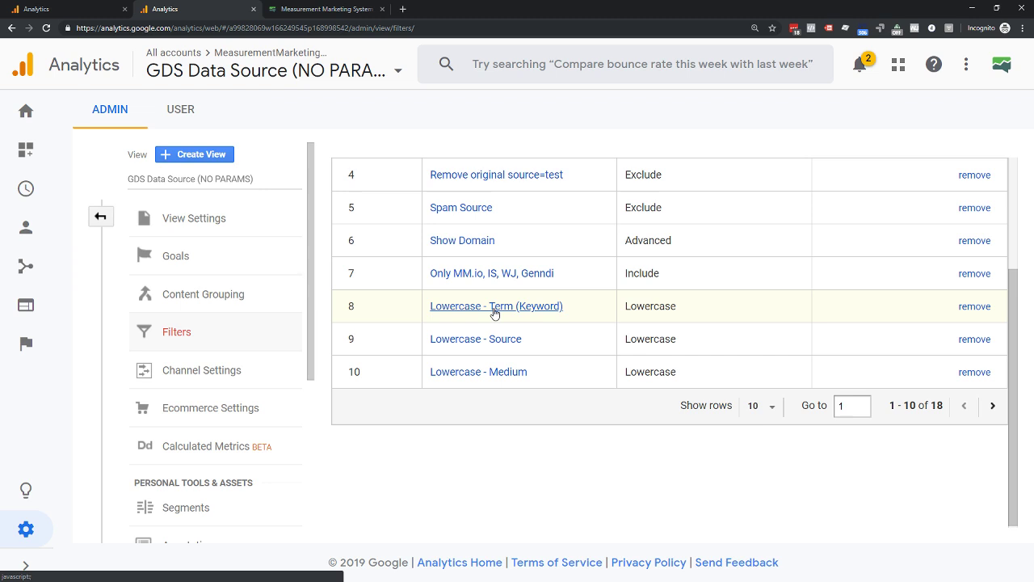
Open the filter "Only MM.io, IS, WJ, Genndi" and examine its Include Hostname pattern
{"action": "left_click", "coordinate": [523, 275]}
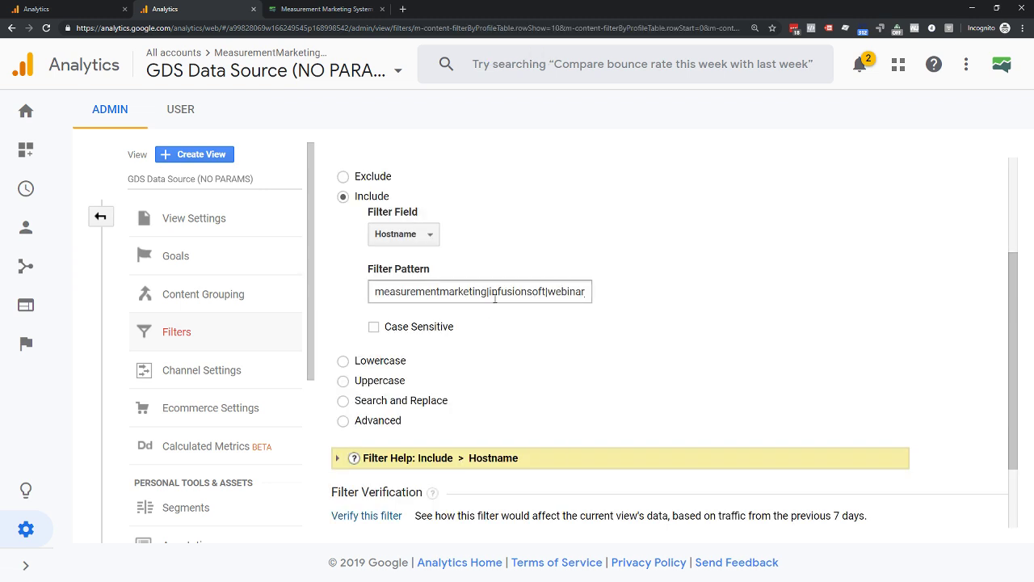
{"action": "left_click_drag", "start_coordinate": [377, 291], "coordinate": [592, 313]}
{"action": "left_click", "coordinate": [558, 323]}
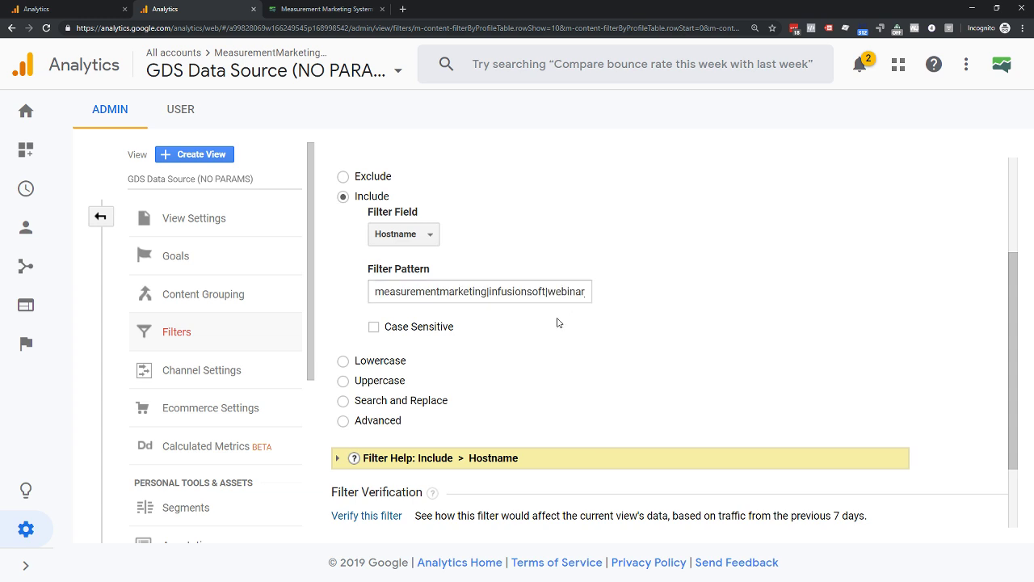
{"action": "scroll", "coordinate": [511, 243], "scroll_direction": "up", "scroll_amount": 1}
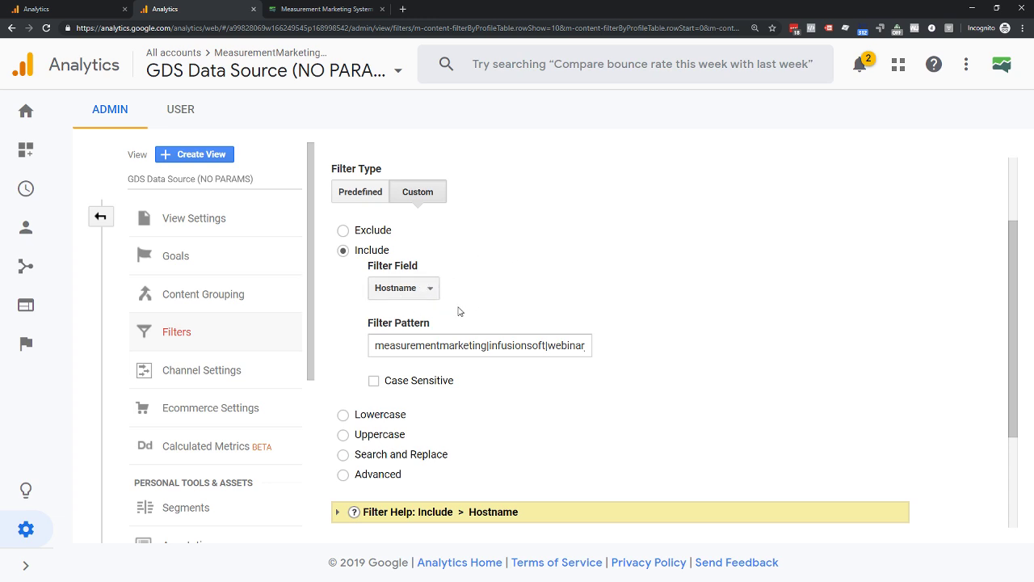
{"action": "scroll", "coordinate": [494, 300], "scroll_direction": "up", "scroll_amount": 2}
{"action": "scroll", "coordinate": [499, 307], "scroll_direction": "down", "scroll_amount": 3}
{"action": "scroll", "coordinate": [506, 275], "scroll_direction": "up", "scroll_amount": 3}
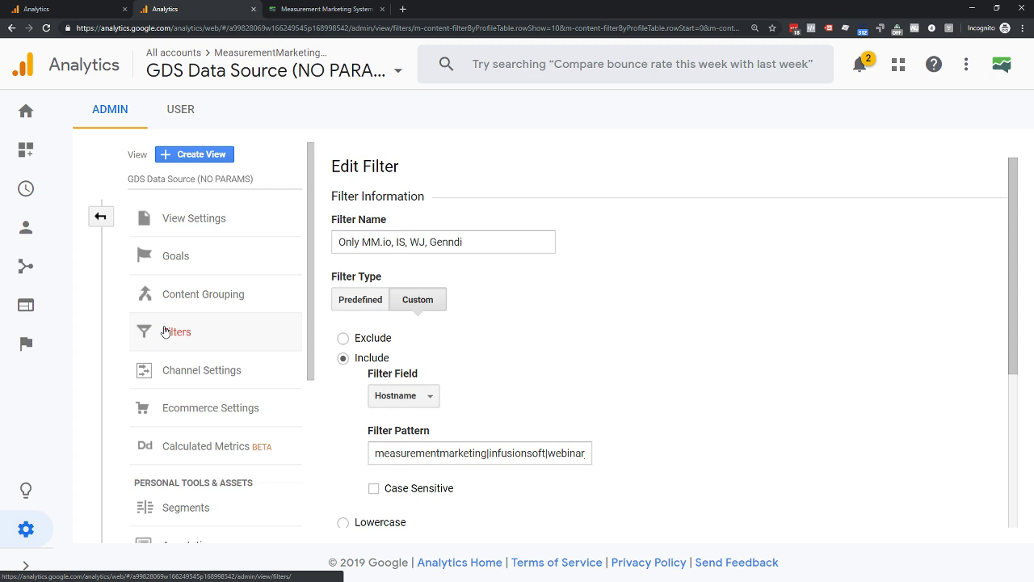
Open the View Settings of GDS Data Source (NO PARAMS) and examine the basic settings, from view name to bot filtering
{"action": "left_click", "coordinate": [202, 220]}
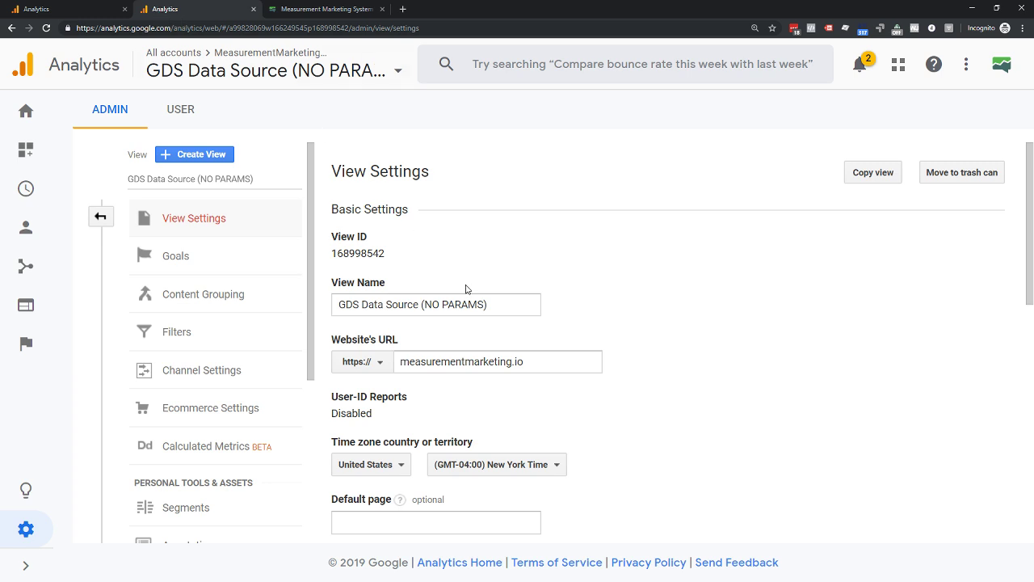
{"action": "scroll", "coordinate": [464, 284], "scroll_direction": "down", "scroll_amount": 1}
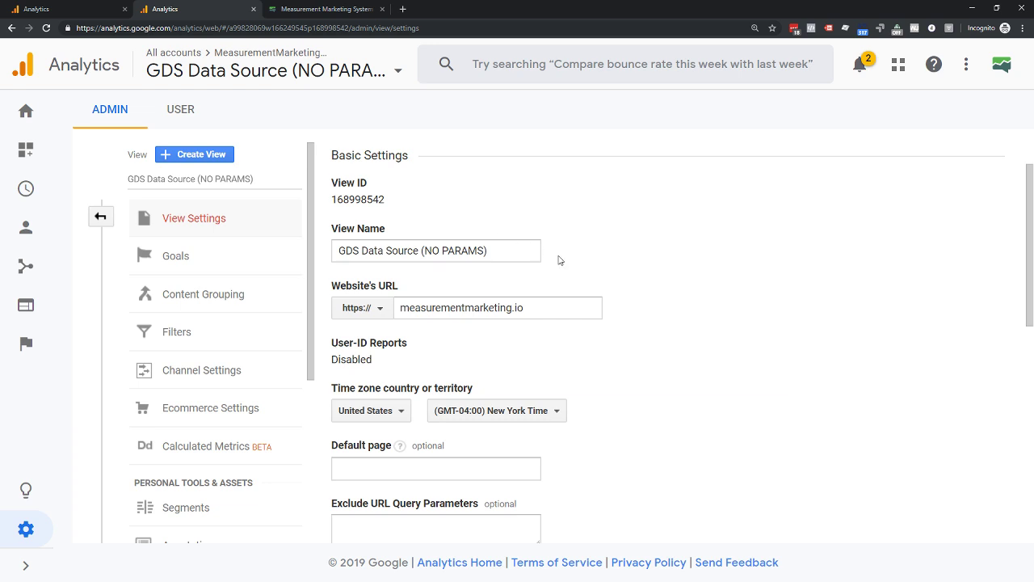
{"action": "scroll", "coordinate": [661, 297], "scroll_direction": "down", "scroll_amount": 3}
{"action": "scroll", "coordinate": [651, 292], "scroll_direction": "up", "scroll_amount": 3}
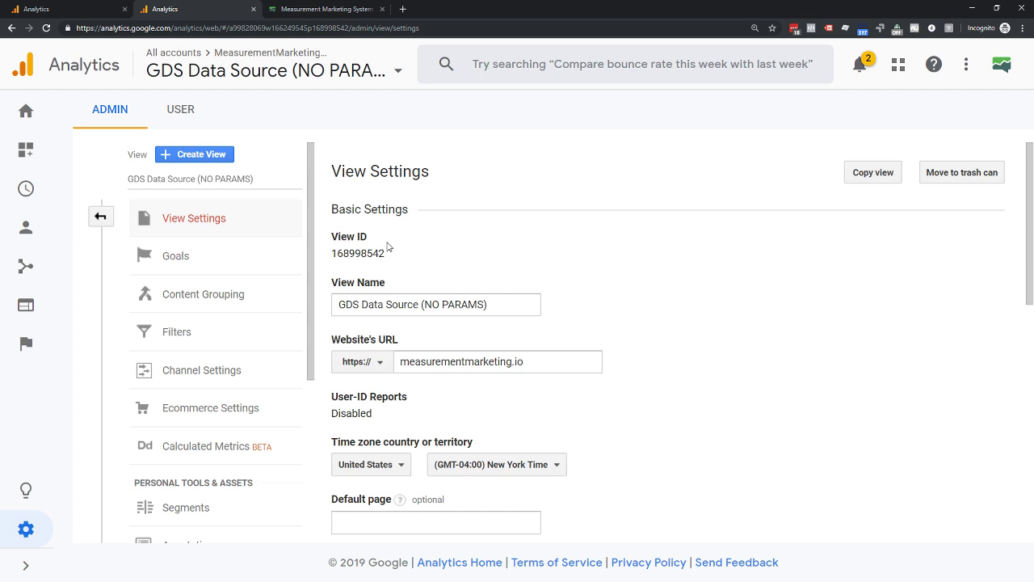
{"action": "scroll", "coordinate": [485, 283], "scroll_direction": "down", "scroll_amount": 2}
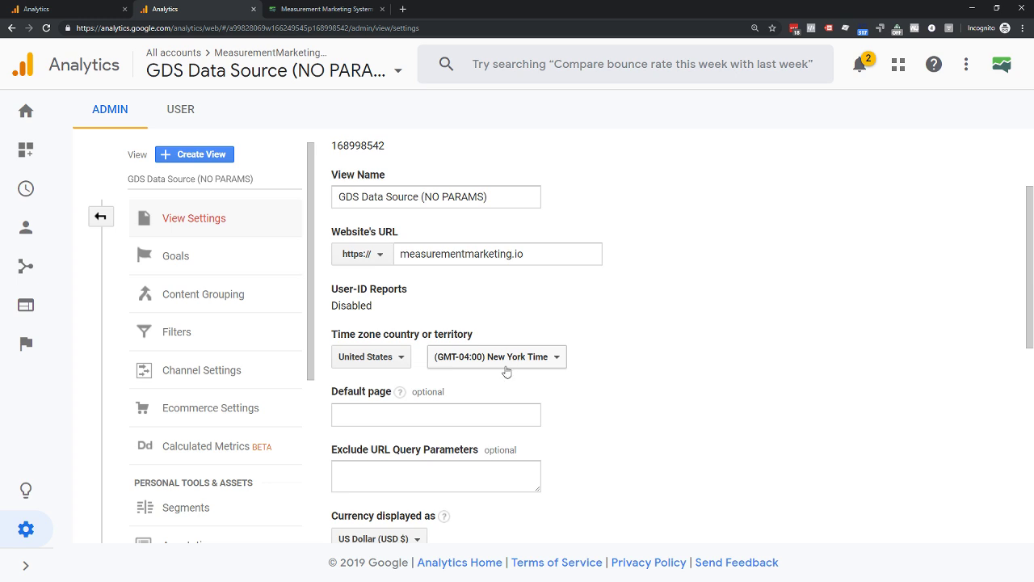
{"action": "scroll", "coordinate": [487, 349], "scroll_direction": "down", "scroll_amount": 1}
{"action": "scroll", "coordinate": [487, 349], "scroll_direction": "down", "scroll_amount": 3}
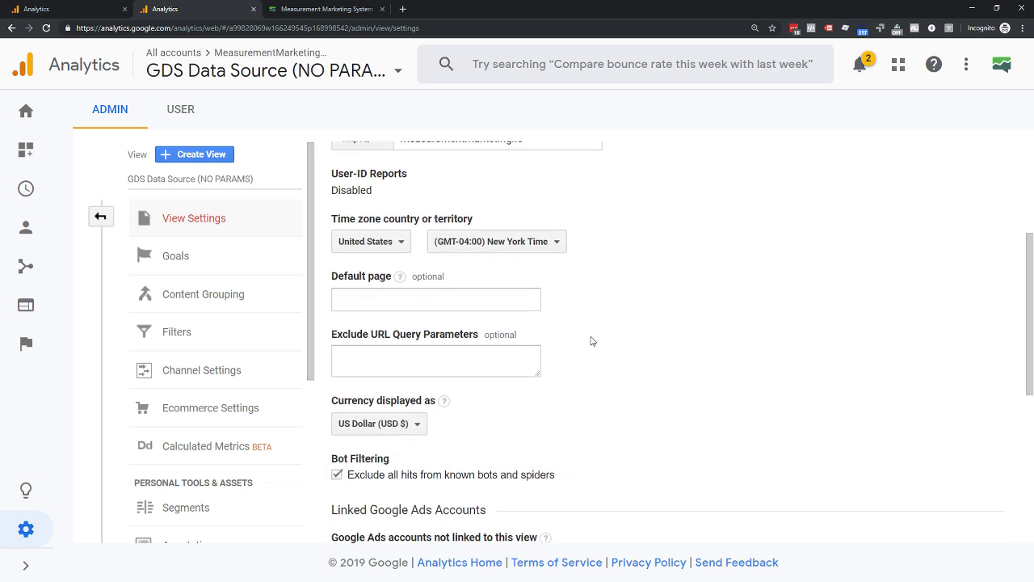
Enter "affid,email," as example excluded URL query parameters and clear the field again
{"action": "left_click", "coordinate": [379, 311]}
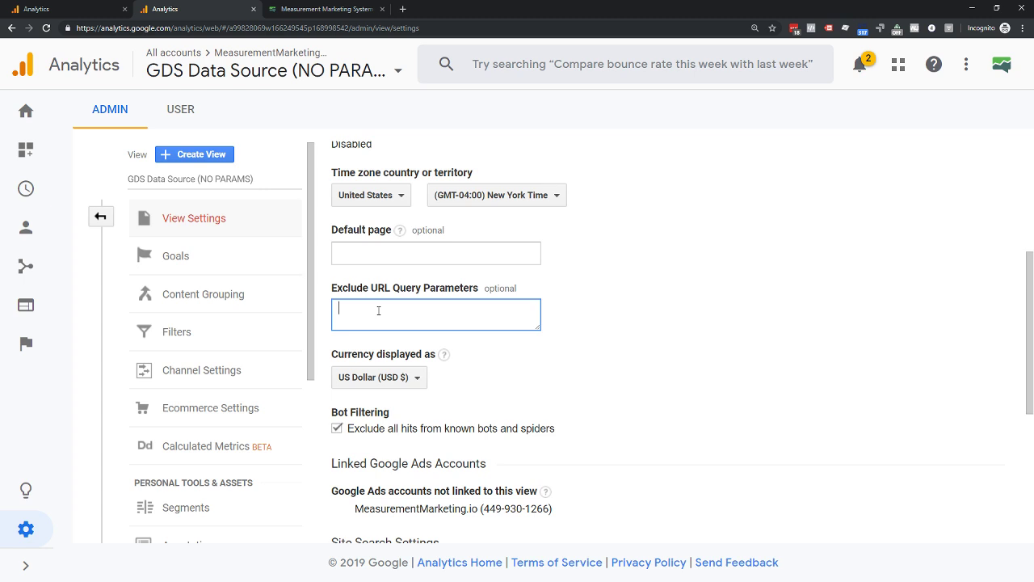
{"action": "type", "text": "affid,email,"}
{"action": "left_click_drag", "start_coordinate": [406, 306], "coordinate": [319, 304]}
{"action": "key", "text": "BackSpace"}
{"action": "scroll", "coordinate": [475, 348], "scroll_direction": "down", "scroll_amount": 1}
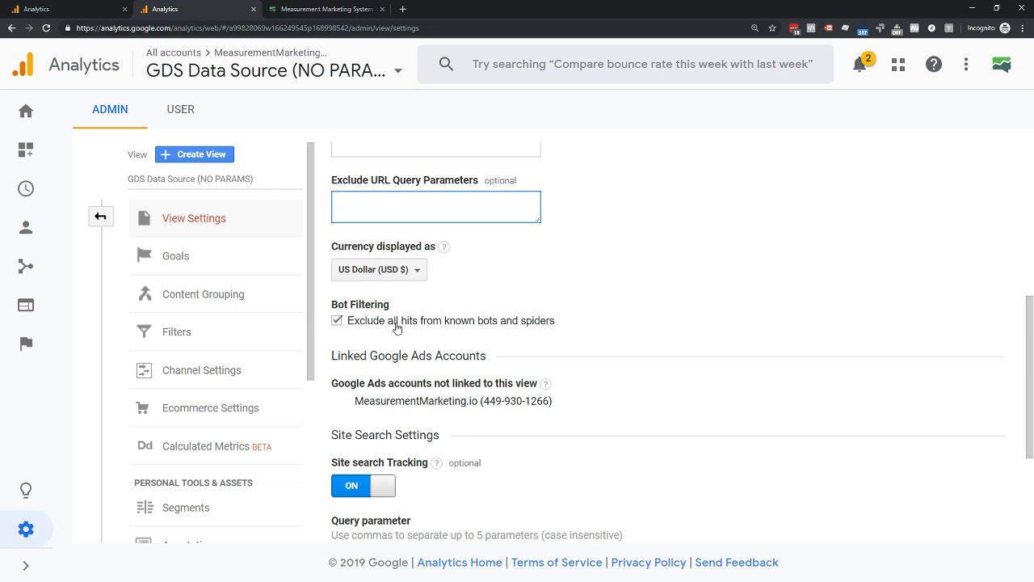
Switch to the z_Backup Data - DNU view of the same property and check its filters
{"action": "left_click", "coordinate": [279, 72]}
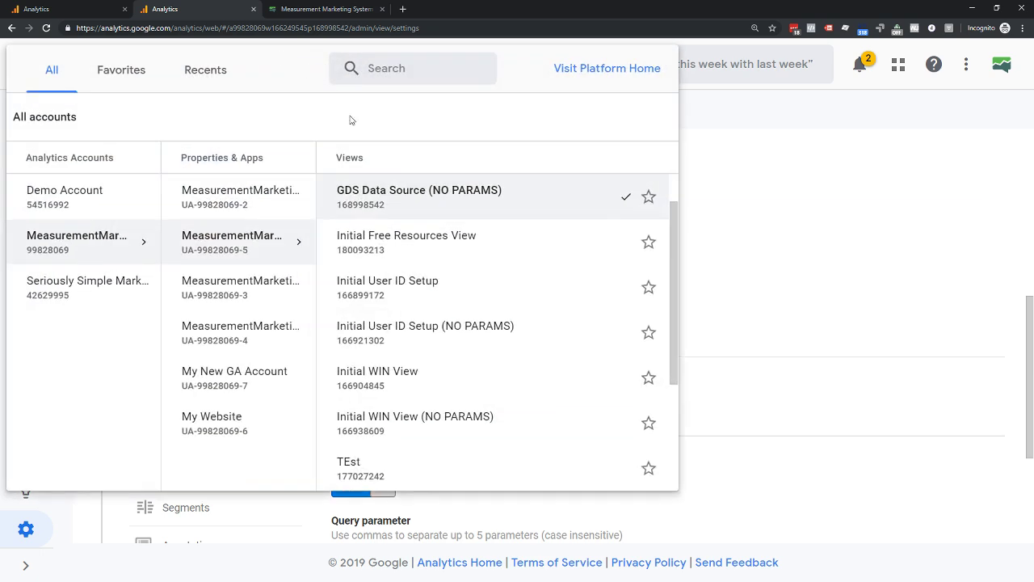
{"action": "scroll", "coordinate": [422, 404], "scroll_direction": "down", "scroll_amount": 4}
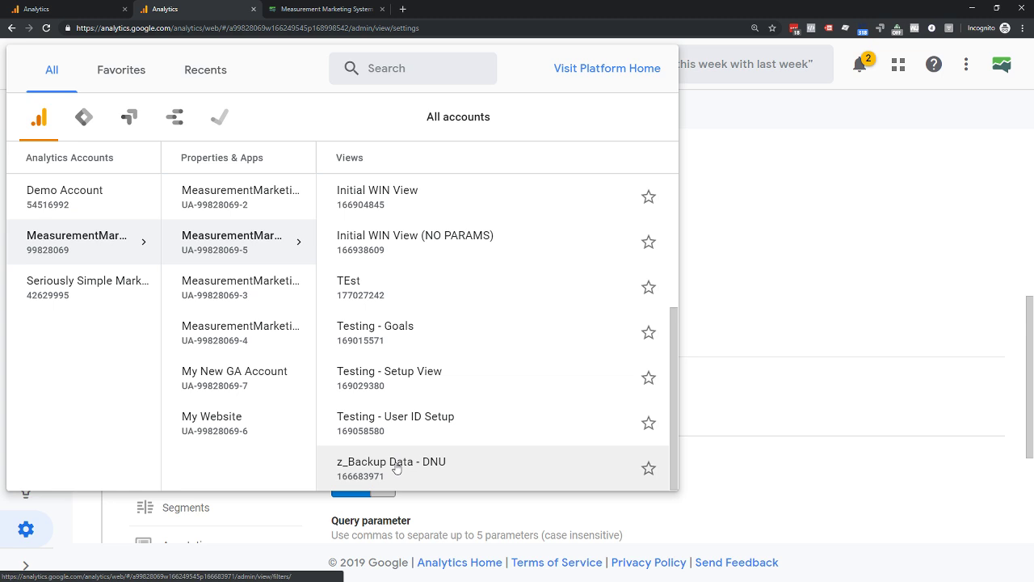
{"action": "left_click", "coordinate": [396, 469]}
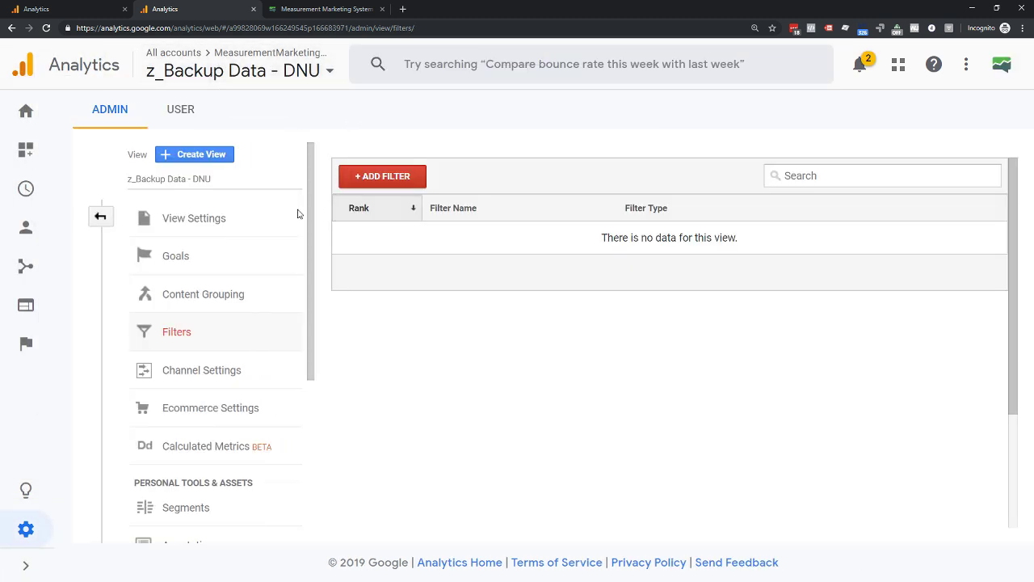
Examine the backup view's settings for excluded URL query parameters, bot filtering and site search tracking
{"action": "left_click", "coordinate": [188, 217]}
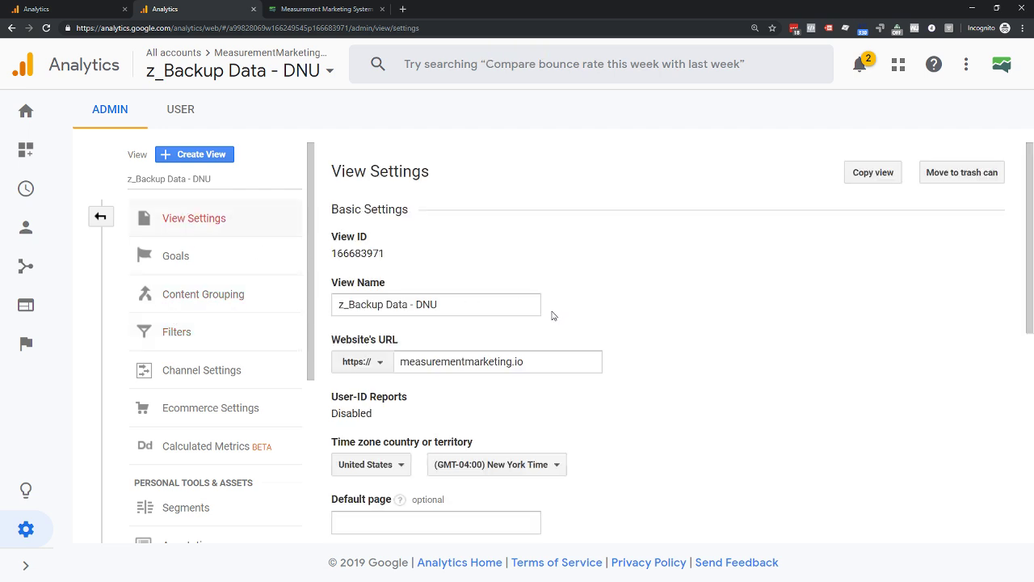
{"action": "scroll", "coordinate": [552, 316], "scroll_direction": "down", "scroll_amount": 10}
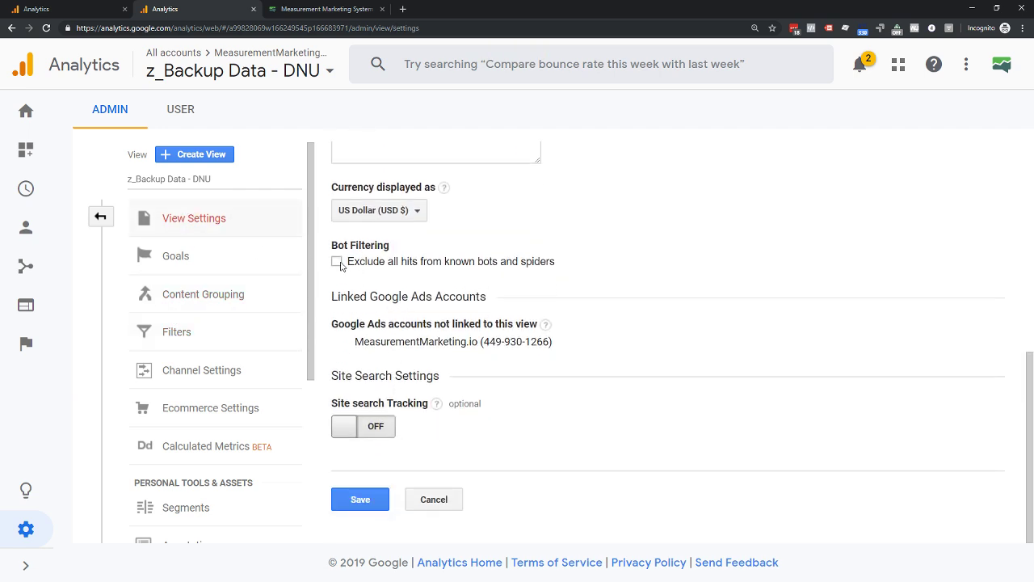
{"action": "scroll", "coordinate": [356, 267], "scroll_direction": "up", "scroll_amount": 10}
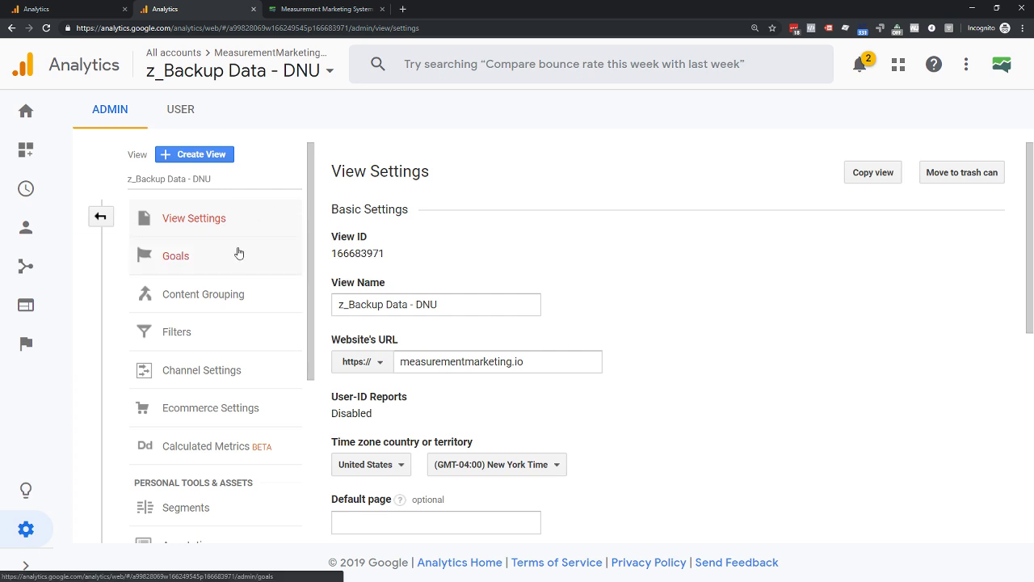
{"action": "scroll", "coordinate": [427, 372], "scroll_direction": "down", "scroll_amount": 5}
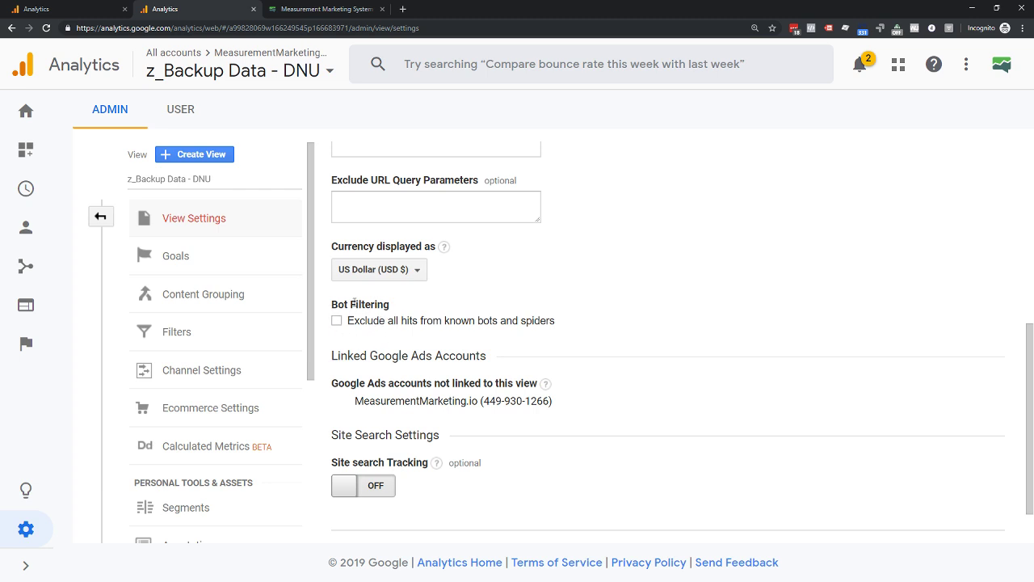
{"action": "scroll", "coordinate": [372, 310], "scroll_direction": "up", "scroll_amount": 2}
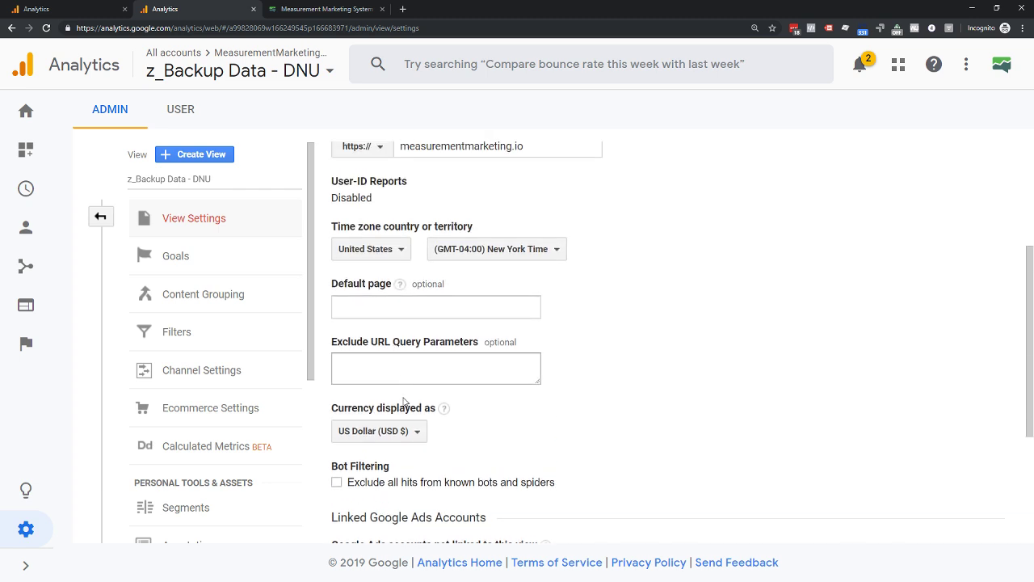
{"action": "scroll", "coordinate": [364, 340], "scroll_direction": "down", "scroll_amount": 1}
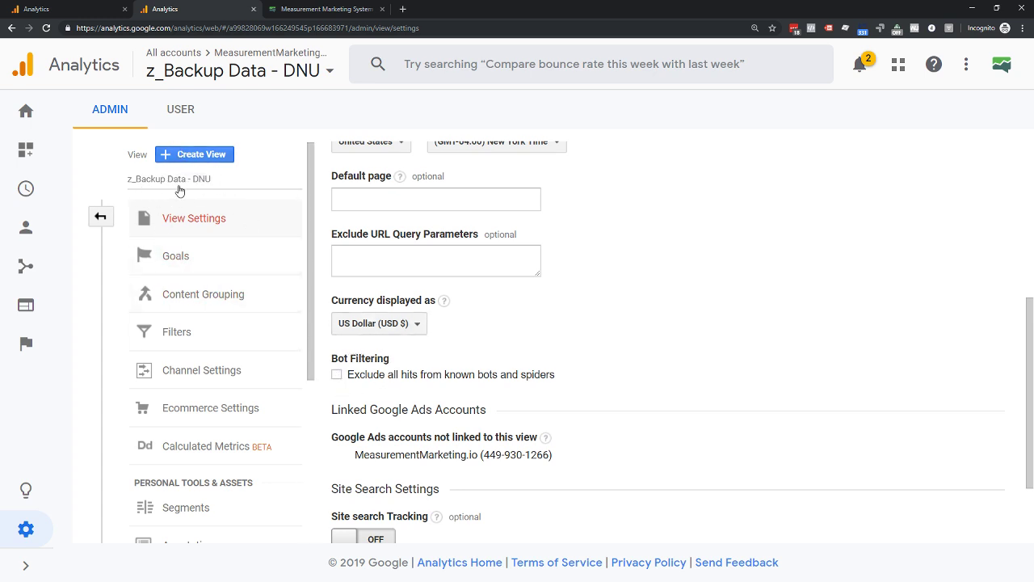
{"action": "left_click", "coordinate": [242, 209]}
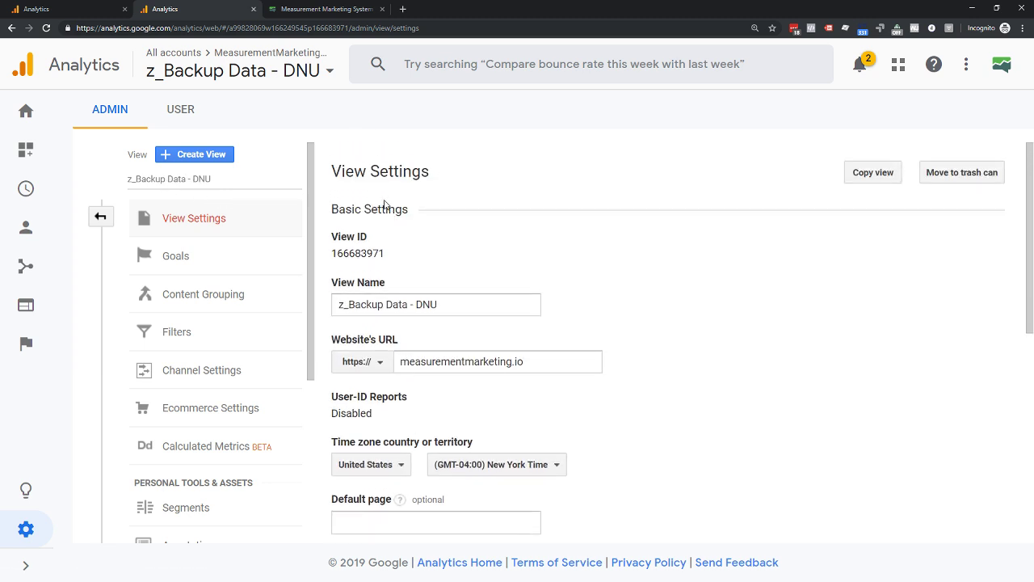
Switch back to the GDS Data Source (NO PARAMS) view and look over its filters and admin options
{"action": "left_click", "coordinate": [278, 71]}
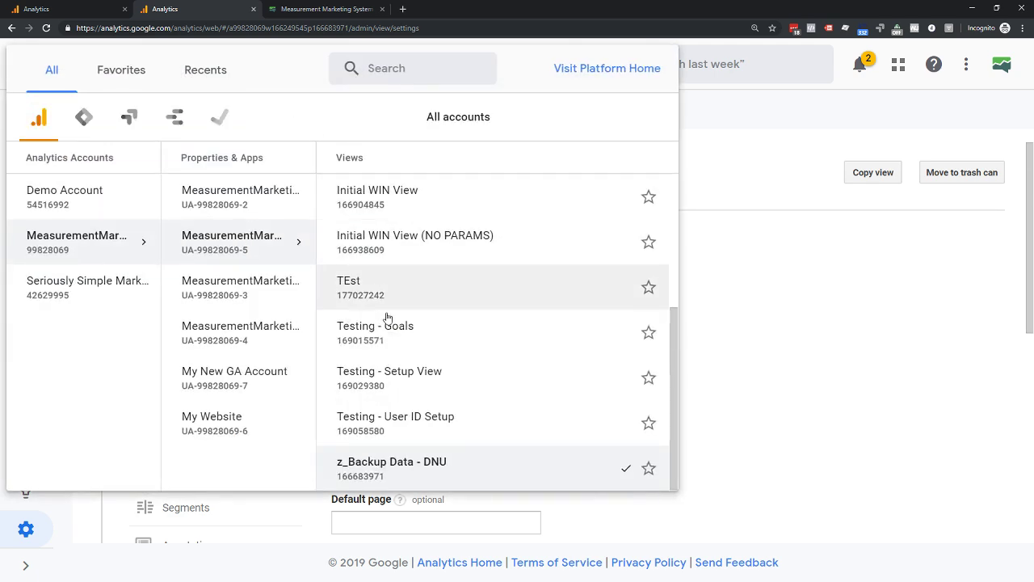
{"action": "scroll", "coordinate": [395, 347], "scroll_direction": "up", "scroll_amount": 3}
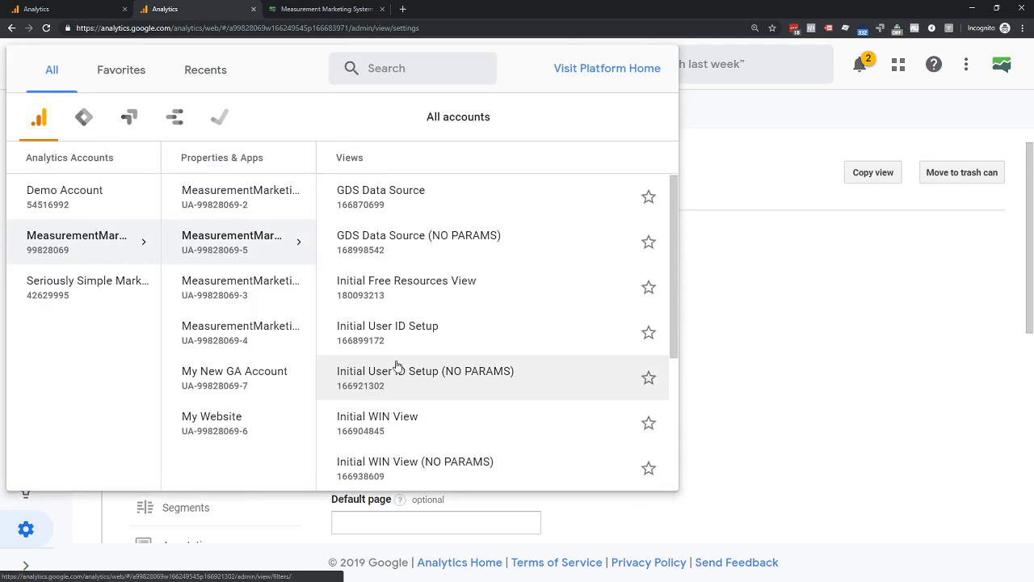
{"action": "left_click", "coordinate": [395, 246]}
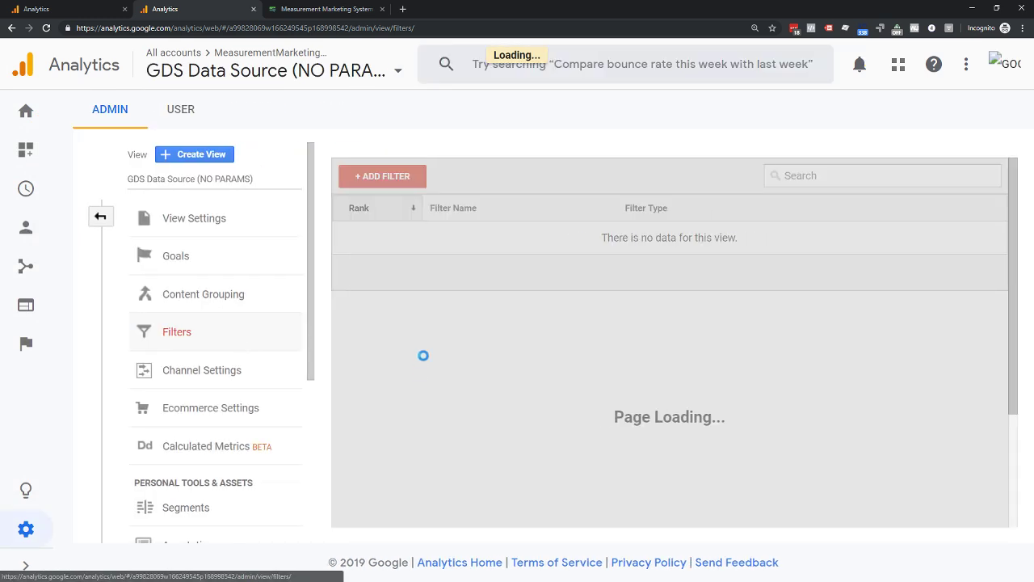
{"action": "scroll", "coordinate": [272, 350], "scroll_direction": "down", "scroll_amount": 3}
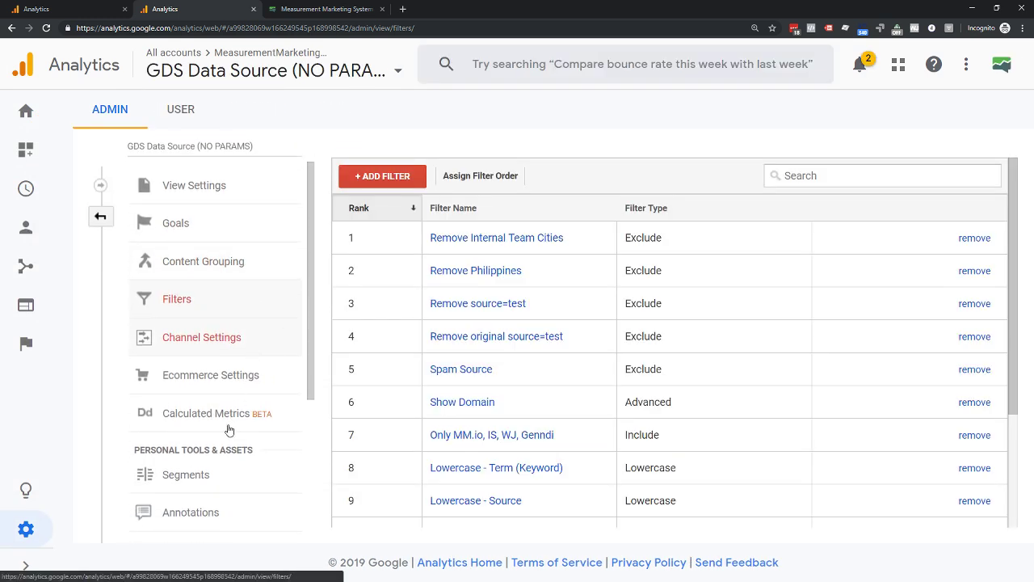
{"action": "scroll", "coordinate": [225, 482], "scroll_direction": "down", "scroll_amount": 5}
{"action": "scroll", "coordinate": [226, 477], "scroll_direction": "up", "scroll_amount": 8}
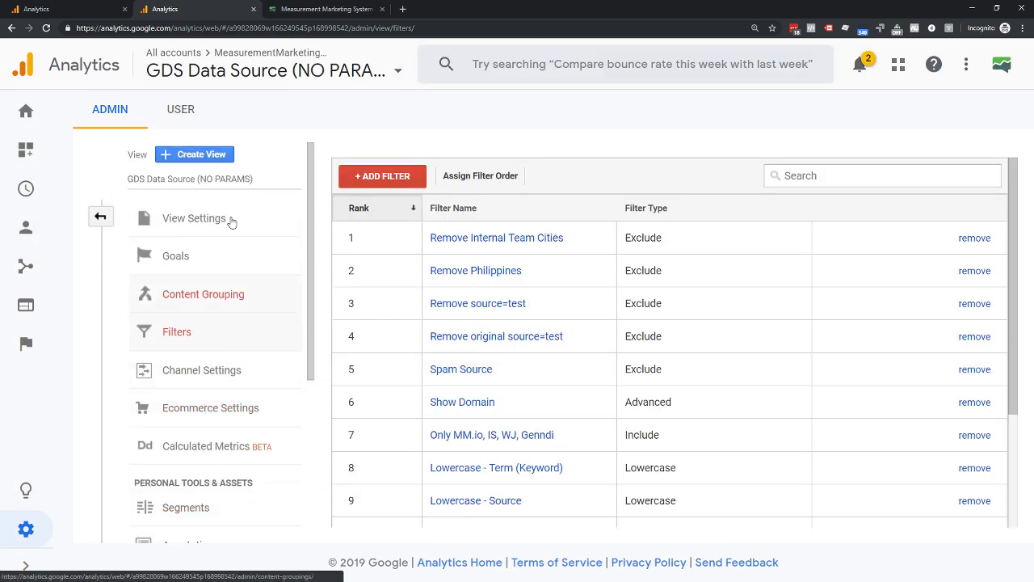
Reopen the View Settings of GDS Data Source (NO PARAMS) and examine its bot filtering and site search settings
{"action": "left_click", "coordinate": [190, 218]}
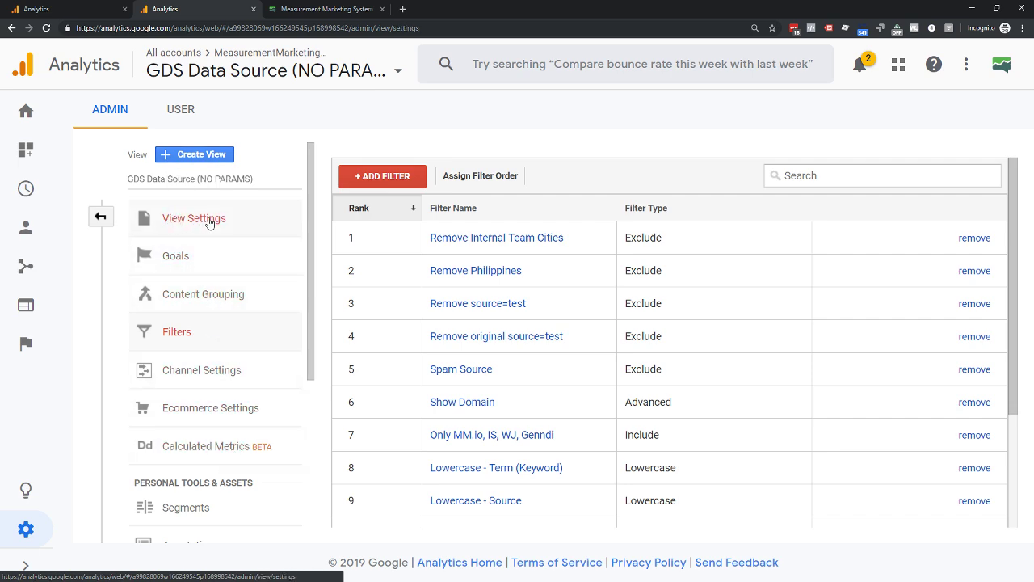
{"action": "scroll", "coordinate": [437, 260], "scroll_direction": "down", "scroll_amount": 3}
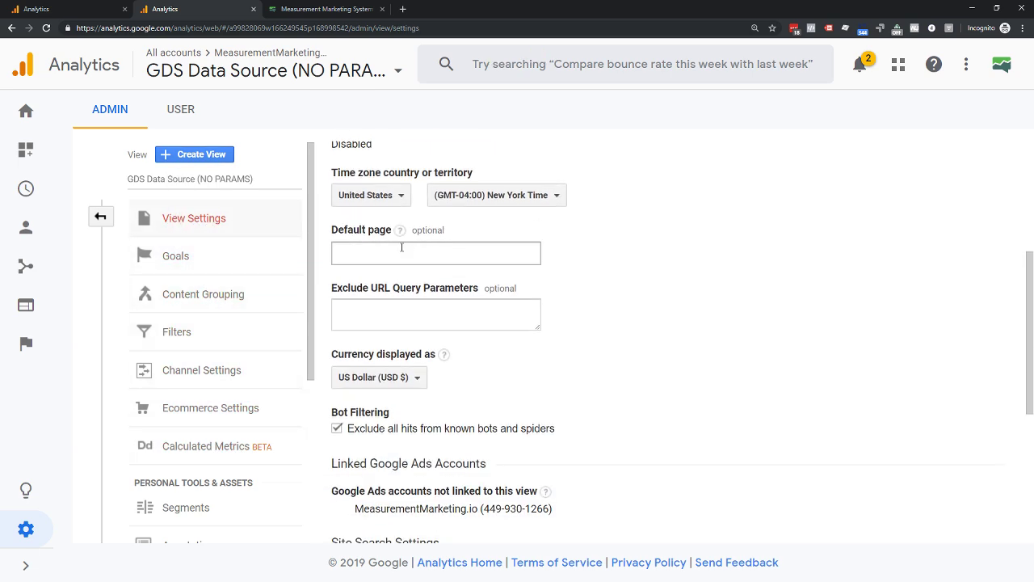
{"action": "scroll", "coordinate": [396, 265], "scroll_direction": "down", "scroll_amount": 2}
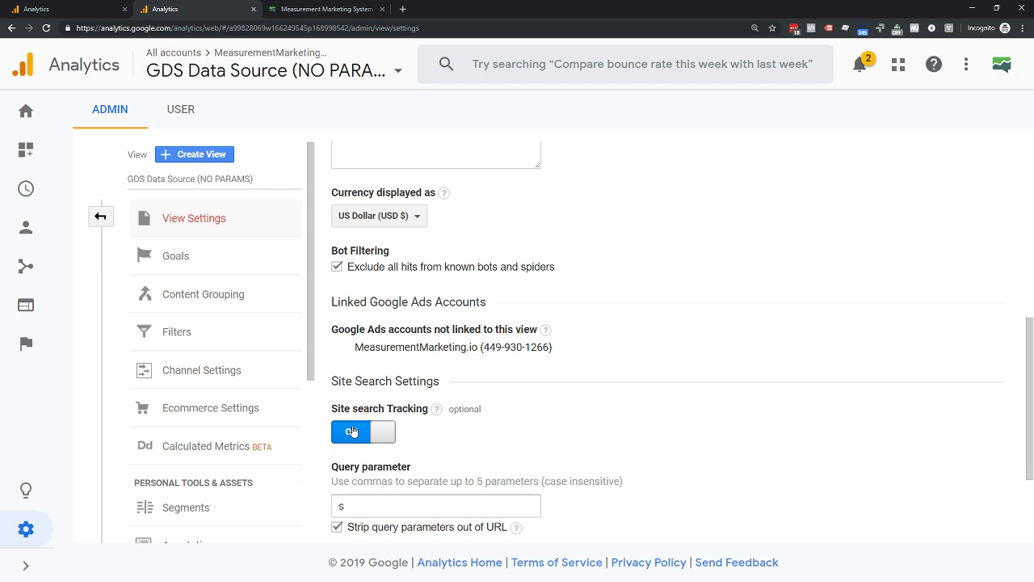
{"action": "scroll", "coordinate": [352, 431], "scroll_direction": "down", "scroll_amount": 1}
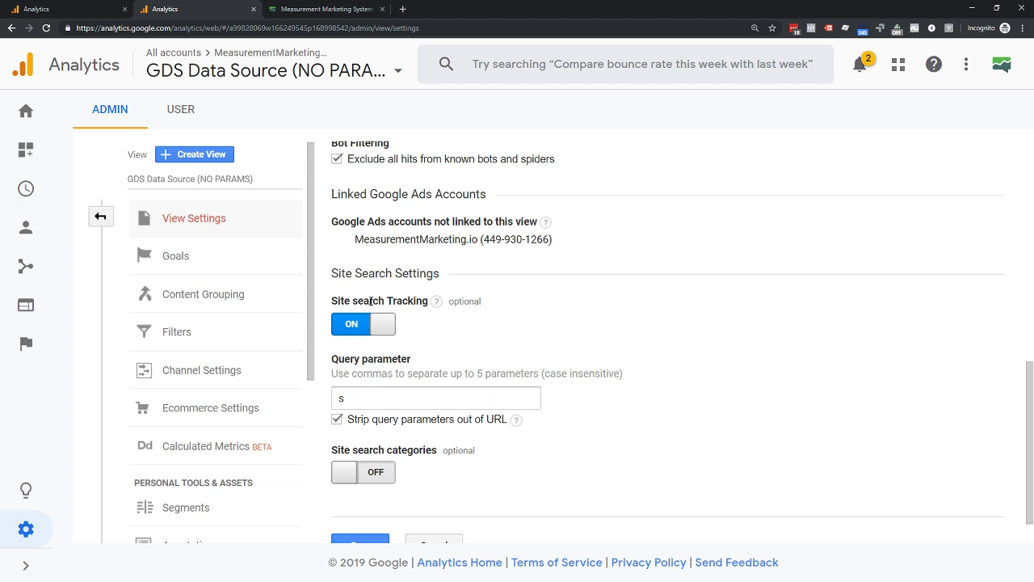
Highlight the site search query parameter, then open the Search Terms report in the z_Backup Data - DNU view
{"action": "left_click", "coordinate": [369, 395]}
{"action": "key", "text": "ctrl+a"}
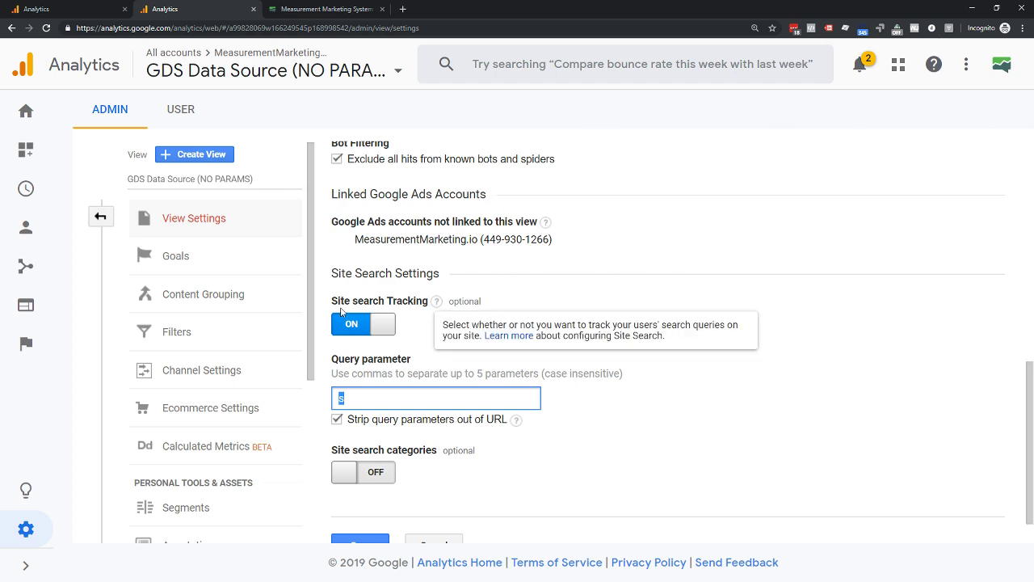
{"action": "left_click", "coordinate": [76, 8]}
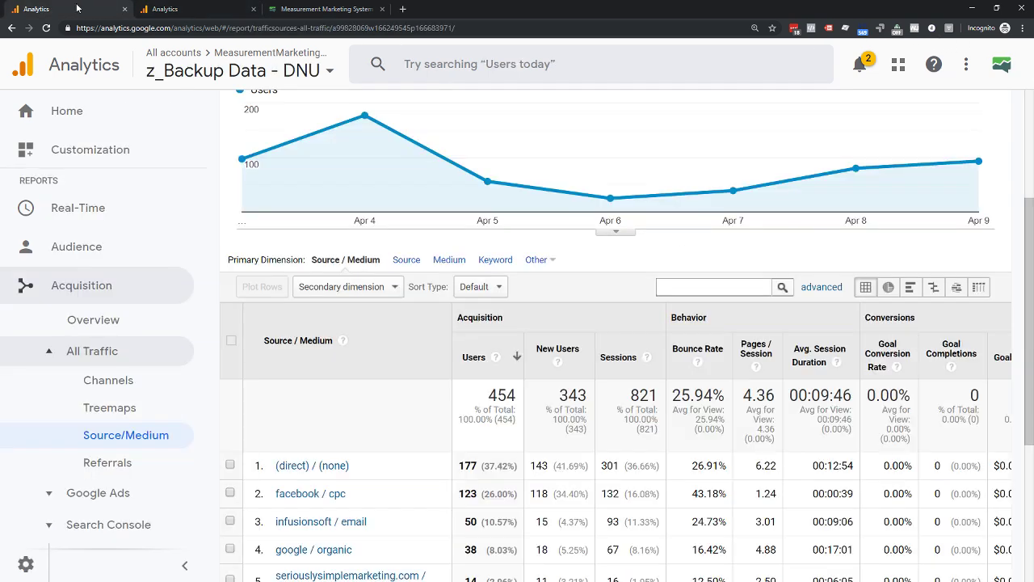
{"action": "left_click", "coordinate": [39, 353]}
{"action": "scroll", "coordinate": [50, 346], "scroll_direction": "down", "scroll_amount": 2}
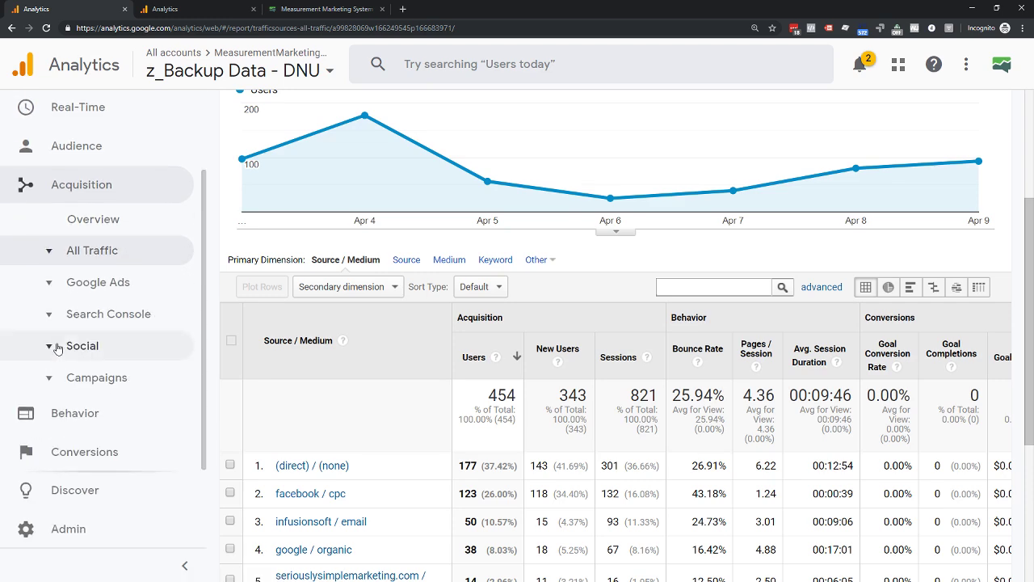
{"action": "left_click", "coordinate": [57, 417]}
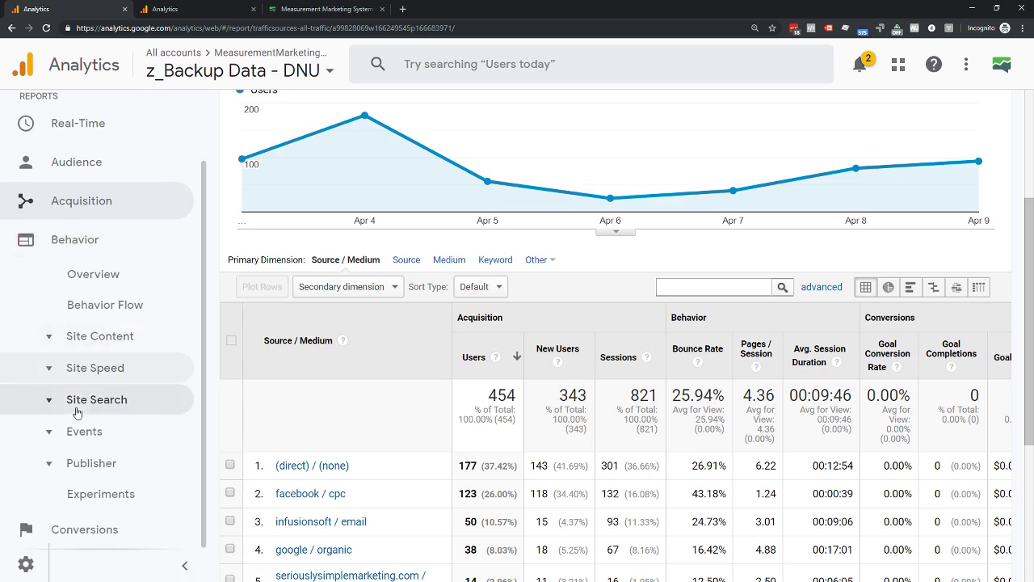
{"action": "left_click", "coordinate": [77, 410]}
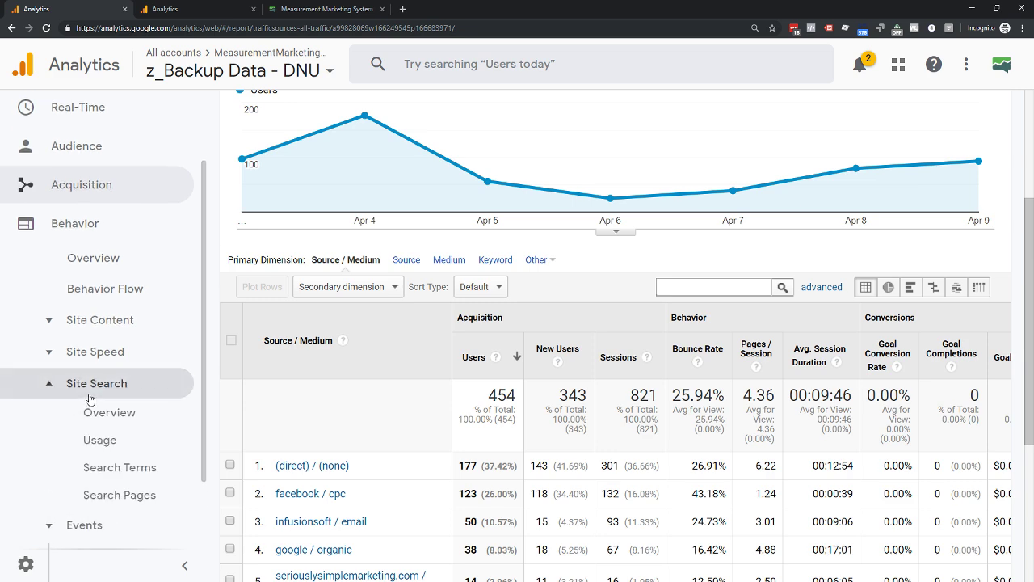
{"action": "left_click", "coordinate": [107, 469]}
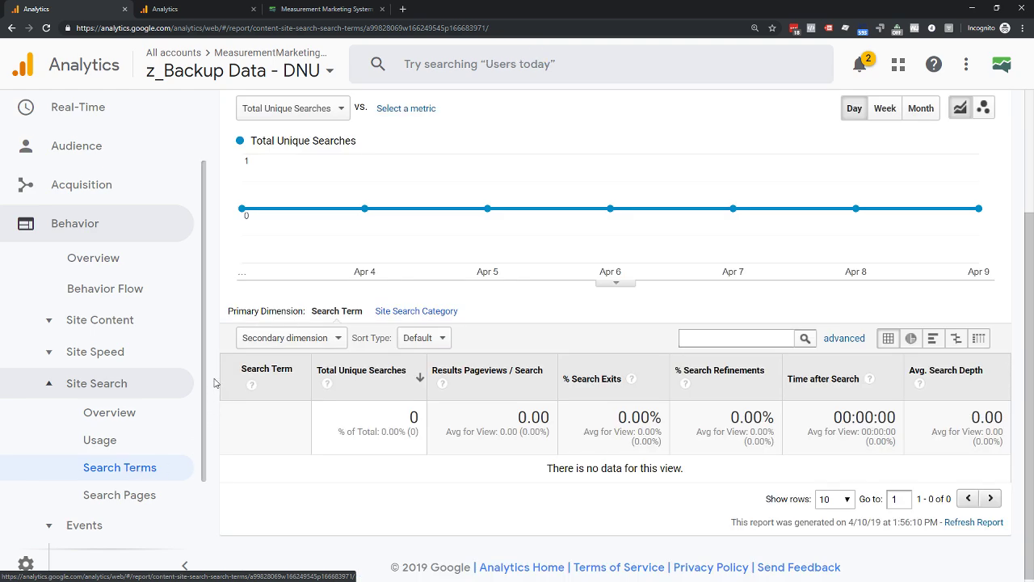
Set the Search Terms report's date range to Nov 1, 2018 - Apr 9, 2019
{"action": "scroll", "coordinate": [665, 267], "scroll_direction": "up", "scroll_amount": 2}
{"action": "left_click", "coordinate": [847, 152]}
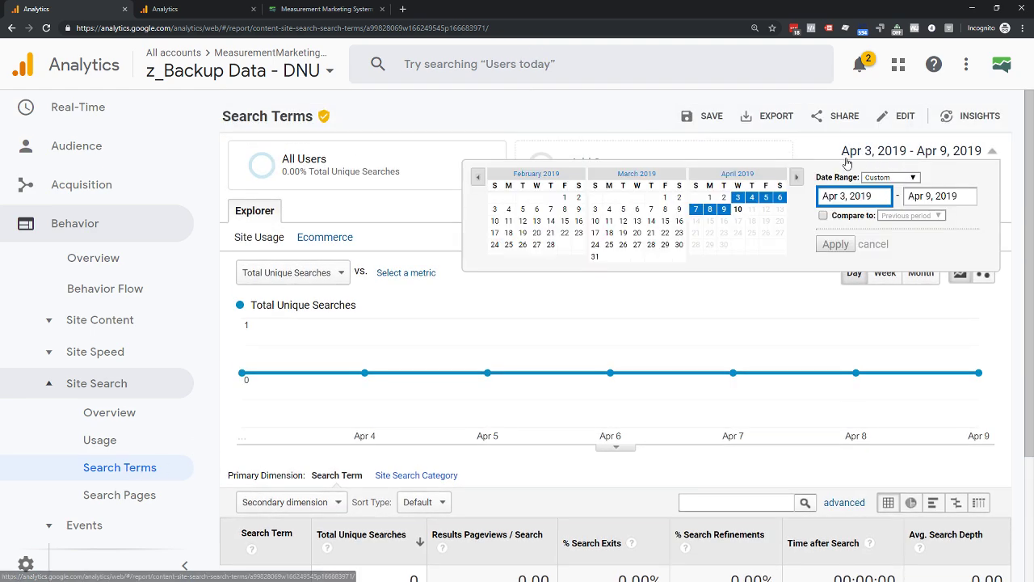
{"action": "left_click", "coordinate": [478, 177]}
{"action": "left_click", "coordinate": [478, 177]}
{"action": "left_click", "coordinate": [477, 177]}
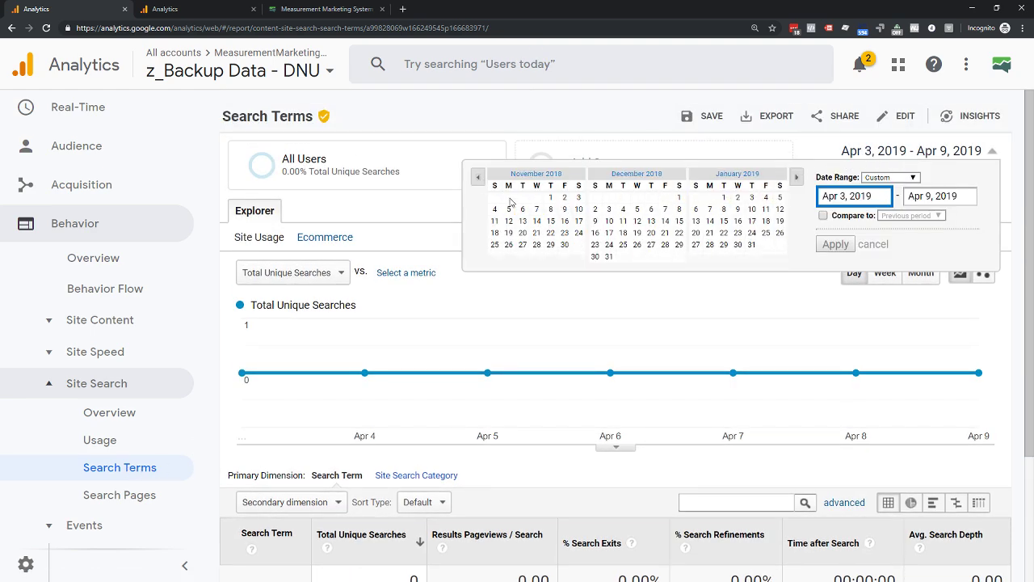
{"action": "left_click", "coordinate": [550, 197]}
{"action": "left_click", "coordinate": [836, 244]}
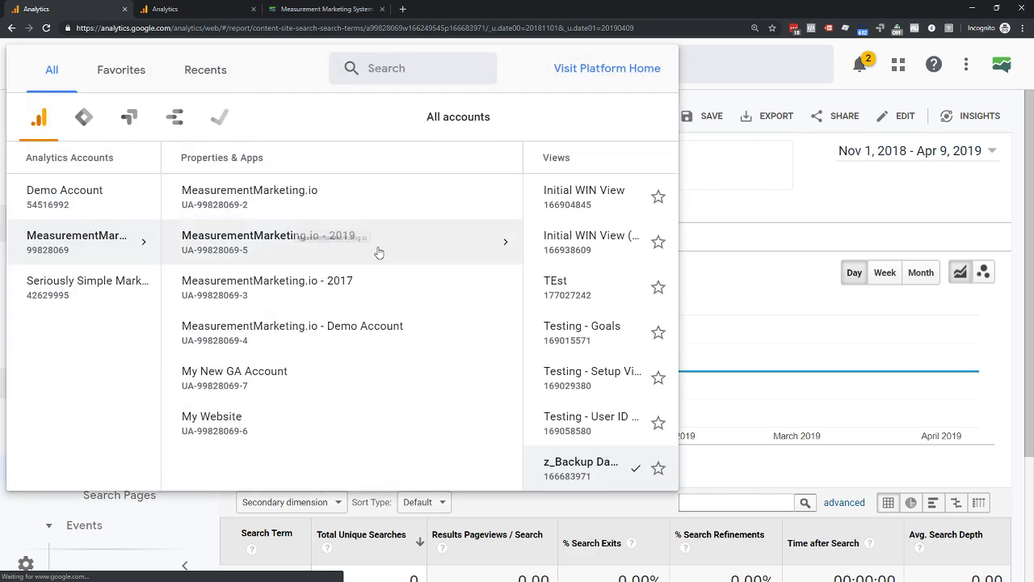
Switch to the GDS Data Source (NO PARAMS) view and examine its Search Terms report
{"action": "scroll", "coordinate": [459, 255], "scroll_direction": "up", "scroll_amount": 3}
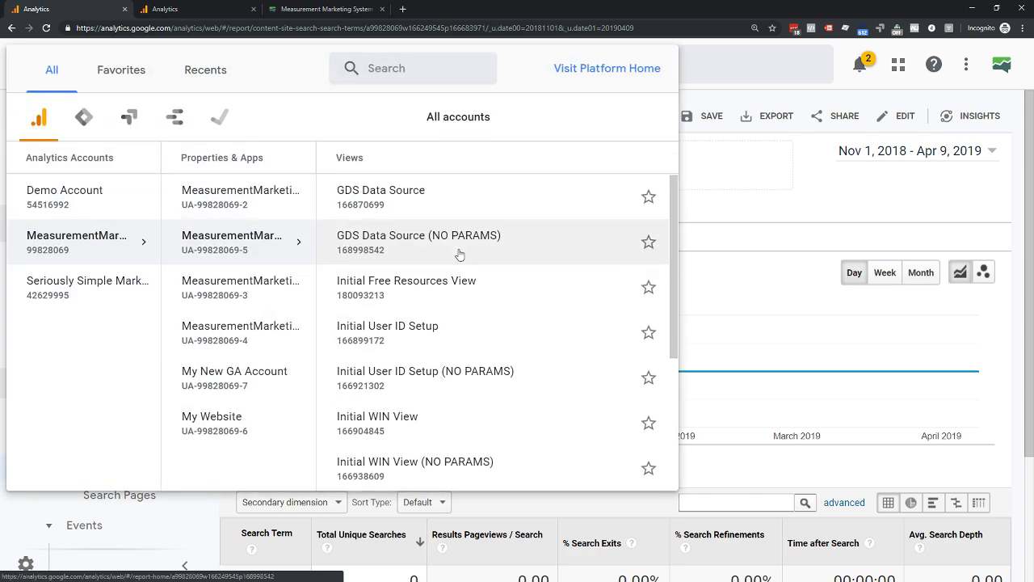
{"action": "left_click", "coordinate": [408, 242]}
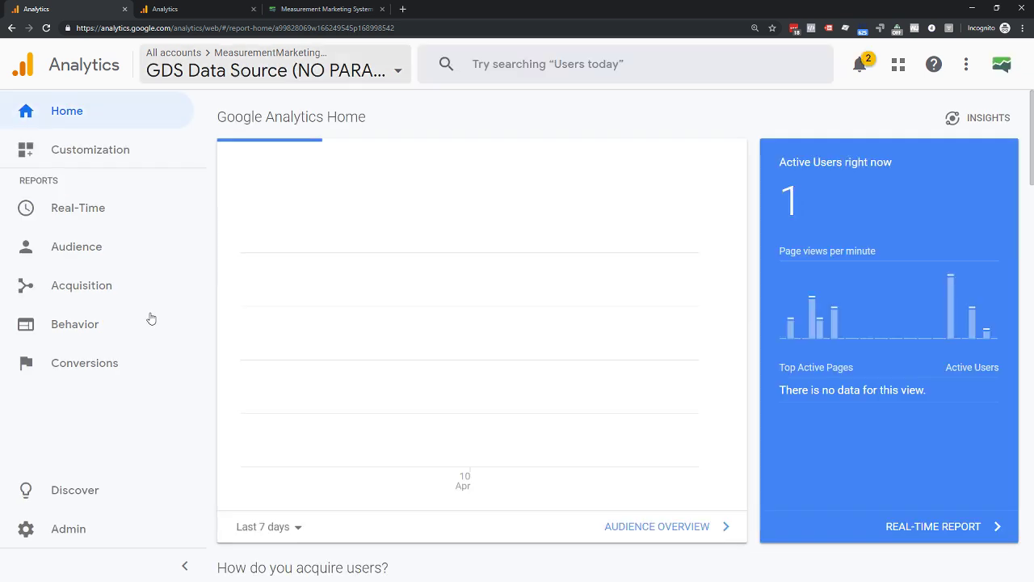
{"action": "left_click", "coordinate": [70, 328]}
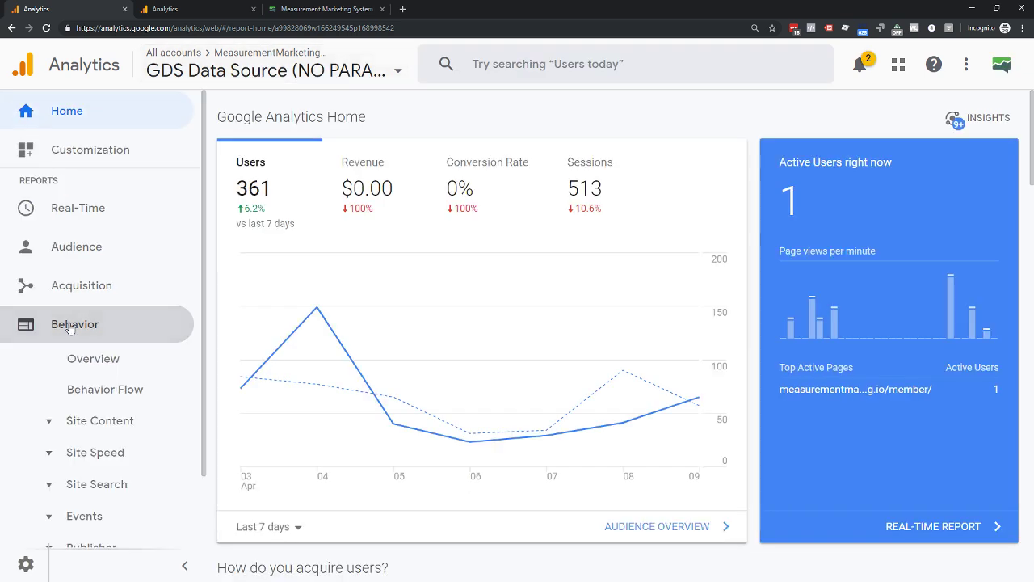
{"action": "left_click", "coordinate": [74, 402]}
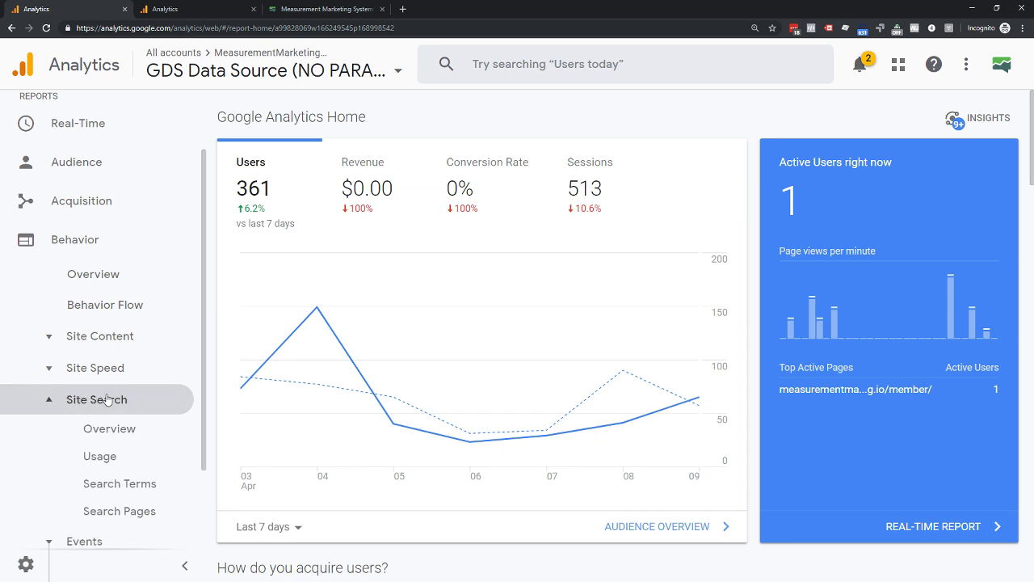
{"action": "left_click", "coordinate": [120, 484]}
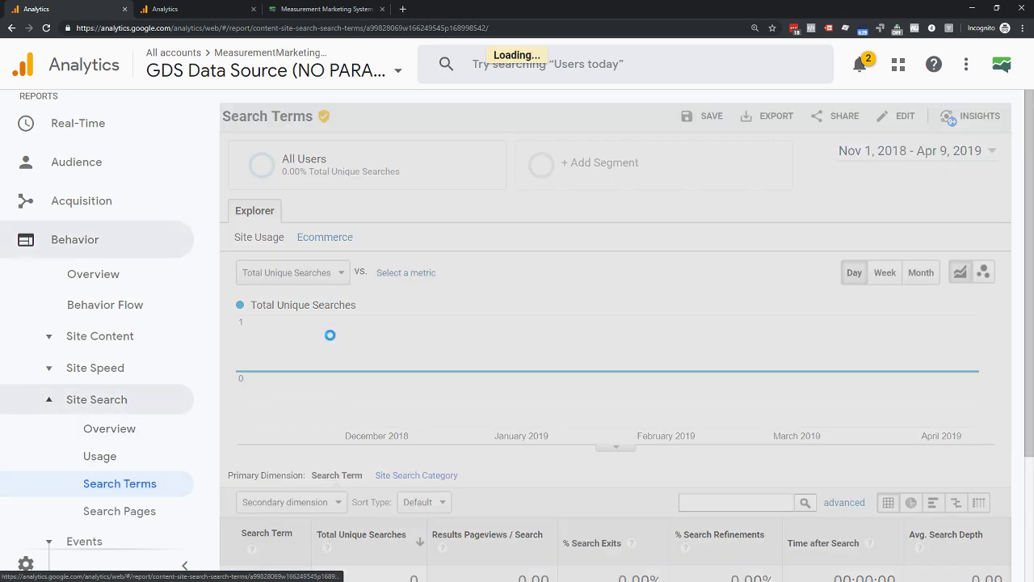
{"action": "scroll", "coordinate": [372, 323], "scroll_direction": "down", "scroll_amount": 4}
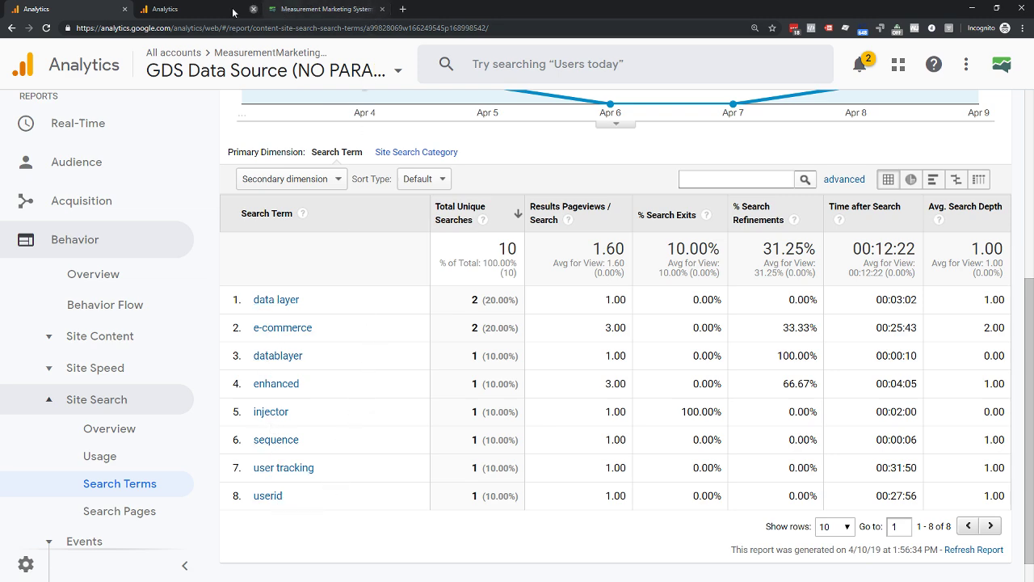
Return to the GDS Data Source (NO PARAMS) administration and review its View Settings and Ecommerce Settings
{"action": "left_click", "coordinate": [286, 16]}
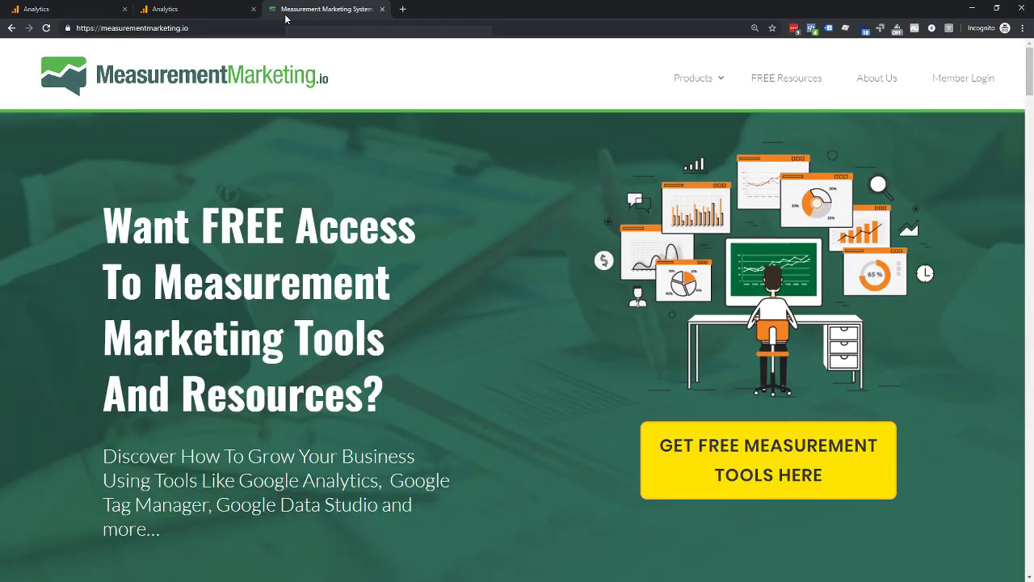
{"action": "left_click", "coordinate": [205, 9]}
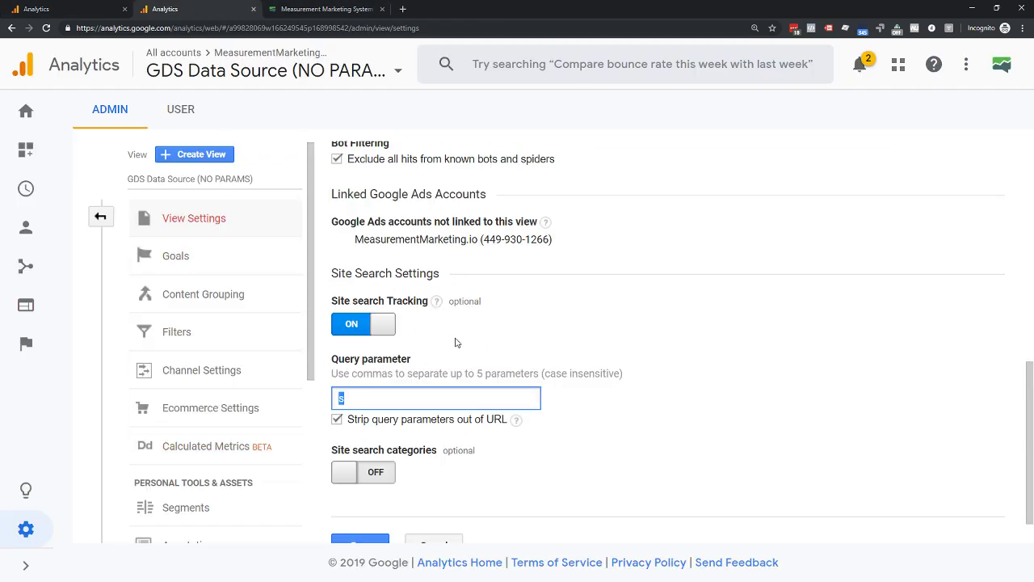
{"action": "scroll", "coordinate": [456, 344], "scroll_direction": "down", "scroll_amount": 1}
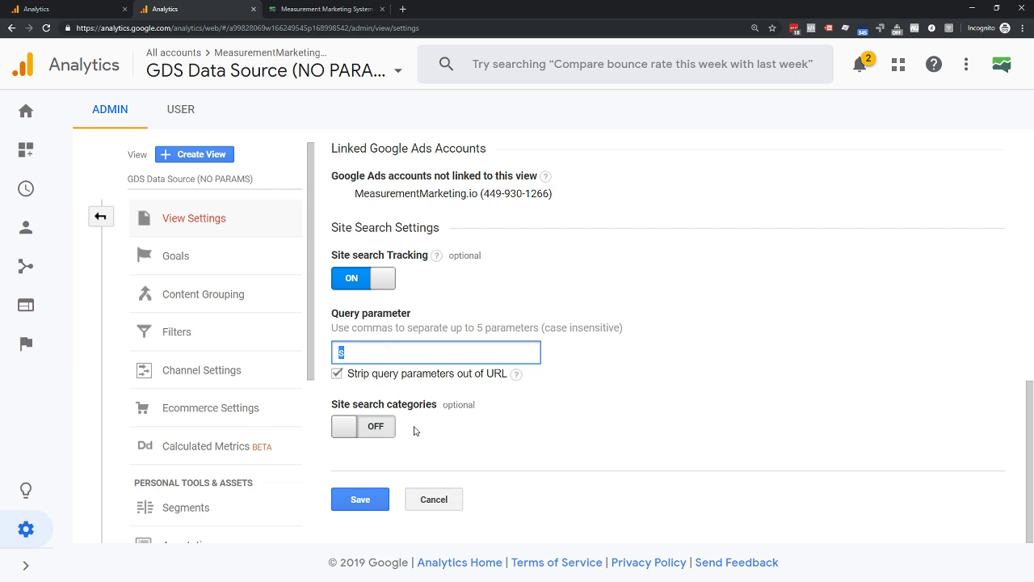
{"action": "scroll", "coordinate": [527, 401], "scroll_direction": "up", "scroll_amount": 4}
{"action": "scroll", "coordinate": [527, 402], "scroll_direction": "up", "scroll_amount": 3}
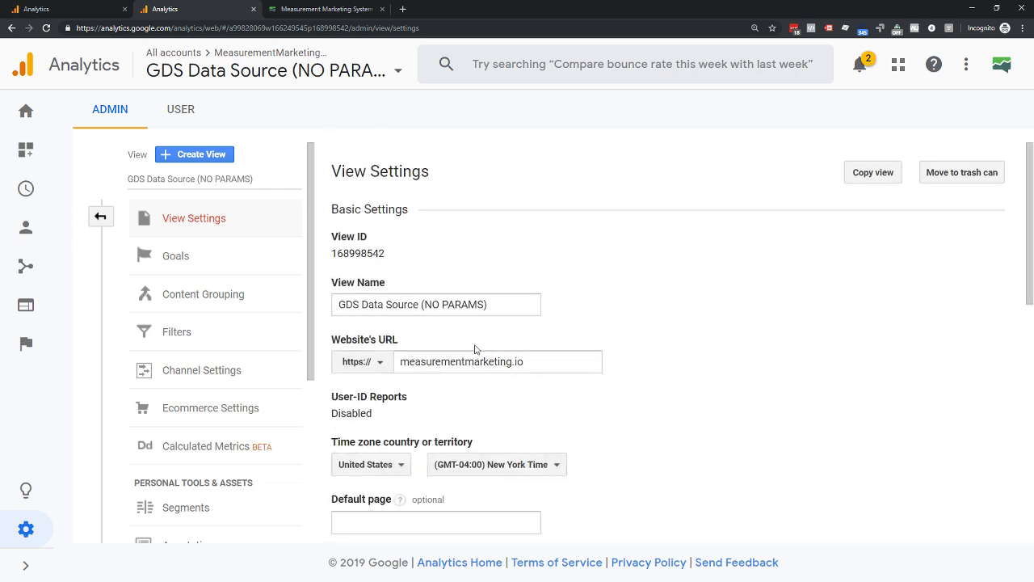
{"action": "scroll", "coordinate": [425, 263], "scroll_direction": "down", "scroll_amount": 2}
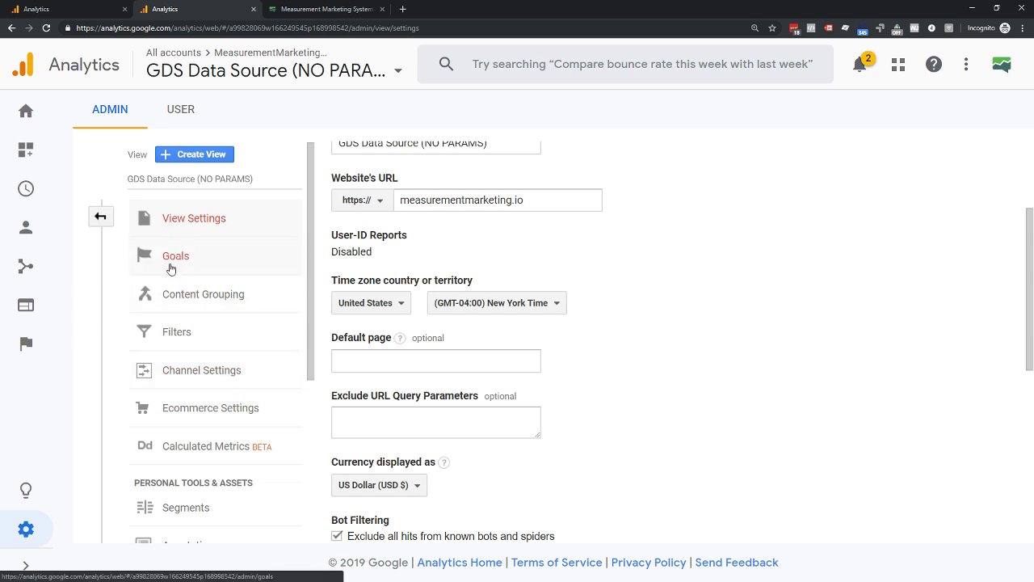
{"action": "left_click", "coordinate": [181, 409]}
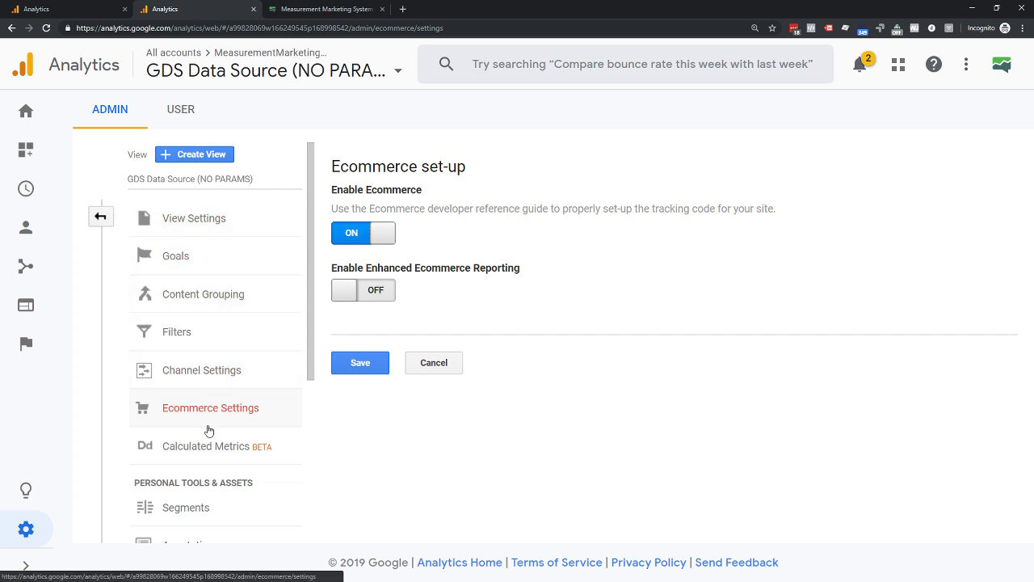
Open the view's goals and sort them by Goal Type in descending order to examine the goal types in use
{"action": "left_click", "coordinate": [178, 257]}
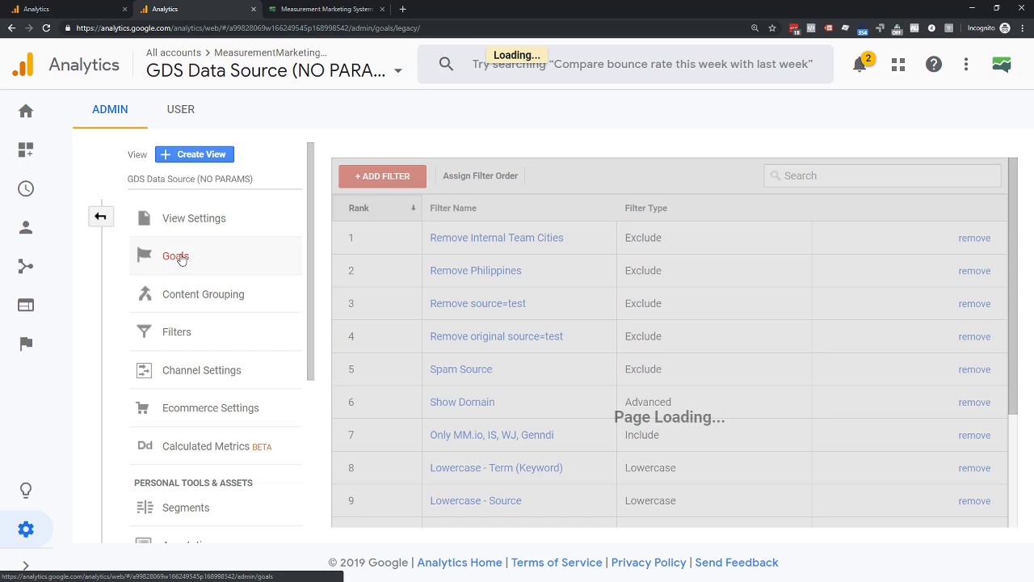
{"action": "scroll", "coordinate": [432, 326], "scroll_direction": "down", "scroll_amount": 2}
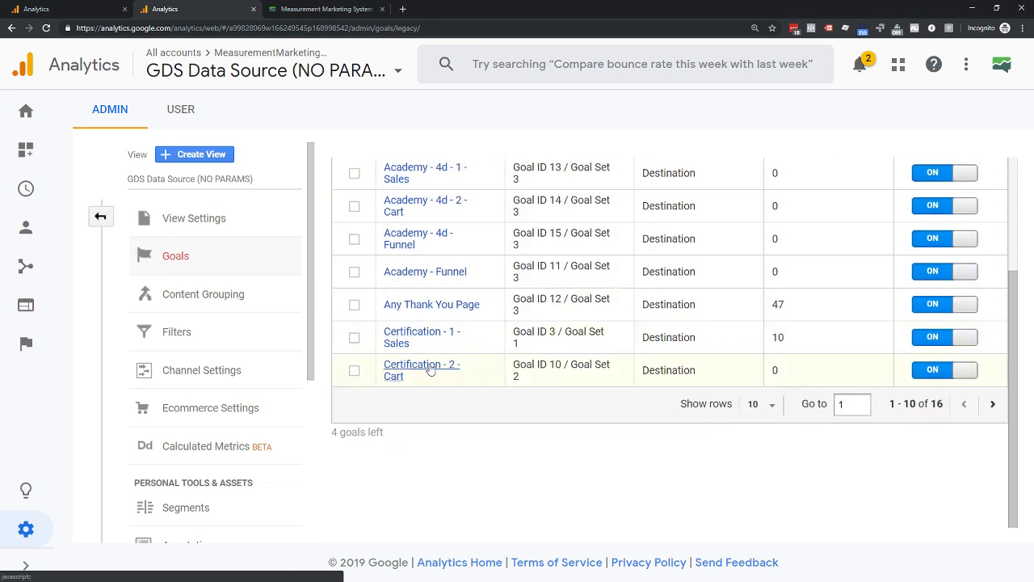
{"action": "scroll", "coordinate": [441, 372], "scroll_direction": "up", "scroll_amount": 2}
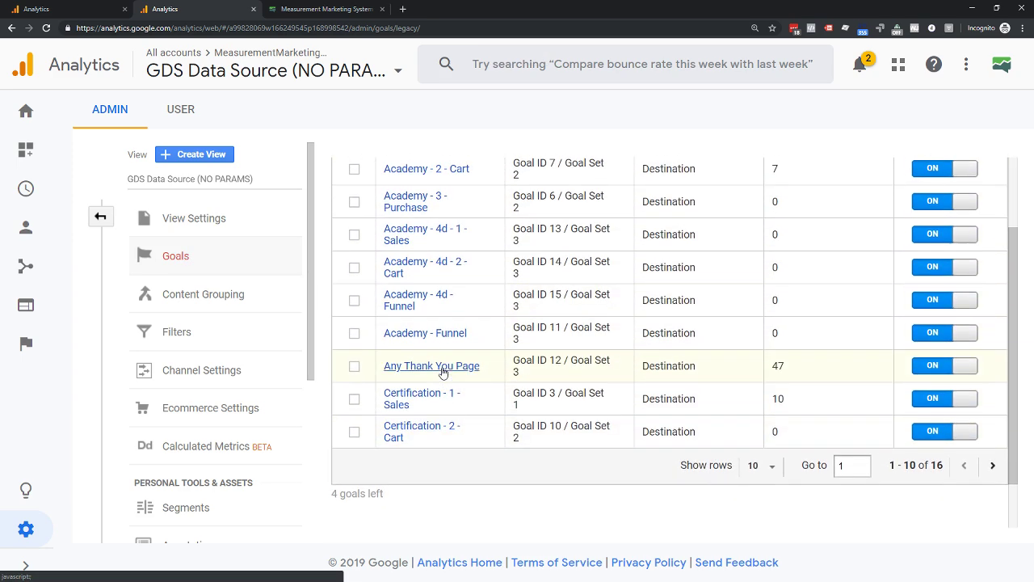
{"action": "scroll", "coordinate": [443, 371], "scroll_direction": "up", "scroll_amount": 2}
{"action": "left_click", "coordinate": [682, 213]}
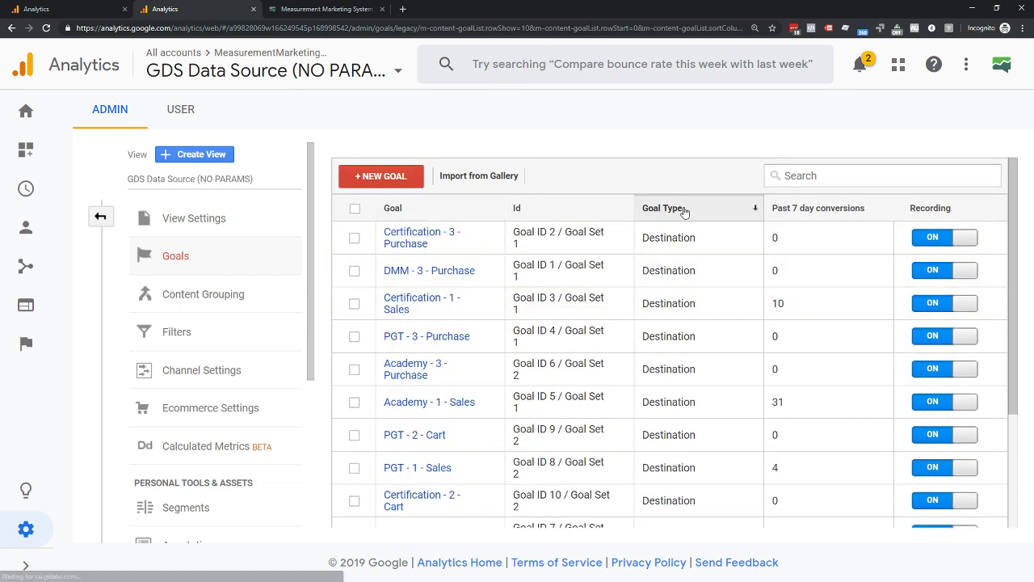
{"action": "left_click", "coordinate": [679, 215]}
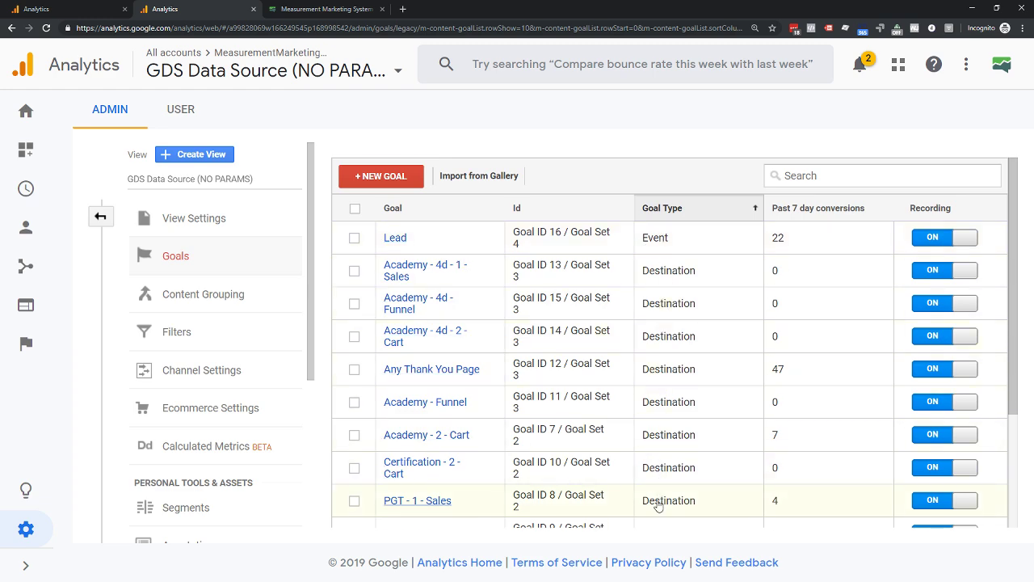
{"action": "scroll", "coordinate": [659, 505], "scroll_direction": "down", "scroll_amount": 3}
{"action": "scroll", "coordinate": [656, 416], "scroll_direction": "up", "scroll_amount": 3}
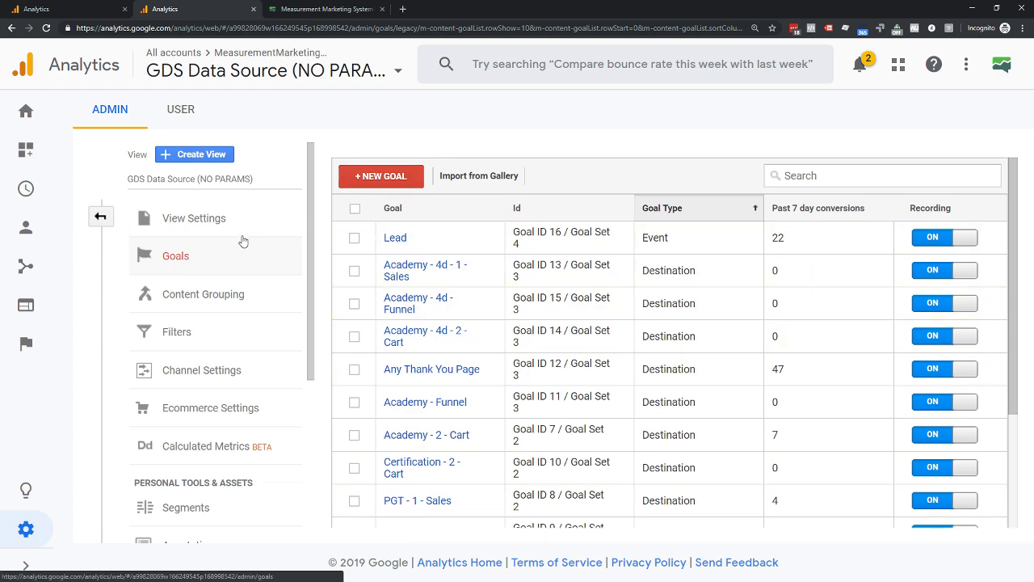
Open the Property Settings of MeasurementMarketing.io - 2019 and examine the tracking ID, hit volume, link attribution and users metric settings
{"action": "left_click", "coordinate": [100, 215]}
{"action": "left_click", "coordinate": [491, 230]}
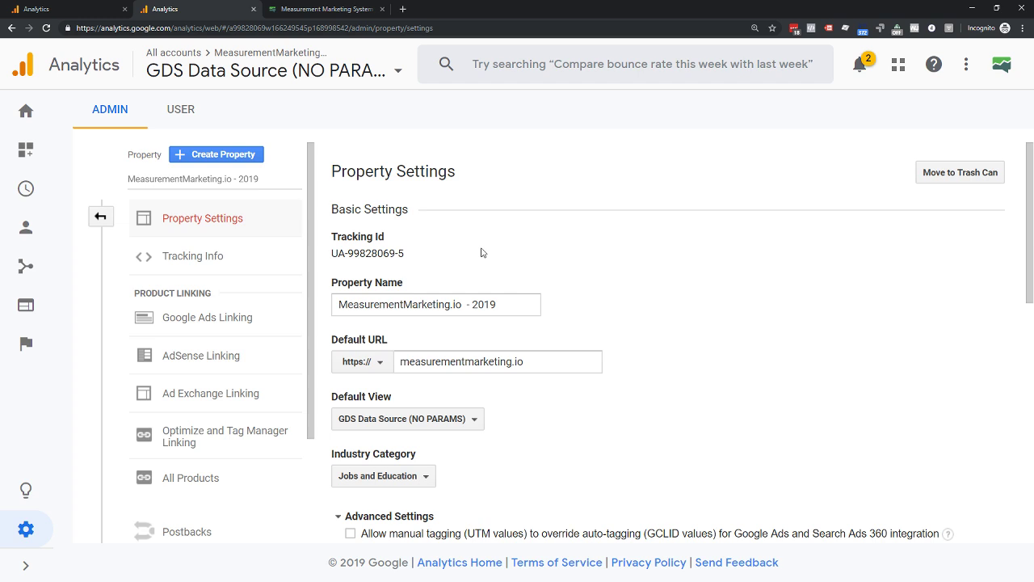
{"action": "left_click_drag", "start_coordinate": [406, 253], "coordinate": [331, 253]}
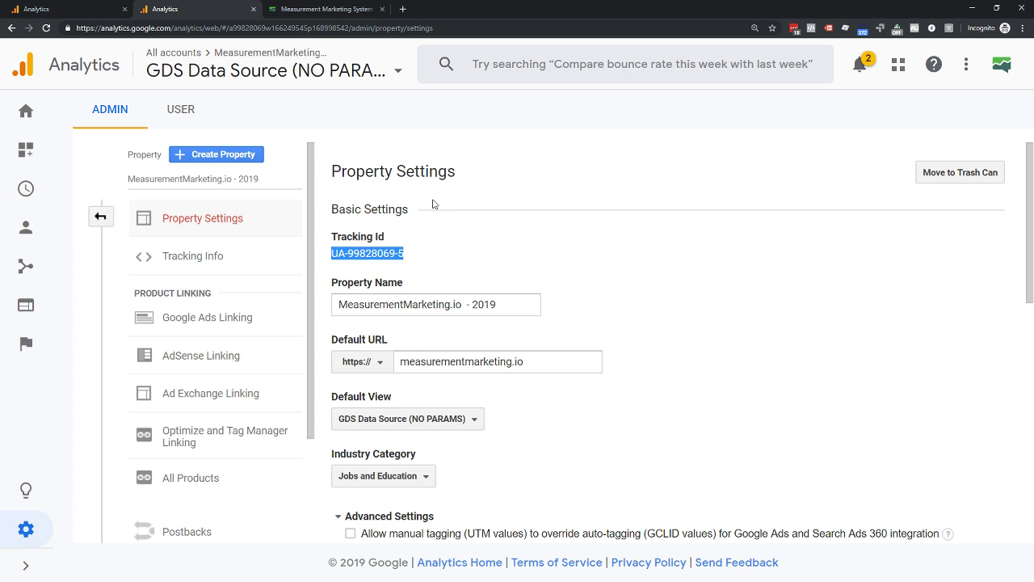
{"action": "scroll", "coordinate": [427, 237], "scroll_direction": "down", "scroll_amount": 2}
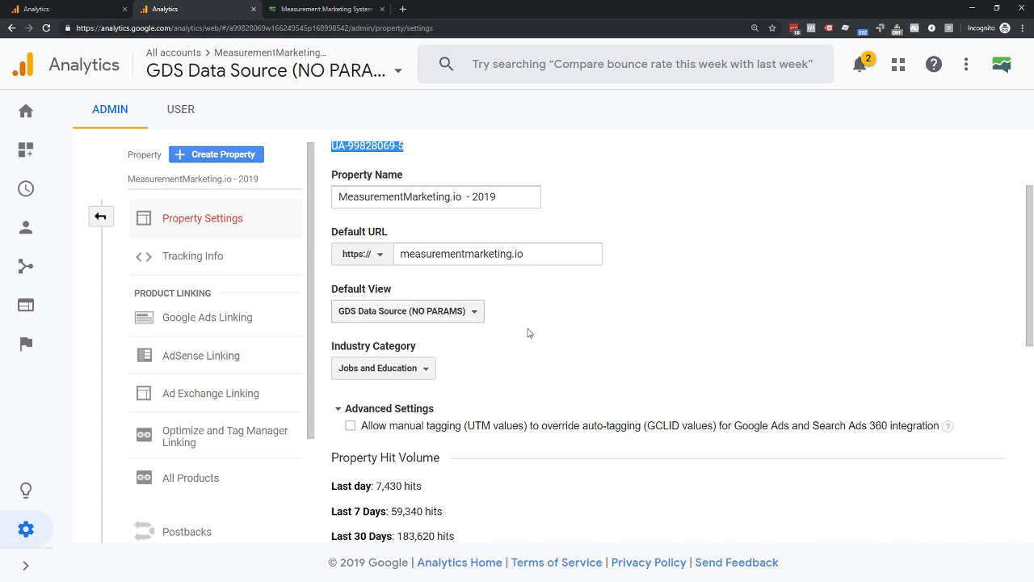
{"action": "scroll", "coordinate": [542, 335], "scroll_direction": "down", "scroll_amount": 1}
{"action": "scroll", "coordinate": [556, 337], "scroll_direction": "down", "scroll_amount": 2}
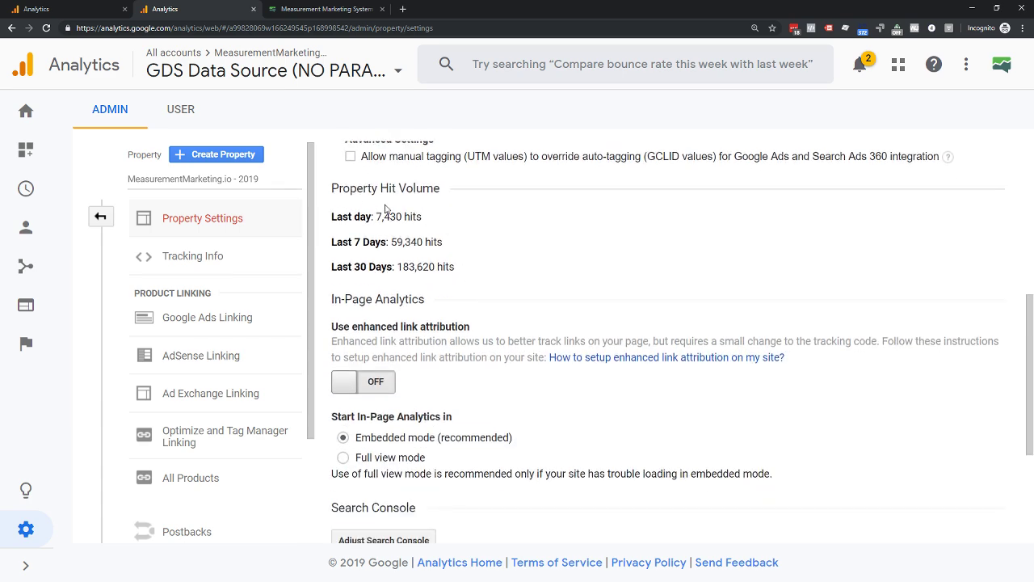
{"action": "scroll", "coordinate": [455, 293], "scroll_direction": "down", "scroll_amount": 2}
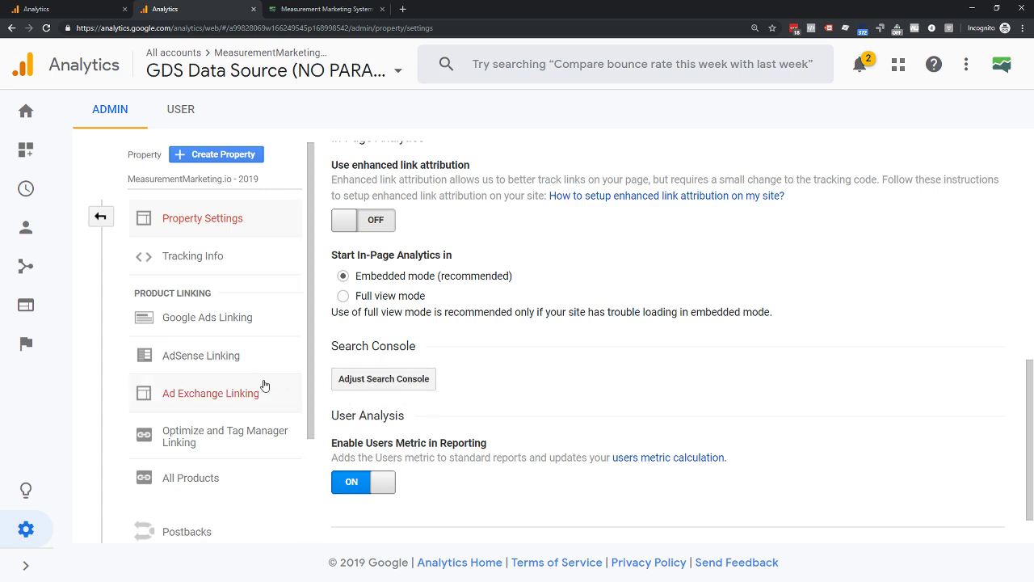
Open the property's All Products linking overview and review the linked Google products
{"action": "left_click", "coordinate": [170, 479]}
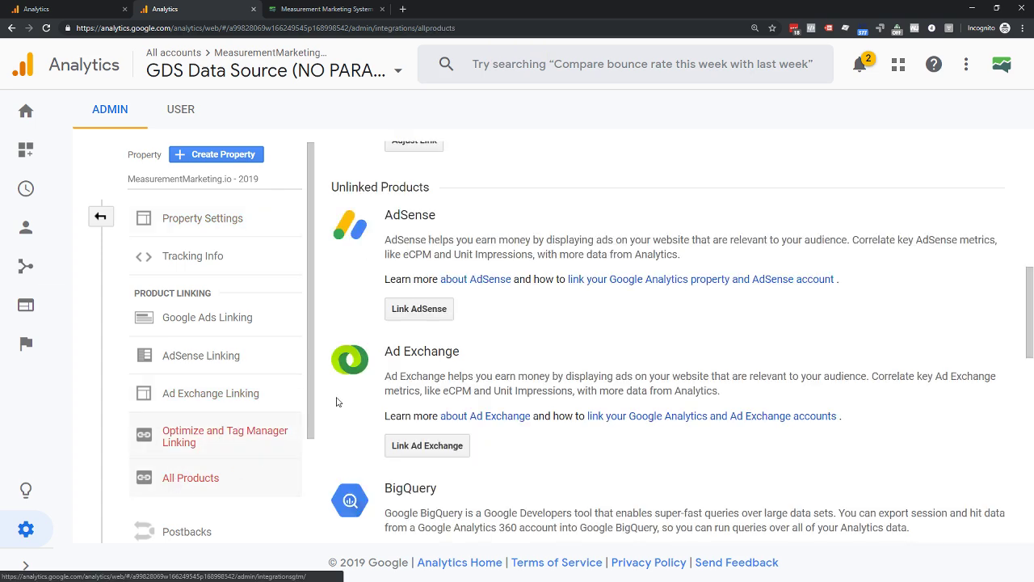
{"action": "scroll", "coordinate": [437, 284], "scroll_direction": "up", "scroll_amount": 6}
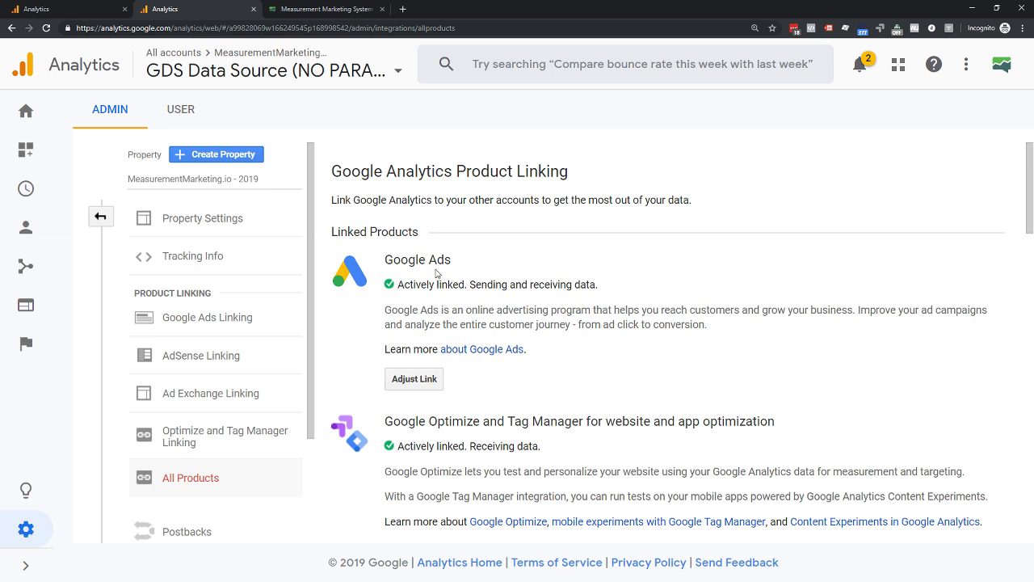
{"action": "scroll", "coordinate": [436, 273], "scroll_direction": "down", "scroll_amount": 1}
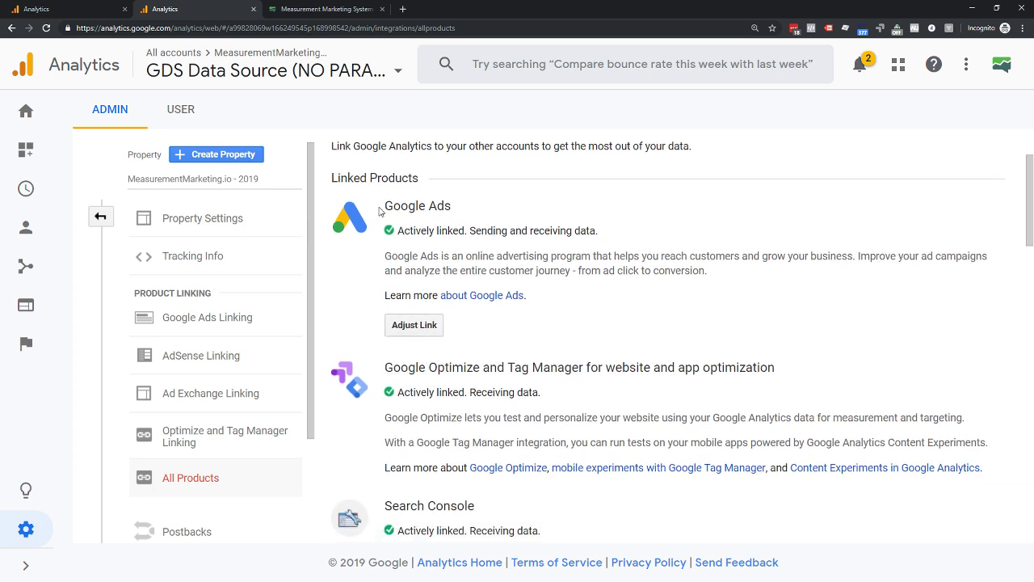
Examine the link status and descriptions of Google Ads, Google Optimize and Tag Manager, and Search Console among the linked products
{"action": "scroll", "coordinate": [381, 243], "scroll_direction": "down", "scroll_amount": 2}
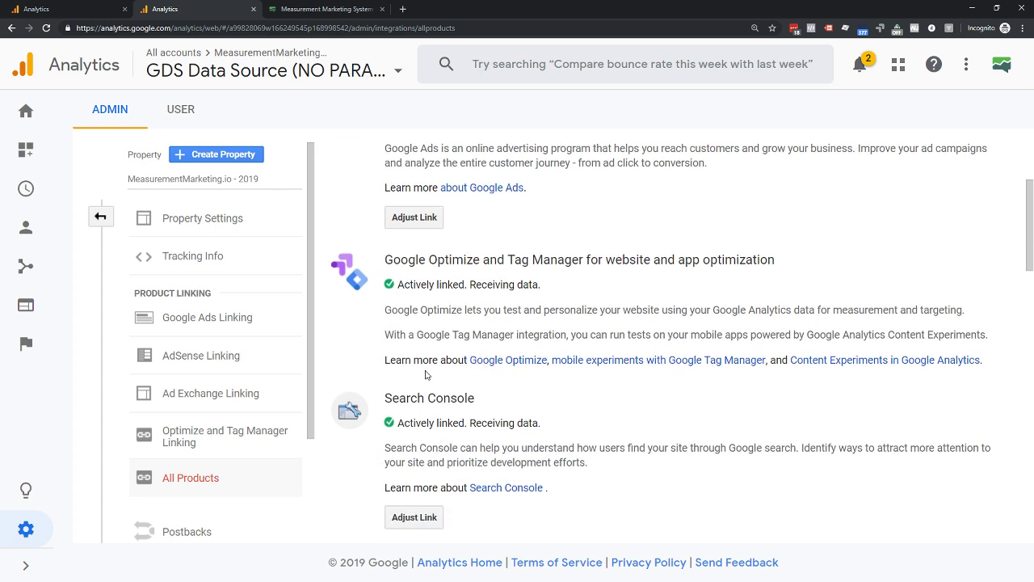
{"action": "scroll", "coordinate": [427, 375], "scroll_direction": "down", "scroll_amount": 2}
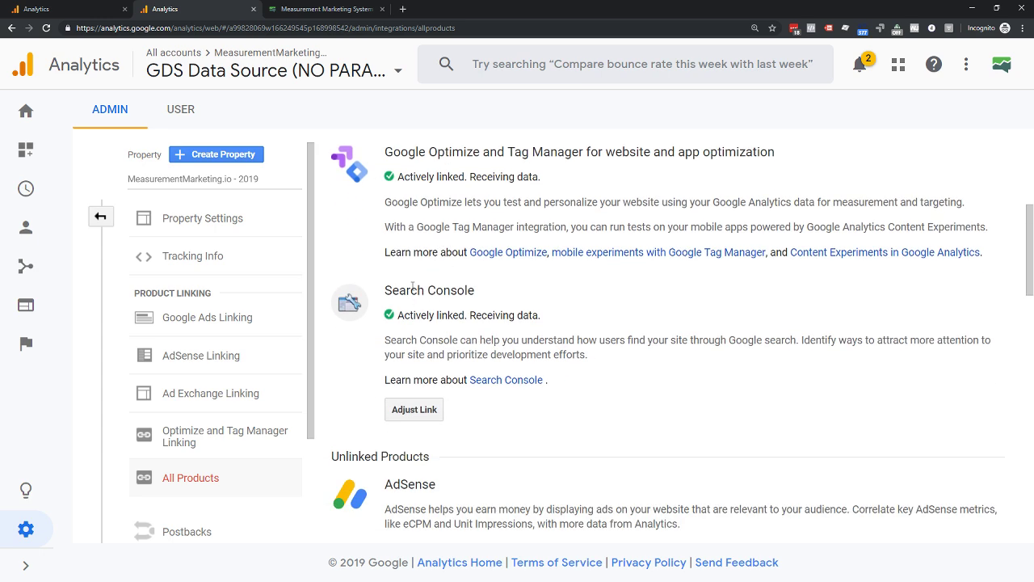
{"action": "scroll", "coordinate": [404, 413], "scroll_direction": "up", "scroll_amount": 2}
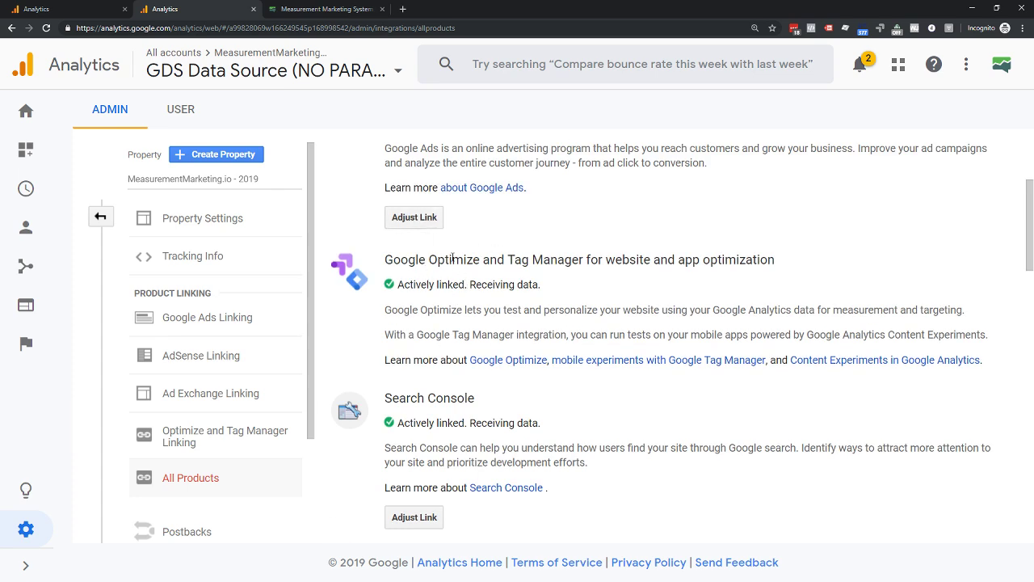
{"action": "scroll", "coordinate": [442, 257], "scroll_direction": "down", "scroll_amount": 2}
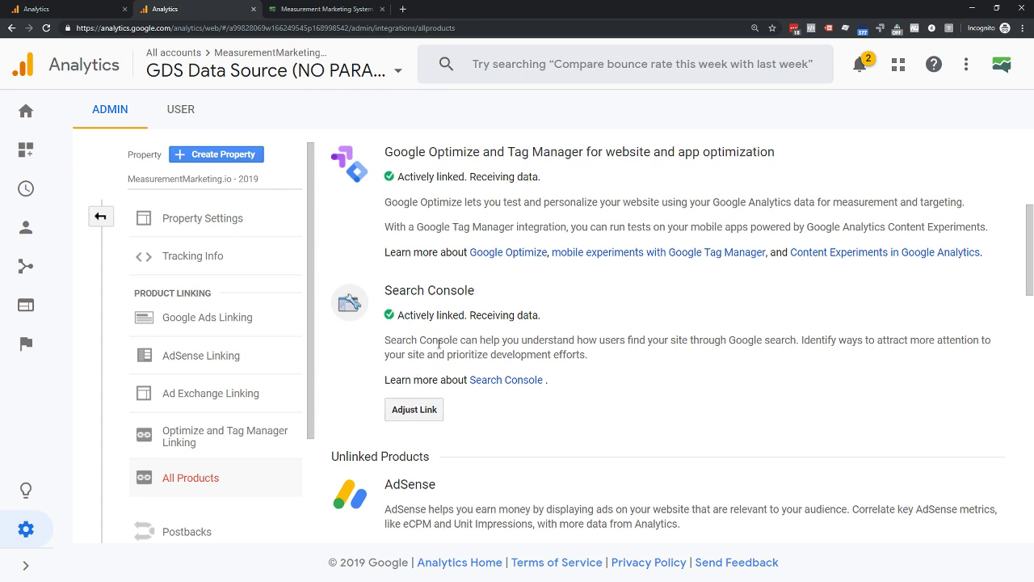
{"action": "scroll", "coordinate": [439, 352], "scroll_direction": "up", "scroll_amount": 1}
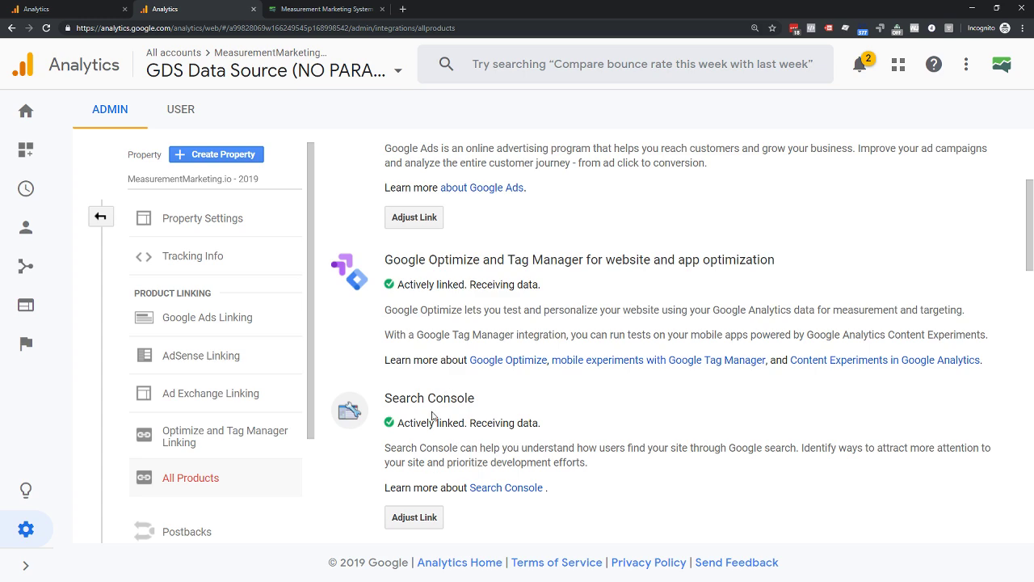
{"action": "scroll", "coordinate": [435, 417], "scroll_direction": "up", "scroll_amount": 1}
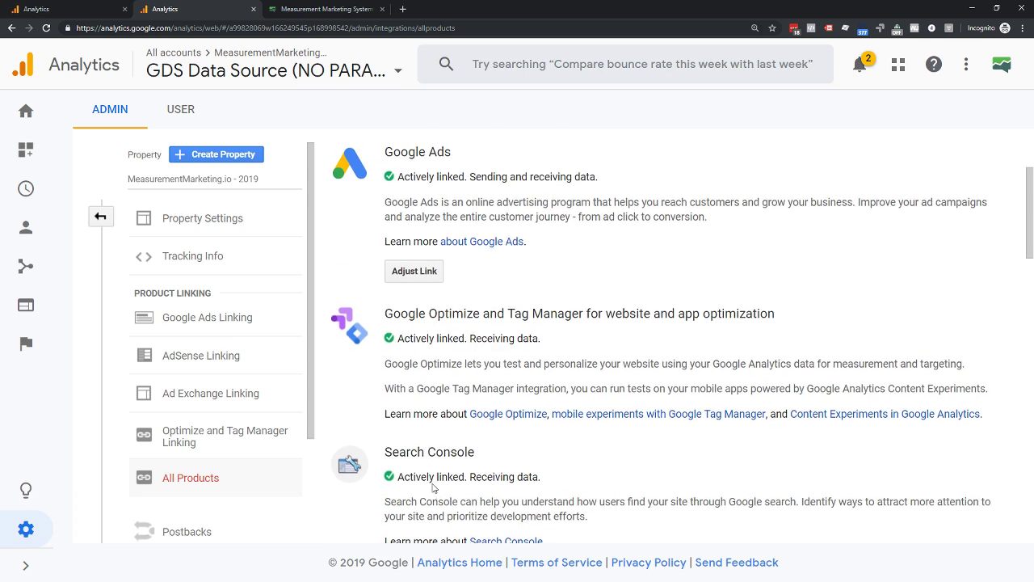
{"action": "scroll", "coordinate": [435, 489], "scroll_direction": "down", "scroll_amount": 1}
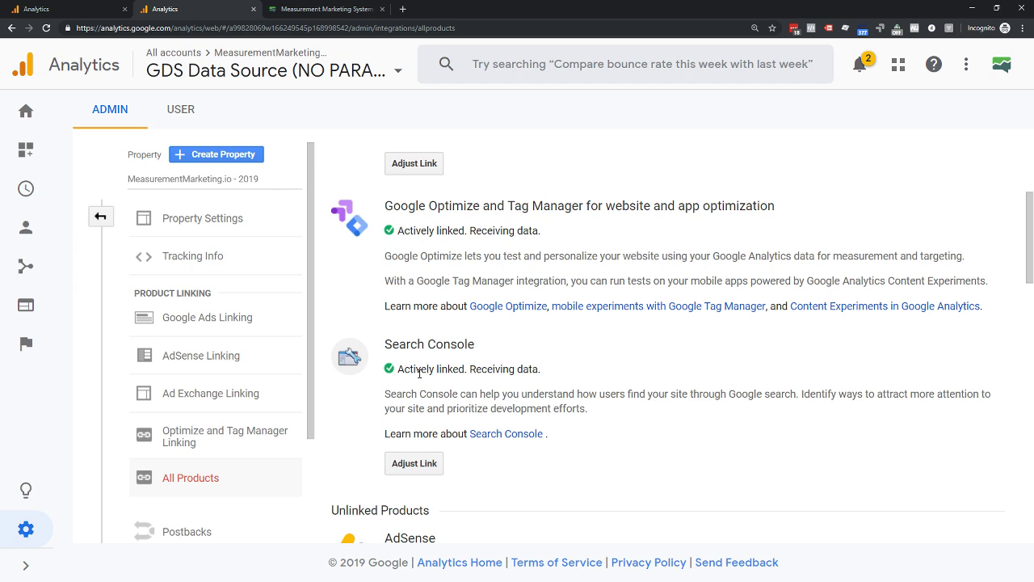
{"action": "scroll", "coordinate": [419, 372], "scroll_direction": "up", "scroll_amount": 2}
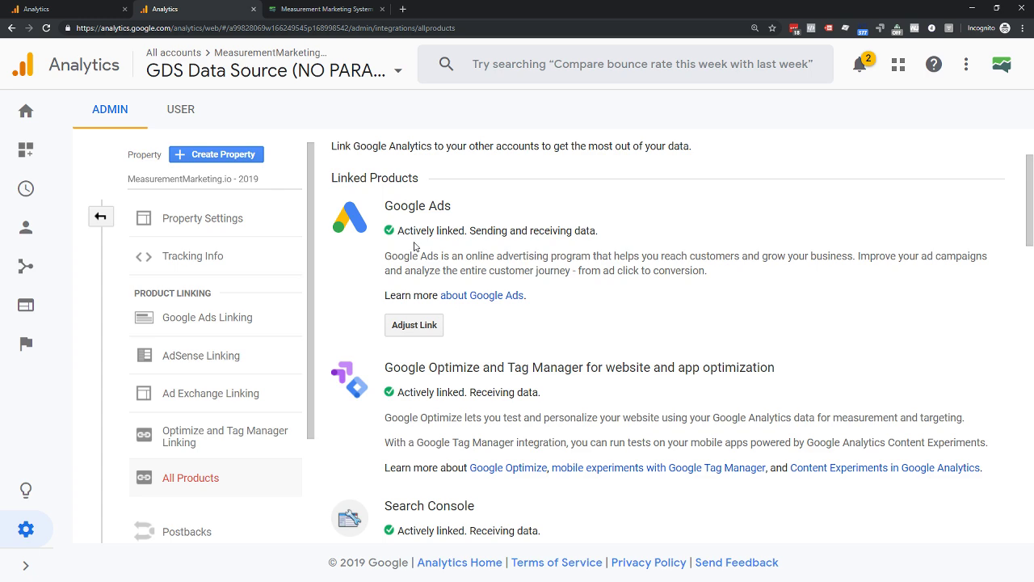
{"action": "scroll", "coordinate": [416, 324], "scroll_direction": "down", "scroll_amount": 1}
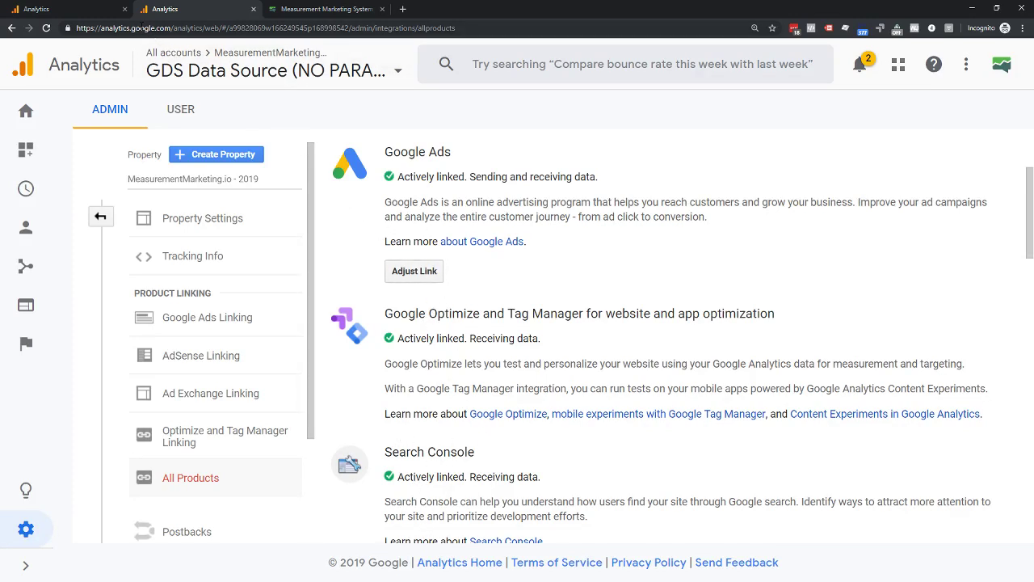
Expand the Acquisition reports to view the Google Ads and Search Console groups, and return to the property administration
{"action": "left_click", "coordinate": [77, 12]}
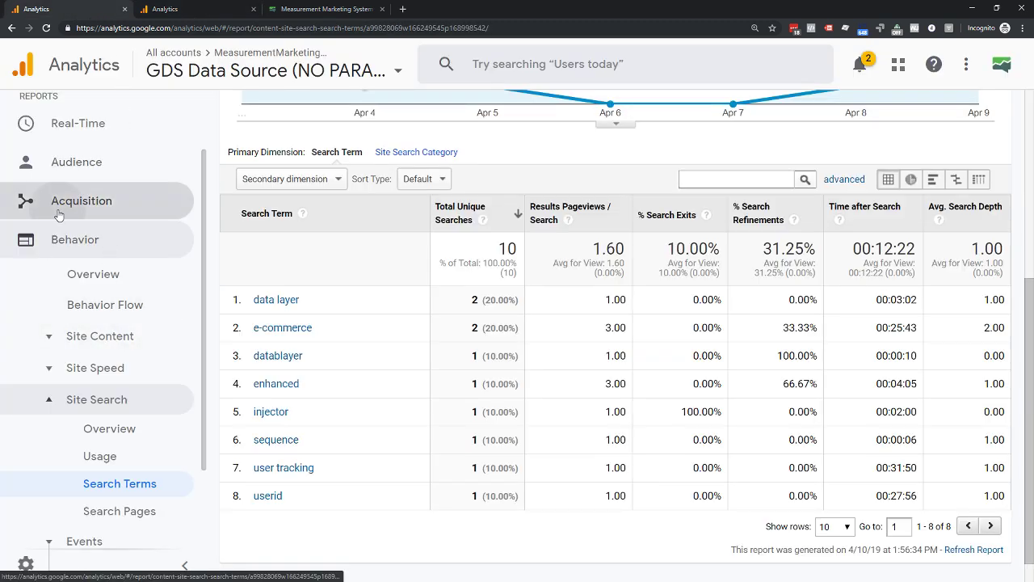
{"action": "left_click", "coordinate": [73, 201]}
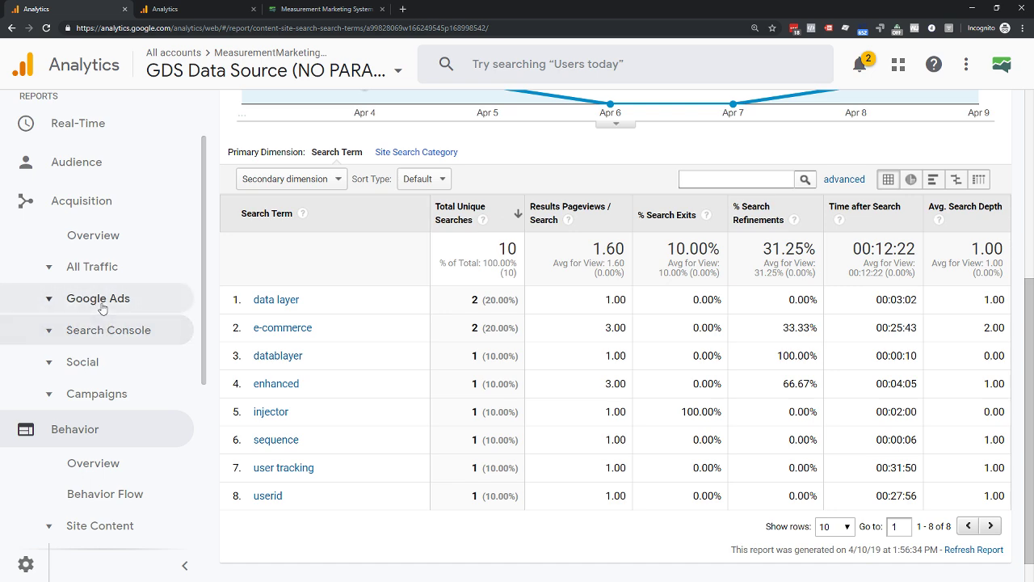
{"action": "left_click", "coordinate": [149, 8]}
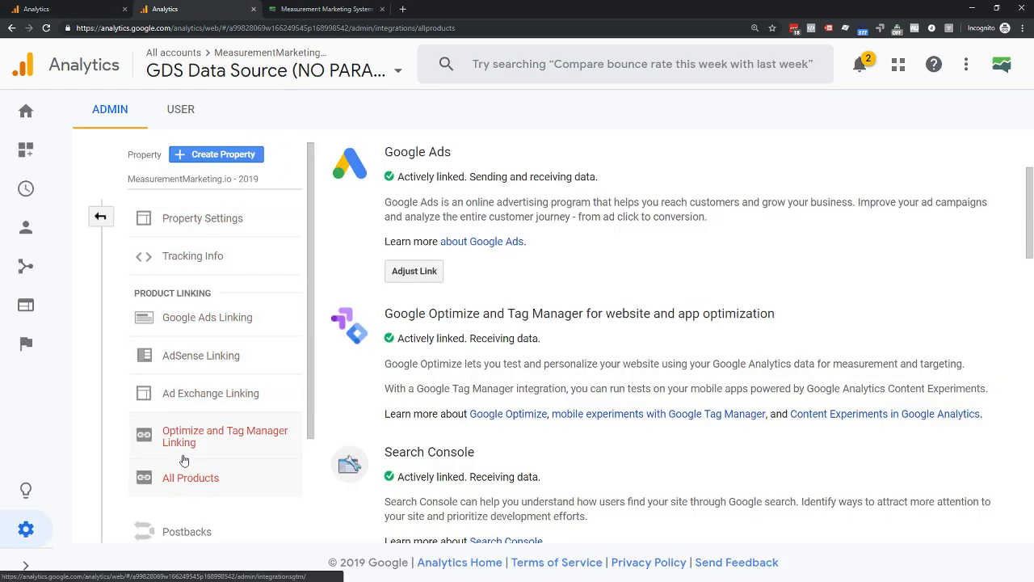
Open the property's Custom Dimensions under Custom Definitions and review the names, indexes and scopes of the listed dimensions
{"action": "scroll", "coordinate": [234, 402], "scroll_direction": "down", "scroll_amount": 2}
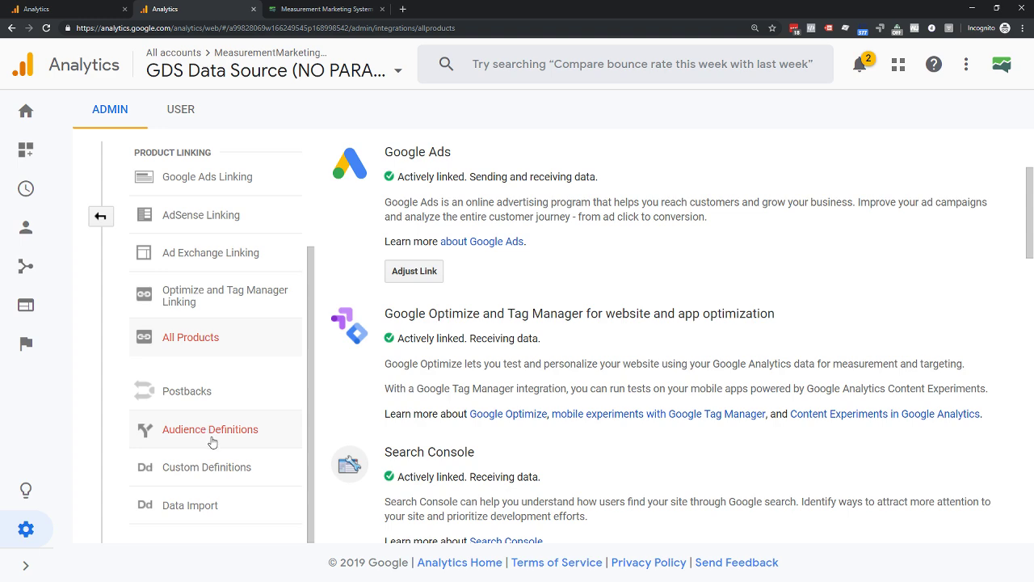
{"action": "left_click", "coordinate": [208, 471]}
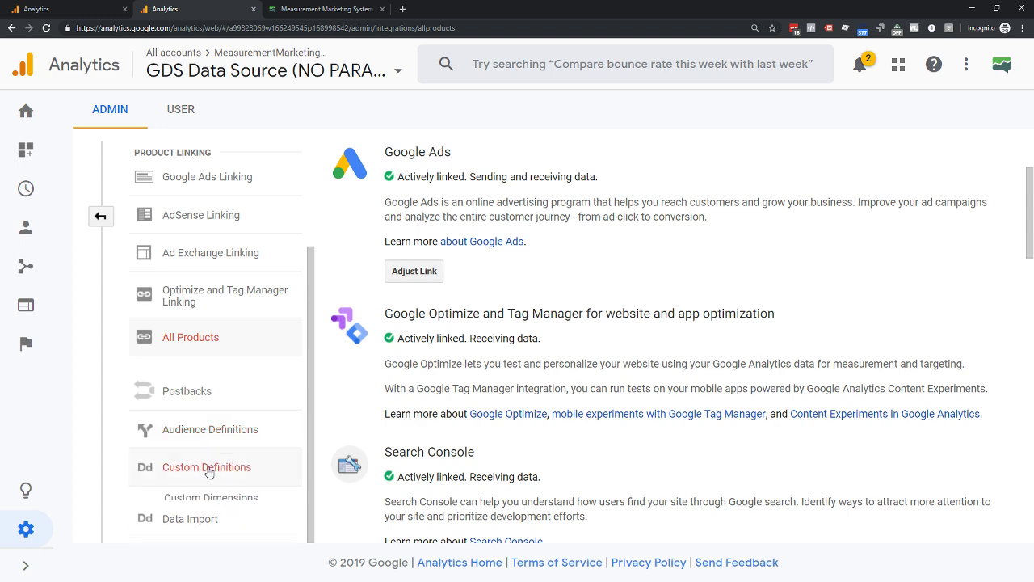
{"action": "left_click", "coordinate": [196, 501]}
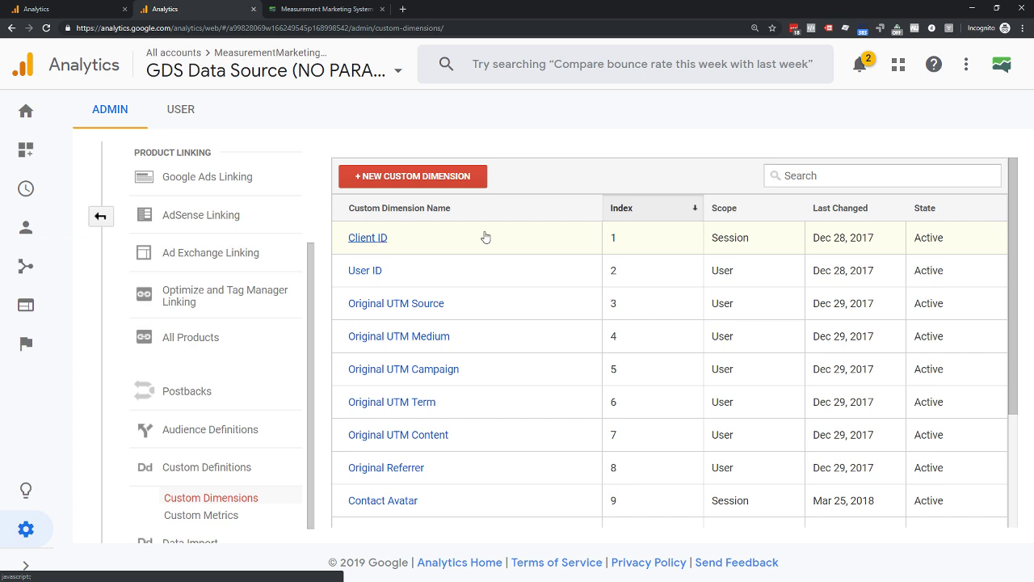
{"action": "scroll", "coordinate": [481, 469], "scroll_direction": "down", "scroll_amount": 2}
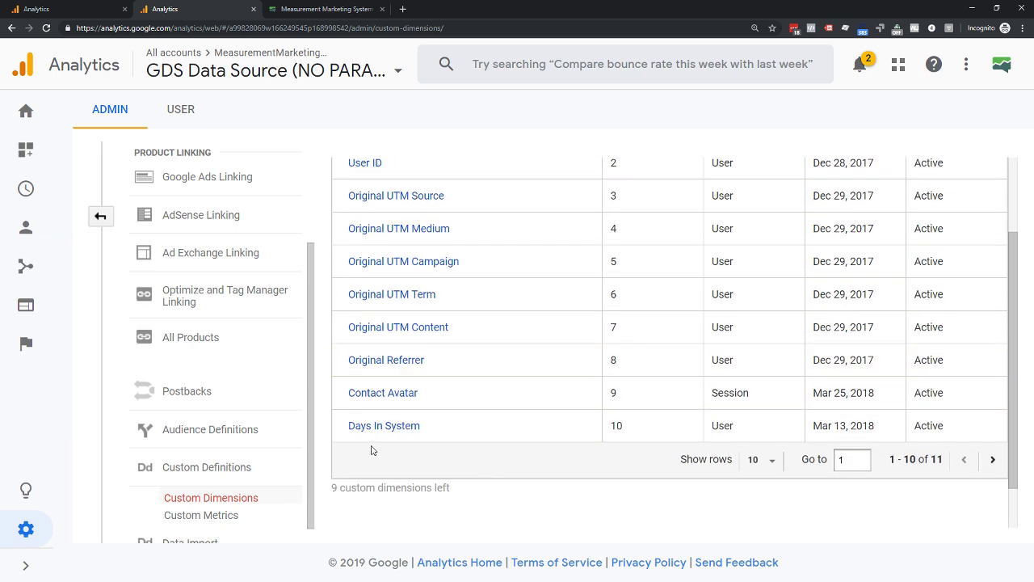
{"action": "scroll", "coordinate": [378, 425], "scroll_direction": "up", "scroll_amount": 2}
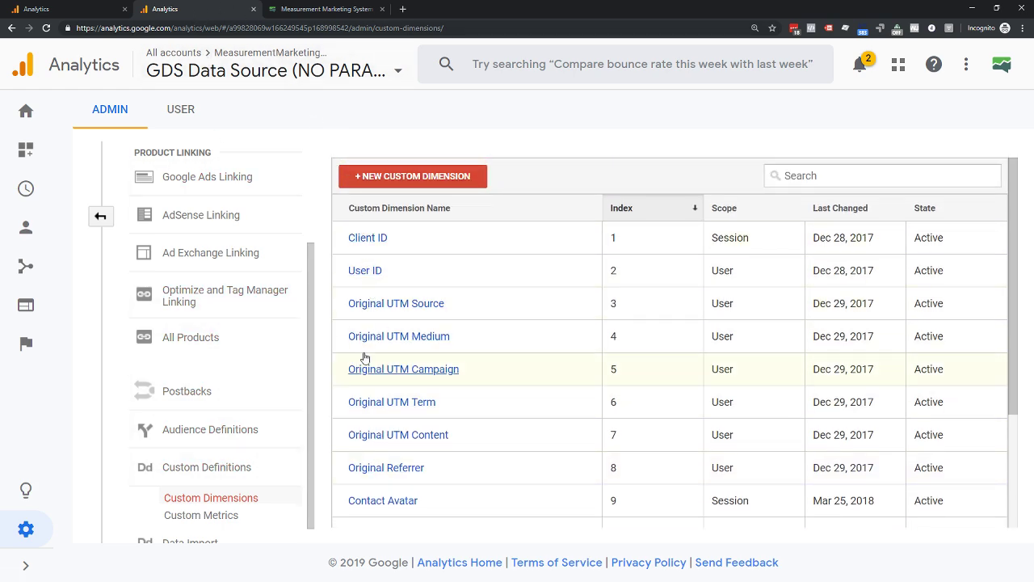
Review the property's Custom Metrics, and go back to the Custom Dimensions list to look through it again
{"action": "left_click", "coordinate": [216, 517]}
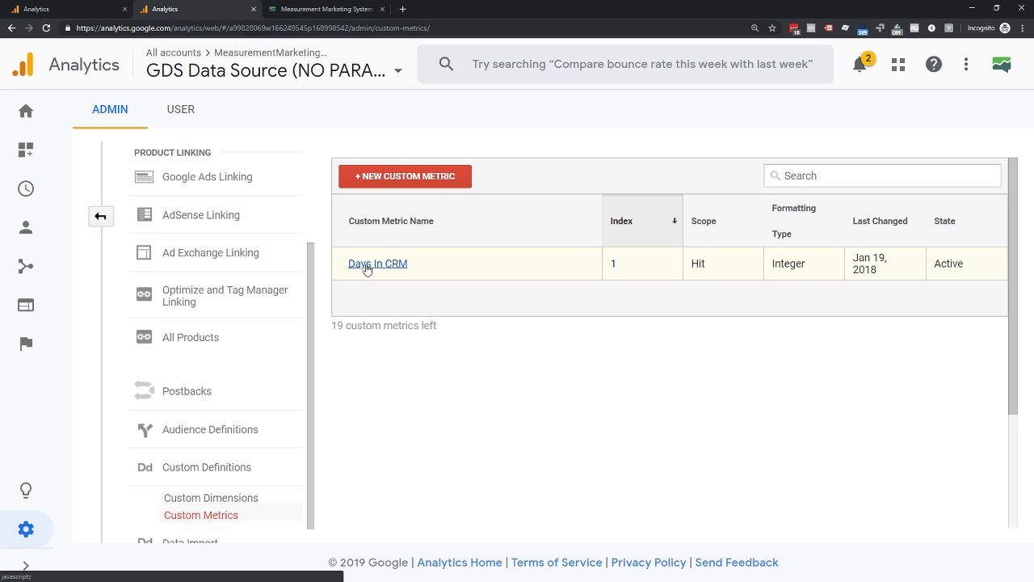
{"action": "left_click", "coordinate": [225, 501]}
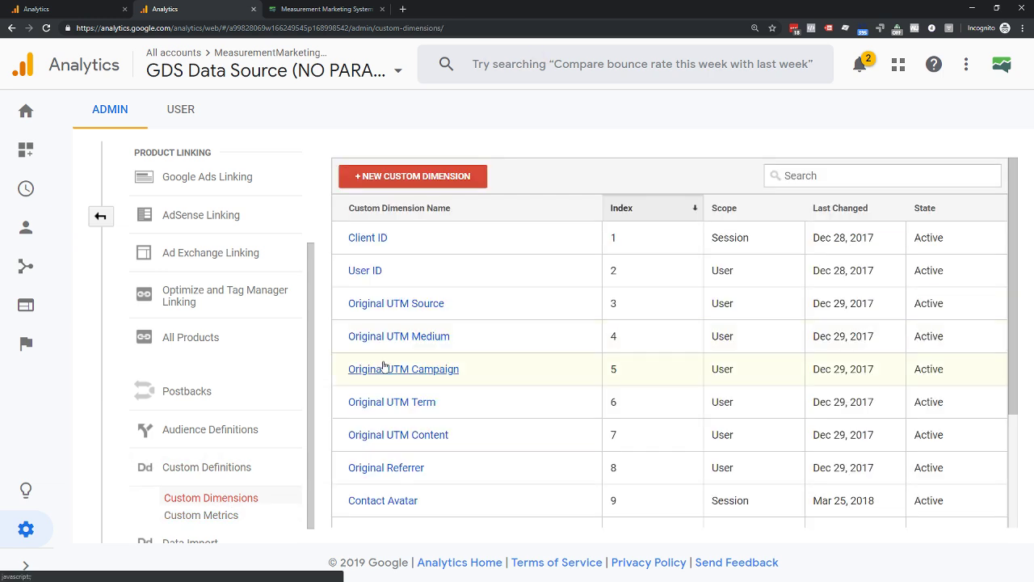
{"action": "scroll", "coordinate": [384, 366], "scroll_direction": "down", "scroll_amount": 1}
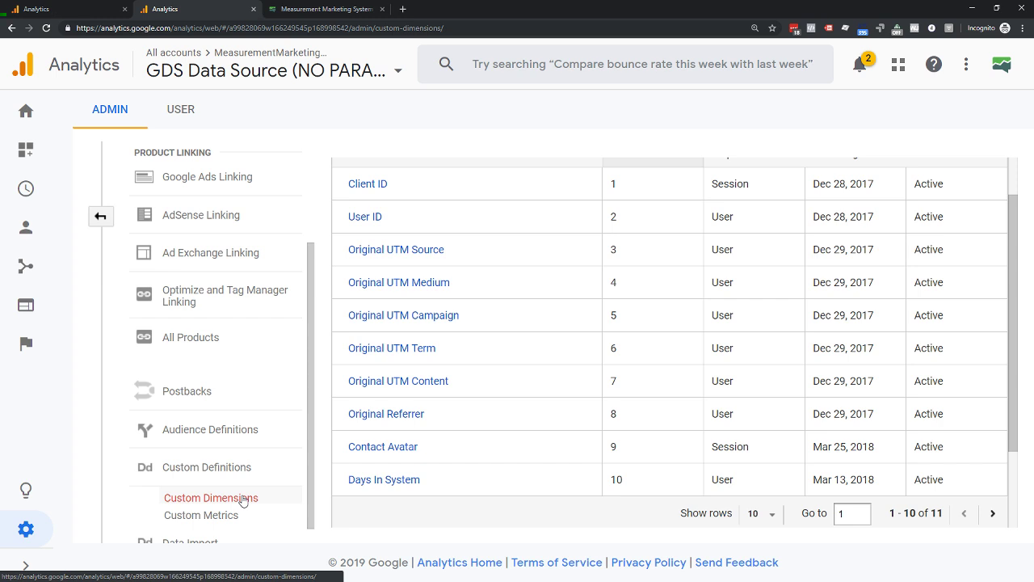
{"action": "scroll", "coordinate": [420, 413], "scroll_direction": "up", "scroll_amount": 1}
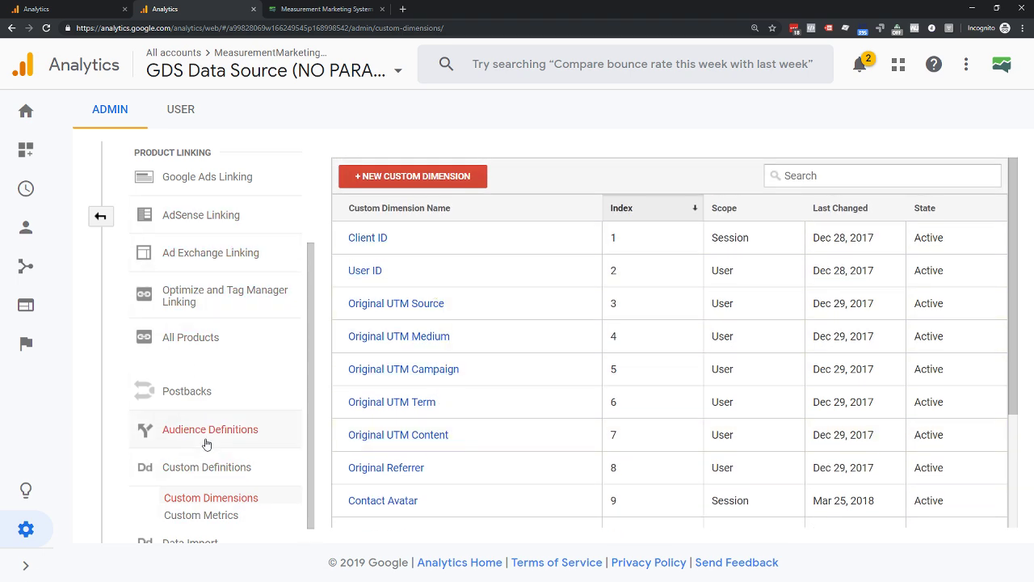
Reopen the Property Settings of MeasurementMarketing.io - 2019 and review them from Basic Settings through User Analysis
{"action": "scroll", "coordinate": [206, 443], "scroll_direction": "down", "scroll_amount": 1}
{"action": "scroll", "coordinate": [208, 437], "scroll_direction": "up", "scroll_amount": 3}
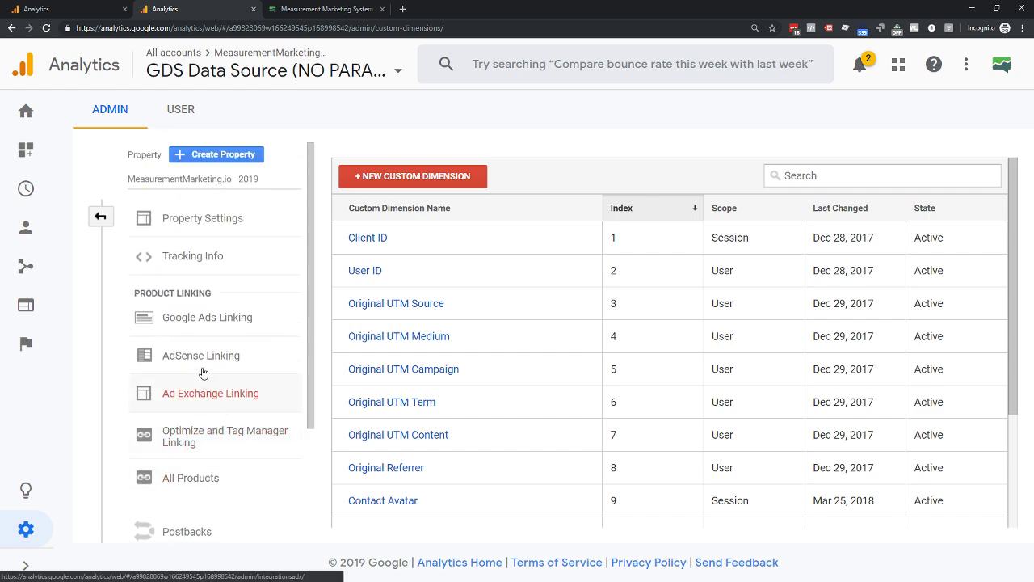
{"action": "left_click", "coordinate": [192, 229]}
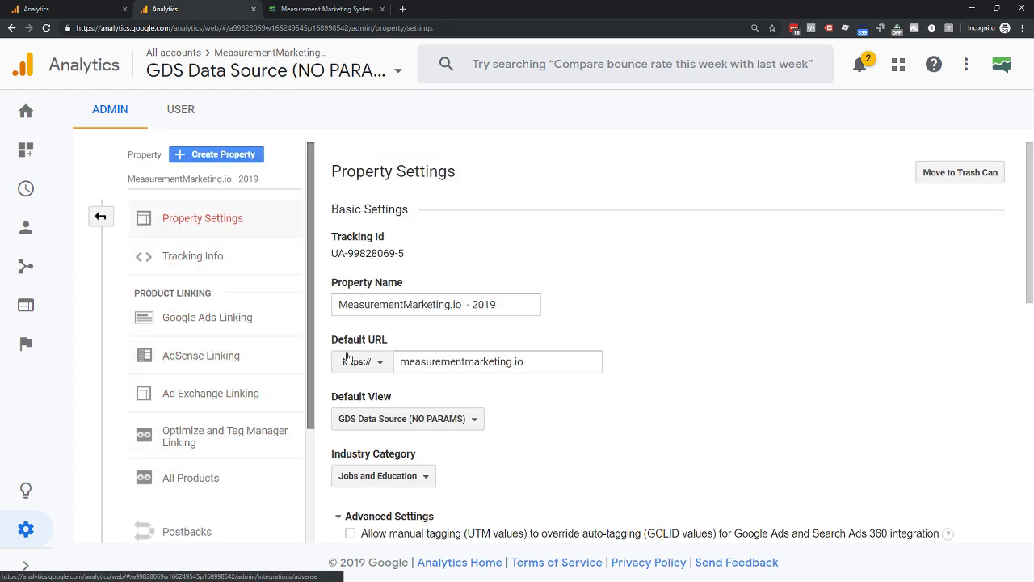
{"action": "scroll", "coordinate": [348, 357], "scroll_direction": "down", "scroll_amount": 4}
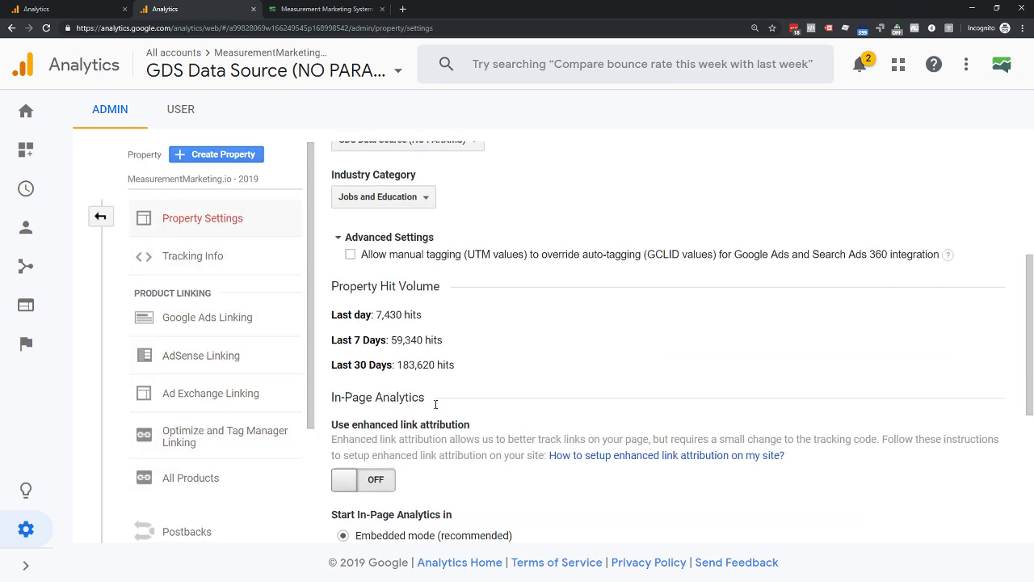
{"action": "scroll", "coordinate": [436, 404], "scroll_direction": "down", "scroll_amount": 4}
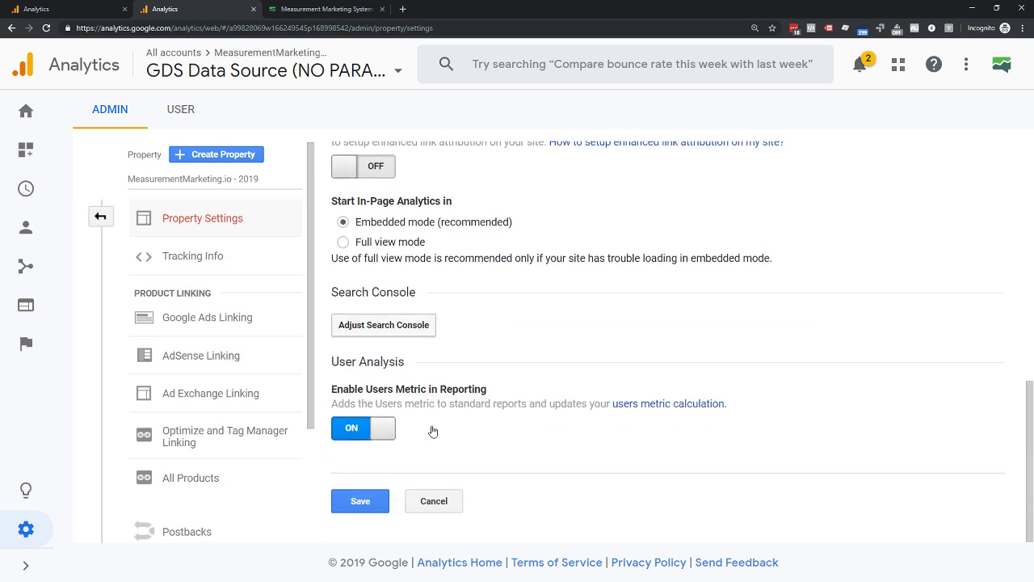
{"action": "scroll", "coordinate": [486, 426], "scroll_direction": "up", "scroll_amount": 3}
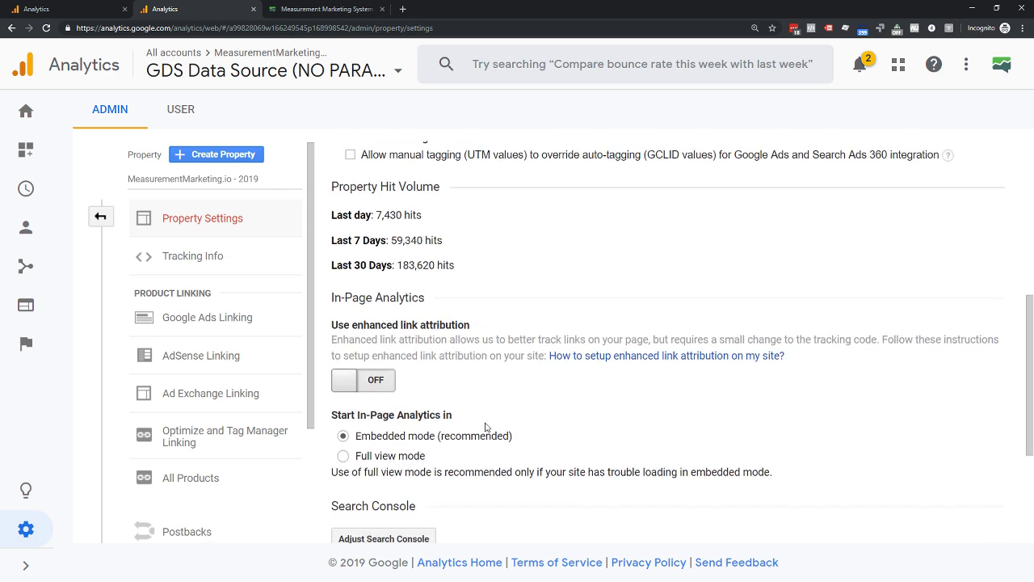
{"action": "scroll", "coordinate": [486, 426], "scroll_direction": "up", "scroll_amount": 5}
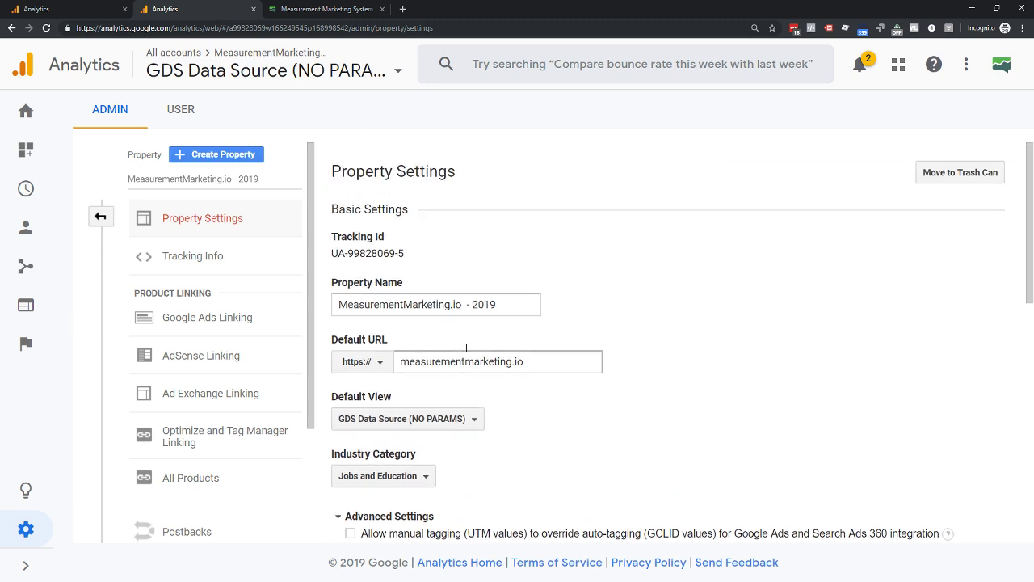
Return to the administration overview and look over the account, property and view options
{"action": "left_click", "coordinate": [100, 218]}
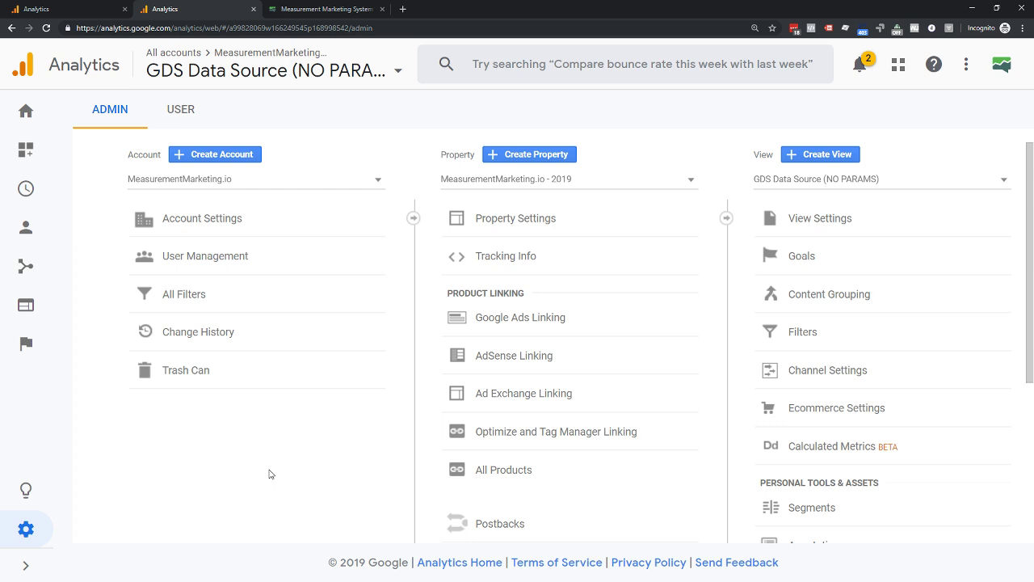
{"action": "scroll", "coordinate": [531, 393], "scroll_direction": "down", "scroll_amount": 2}
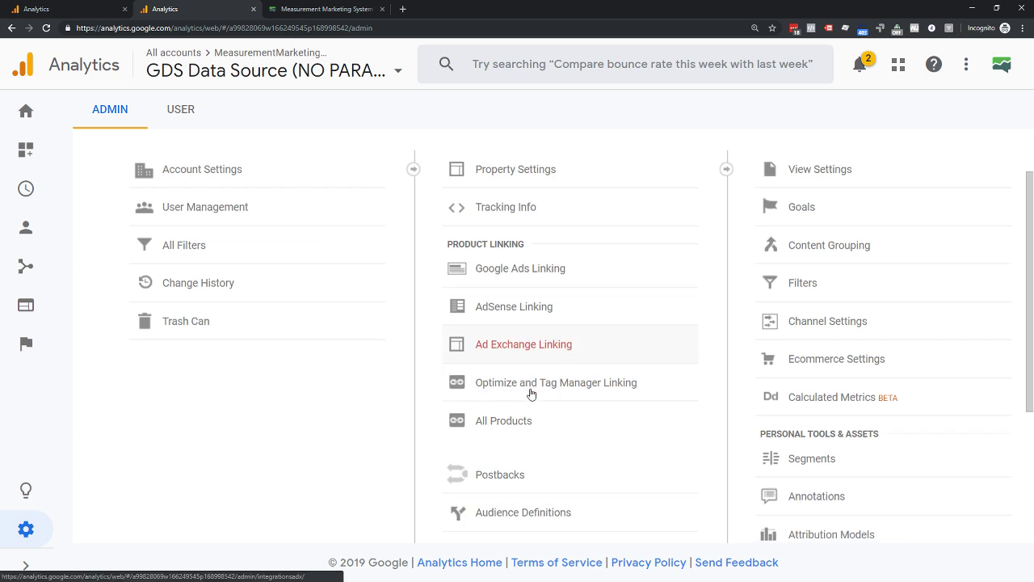
{"action": "scroll", "coordinate": [739, 379], "scroll_direction": "up", "scroll_amount": 2}
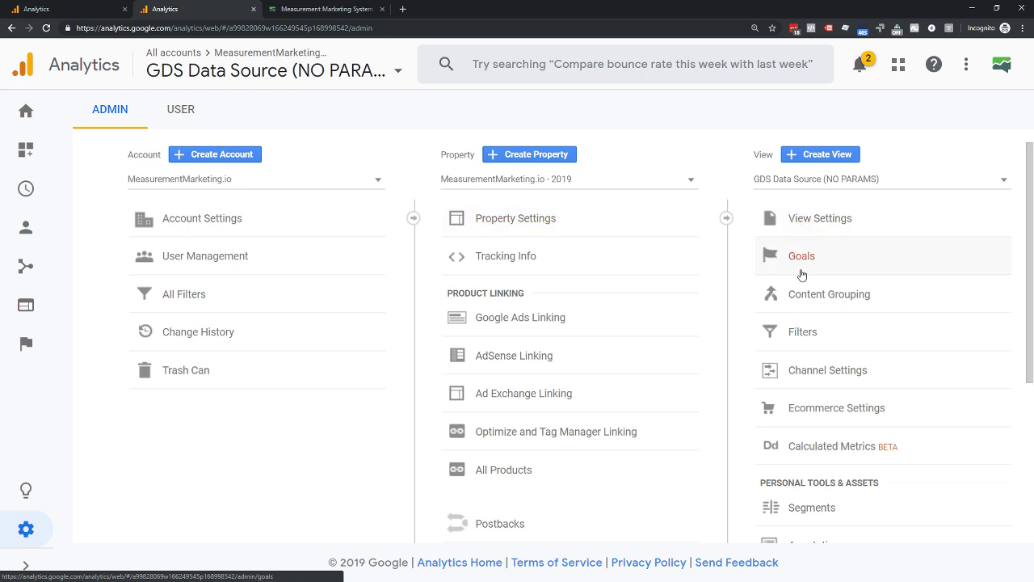
Open the Referral Exclusion List in the property's Tracking Info and review the excluded domains
{"action": "left_click", "coordinate": [505, 257]}
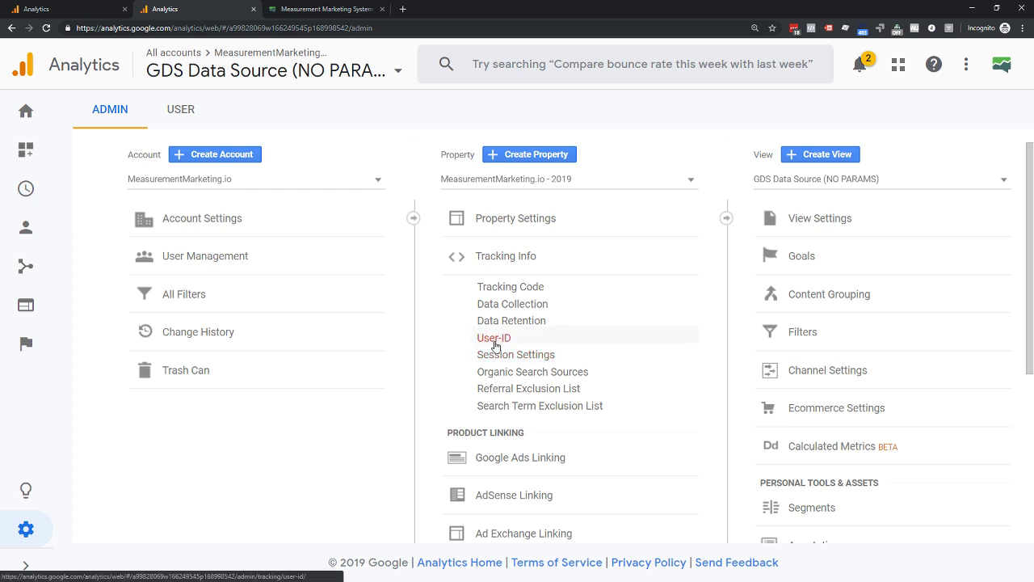
{"action": "left_click", "coordinate": [491, 389]}
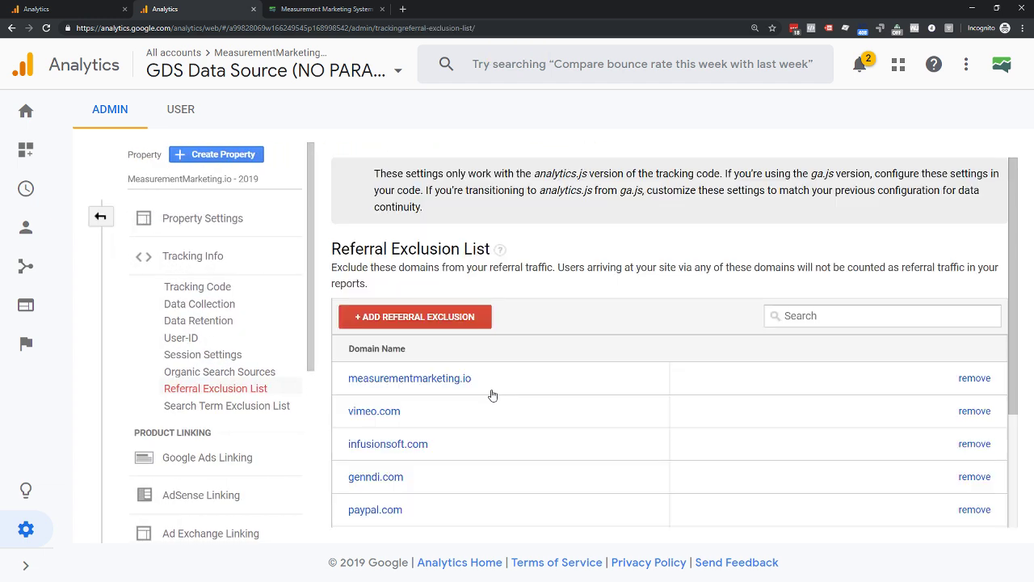
{"action": "scroll", "coordinate": [493, 394], "scroll_direction": "down", "scroll_amount": 1}
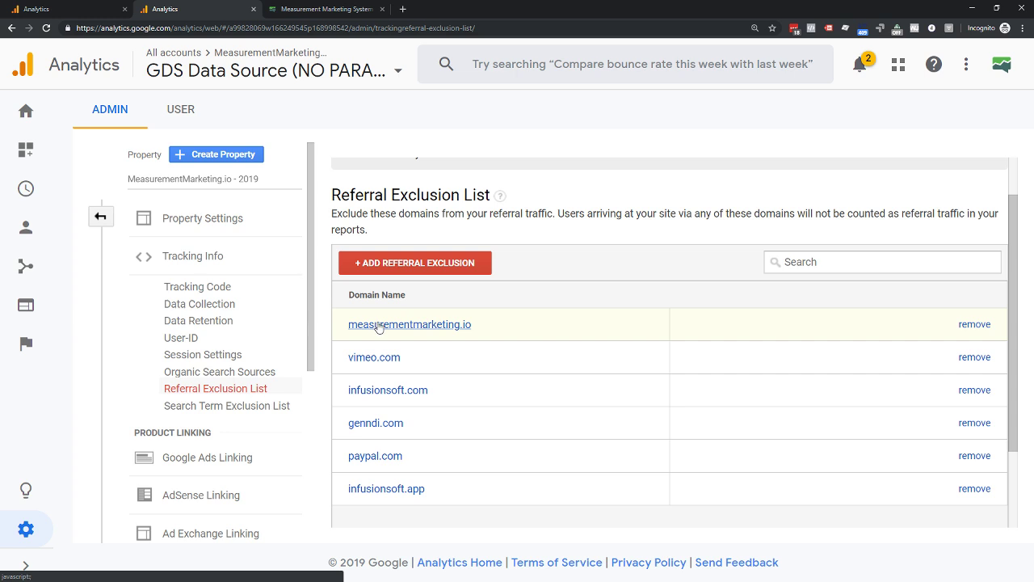
Open the property's Data Collection settings and highlight "Google signals" in the heading to examine that feature
{"action": "left_click", "coordinate": [181, 312]}
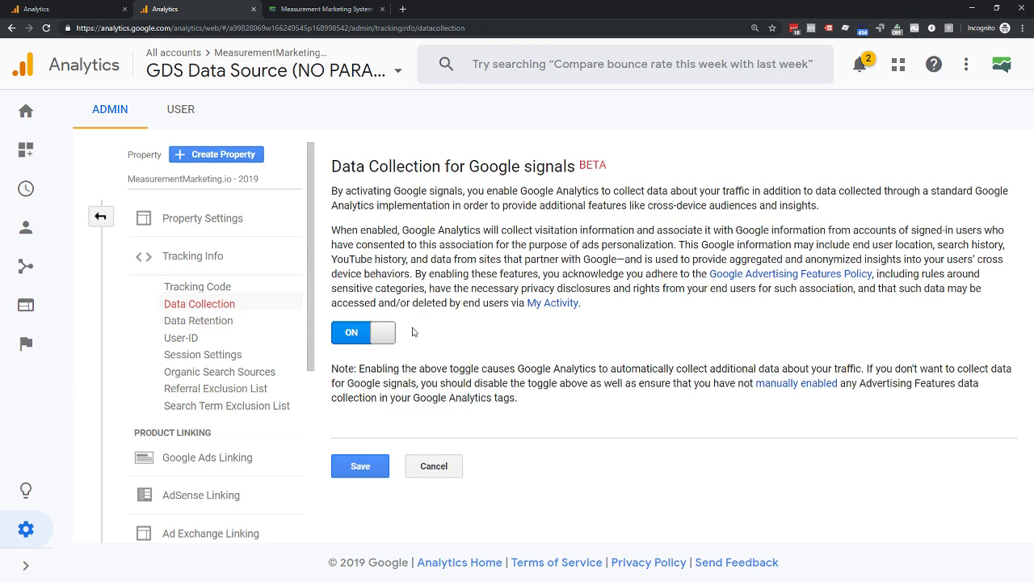
{"action": "left_click_drag", "start_coordinate": [471, 168], "coordinate": [576, 168]}
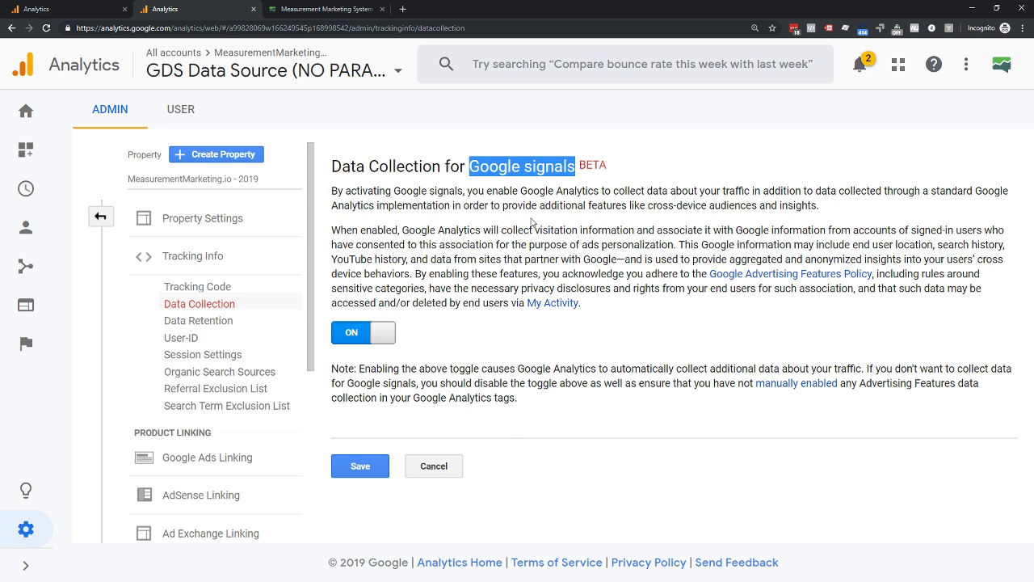
Review the property's user and event data retention settings, and open its Session Settings
{"action": "left_click", "coordinate": [210, 327]}
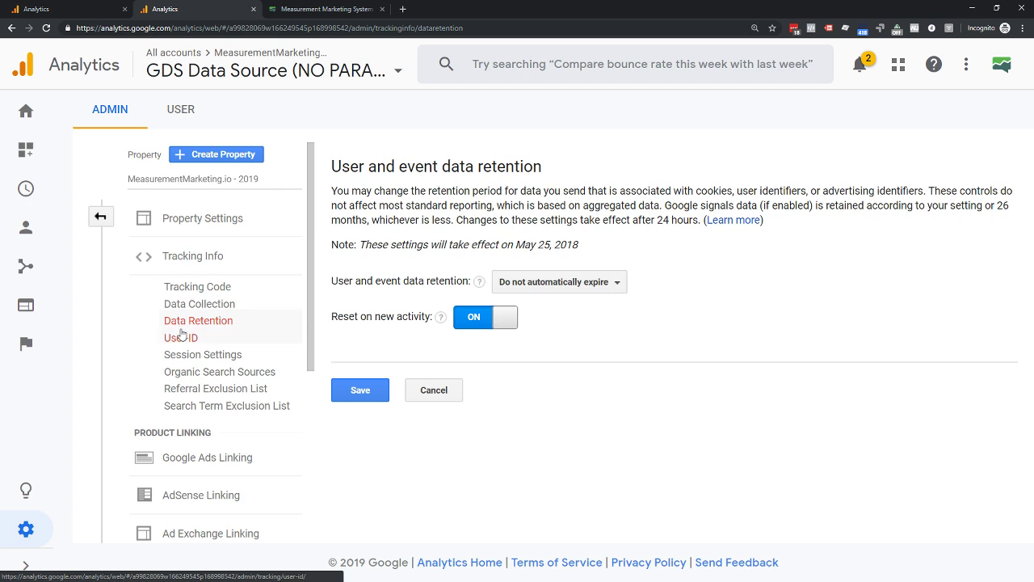
{"action": "left_click", "coordinate": [189, 358]}
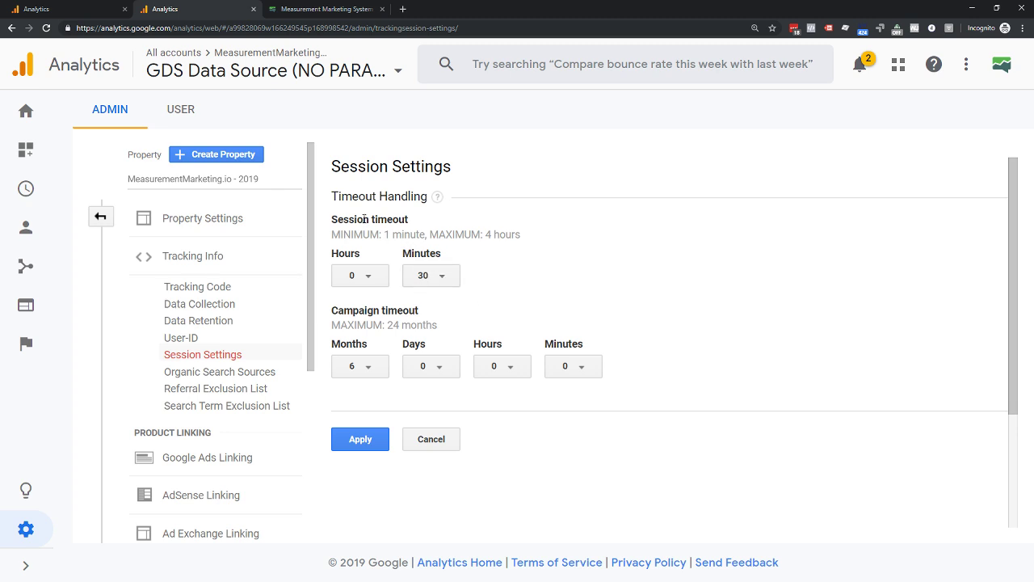
Set the session timeout to 1 hour and 0 minutes
{"action": "left_click", "coordinate": [431, 280]}
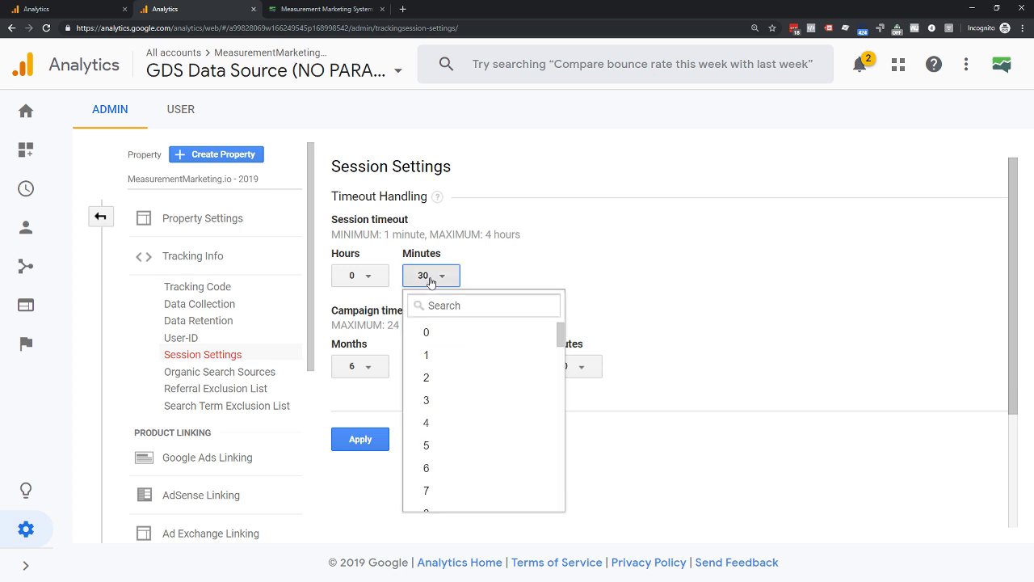
{"action": "left_click", "coordinate": [363, 277]}
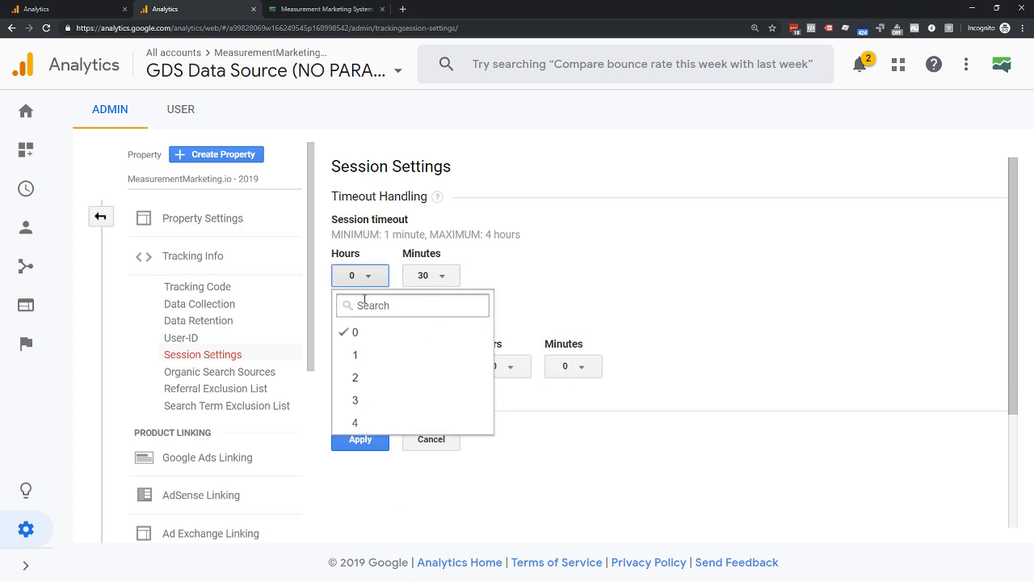
{"action": "left_click", "coordinate": [359, 355]}
{"action": "left_click", "coordinate": [432, 276]}
{"action": "left_click", "coordinate": [457, 331]}
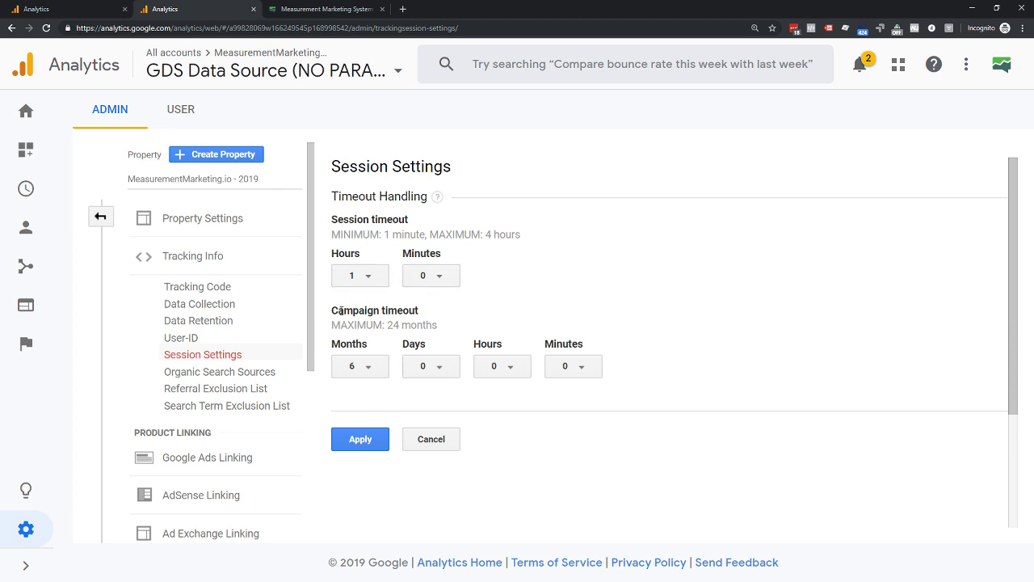
Examine the available month and day values for the campaign timeout
{"action": "left_click_drag", "start_coordinate": [422, 312], "coordinate": [329, 312]}
{"action": "left_click", "coordinate": [372, 337]}
{"action": "left_click", "coordinate": [374, 364]}
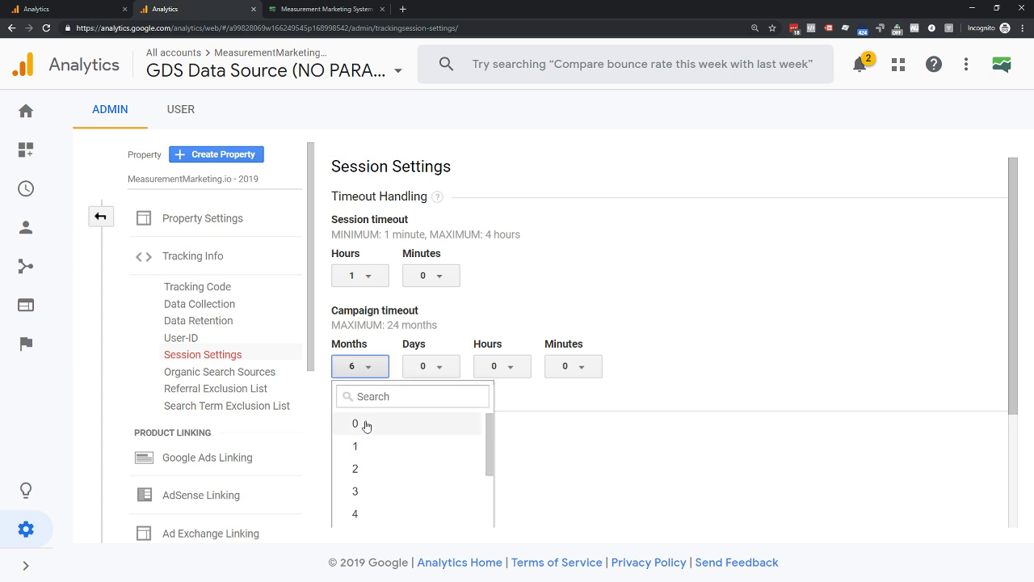
{"action": "scroll", "coordinate": [368, 428], "scroll_direction": "down", "scroll_amount": 1}
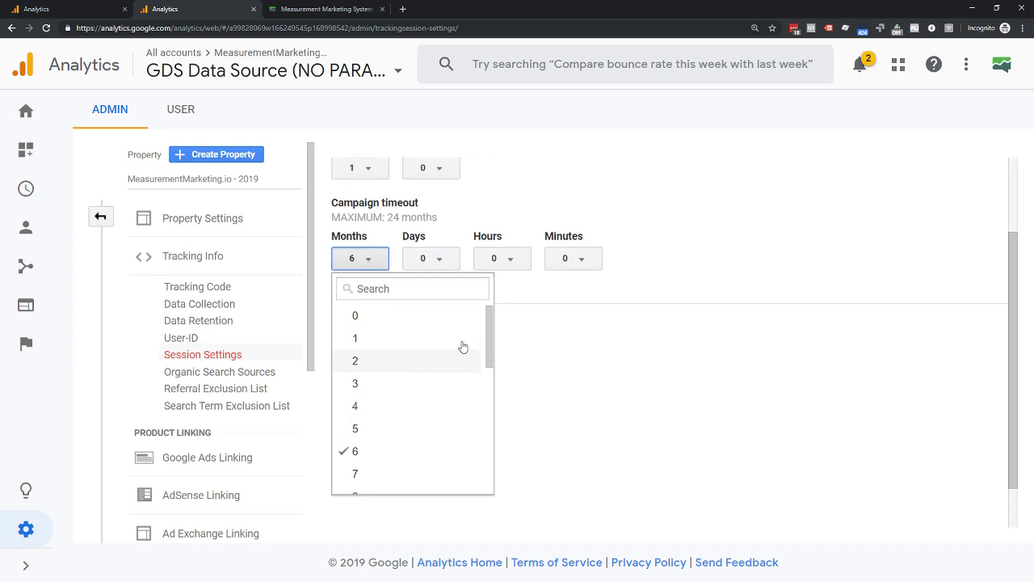
{"action": "left_click", "coordinate": [557, 300]}
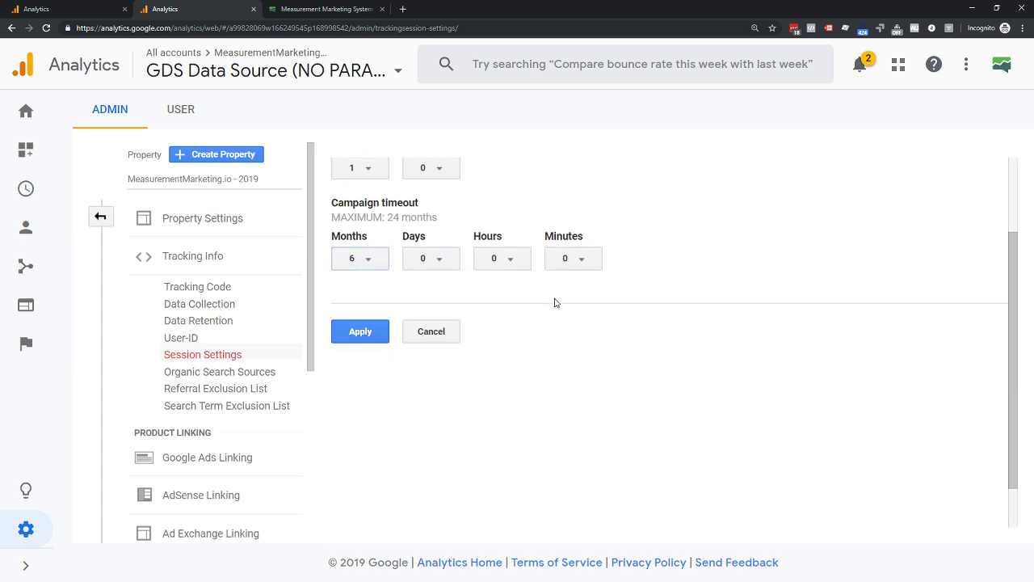
{"action": "left_click", "coordinate": [364, 267]}
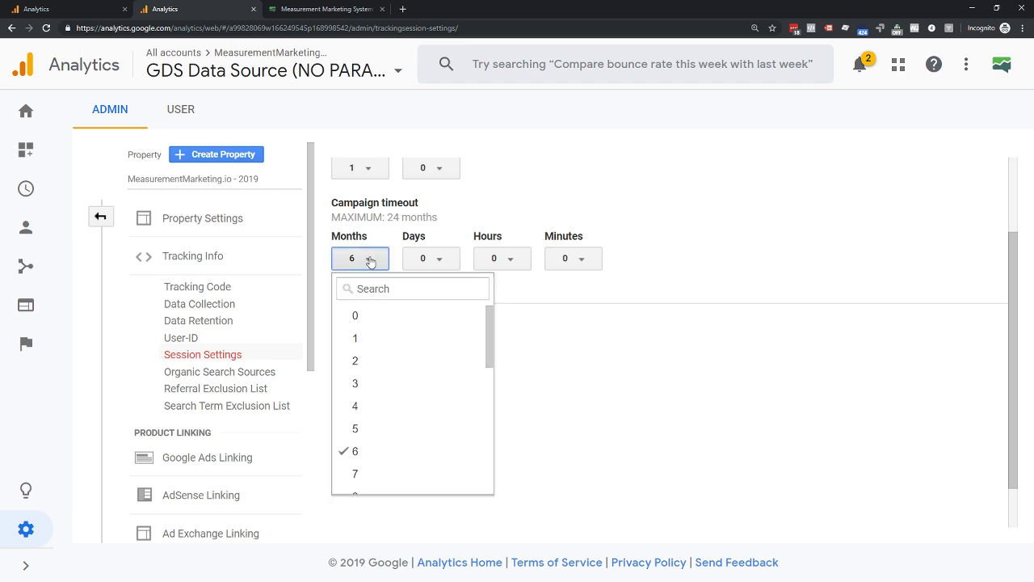
{"action": "left_click", "coordinate": [417, 262]}
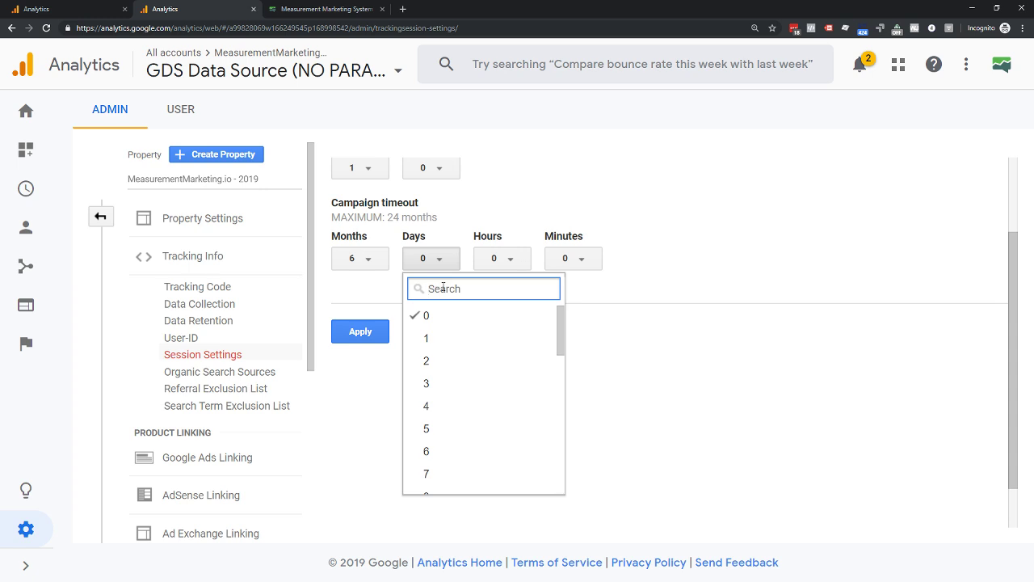
Set the session timeout to 0 hours and 30 minutes
{"action": "scroll", "coordinate": [420, 180], "scroll_direction": "up", "scroll_amount": 2}
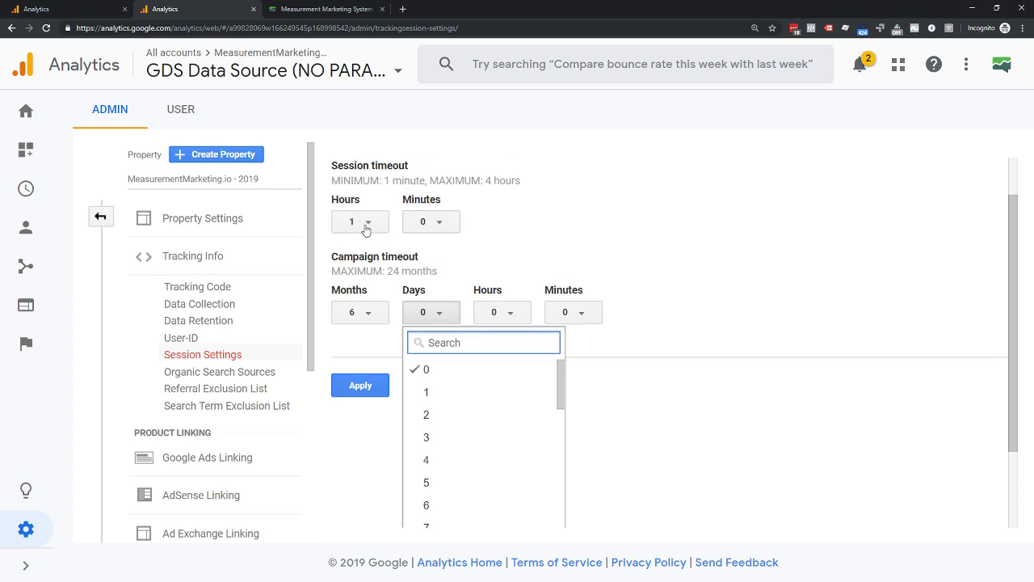
{"action": "left_click", "coordinate": [364, 223]}
{"action": "left_click", "coordinate": [359, 284]}
{"action": "left_click", "coordinate": [410, 223]}
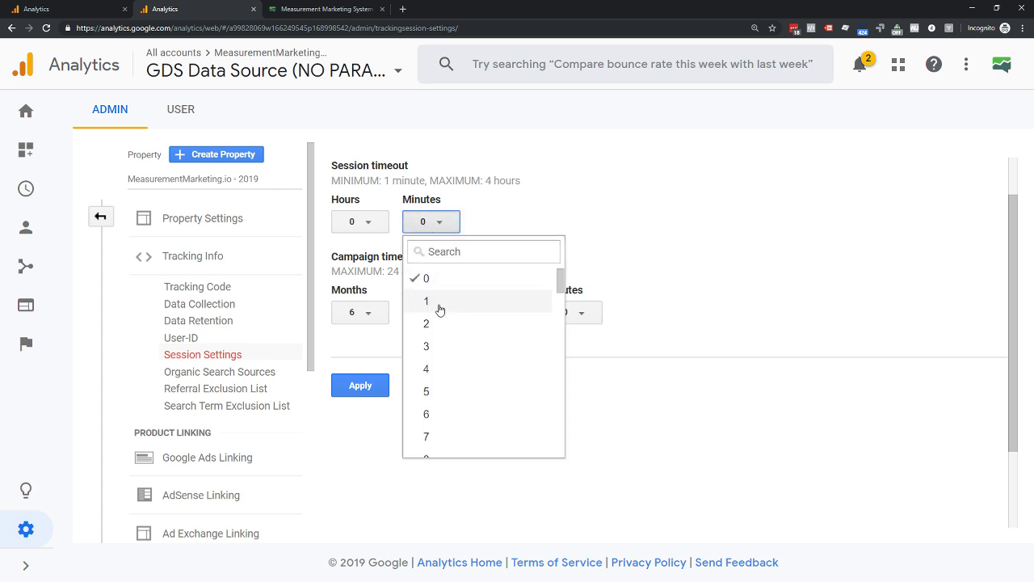
{"action": "scroll", "coordinate": [462, 307], "scroll_direction": "down", "scroll_amount": 3}
{"action": "scroll", "coordinate": [465, 325], "scroll_direction": "down", "scroll_amount": 5}
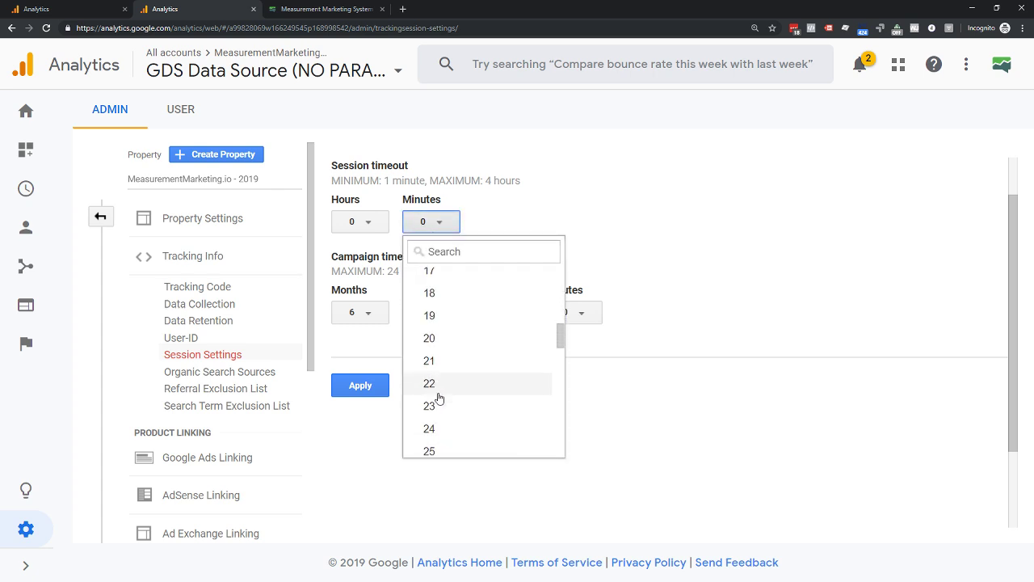
{"action": "scroll", "coordinate": [460, 423], "scroll_direction": "down", "scroll_amount": 2}
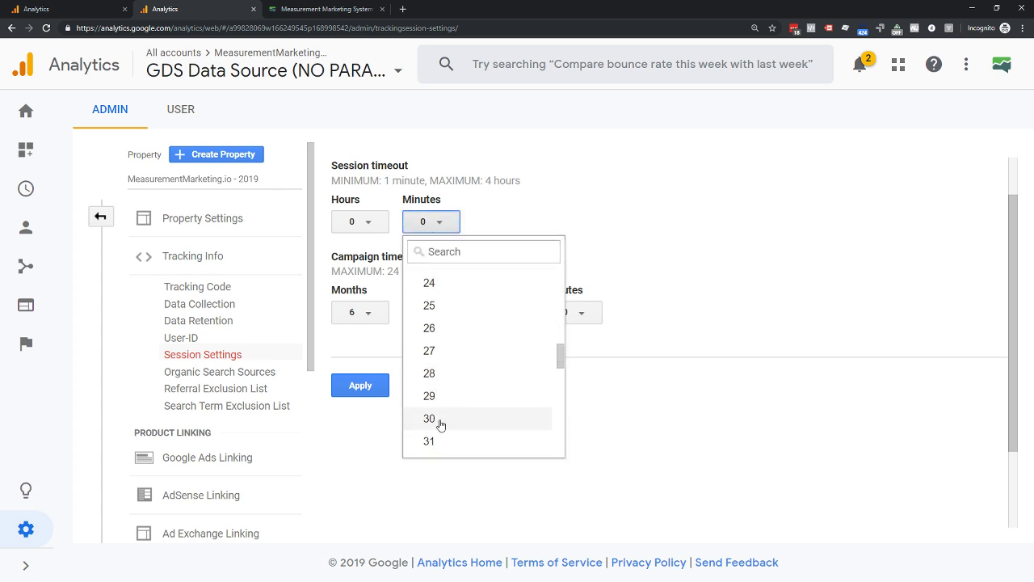
{"action": "left_click", "coordinate": [439, 422]}
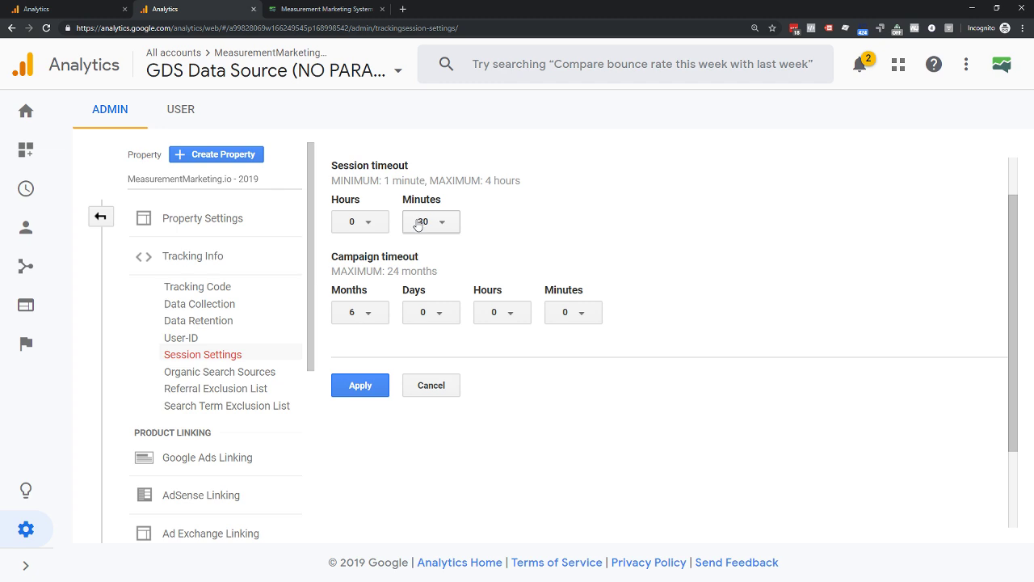
Set the campaign timeout to 0 months and 7 days, and apply the session settings
{"action": "left_click", "coordinate": [361, 312]}
{"action": "left_click", "coordinate": [354, 368]}
{"action": "left_click", "coordinate": [445, 316]}
{"action": "scroll", "coordinate": [455, 390], "scroll_direction": "down", "scroll_amount": 2}
{"action": "left_click", "coordinate": [437, 473]}
{"action": "left_click", "coordinate": [353, 387]}
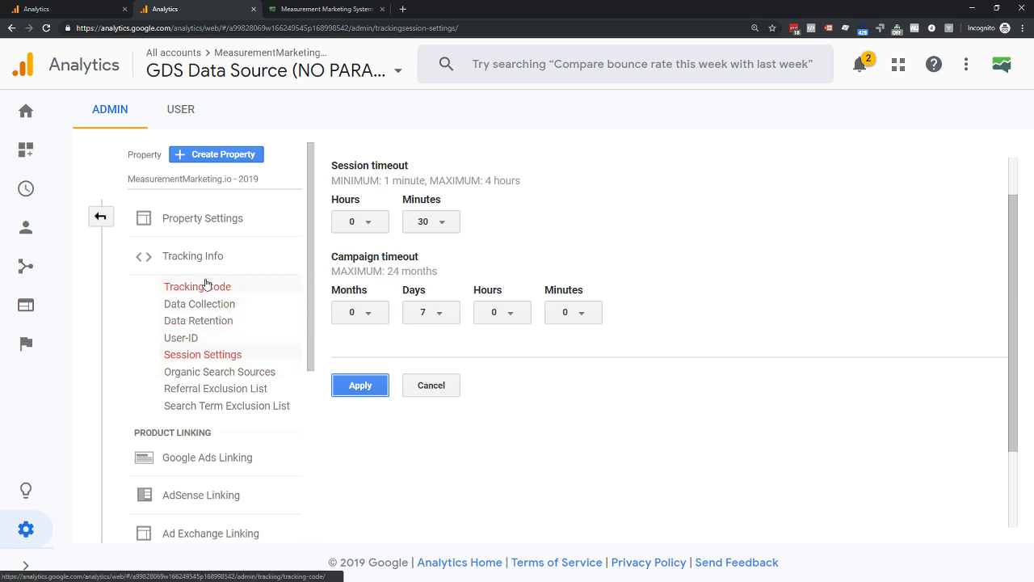
Reopen the Property Settings, and switch to the browser tab with the site search terms report
{"action": "left_click", "coordinate": [195, 226]}
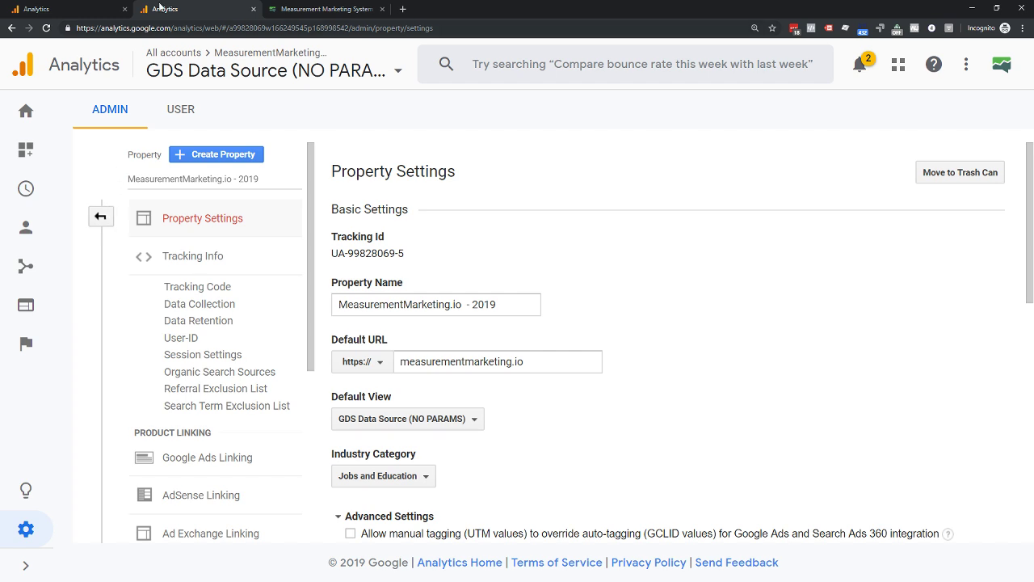
{"action": "left_click", "coordinate": [59, 5]}
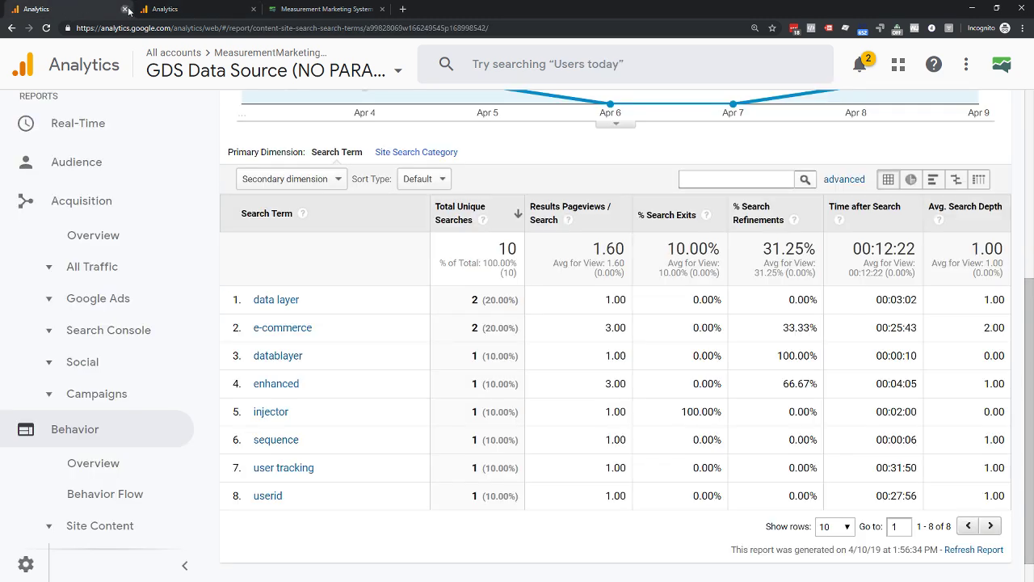